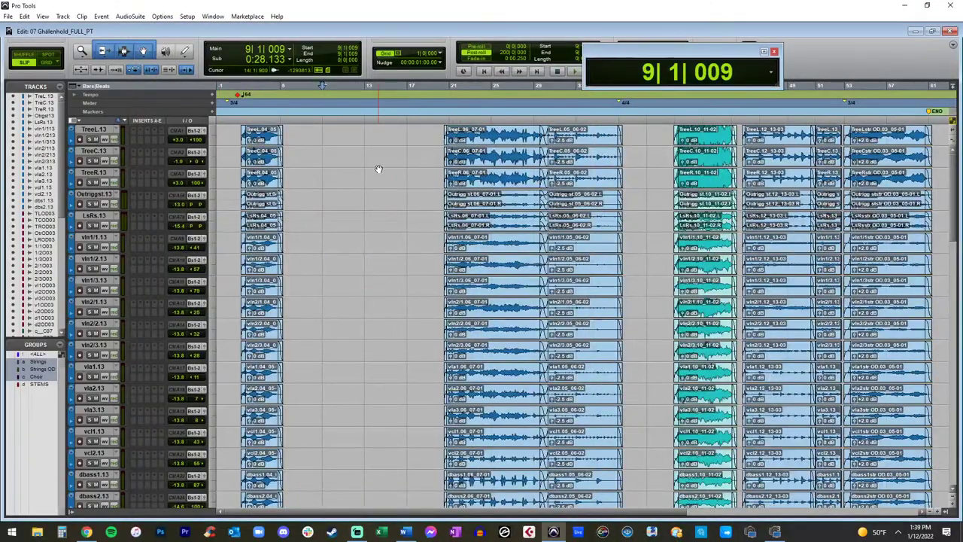
Step: Return to the session start and look over the strings, overdub, choir, bus and stem tracks
{"action": "key", "text": "Return"}
{"action": "scroll", "coordinate": [376, 172], "scroll_direction": "right", "scroll_amount": 3}
{"action": "scroll", "coordinate": [376, 171], "scroll_direction": "left", "scroll_amount": 3}
{"action": "scroll", "coordinate": [376, 172], "scroll_direction": "down", "scroll_amount": 10}
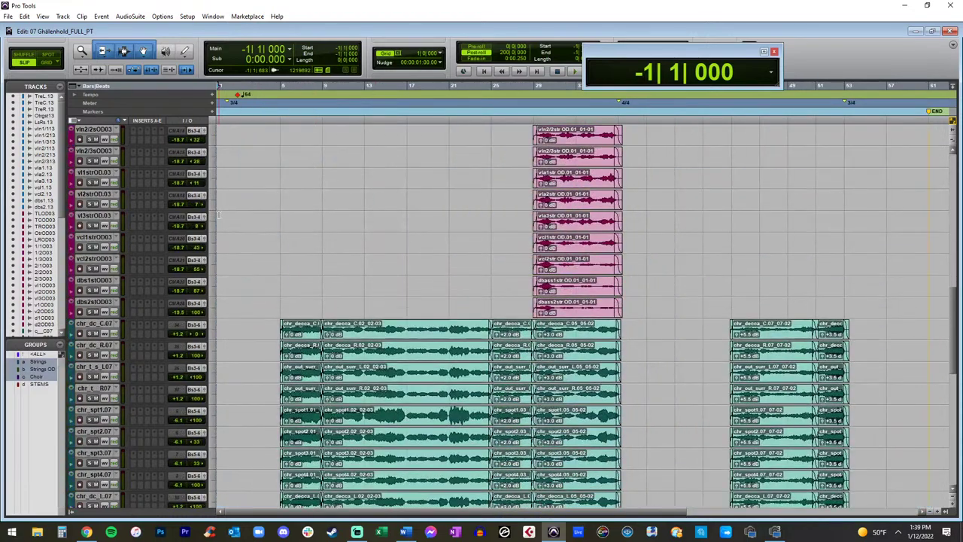
{"action": "scroll", "coordinate": [265, 233], "scroll_direction": "down", "scroll_amount": 9}
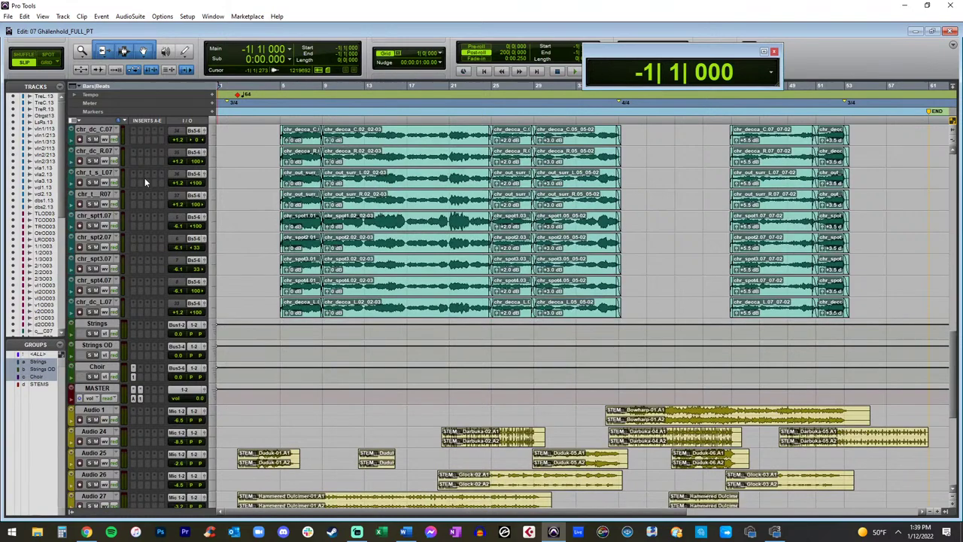
{"action": "scroll", "coordinate": [146, 181], "scroll_direction": "down", "scroll_amount": 8}
{"action": "scroll", "coordinate": [145, 182], "scroll_direction": "up", "scroll_amount": 3}
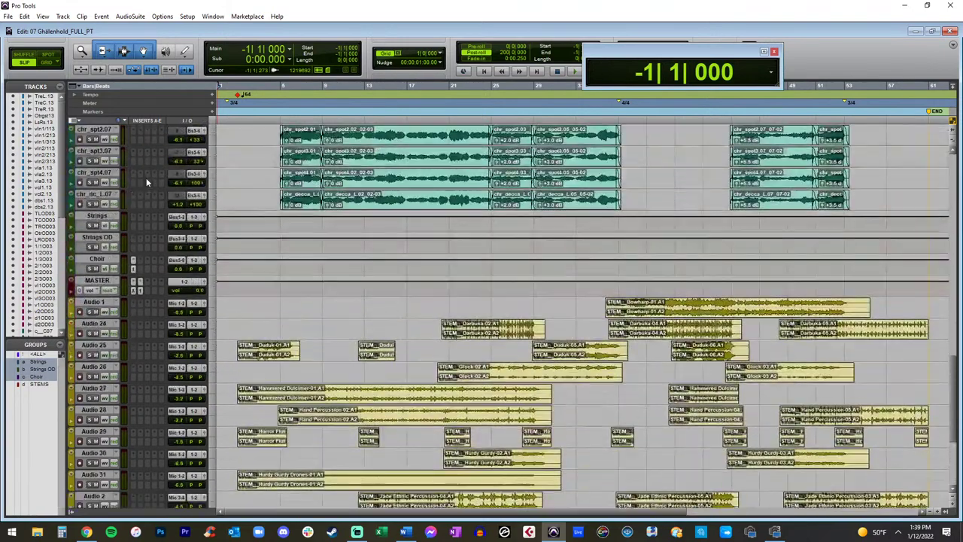
{"action": "scroll", "coordinate": [252, 207], "scroll_direction": "down", "scroll_amount": 8}
{"action": "scroll", "coordinate": [275, 215], "scroll_direction": "up", "scroll_amount": 3}
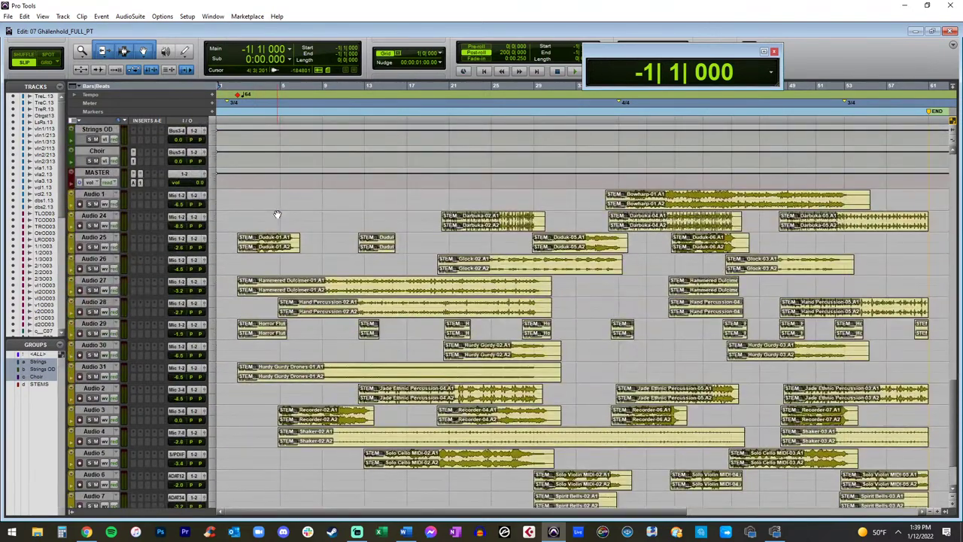
{"action": "scroll", "coordinate": [277, 214], "scroll_direction": "up", "scroll_amount": 3}
Step: Create one stereo aux input track and place it directly above the MASTER track
{"action": "left_click", "coordinate": [108, 238]}
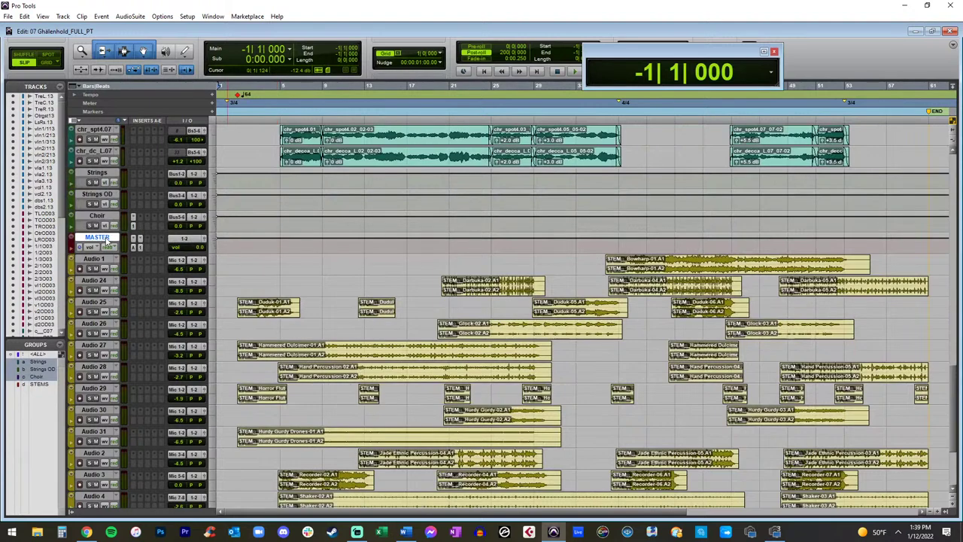
{"action": "key", "text": "ctrl+shift+n"}
{"action": "left_click", "coordinate": [472, 184]}
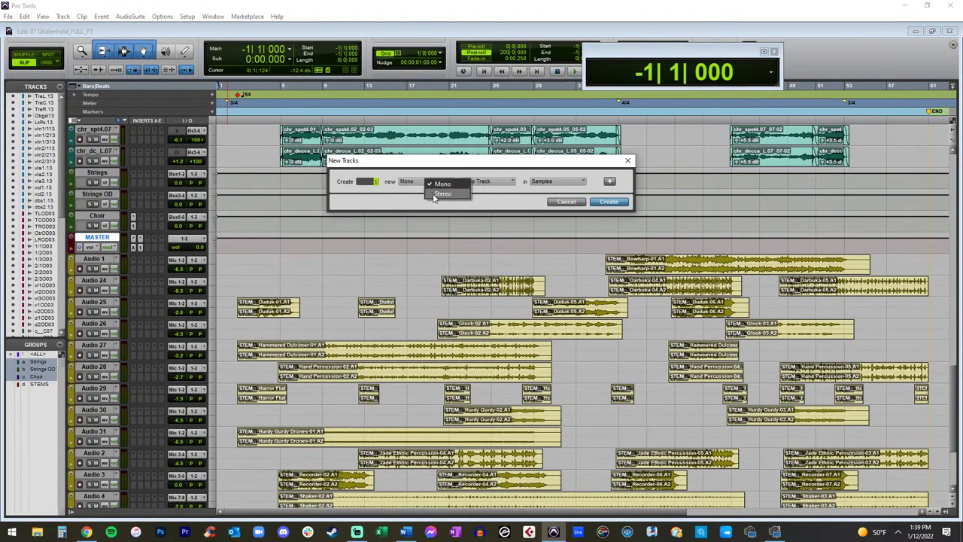
{"action": "left_click", "coordinate": [479, 181]}
{"action": "left_click", "coordinate": [501, 185]}
{"action": "left_click", "coordinate": [497, 180]}
{"action": "left_click", "coordinate": [500, 193]}
{"action": "key", "text": "Return"}
{"action": "left_click_drag", "start_coordinate": [97, 256], "coordinate": [96, 238]}
Step: Rename the new aux track as Reverb
{"action": "double_click", "coordinate": [96, 238]}
{"action": "type", "text": "Rev"}
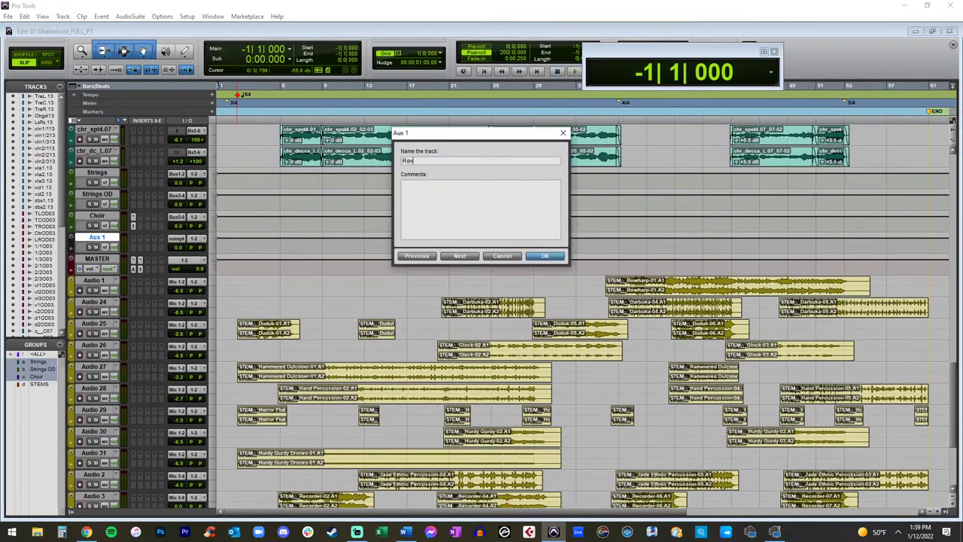
{"action": "type", "text": "erb"}
{"action": "key", "text": "Return"}
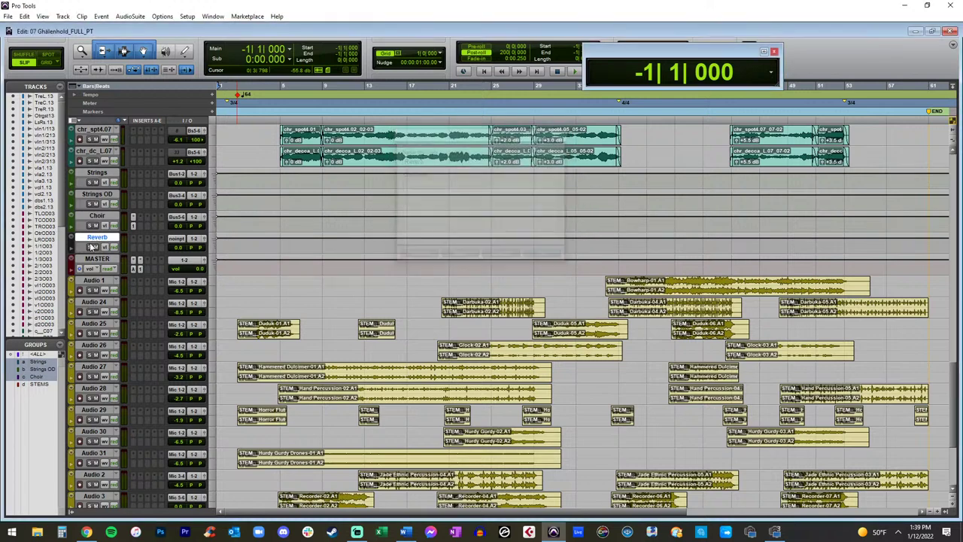
Step: Move the 2C-Aether insert from MASTER to the Reverb track and check the L1 limiter on MASTER
{"action": "left_click_drag", "start_coordinate": [110, 273], "coordinate": [139, 243]}
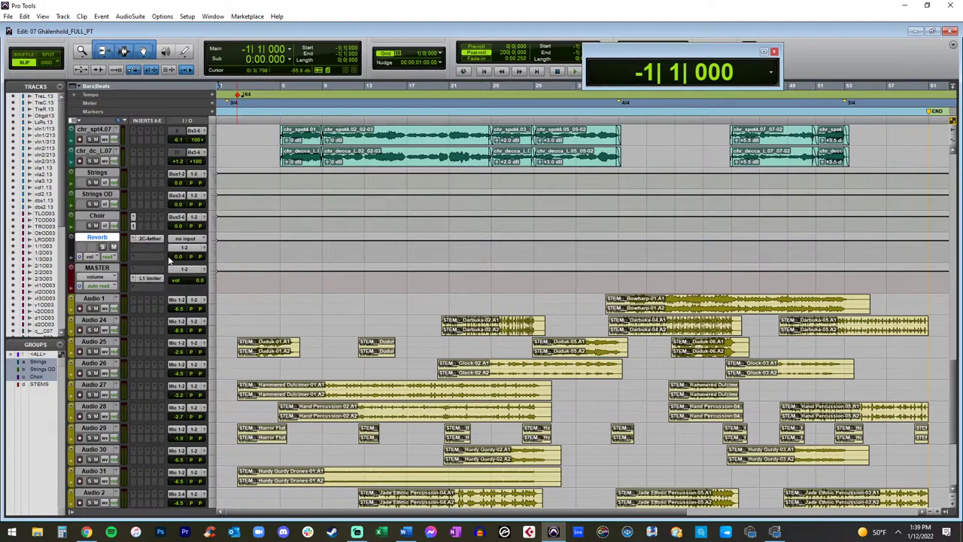
{"action": "left_click", "coordinate": [116, 270]}
{"action": "left_click", "coordinate": [146, 279]}
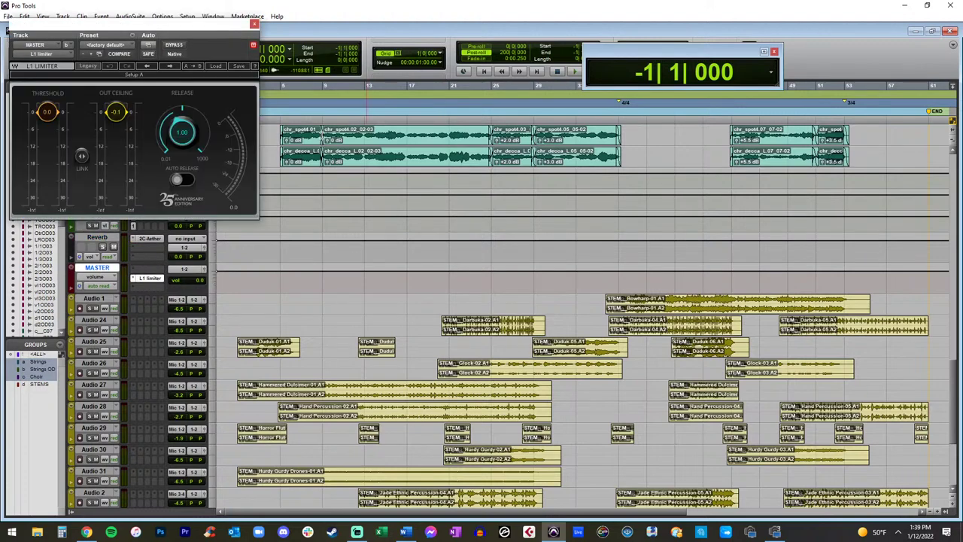
{"action": "left_click", "coordinate": [254, 24]}
Step: Set the Reverb track's input to Bus 101-102 (Stereo)
{"action": "left_click", "coordinate": [107, 238]}
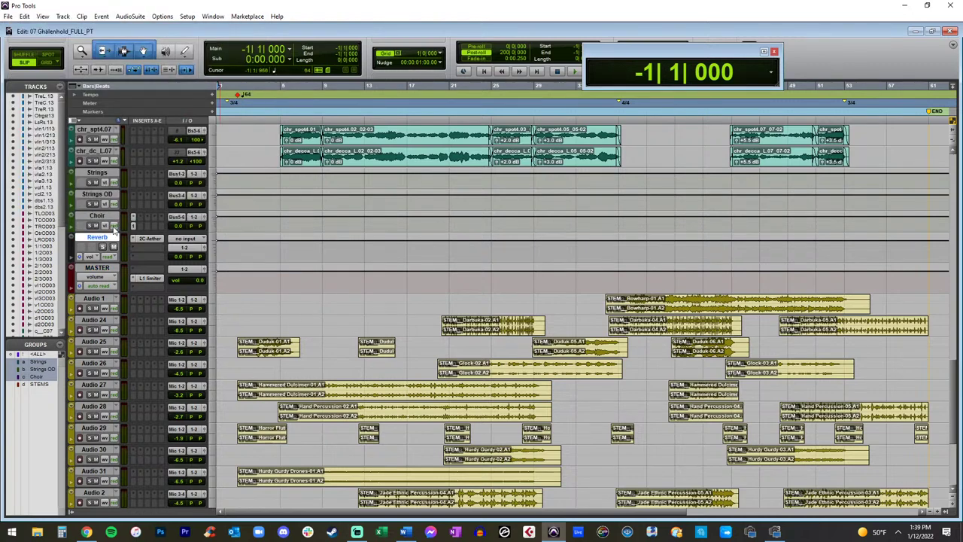
{"action": "left_click", "coordinate": [185, 238]}
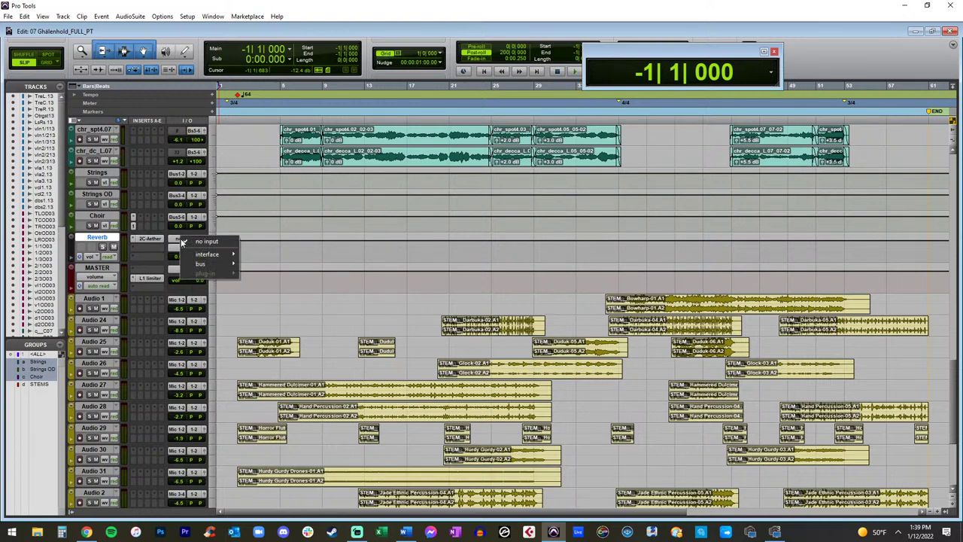
{"action": "mouse_move", "coordinate": [199, 262]}
{"action": "mouse_move", "coordinate": [258, 265]}
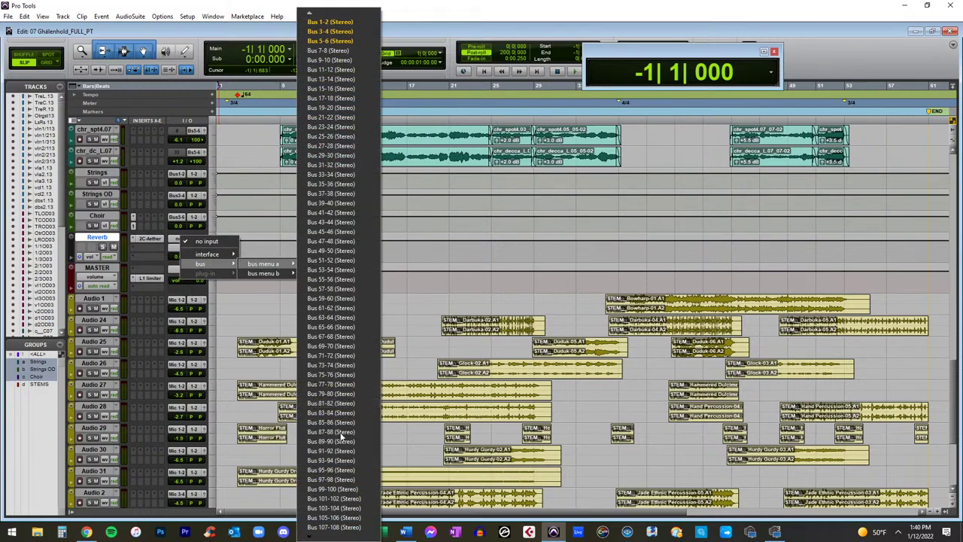
{"action": "left_click", "coordinate": [332, 498]}
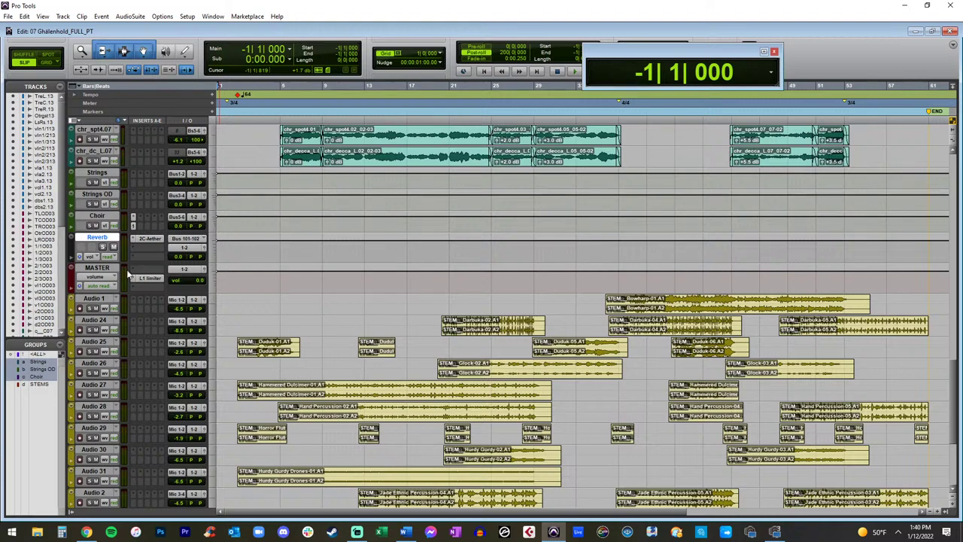
Step: Show the Sends A-E column for the tracks in the Edit window
{"action": "left_click", "coordinate": [111, 269]}
{"action": "left_click", "coordinate": [110, 173]}
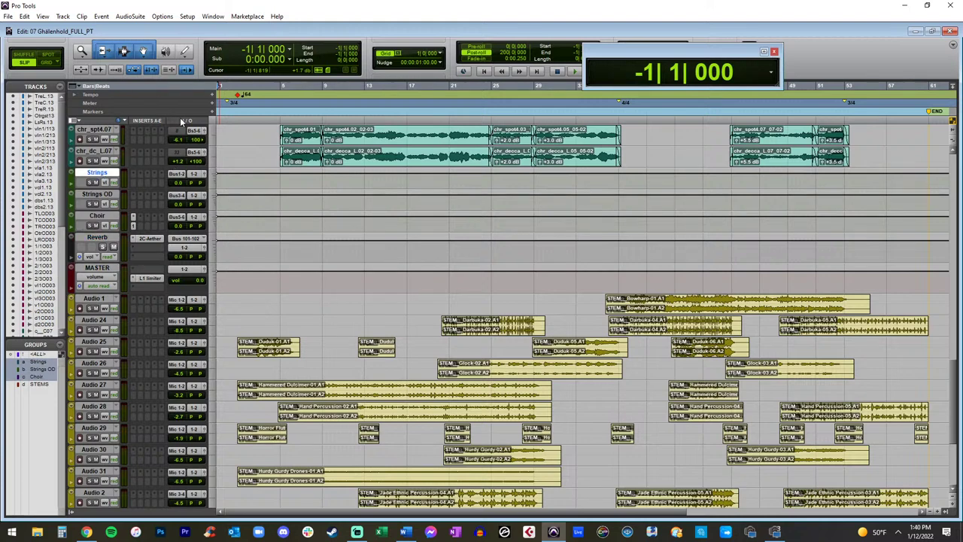
{"action": "left_click", "coordinate": [178, 116]}
{"action": "left_click", "coordinate": [214, 168]}
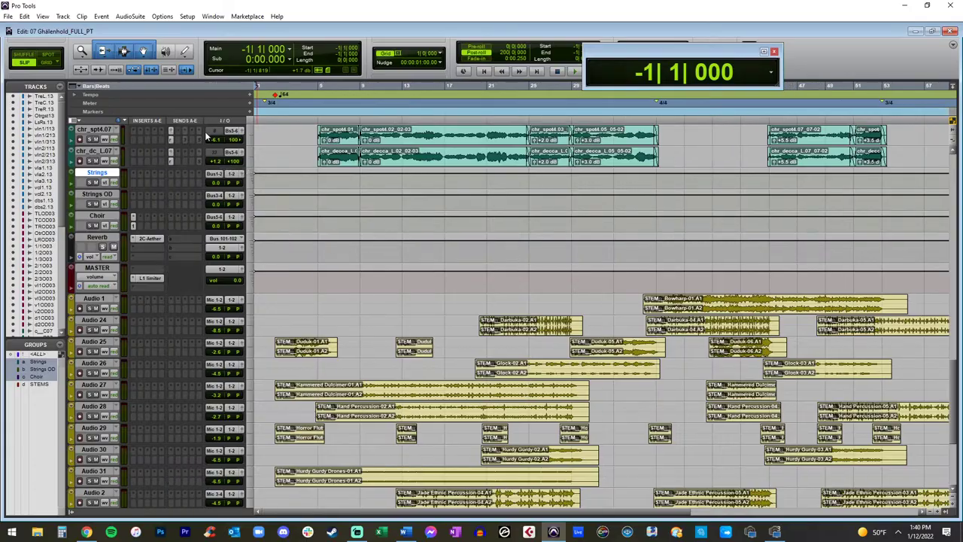
Step: Select all tracks and remove the existing sends from the TreeL, TreeC and TreeR string tracks
{"action": "scroll", "coordinate": [107, 170], "scroll_direction": "up", "scroll_amount": 15}
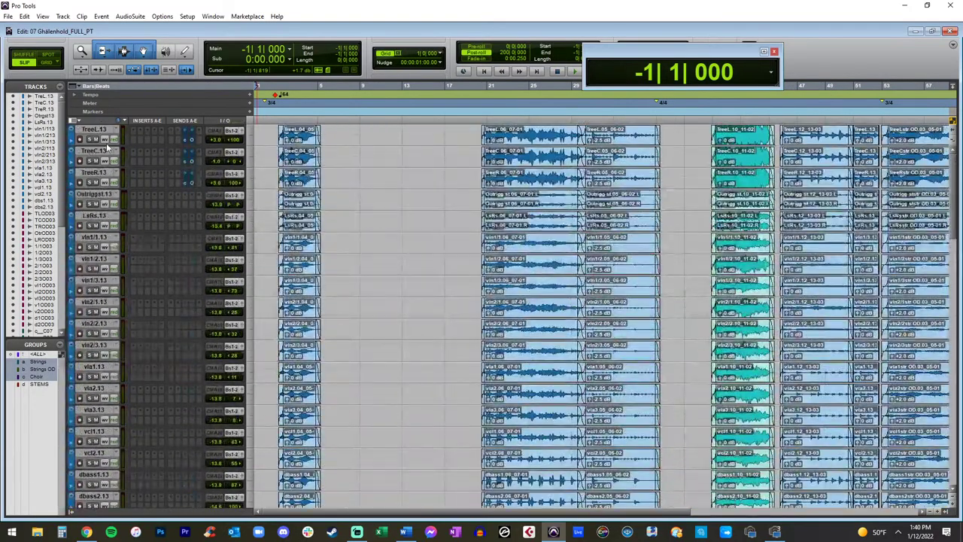
{"action": "scroll", "coordinate": [108, 139], "scroll_direction": "down", "scroll_amount": 20}
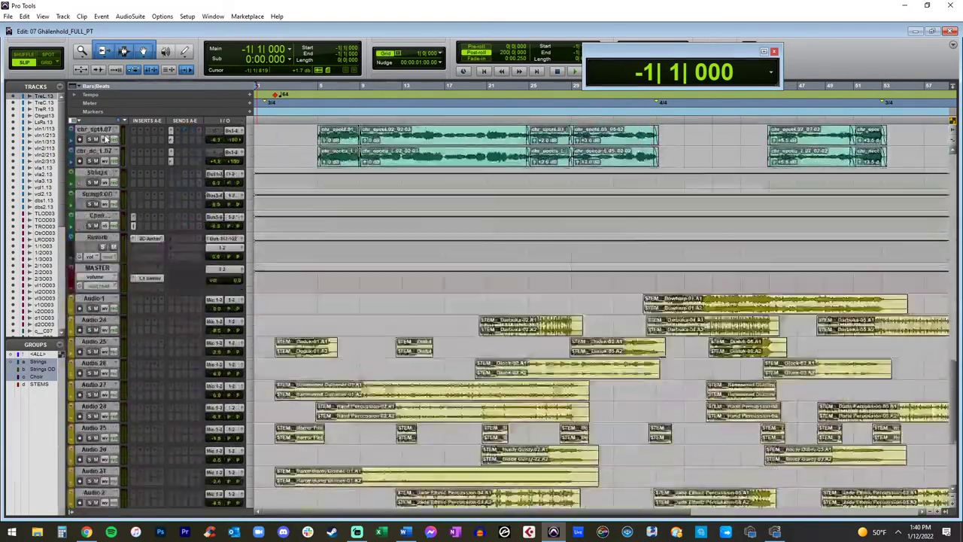
{"action": "scroll", "coordinate": [182, 345], "scroll_direction": "up", "scroll_amount": 20}
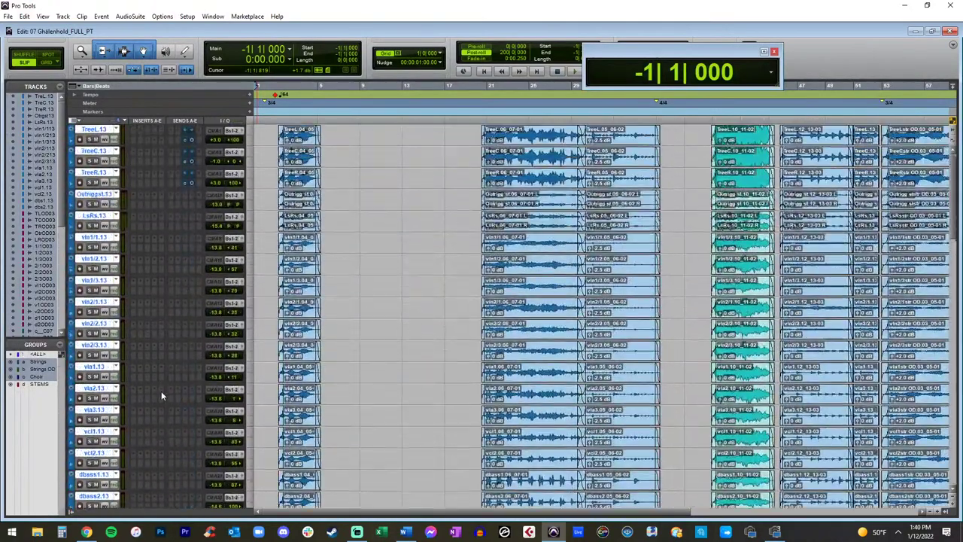
{"action": "left_click", "coordinate": [192, 132]}
{"action": "scroll", "coordinate": [182, 177], "scroll_direction": "down", "scroll_amount": 5}
Step: Remove the existing sends from all the choir tracks
{"action": "scroll", "coordinate": [182, 177], "scroll_direction": "down", "scroll_amount": 5}
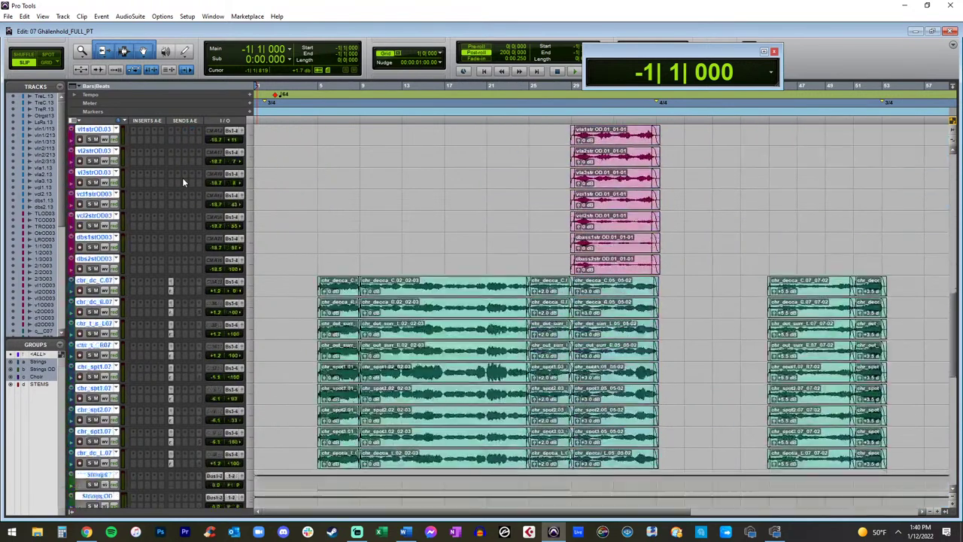
{"action": "left_click", "coordinate": [174, 281]}
{"action": "left_click", "coordinate": [198, 284]}
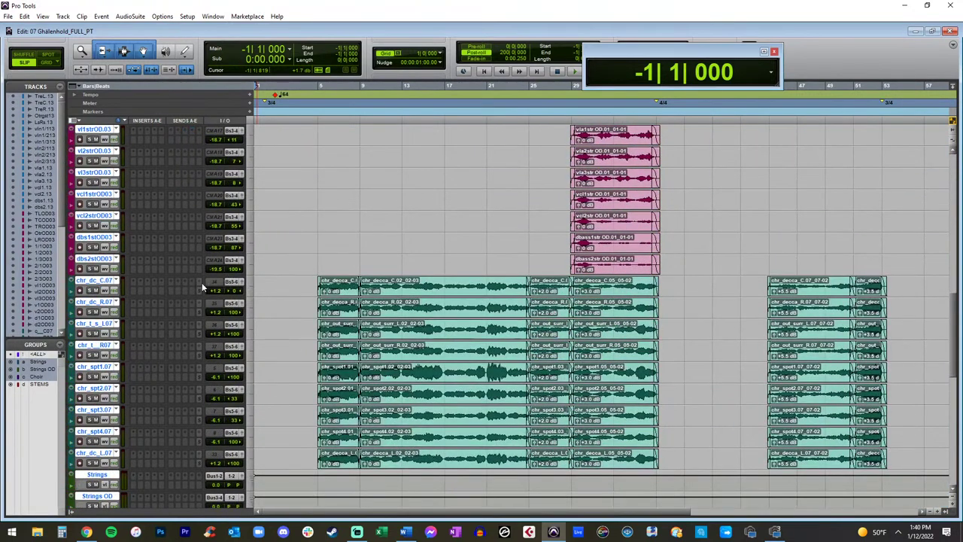
{"action": "left_click", "coordinate": [199, 283]}
{"action": "left_click", "coordinate": [202, 286]}
Step: Clear the all-track selection and check the strings, overdub and choir tracks for leftover sends
{"action": "scroll", "coordinate": [195, 281], "scroll_direction": "down", "scroll_amount": 2}
{"action": "scroll", "coordinate": [195, 281], "scroll_direction": "right", "scroll_amount": 3}
{"action": "scroll", "coordinate": [193, 277], "scroll_direction": "down", "scroll_amount": 8}
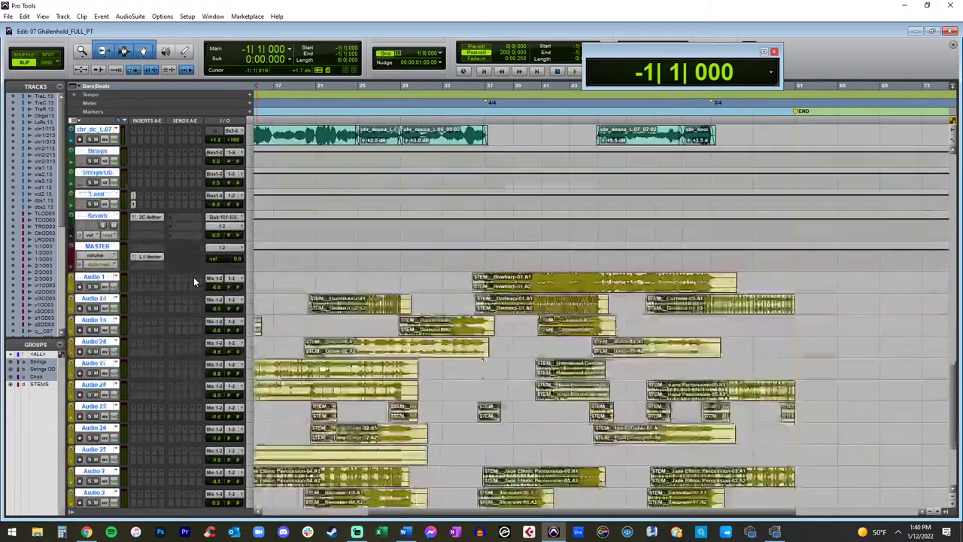
{"action": "scroll", "coordinate": [172, 266], "scroll_direction": "up", "scroll_amount": 15}
{"action": "scroll", "coordinate": [160, 218], "scroll_direction": "up", "scroll_amount": 3}
{"action": "left_click", "coordinate": [94, 152]}
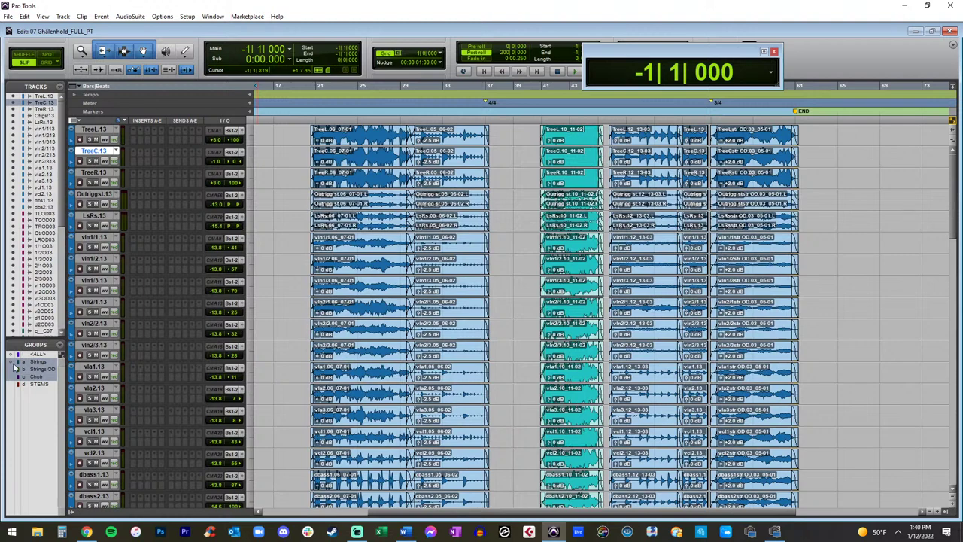
{"action": "scroll", "coordinate": [118, 219], "scroll_direction": "down", "scroll_amount": 8}
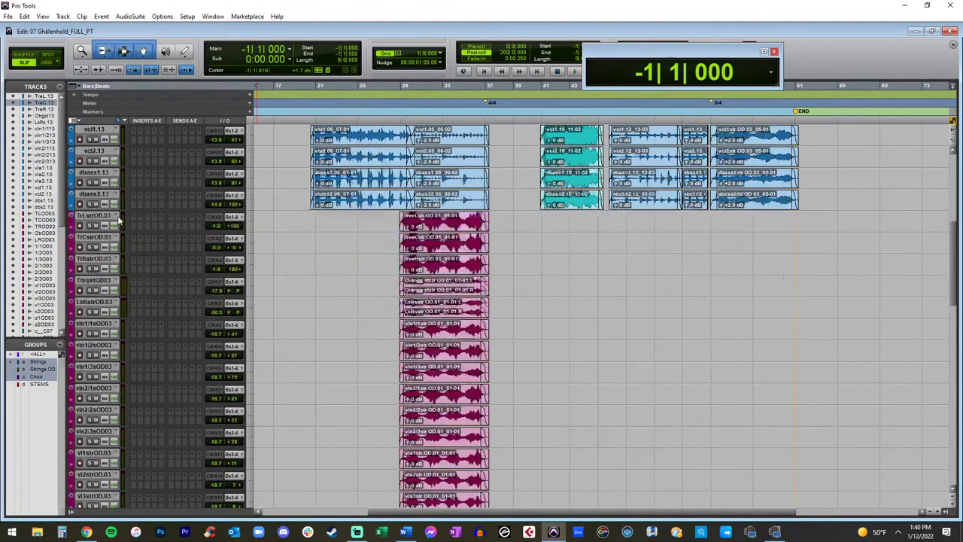
{"action": "scroll", "coordinate": [177, 271], "scroll_direction": "down", "scroll_amount": 6}
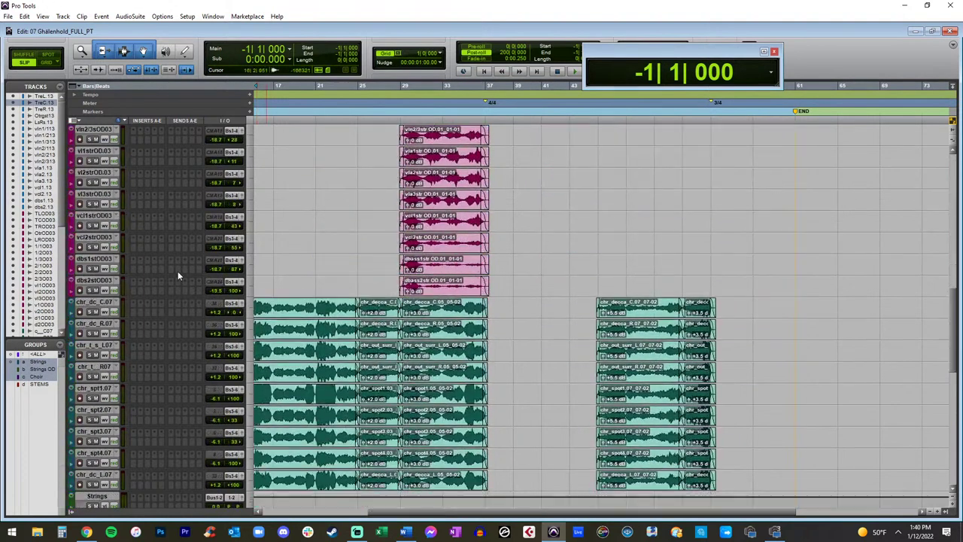
{"action": "scroll", "coordinate": [180, 225], "scroll_direction": "down", "scroll_amount": 15}
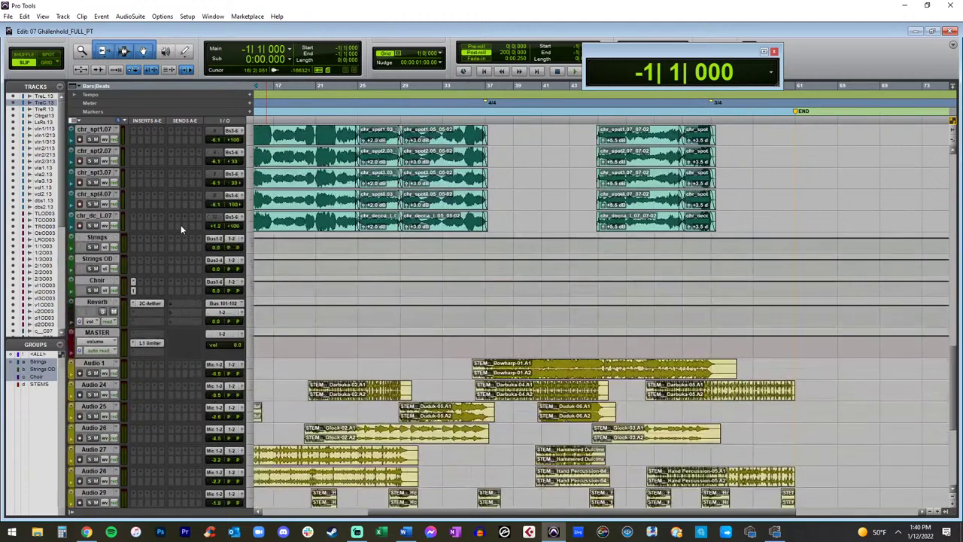
Step: Open the 2C-Aether plug-in on the Reverb track and adjust its settings
{"action": "left_click", "coordinate": [104, 237]}
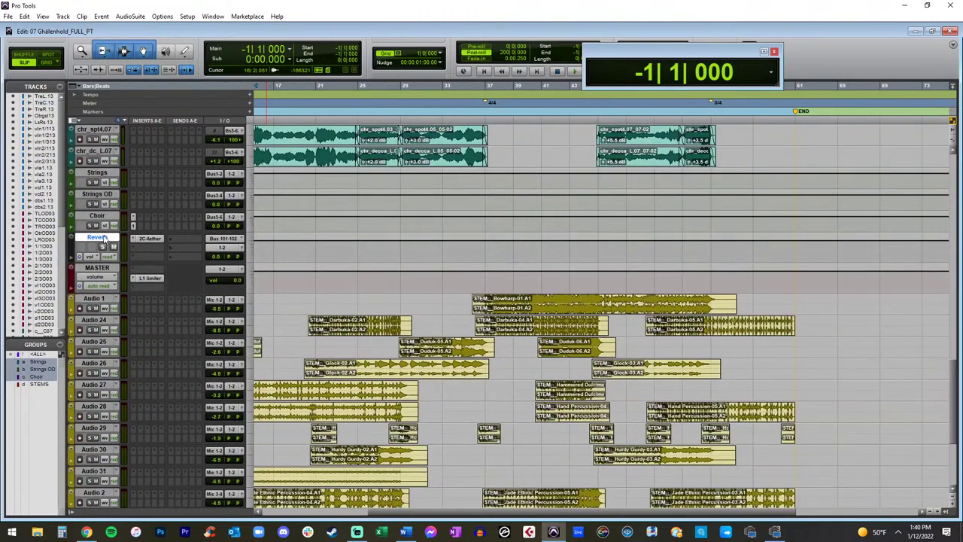
{"action": "left_click", "coordinate": [149, 239]}
{"action": "left_click", "coordinate": [86, 133]}
{"action": "left_click_drag", "start_coordinate": [242, 233], "coordinate": [187, 51]}
{"action": "left_click", "coordinate": [364, 26]}
Step: Assign the first send of the Strings bus track to Bus 101-102 (Stereo)
{"action": "scroll", "coordinate": [161, 203], "scroll_direction": "down", "scroll_amount": 1}
{"action": "scroll", "coordinate": [146, 202], "scroll_direction": "up", "scroll_amount": 3}
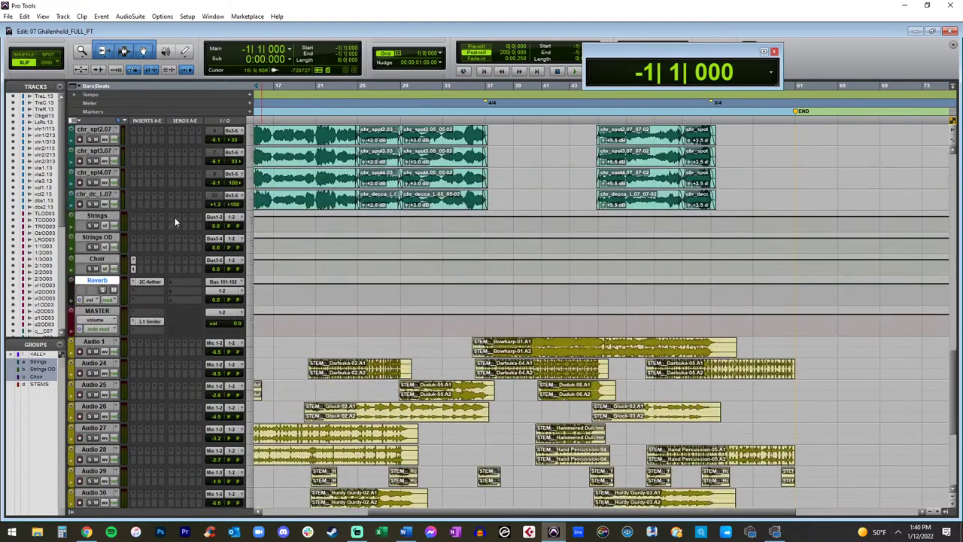
{"action": "left_click", "coordinate": [173, 219]}
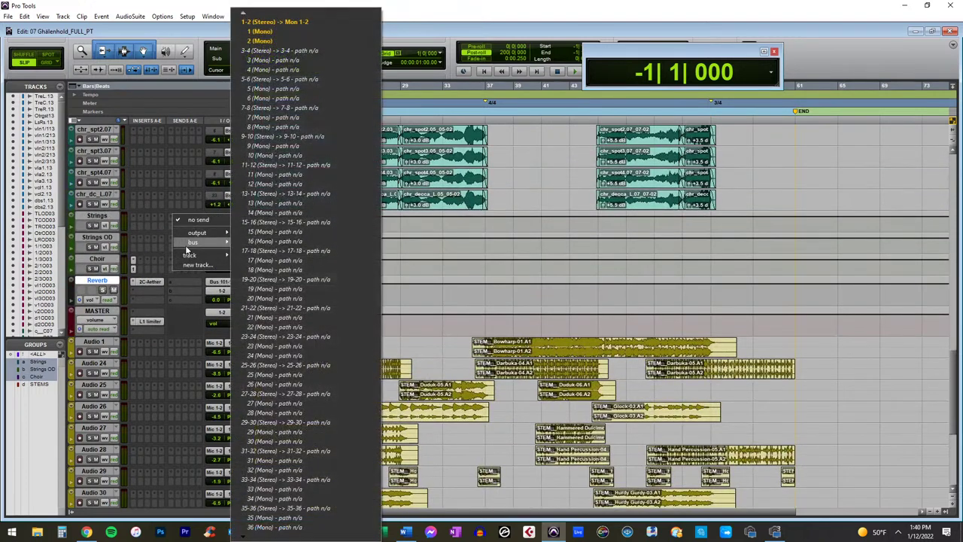
{"action": "mouse_move", "coordinate": [204, 242]}
{"action": "mouse_move", "coordinate": [260, 242]}
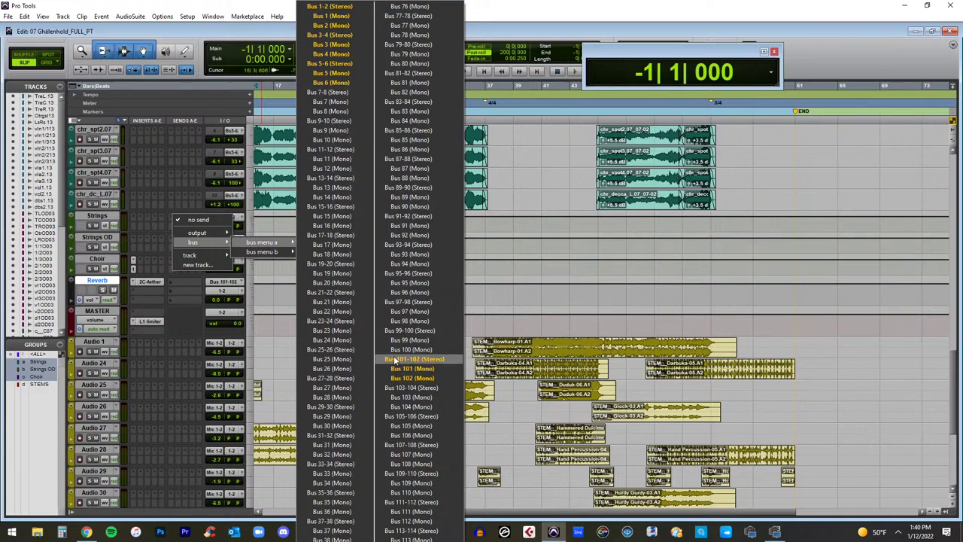
{"action": "left_click", "coordinate": [419, 360]}
Step: Set the Strings send level to -17.0 dB and copy that send to the Strings OD and Choir tracks
{"action": "left_click_drag", "start_coordinate": [868, 289], "coordinate": [0, 126]}
{"action": "left_click_drag", "start_coordinate": [8, 46], "coordinate": [126, 40]}
{"action": "left_click_drag", "start_coordinate": [134, 257], "coordinate": [133, 220]}
{"action": "left_click_drag", "start_coordinate": [153, 261], "coordinate": [152, 362]}
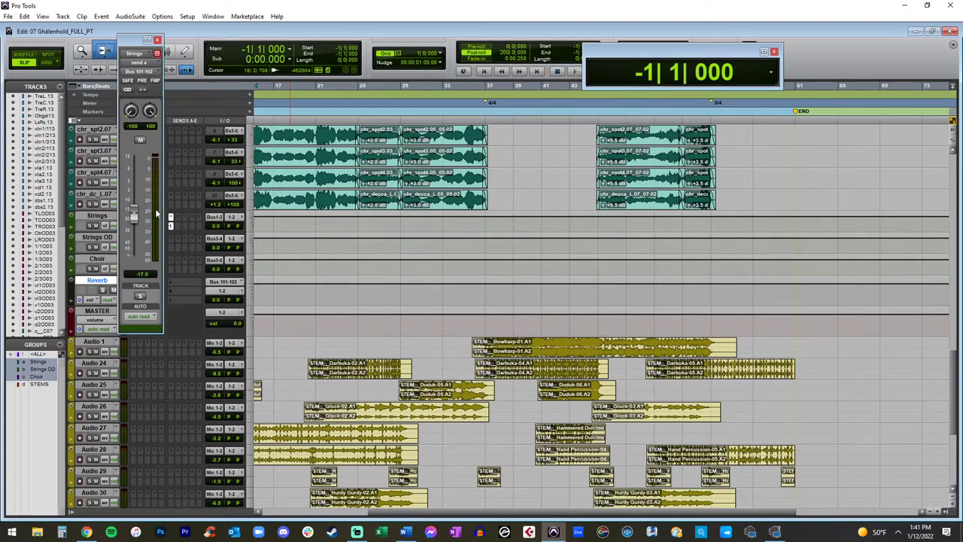
{"action": "left_click", "coordinate": [156, 40]}
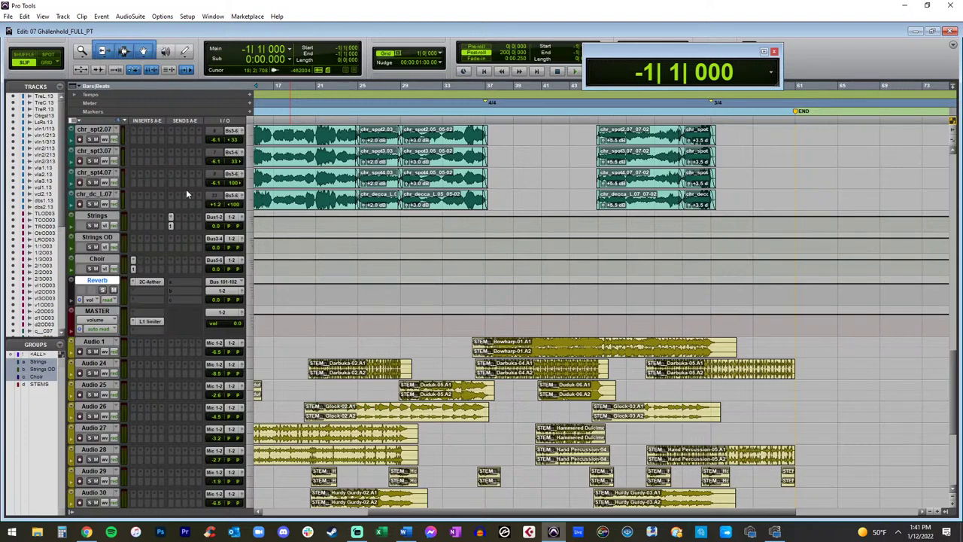
{"action": "left_click_drag", "start_coordinate": [171, 225], "coordinate": [171, 268]}
Step: Set the width of the S1 Imager on the Choir track to 0.87
{"action": "left_click", "coordinate": [135, 269]}
{"action": "left_click_drag", "start_coordinate": [49, 116], "coordinate": [49, 130]}
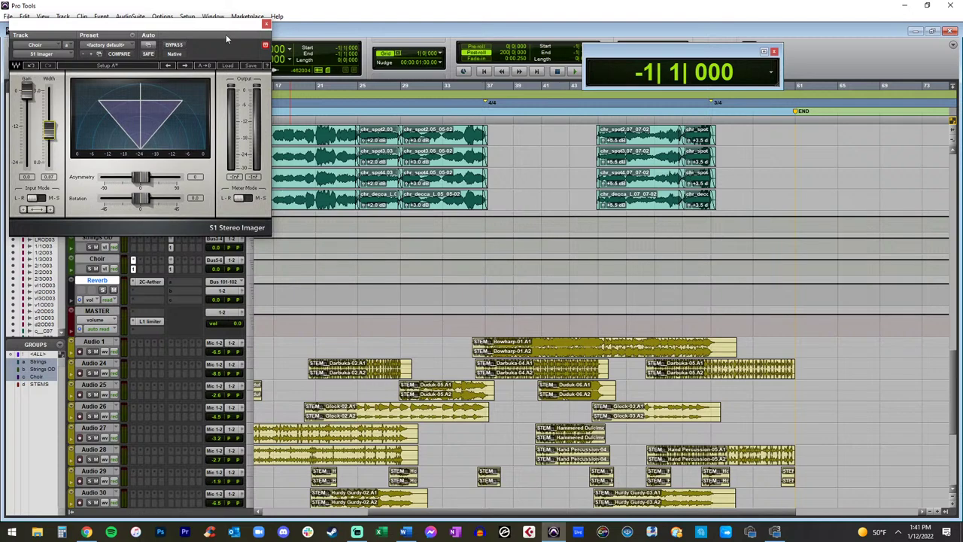
{"action": "left_click", "coordinate": [266, 23]}
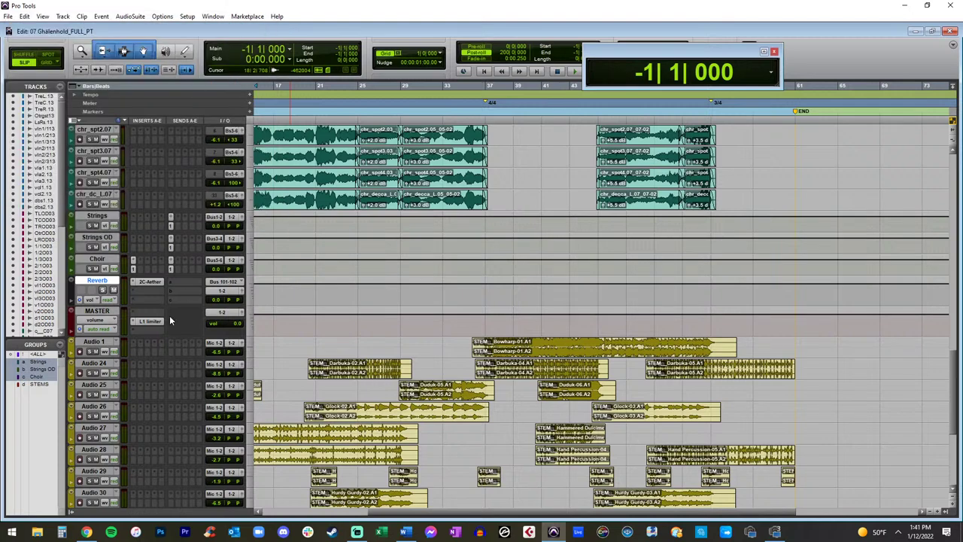
{"action": "scroll", "coordinate": [136, 210], "scroll_direction": "down", "scroll_amount": 10}
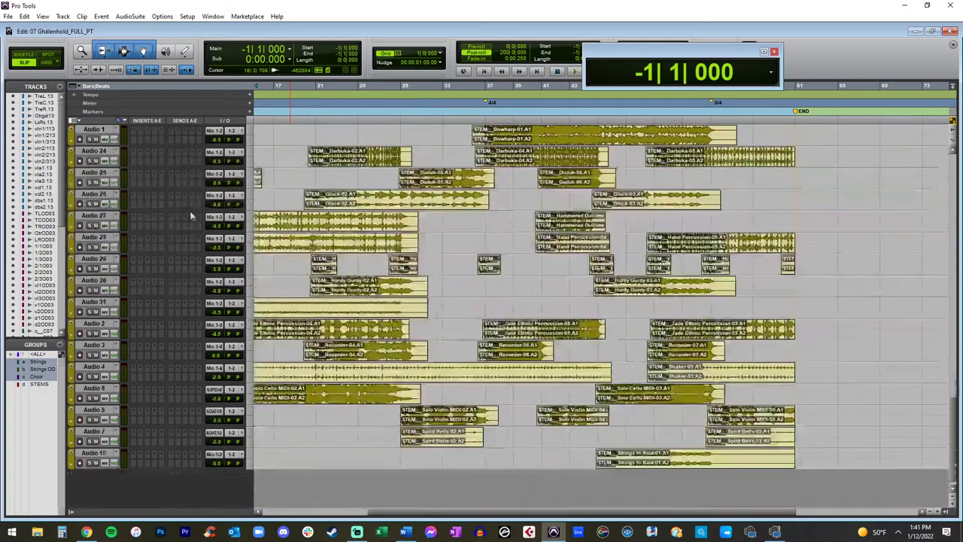
Step: Select all the stem tracks from Audio 1 through Audio 10 and mute them
{"action": "scroll", "coordinate": [175, 205], "scroll_direction": "up", "scroll_amount": 3}
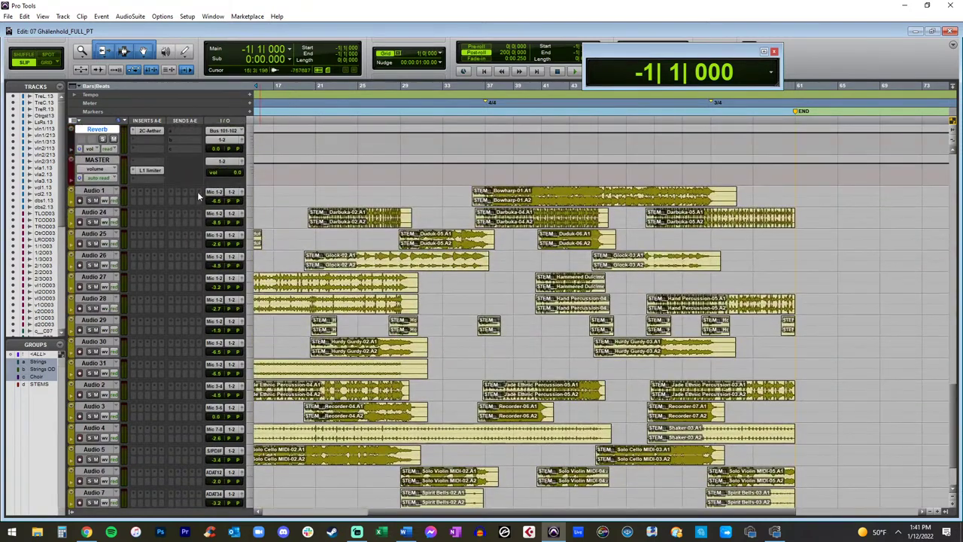
{"action": "left_click", "coordinate": [86, 193]}
{"action": "scroll", "coordinate": [86, 194], "scroll_direction": "down", "scroll_amount": 3}
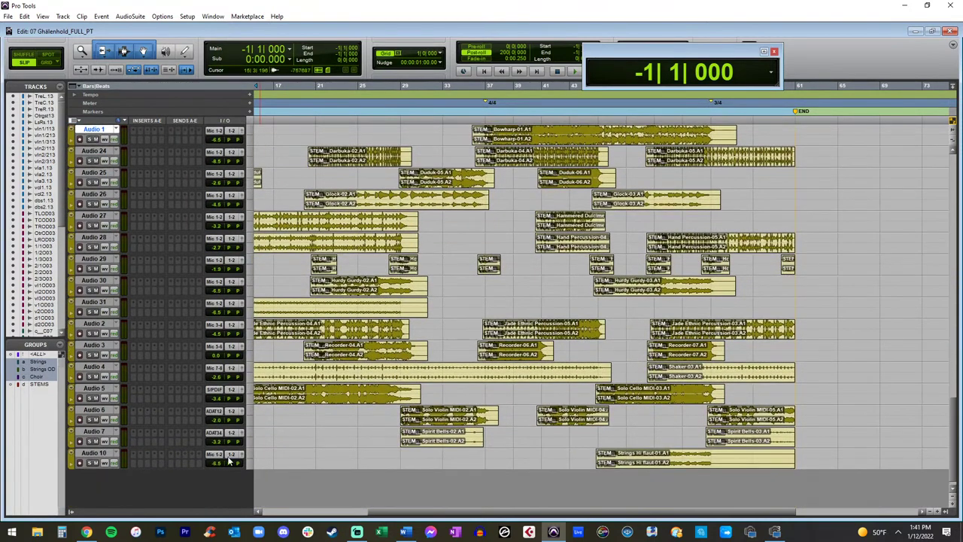
{"action": "left_click", "coordinate": [94, 453], "text": "shift"}
{"action": "scroll", "coordinate": [261, 378], "scroll_direction": "left", "scroll_amount": 3}
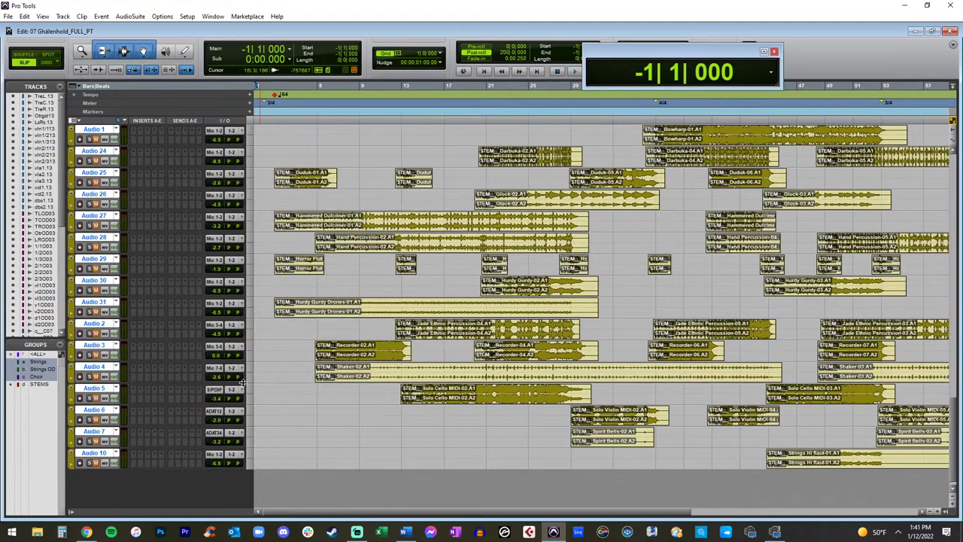
Step: Start an audio import and add the Ghalenhold hammered dulcimer recording to the import list
{"action": "scroll", "coordinate": [263, 376], "scroll_direction": "up", "scroll_amount": 4}
{"action": "scroll", "coordinate": [186, 344], "scroll_direction": "up", "scroll_amount": 10}
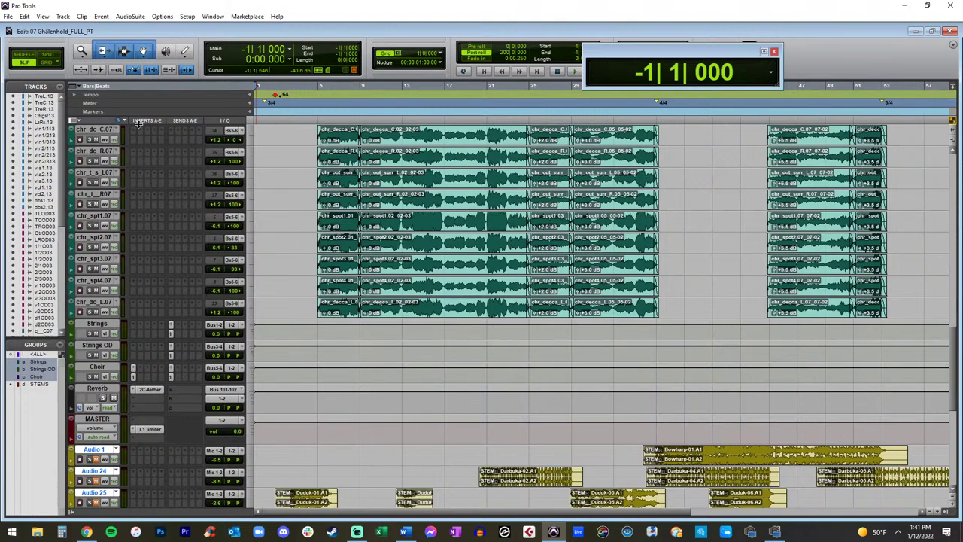
{"action": "left_click", "coordinate": [24, 16]}
{"action": "mouse_move", "coordinate": [8, 16]}
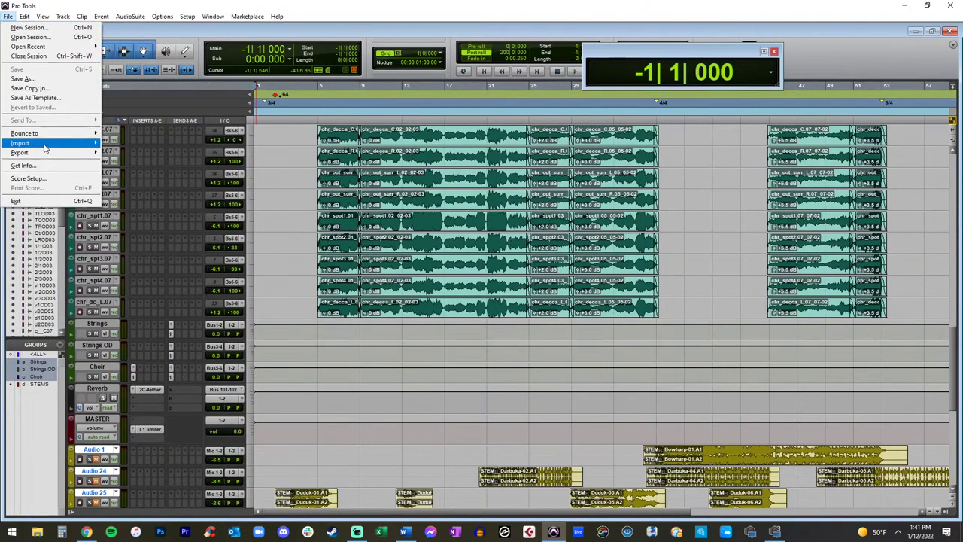
{"action": "mouse_move", "coordinate": [23, 142]}
{"action": "left_click", "coordinate": [121, 155]}
{"action": "left_click_drag", "start_coordinate": [359, 145], "coordinate": [0, 164]}
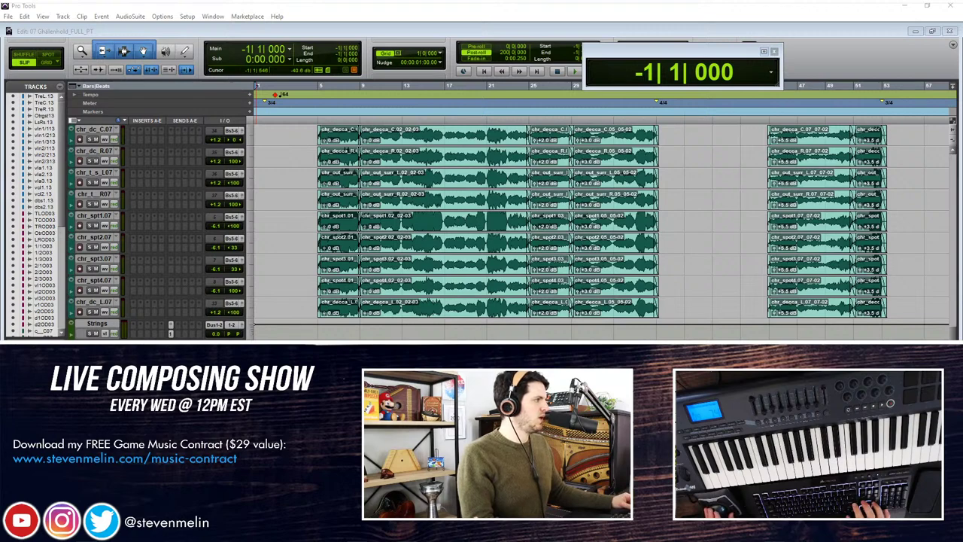
{"action": "key", "text": "ctrl+shift+i"}
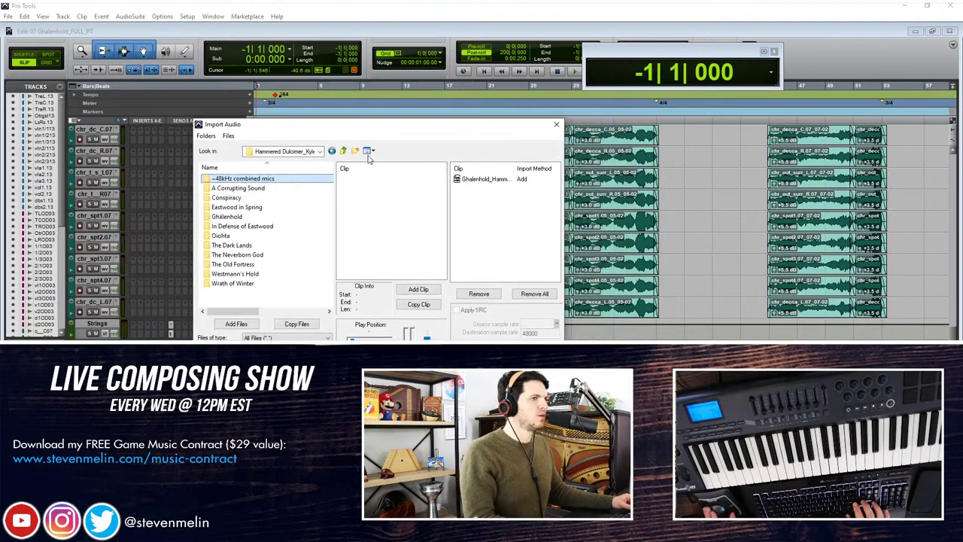
Step: Add the "DD - duduk - ghalenhold" recording from the duduk soloist folder to the import list
{"action": "double_click", "coordinate": [283, 179]}
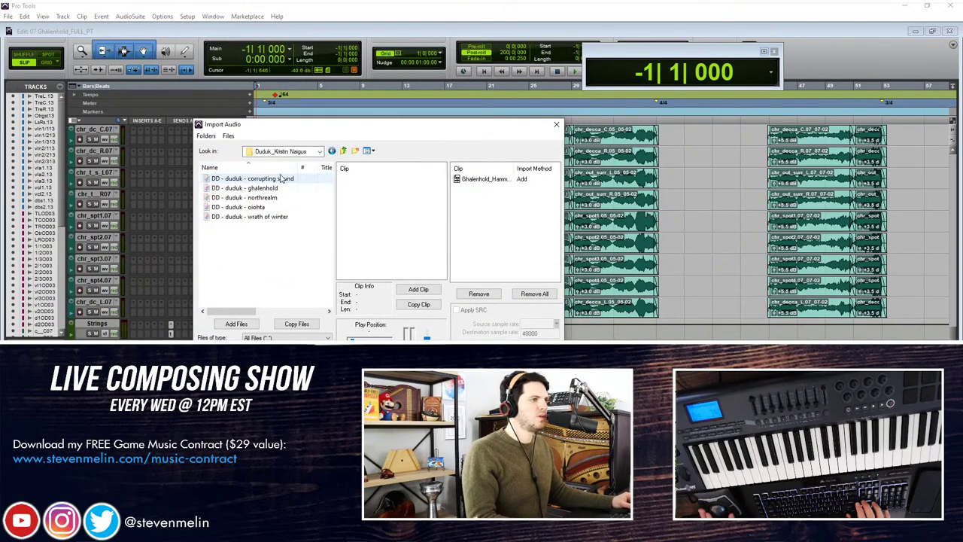
{"action": "double_click", "coordinate": [273, 189]}
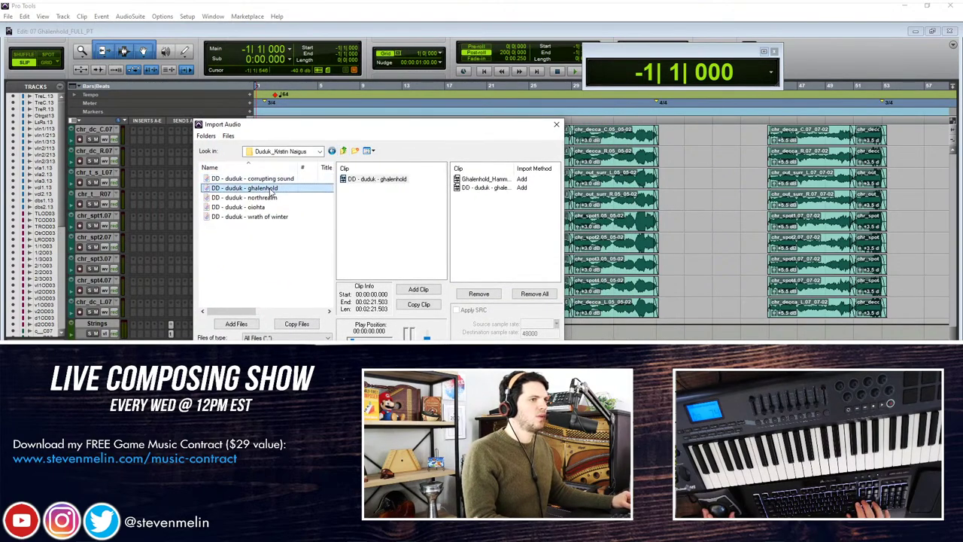
{"action": "left_click", "coordinate": [345, 151]}
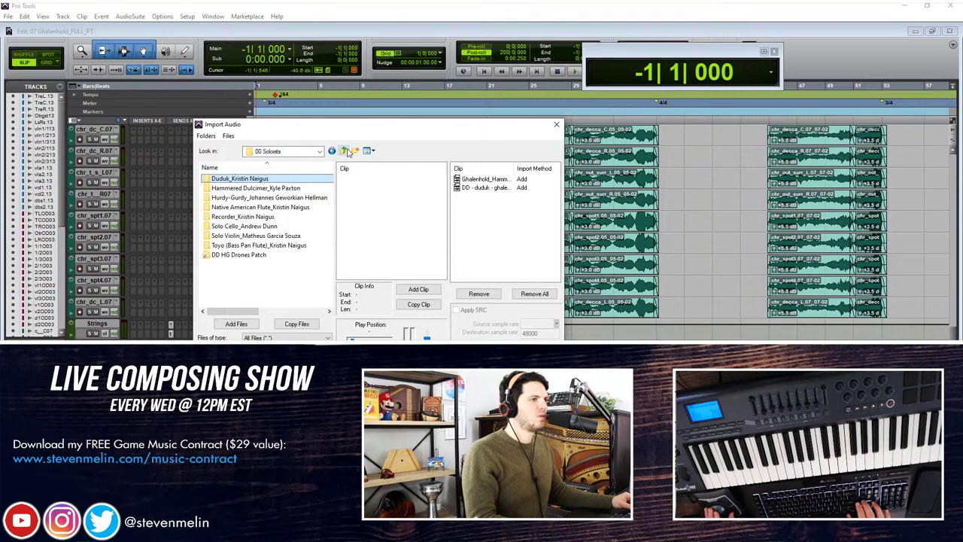
Step: Add Ghalenhold_Hurdy-Gurdy from the hurdy-gurdy folder's ~48kHz combined mics subfolder to the import list
{"action": "double_click", "coordinate": [290, 197]}
{"action": "double_click", "coordinate": [272, 236]}
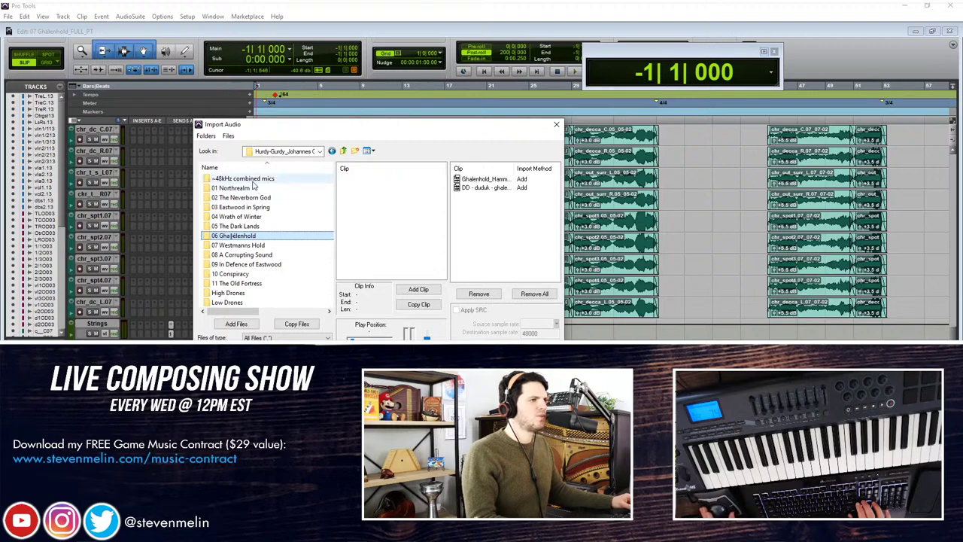
{"action": "double_click", "coordinate": [256, 179]}
{"action": "left_click", "coordinate": [250, 209]}
{"action": "double_click", "coordinate": [252, 214]}
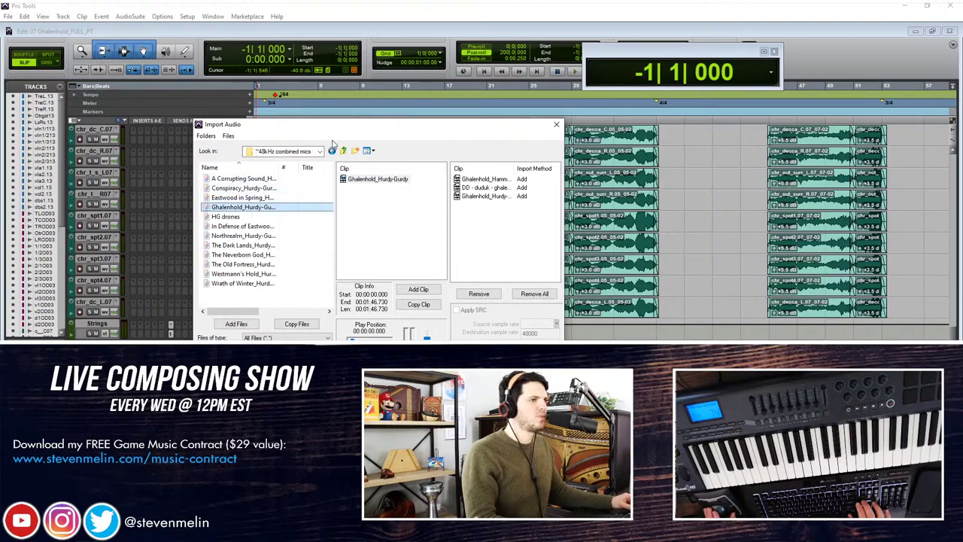
{"action": "left_click", "coordinate": [344, 151]}
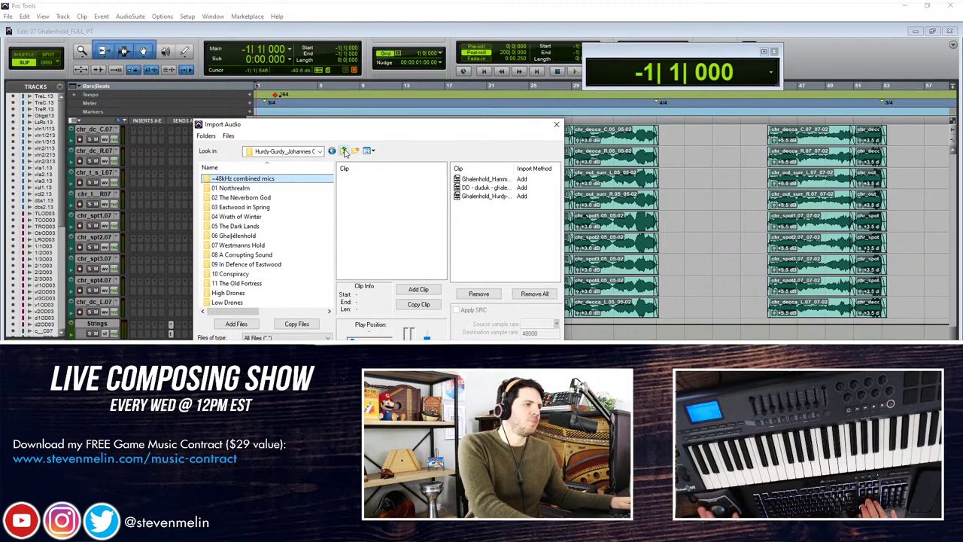
{"action": "left_click", "coordinate": [276, 214]}
{"action": "double_click", "coordinate": [275, 215]}
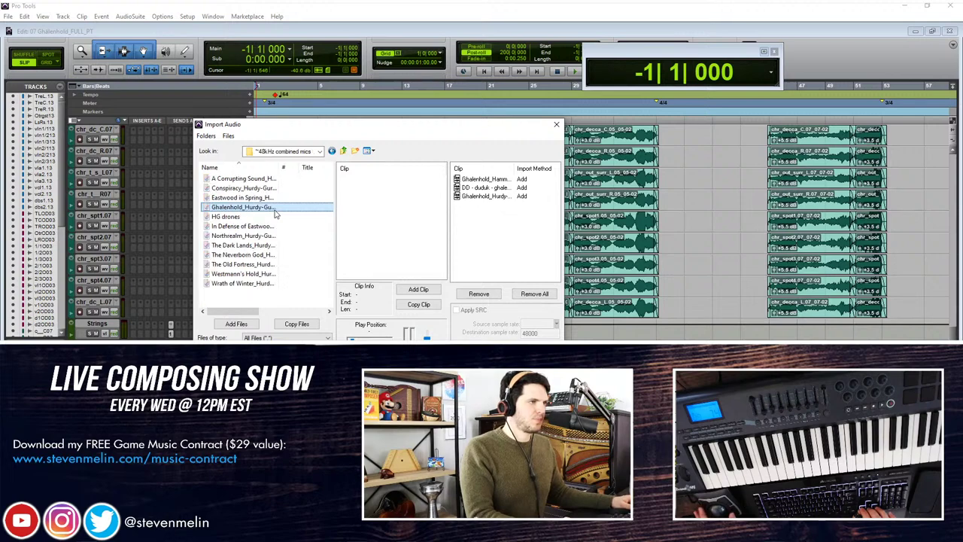
{"action": "left_click", "coordinate": [276, 213]}
{"action": "left_click", "coordinate": [344, 152]}
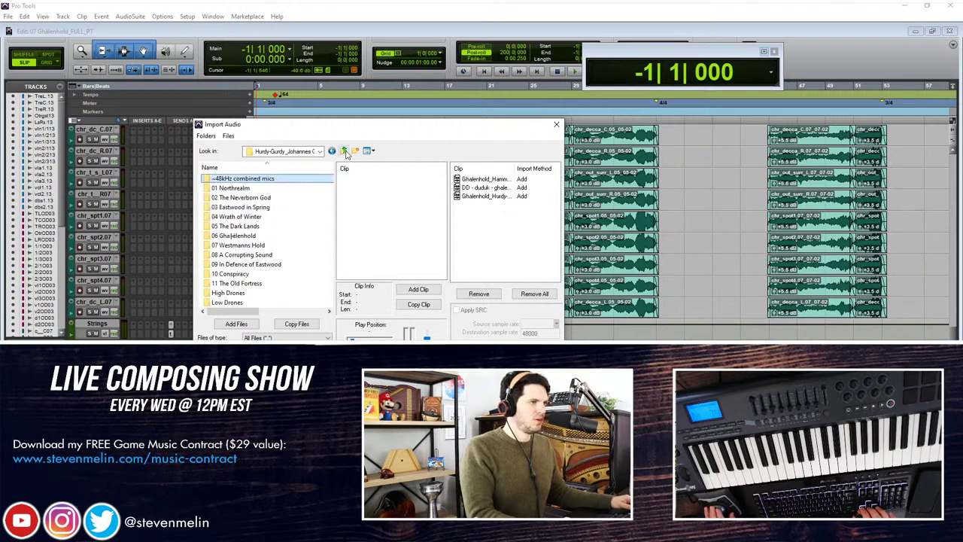
Step: Check the Native American Flute folder in 00 Soloists for a Ghälenhold recording
{"action": "left_click", "coordinate": [345, 152]}
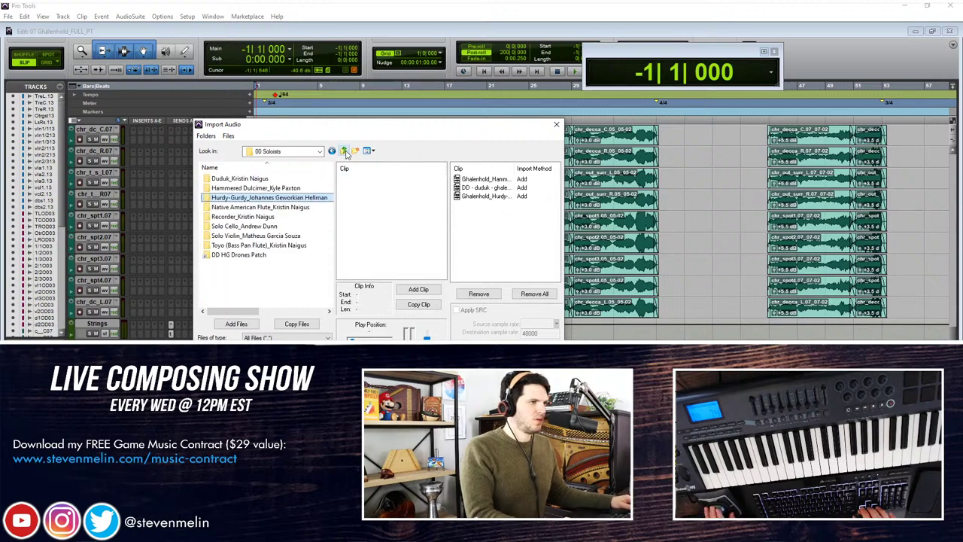
{"action": "double_click", "coordinate": [251, 207]}
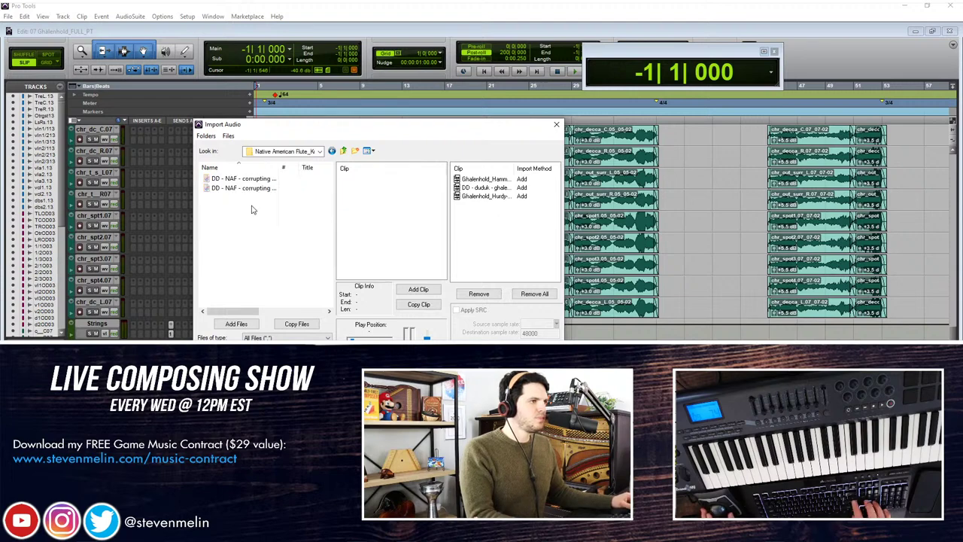
{"action": "key", "text": "BackSpace"}
Step: Open the Recorder folder within 00 Soloists
{"action": "key", "text": "Down"}
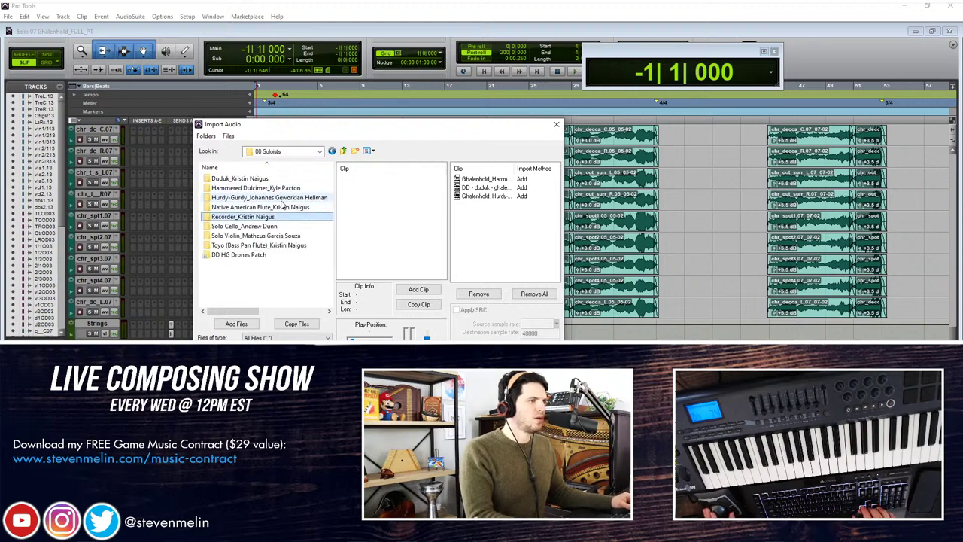
{"action": "key", "text": "Return"}
{"action": "key", "text": "BackSpace"}
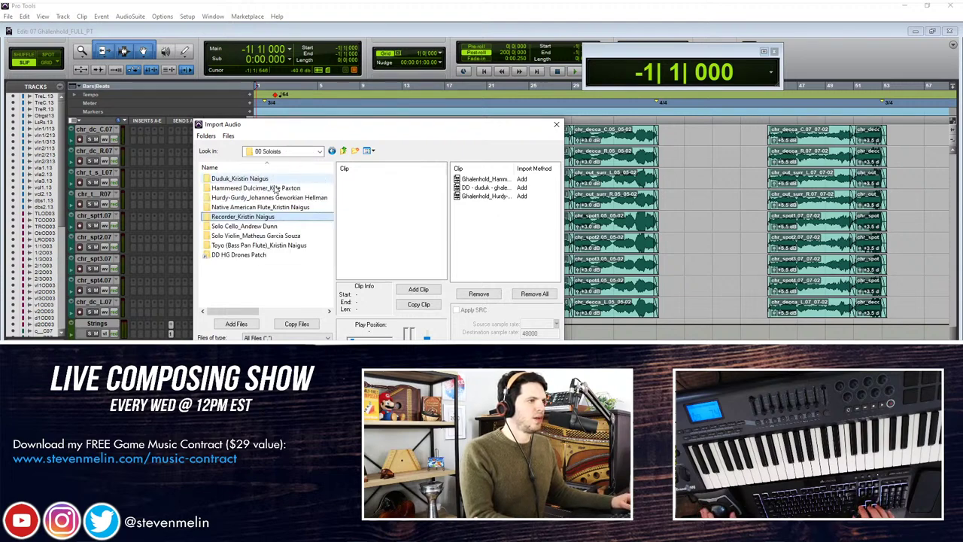
{"action": "key", "text": "Return"}
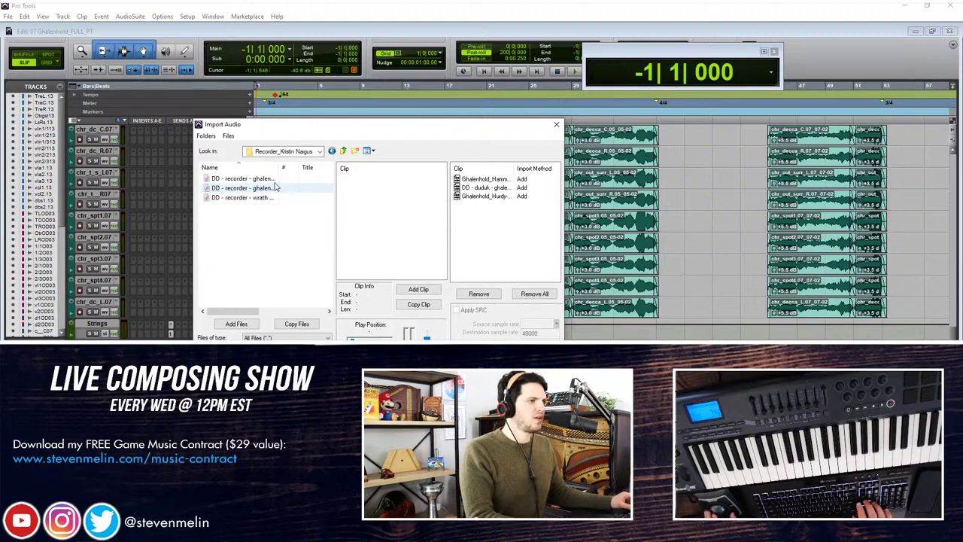
Step: Add the "DD - recorder - ghalenhold" and "DD - recorder - ghalenhold improv" files to the import list
{"action": "left_click", "coordinate": [269, 179]}
{"action": "left_click", "coordinate": [268, 189], "text": "shift"}
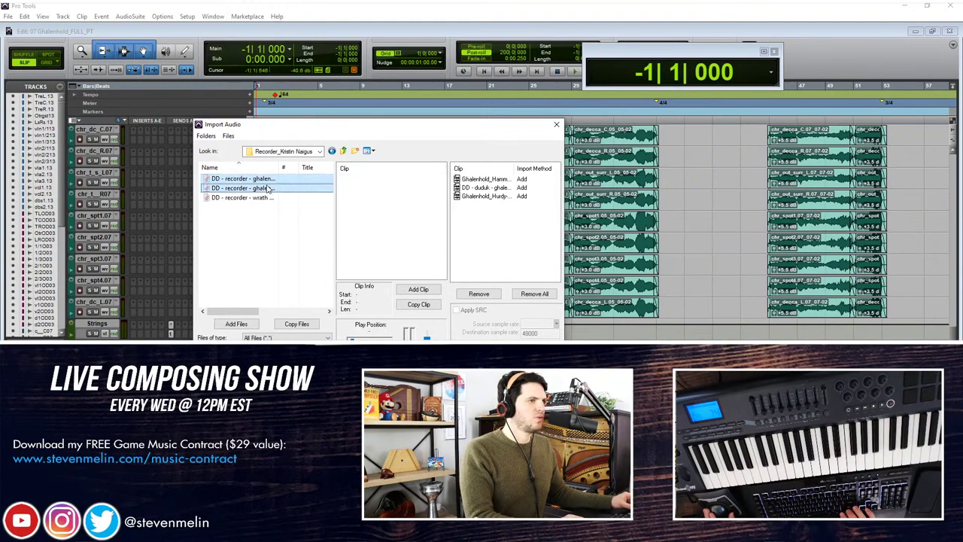
{"action": "left_click", "coordinate": [265, 183]}
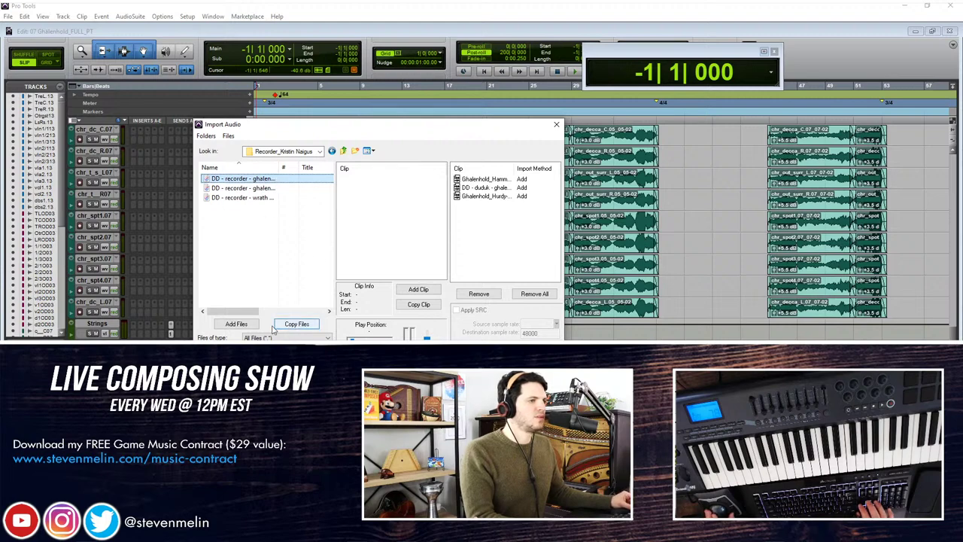
{"action": "left_click", "coordinate": [249, 328]}
{"action": "left_click", "coordinate": [298, 324]}
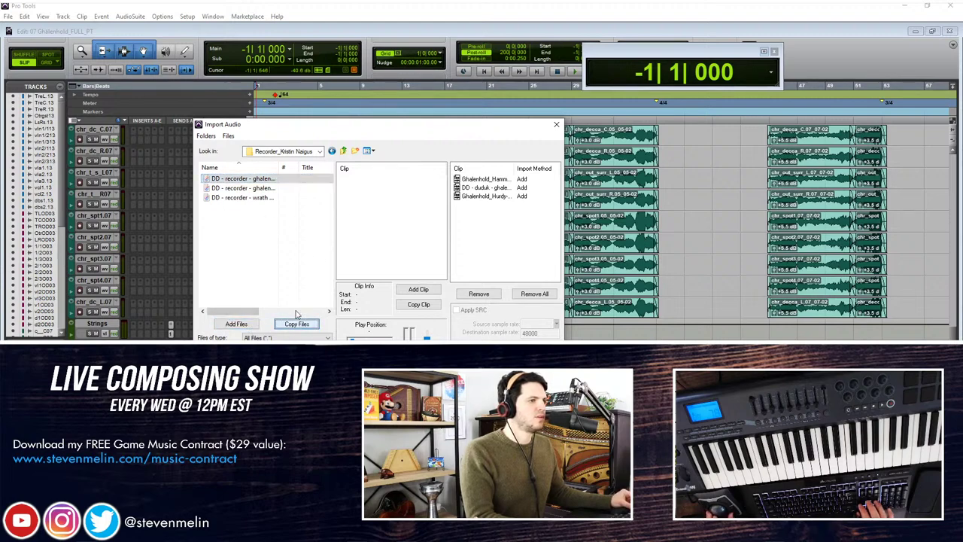
{"action": "double_click", "coordinate": [256, 189]}
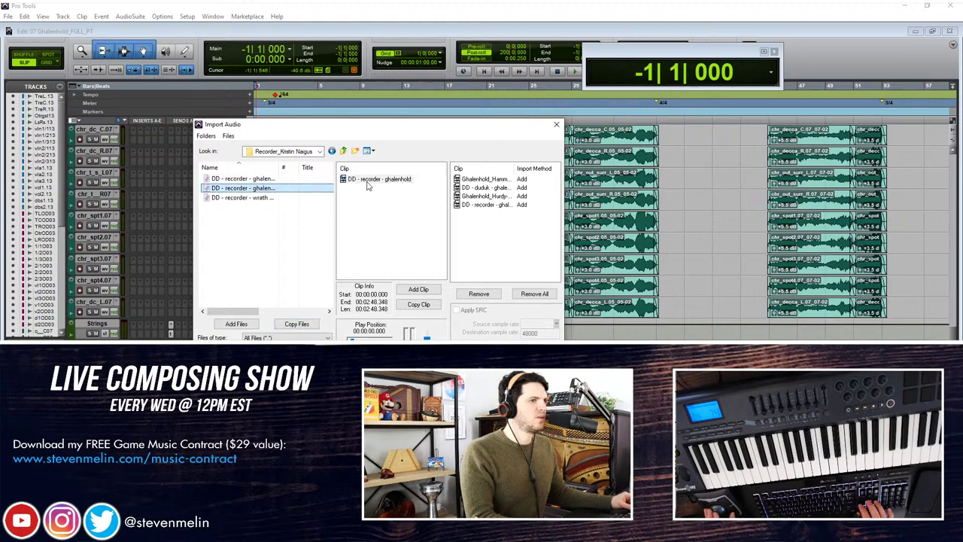
{"action": "double_click", "coordinate": [267, 179]}
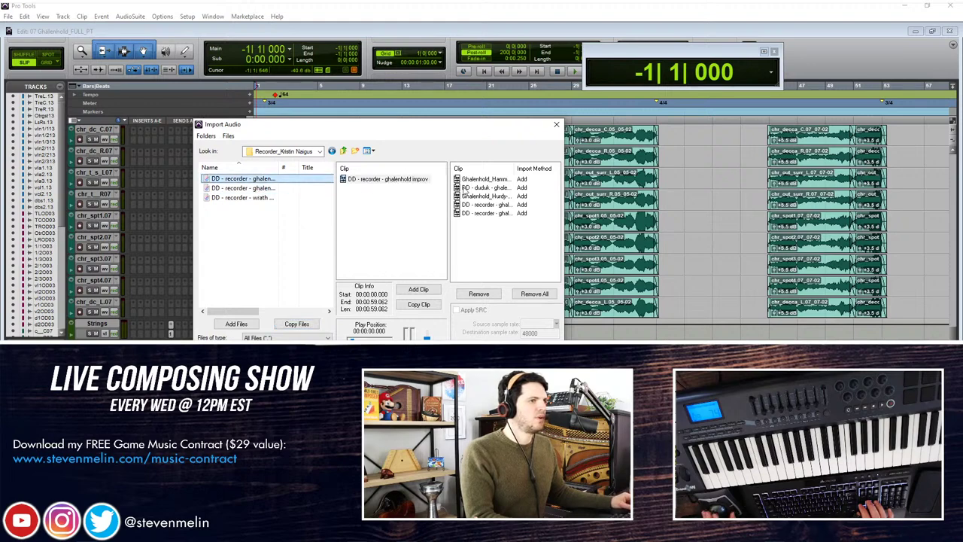
Step: Remove both recorder clips from the import list
{"action": "left_click", "coordinate": [487, 205]}
{"action": "left_click", "coordinate": [479, 293]}
{"action": "left_click", "coordinate": [486, 204]}
{"action": "left_click", "coordinate": [479, 294]}
Step: Add the recorder's ghalenhold improv take and then its main ghalenhold take to the import list again
{"action": "left_click", "coordinate": [273, 179]}
{"action": "double_click", "coordinate": [272, 179]}
{"action": "double_click", "coordinate": [272, 188]}
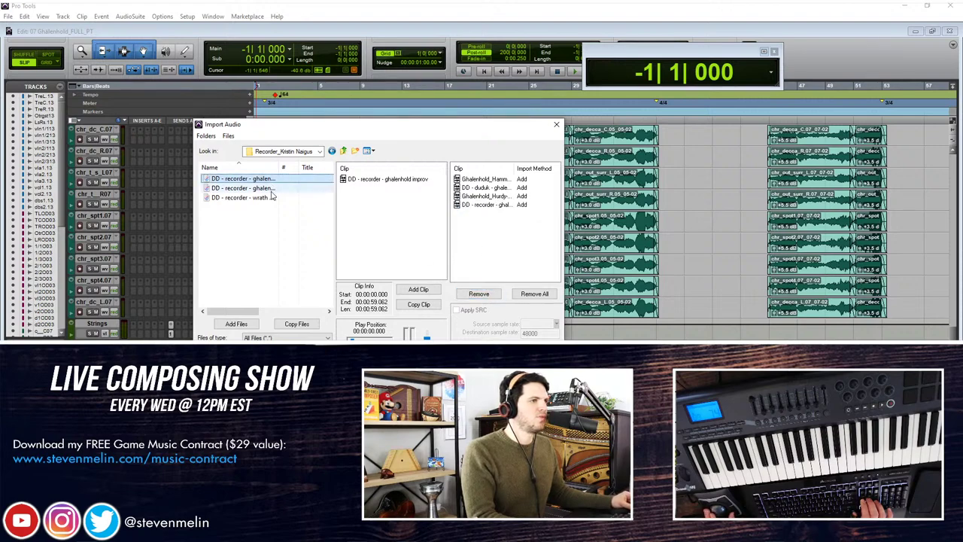
Step: Add Ghälenhold_Cello from the Solo Cello folder's ~48kHz combined mics subfolder to the import list
{"action": "left_click", "coordinate": [343, 150]}
{"action": "left_click", "coordinate": [265, 227]}
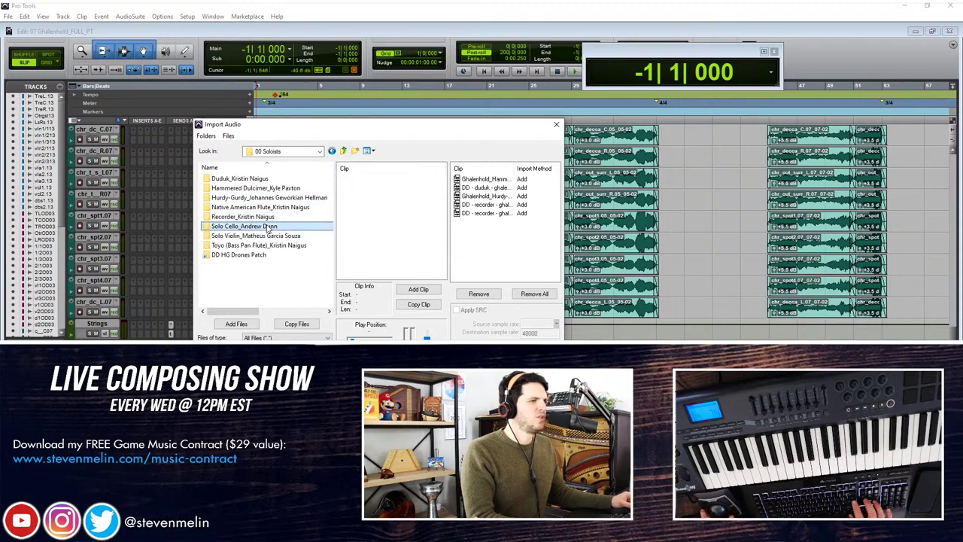
{"action": "double_click", "coordinate": [266, 226]}
{"action": "scroll", "coordinate": [249, 210], "scroll_direction": "down", "scroll_amount": 4}
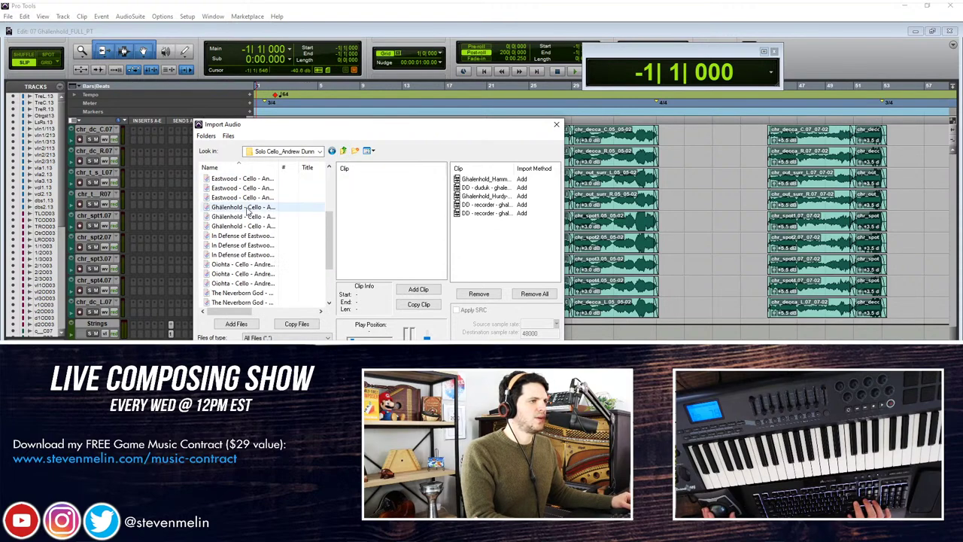
{"action": "scroll", "coordinate": [247, 203], "scroll_direction": "up", "scroll_amount": 4}
{"action": "double_click", "coordinate": [244, 180]}
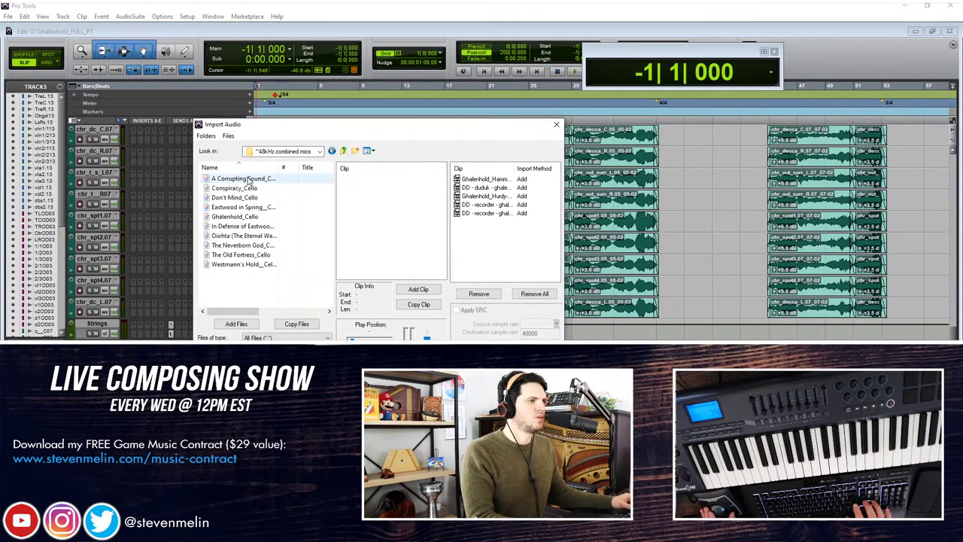
{"action": "left_click", "coordinate": [256, 217]}
{"action": "left_click", "coordinate": [259, 218]}
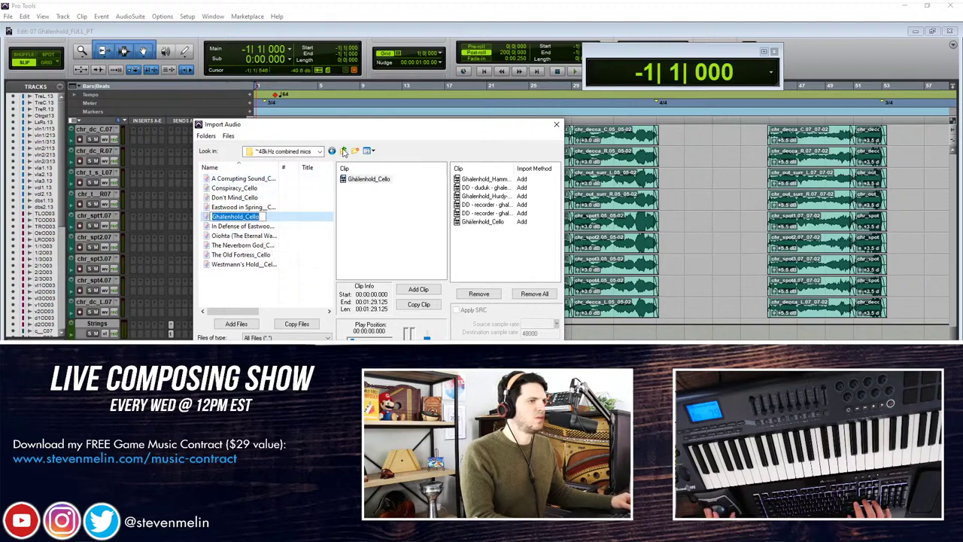
Step: Add Ghälenhold_Violin from the Solo Violin folder's ~48kHz combined mics subfolder to the import list
{"action": "left_click", "coordinate": [344, 151]}
{"action": "left_click", "coordinate": [343, 151]}
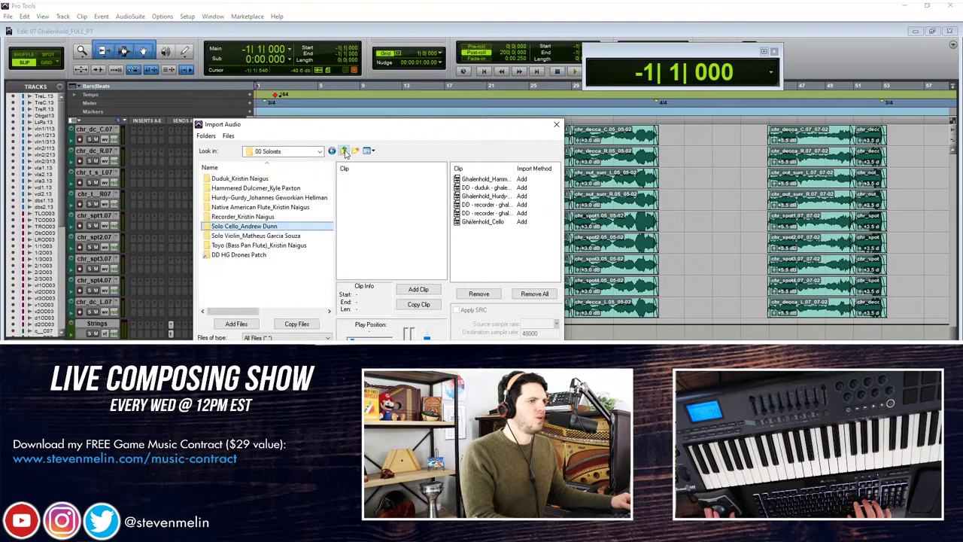
{"action": "left_click", "coordinate": [279, 236]}
{"action": "double_click", "coordinate": [278, 237]}
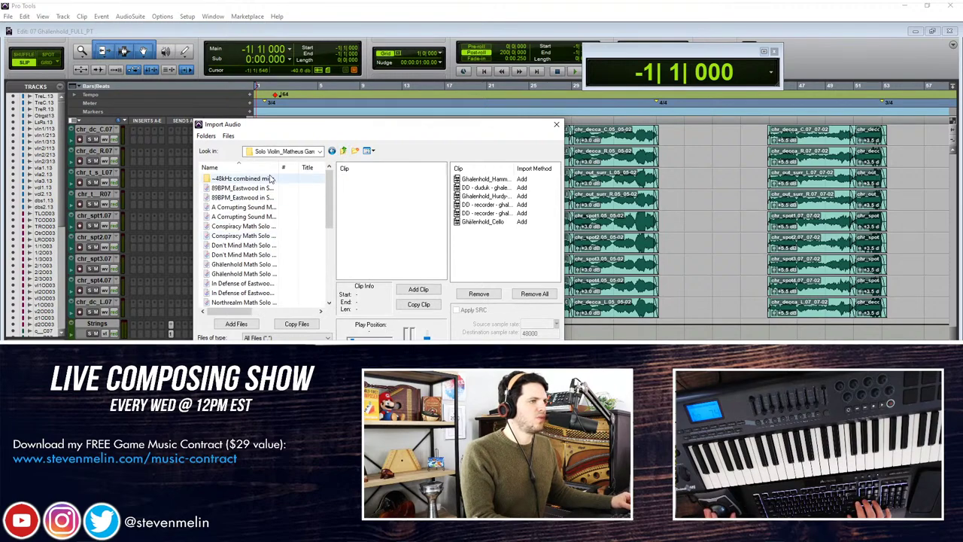
{"action": "key", "text": "BackSpace"}
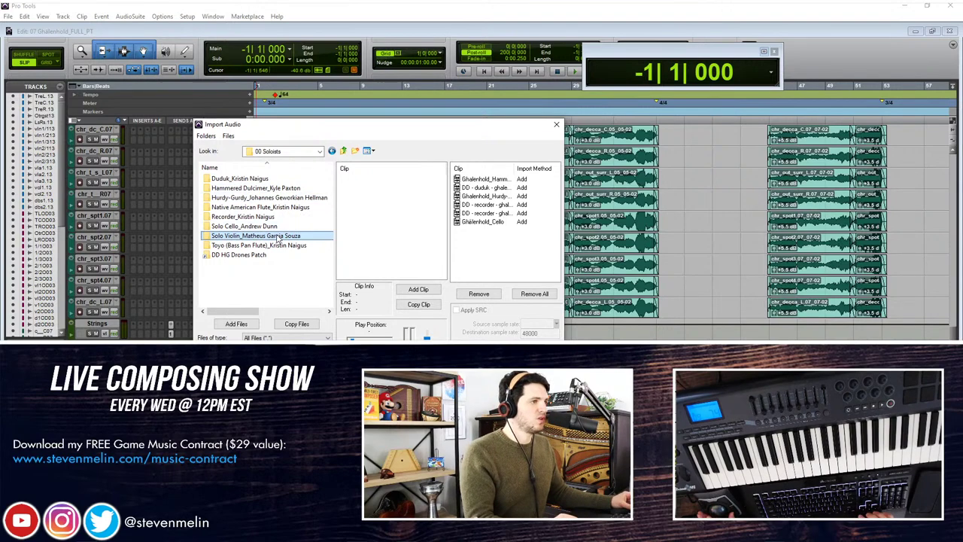
{"action": "key", "text": "Return"}
{"action": "scroll", "coordinate": [280, 216], "scroll_direction": "down", "scroll_amount": 6}
{"action": "scroll", "coordinate": [285, 203], "scroll_direction": "up", "scroll_amount": 6}
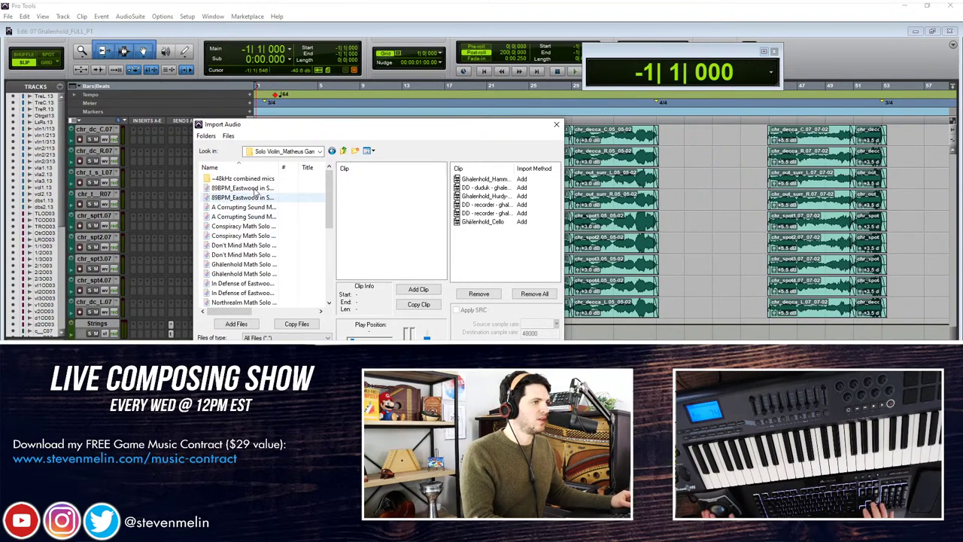
{"action": "double_click", "coordinate": [247, 181]}
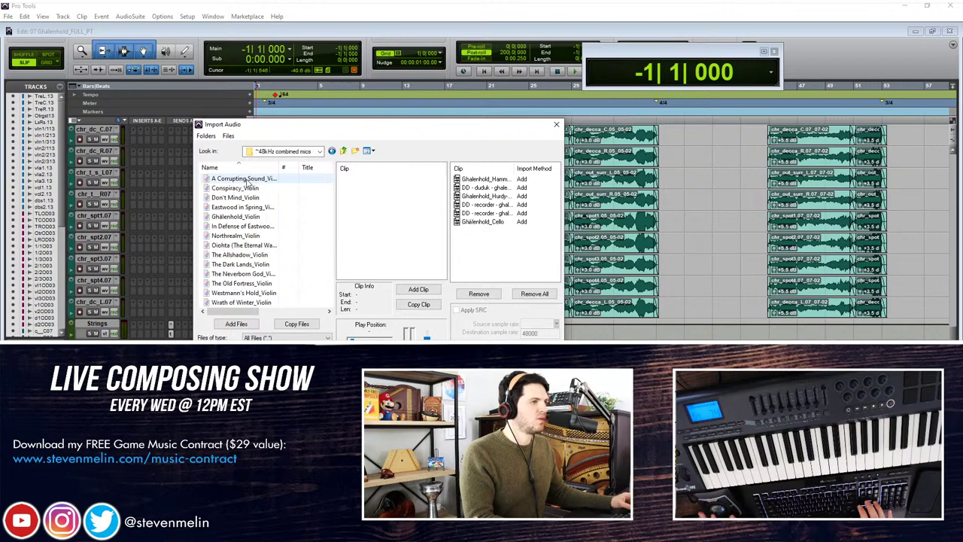
{"action": "double_click", "coordinate": [254, 217]}
Step: Check the Toyo (Bass Pan Flute) folder for a Ghälenhold recording and return to the 00 Soloists folder
{"action": "left_click", "coordinate": [343, 151]}
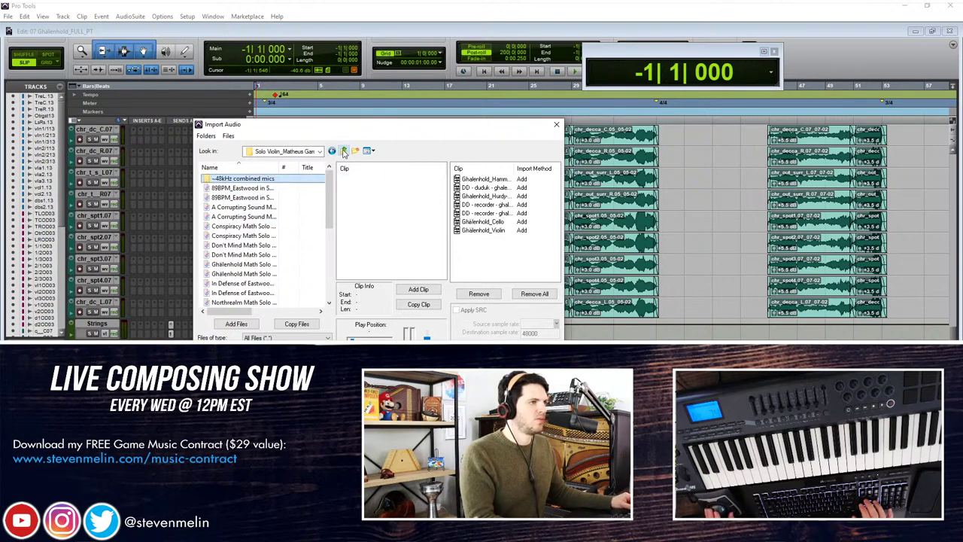
{"action": "left_click", "coordinate": [344, 152]}
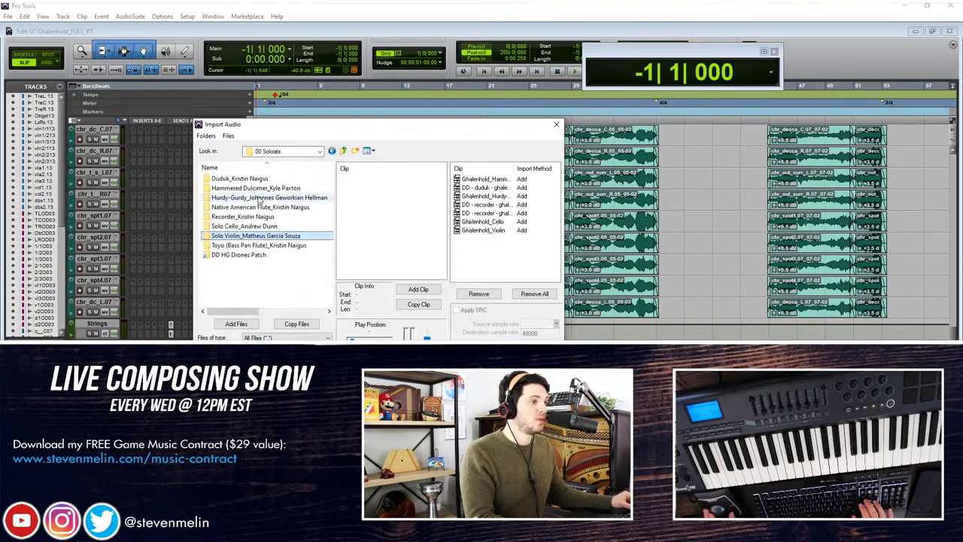
{"action": "double_click", "coordinate": [269, 249]}
{"action": "key", "text": "BackSpace"}
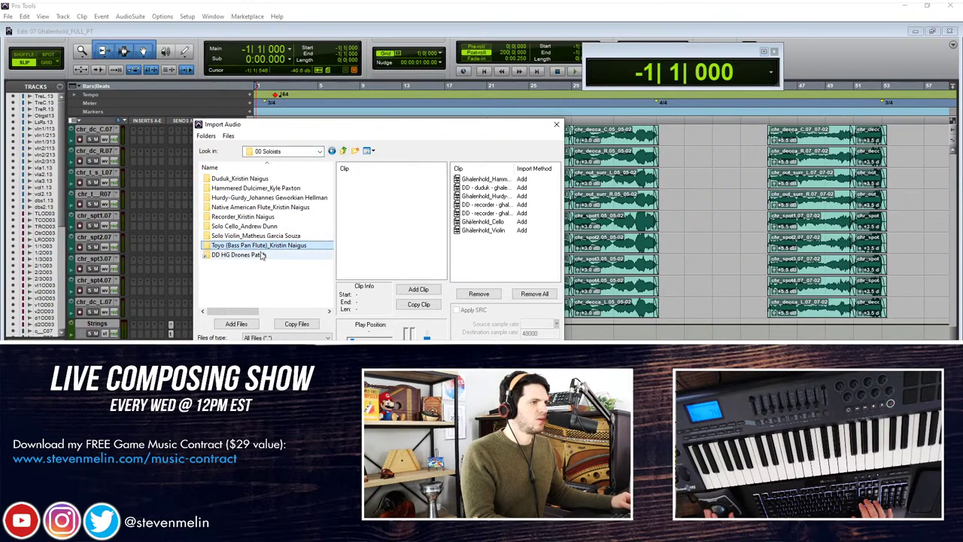
Step: Import all the listed soloist clips onto new tracks at the session start
{"action": "left_click", "coordinate": [343, 152]}
{"action": "key", "text": "Return"}
{"action": "left_click", "coordinate": [515, 224]}
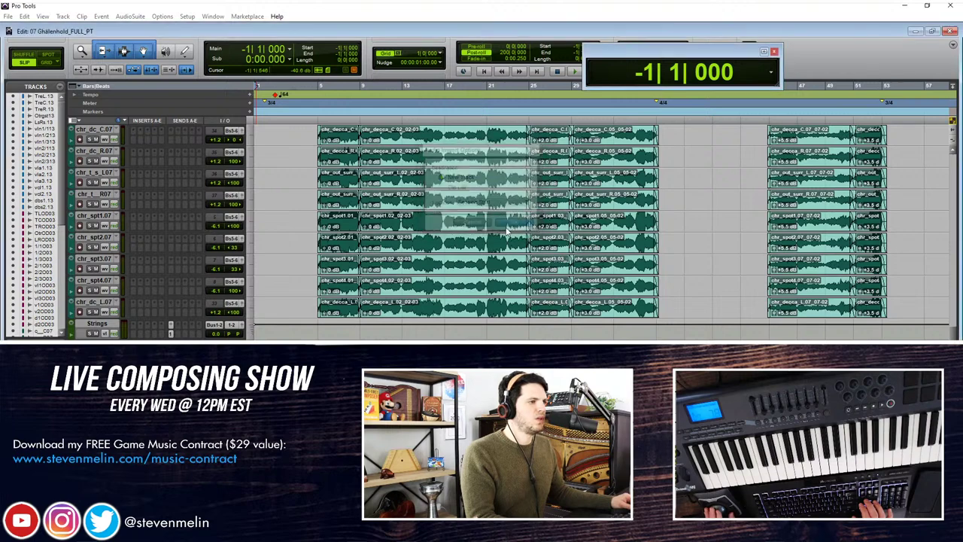
Step: Color all the imported soloist tracks, from duduk through violin, medium blue and close the color palette
{"action": "scroll", "coordinate": [258, 250], "scroll_direction": "up", "scroll_amount": 4}
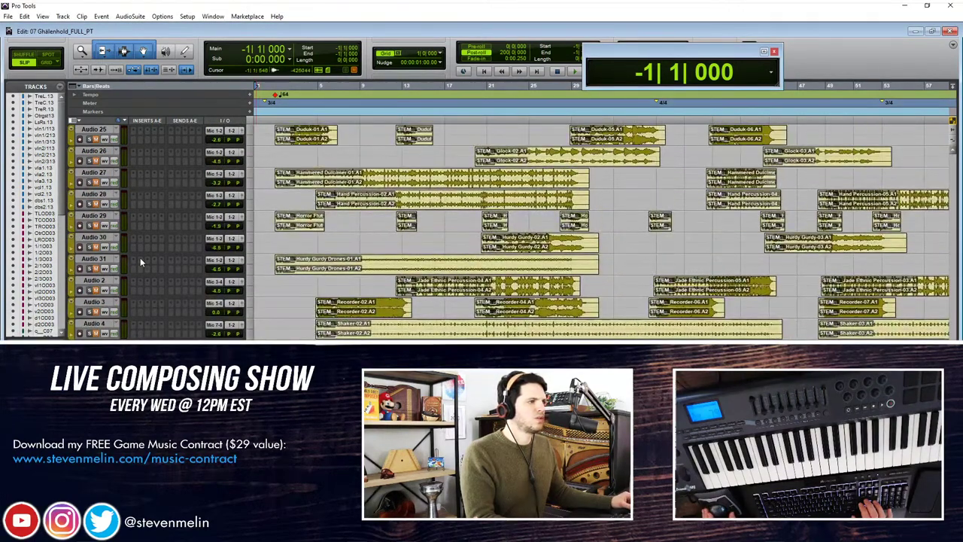
{"action": "scroll", "coordinate": [98, 260], "scroll_direction": "up", "scroll_amount": 10}
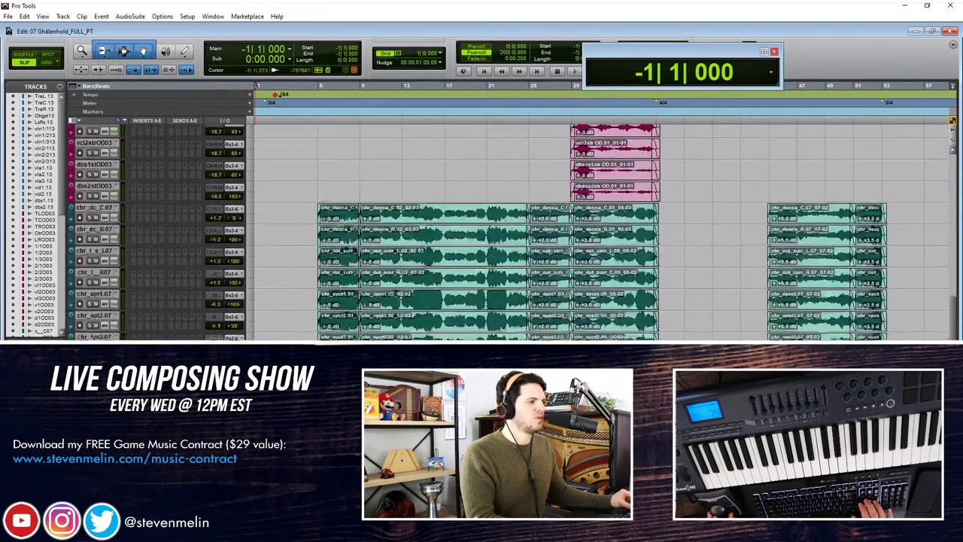
{"action": "scroll", "coordinate": [96, 220], "scroll_direction": "down", "scroll_amount": 5}
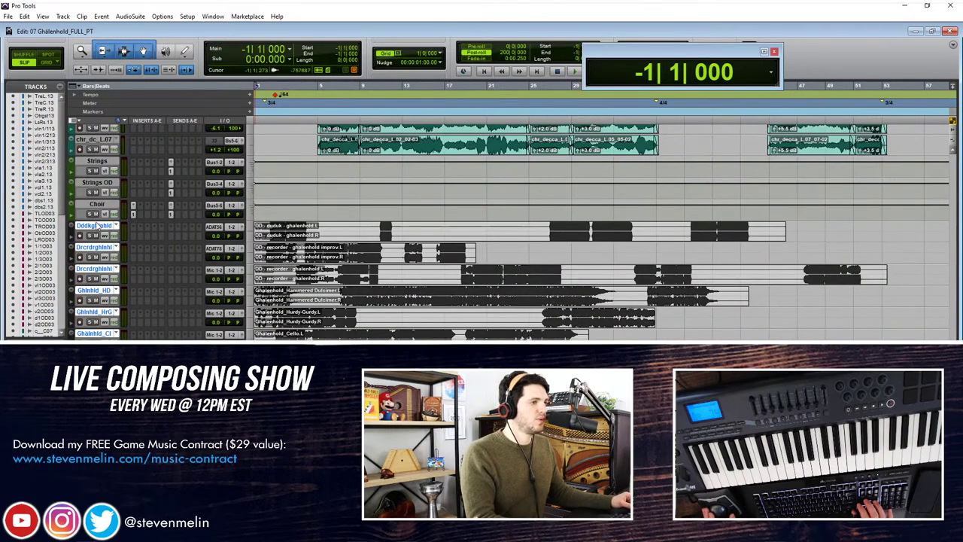
{"action": "key", "text": "alt"}
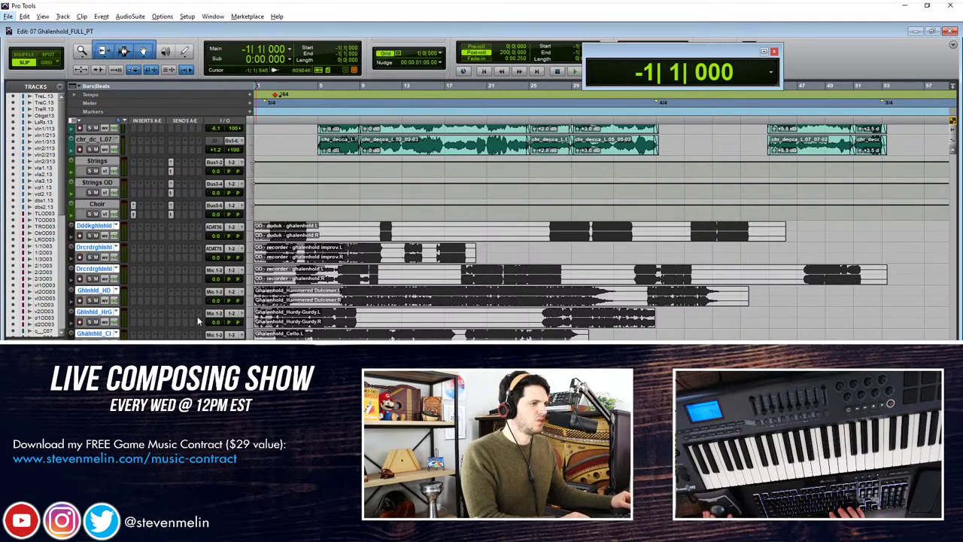
{"action": "left_click", "coordinate": [98, 204]}
{"action": "left_click", "coordinate": [97, 226]}
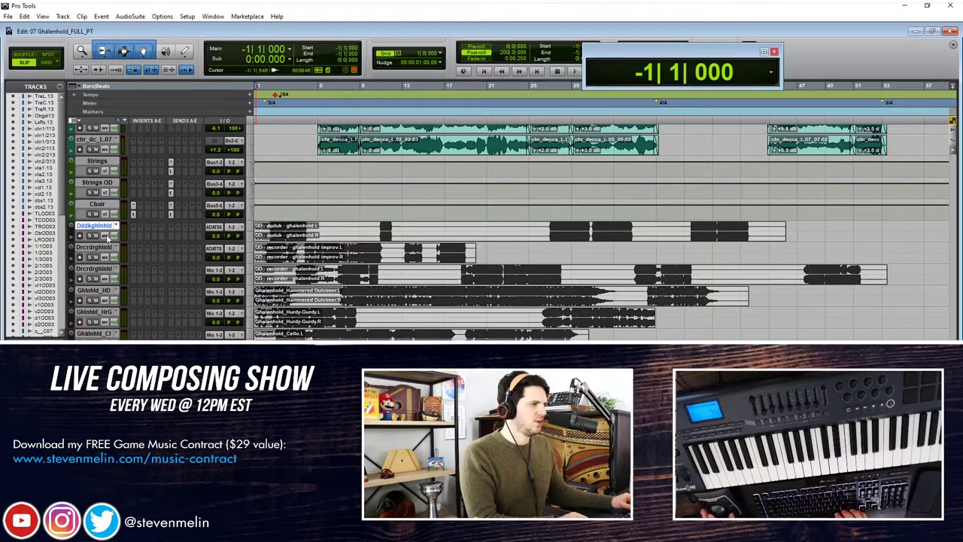
{"action": "left_click", "coordinate": [94, 333], "text": "shift"}
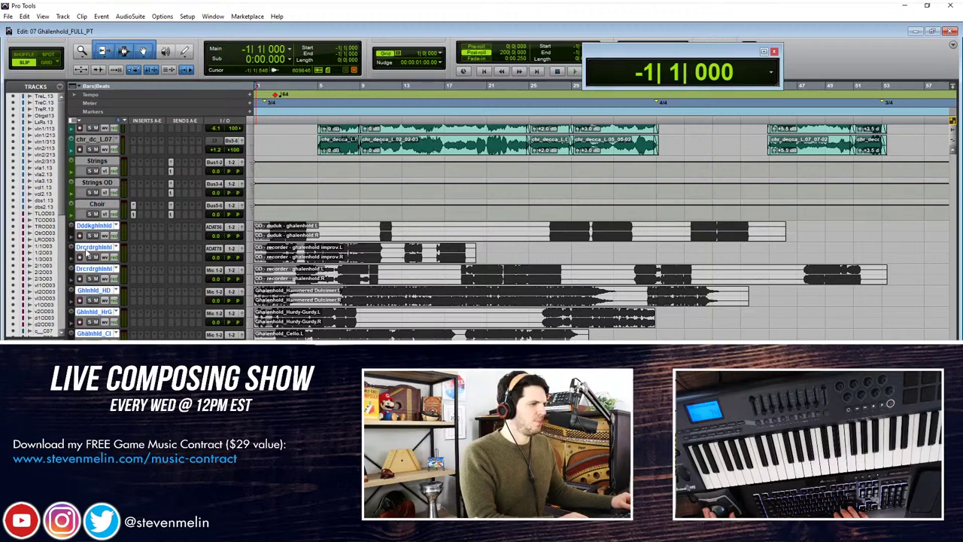
{"action": "double_click", "coordinate": [72, 234]}
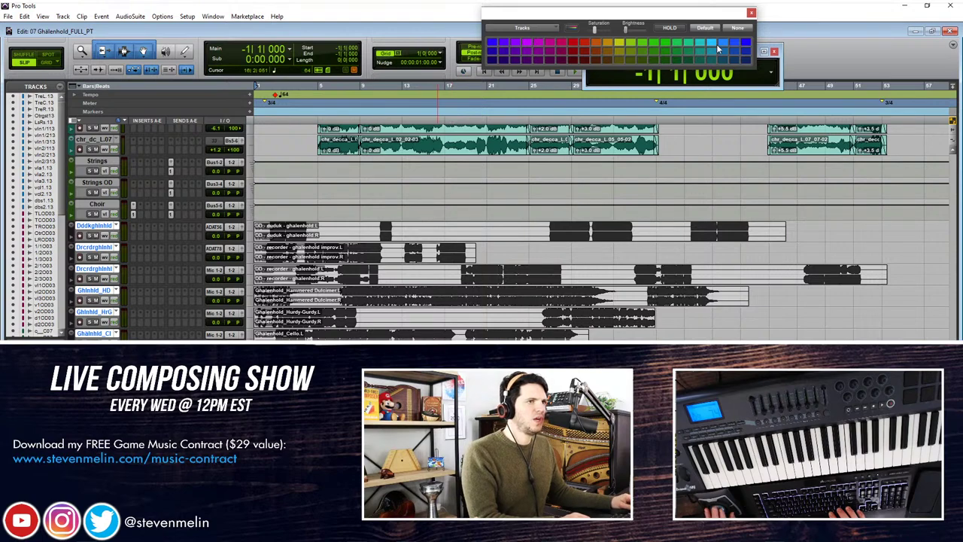
{"action": "left_click", "coordinate": [712, 52]}
{"action": "left_click", "coordinate": [724, 53]}
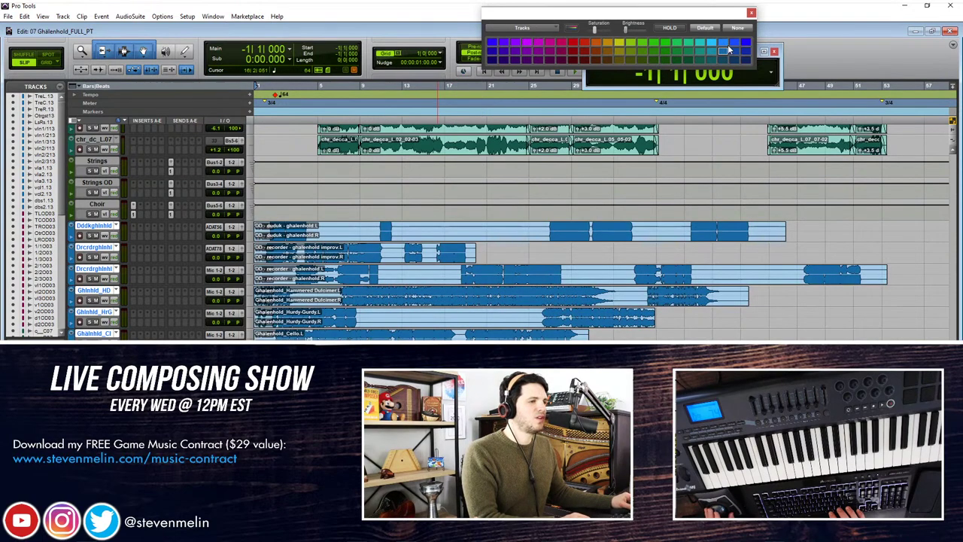
{"action": "left_click", "coordinate": [727, 51]}
{"action": "left_click", "coordinate": [728, 49]}
{"action": "left_click", "coordinate": [729, 51]}
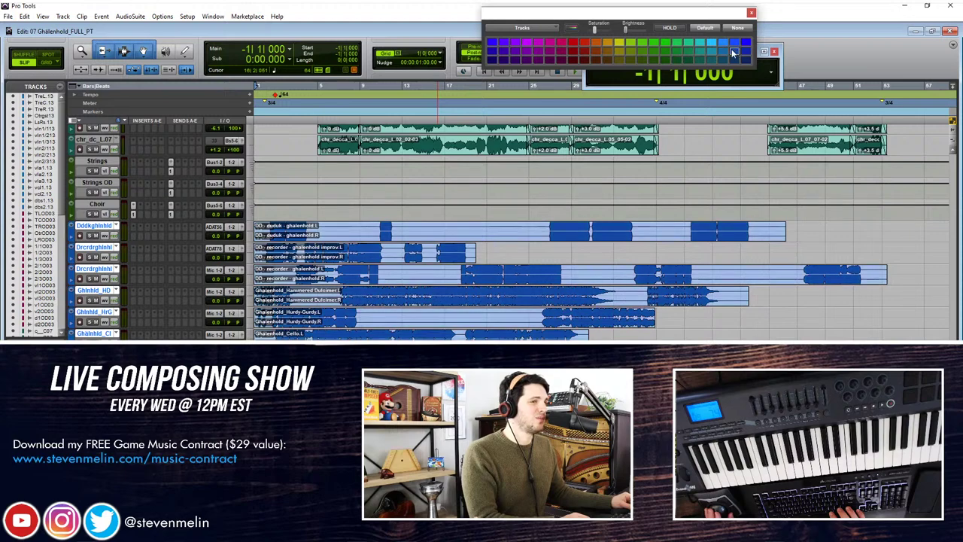
{"action": "left_click", "coordinate": [725, 54]}
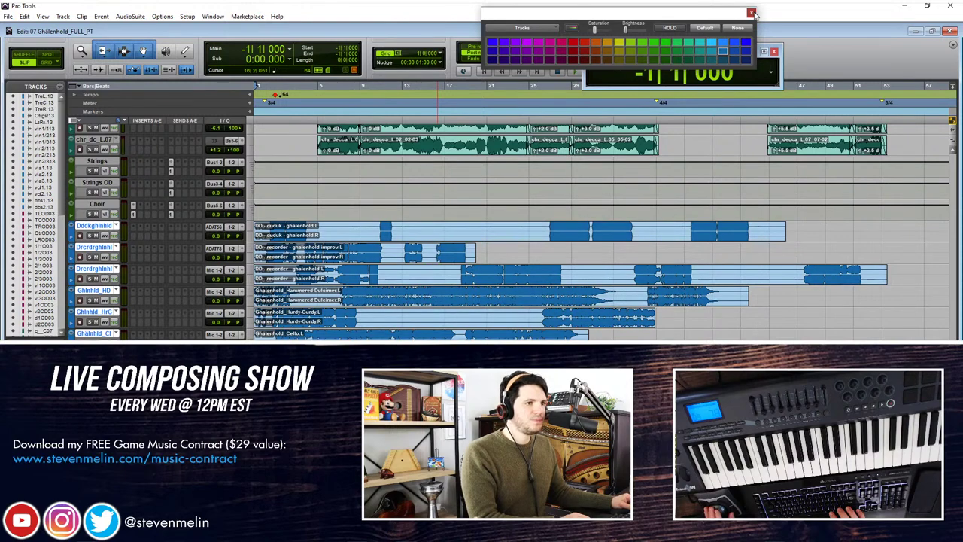
{"action": "left_click", "coordinate": [750, 12]}
Step: Create a new instrument track below the violin track and insert the stereo Kontakt plug-in on it
{"action": "scroll", "coordinate": [285, 198], "scroll_direction": "down", "scroll_amount": 2}
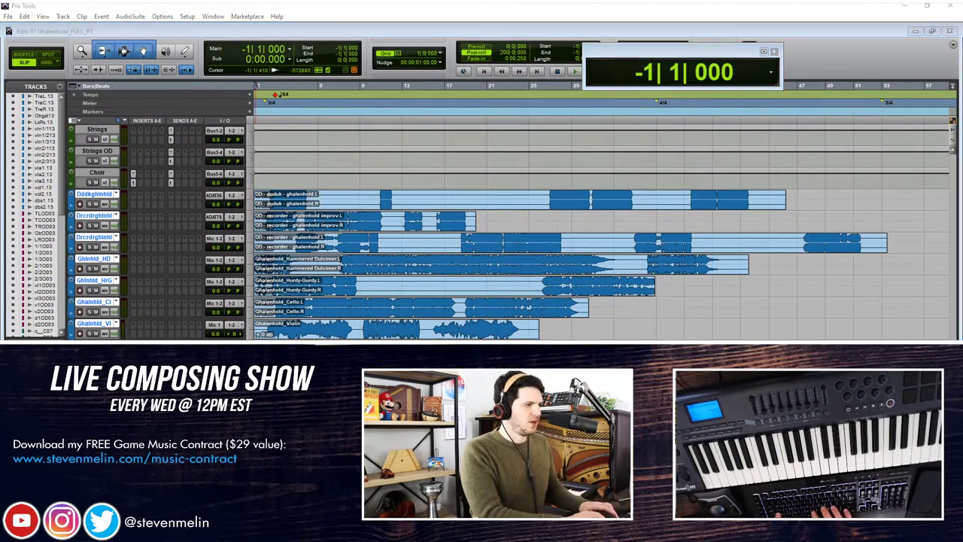
{"action": "key", "text": "ctrl+shift+n"}
{"action": "left_click", "coordinate": [410, 181]}
{"action": "left_click", "coordinate": [432, 193]}
{"action": "left_click", "coordinate": [485, 182]}
{"action": "left_click", "coordinate": [489, 218]}
{"action": "left_click", "coordinate": [607, 202]}
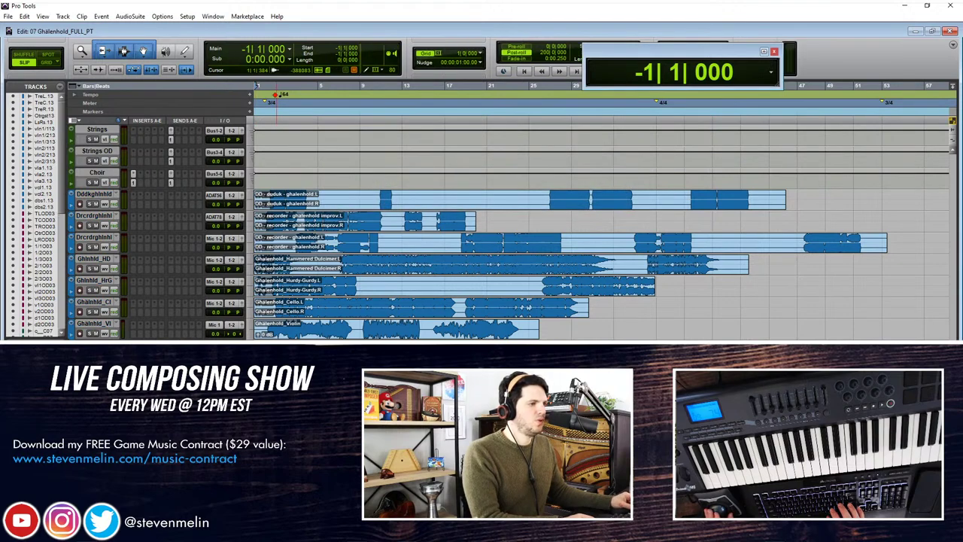
{"action": "mouse_move", "coordinate": [271, 346]}
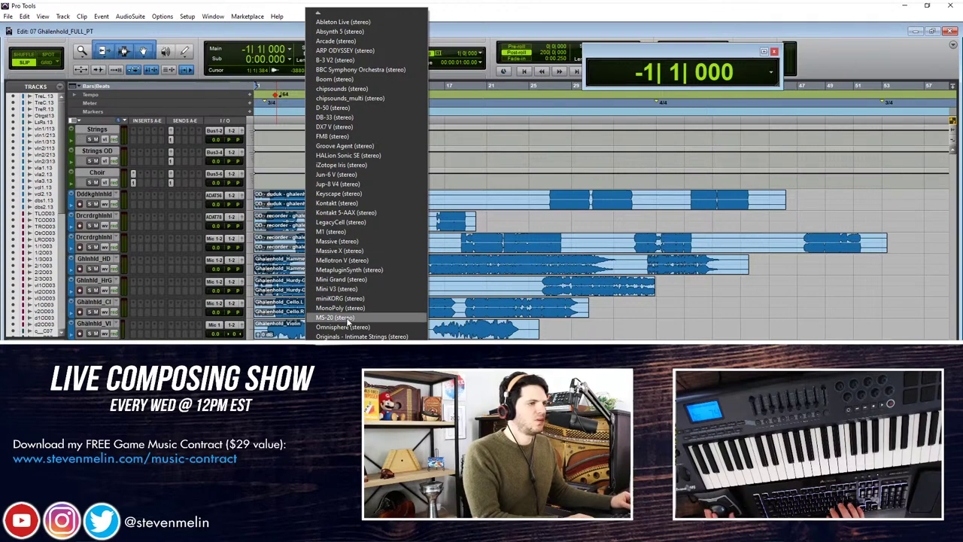
{"action": "left_click", "coordinate": [353, 204]}
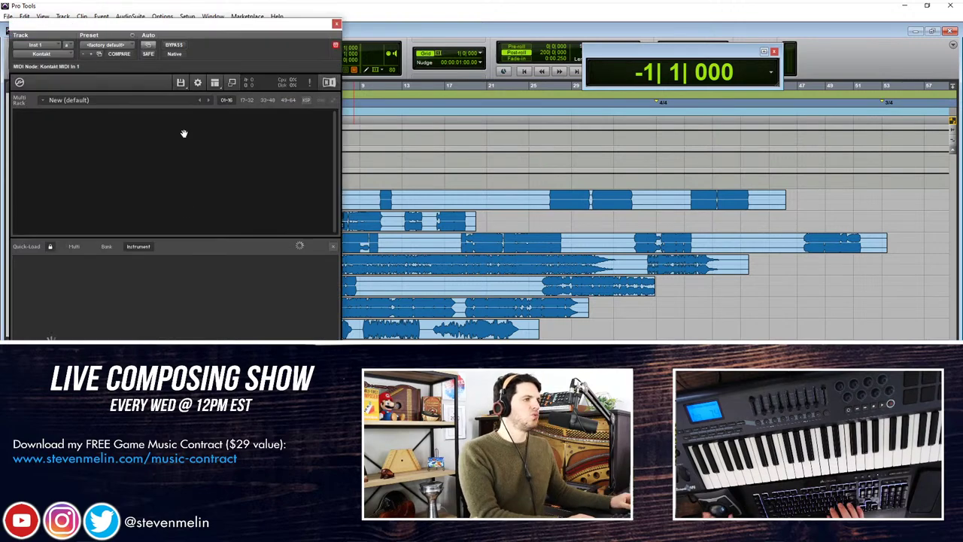
Step: Load Dark Dice Hurdy-Gurdy Drones from the Ethnic library's Hurdy-Gurdy folder into Kontakt, then close the plug-in window
{"action": "left_click_drag", "start_coordinate": [144, 29], "coordinate": [279, 34]}
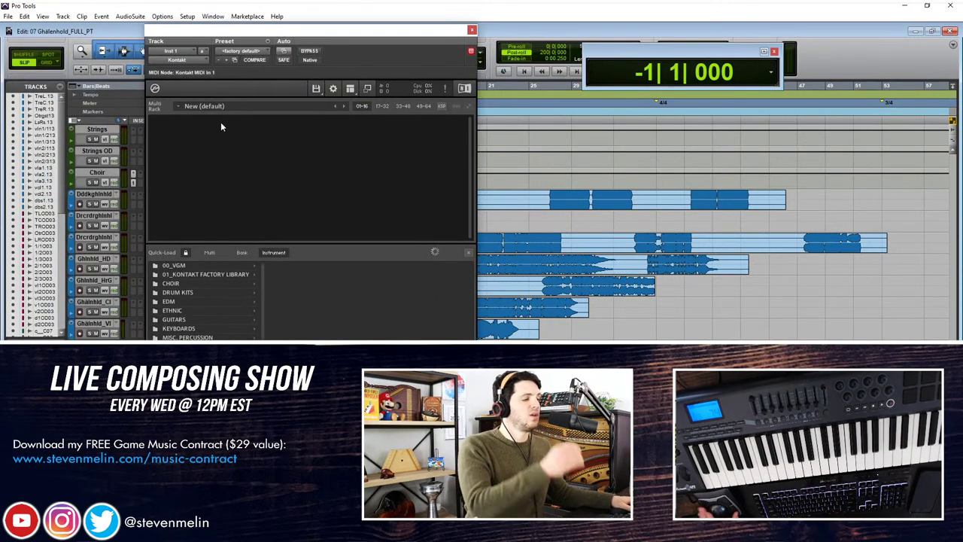
{"action": "left_click", "coordinate": [188, 310]}
{"action": "left_click", "coordinate": [295, 293]}
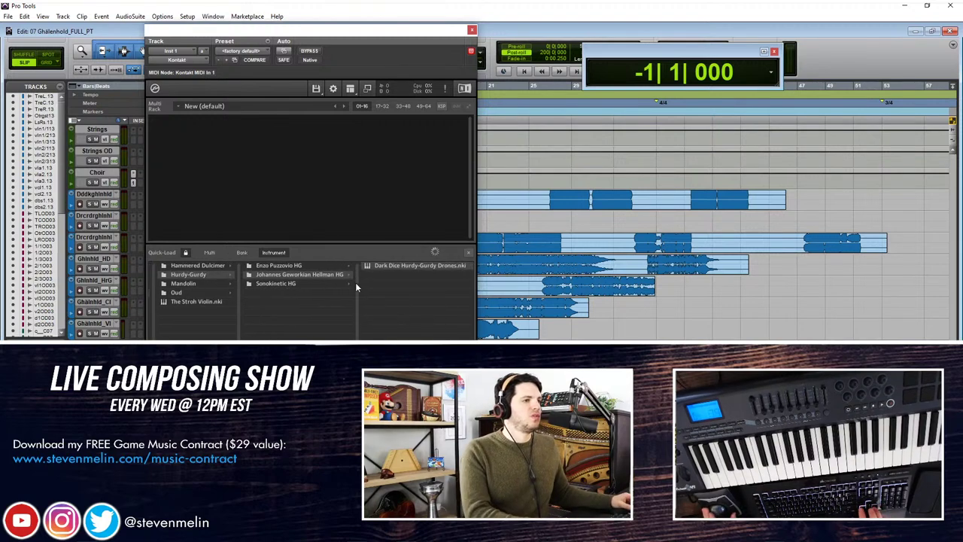
{"action": "left_click_drag", "start_coordinate": [387, 265], "coordinate": [364, 204]}
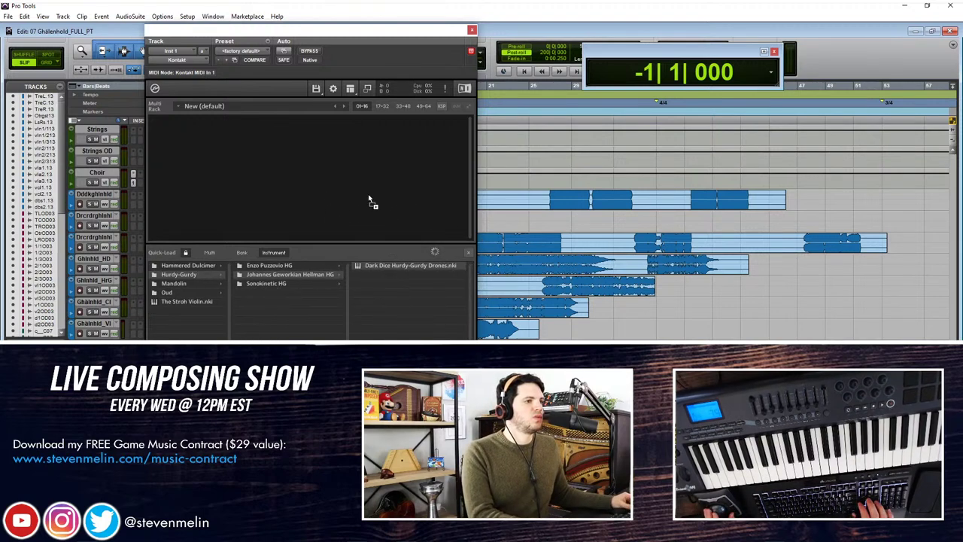
{"action": "left_click_drag", "start_coordinate": [426, 212], "coordinate": [423, 211]}
{"action": "left_click", "coordinate": [468, 252]}
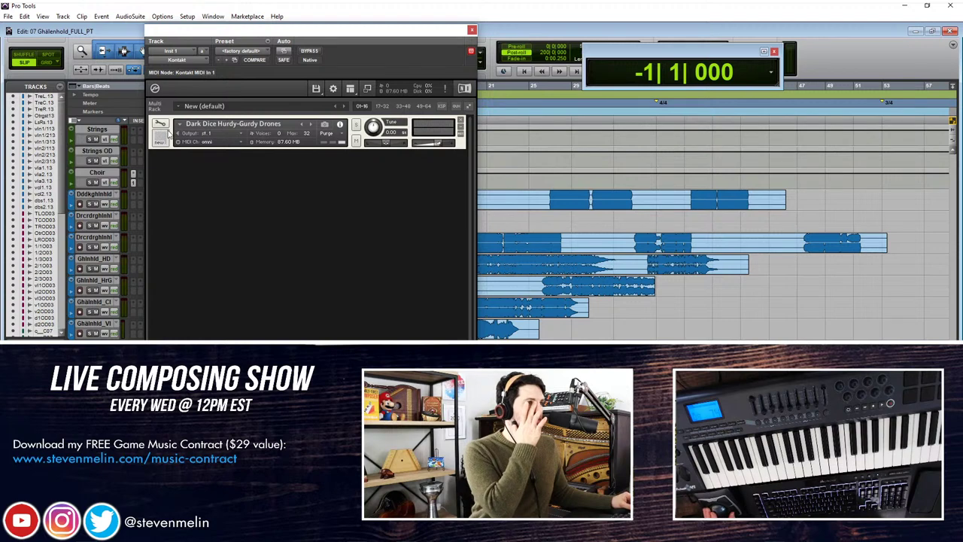
{"action": "left_click_drag", "start_coordinate": [338, 31], "coordinate": [372, 33]}
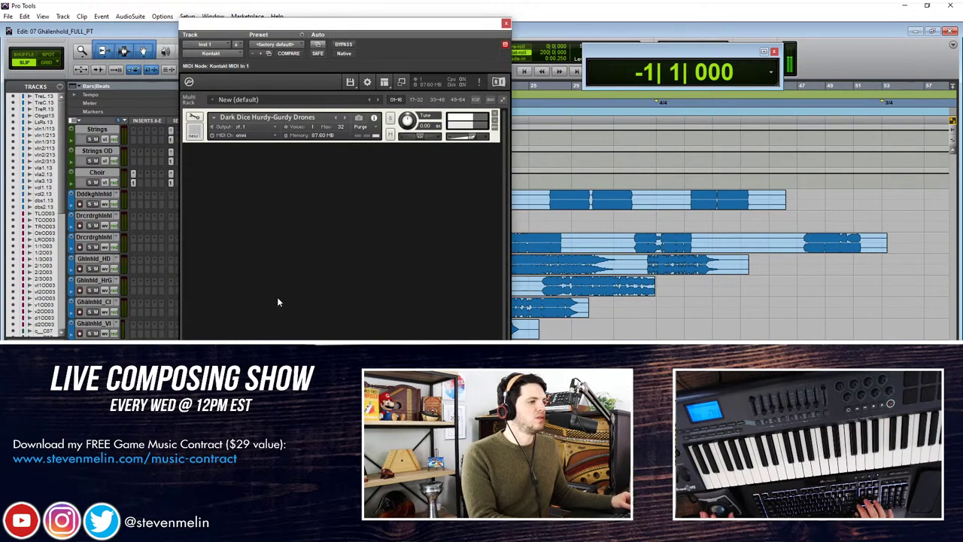
{"action": "left_click", "coordinate": [505, 24]}
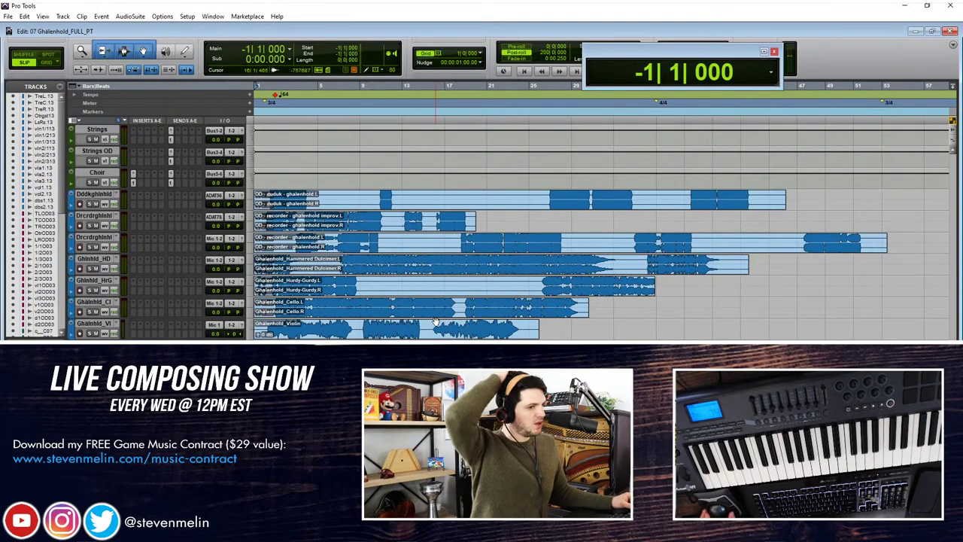
Step: Rename the Inst 1 track as HG Drones
{"action": "scroll", "coordinate": [435, 321], "scroll_direction": "down", "scroll_amount": 1}
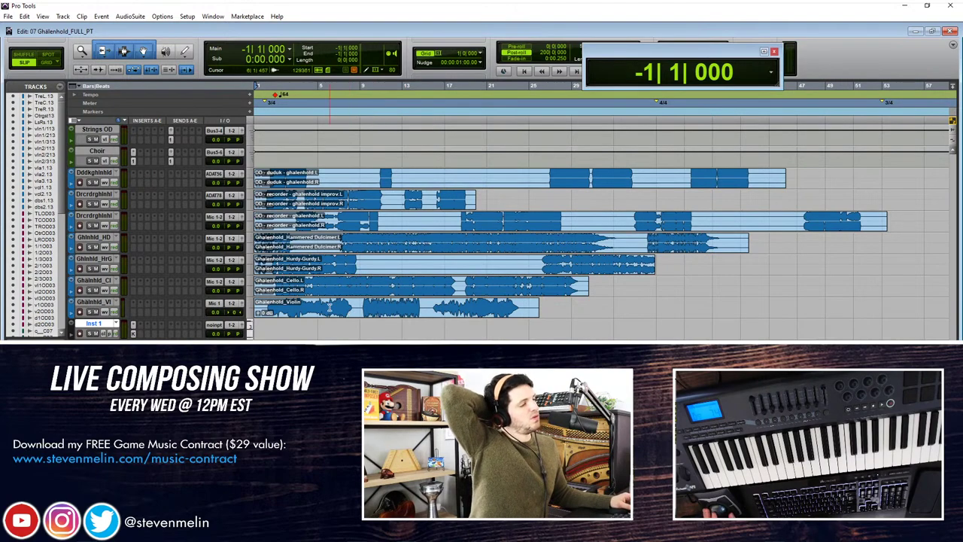
{"action": "scroll", "coordinate": [329, 307], "scroll_direction": "down", "scroll_amount": 3}
{"action": "scroll", "coordinate": [329, 307], "scroll_direction": "up", "scroll_amount": 2}
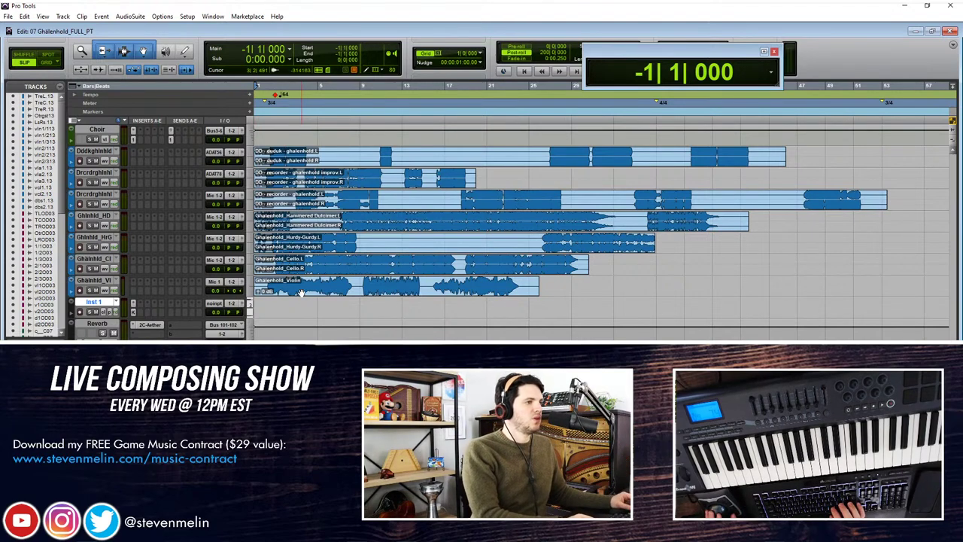
{"action": "key", "text": "space"}
{"action": "double_click", "coordinate": [94, 302]}
{"action": "type", "text": "HG Drones"}
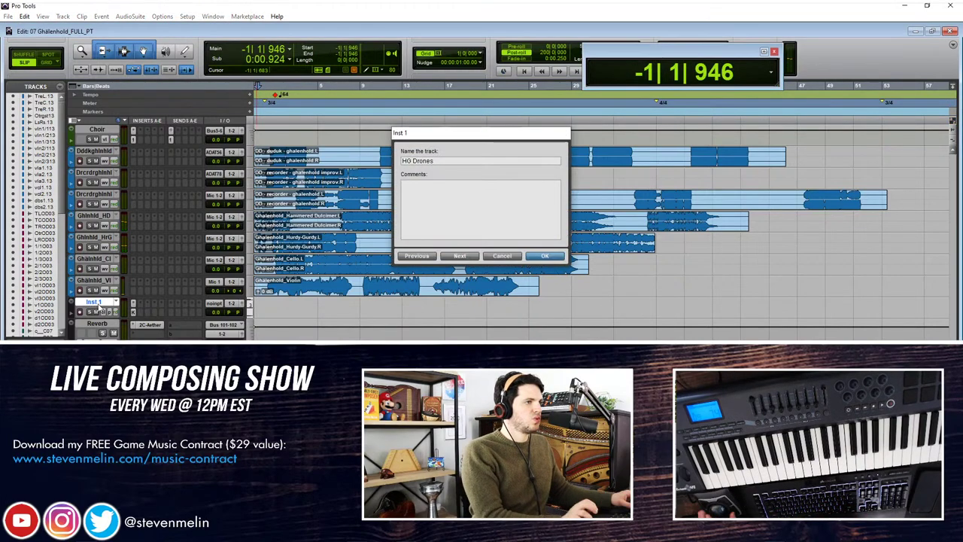
{"action": "key", "text": "Return"}
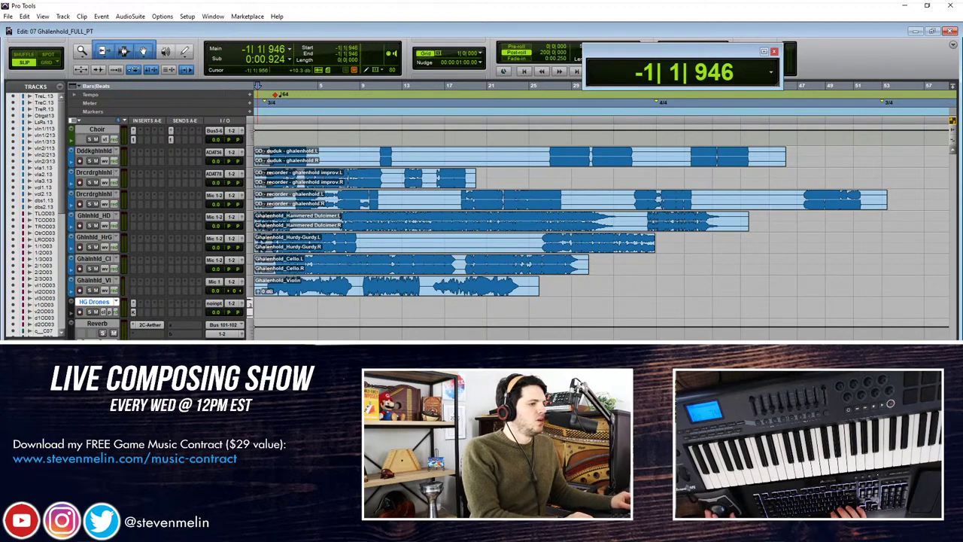
Step: Move the Audio 25 duduk stem track in among the live soloist tracks, directly below the recorder improv track
{"action": "left_click_drag", "start_coordinate": [98, 302], "coordinate": [221, 195]}
{"action": "scroll", "coordinate": [173, 249], "scroll_direction": "down", "scroll_amount": 3}
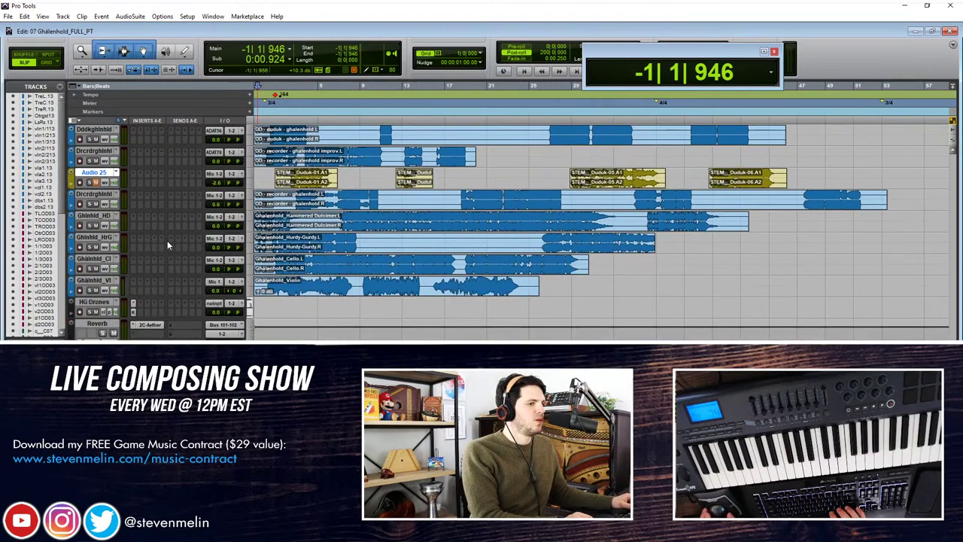
{"action": "scroll", "coordinate": [526, 225], "scroll_direction": "down", "scroll_amount": 10}
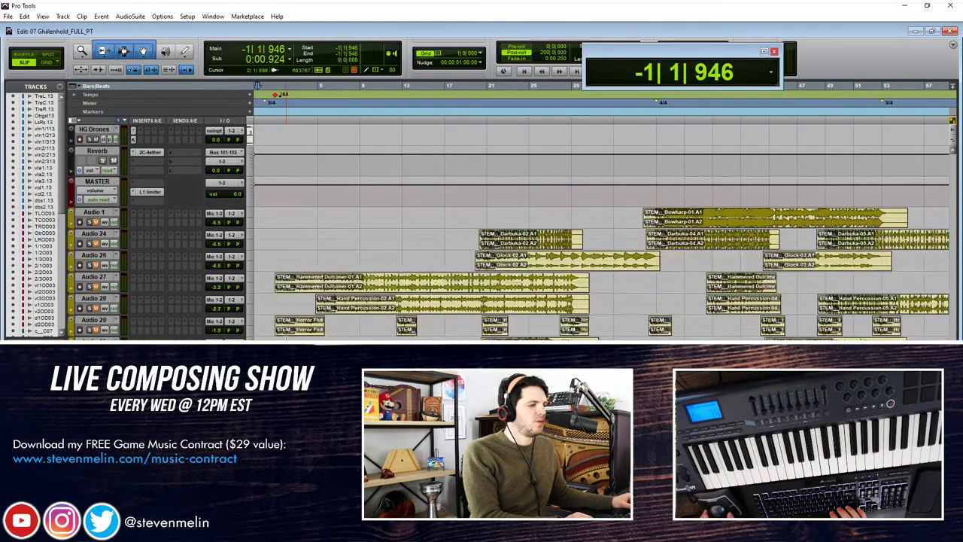
Step: Move the Audio 3 recorder stem track directly below the main live recorder track
{"action": "scroll", "coordinate": [126, 337], "scroll_direction": "up", "scroll_amount": 10}
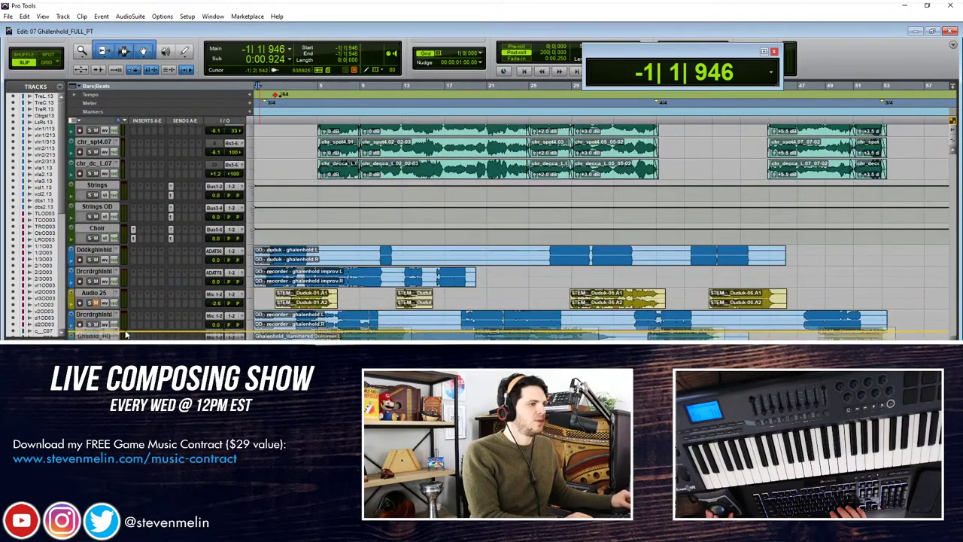
{"action": "scroll", "coordinate": [527, 225], "scroll_direction": "down", "scroll_amount": 1}
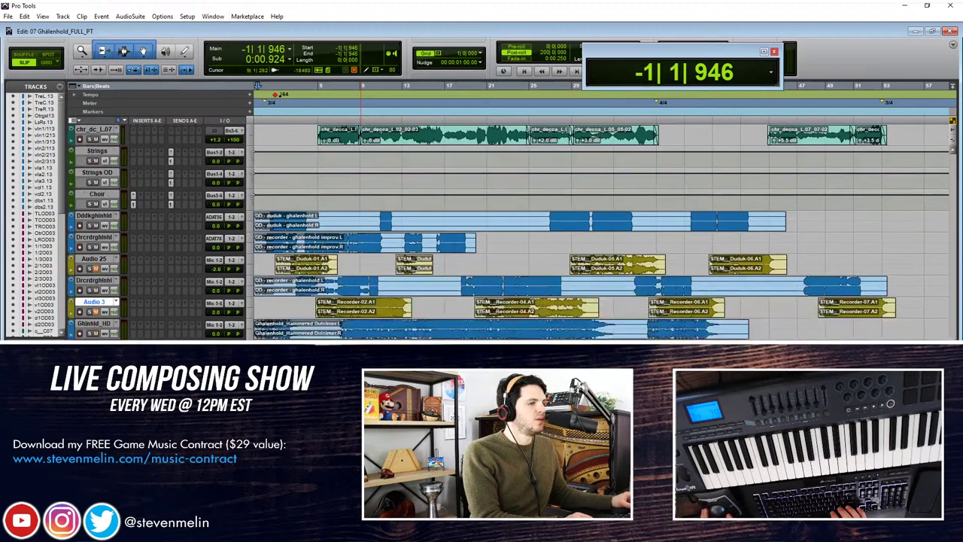
{"action": "scroll", "coordinate": [361, 311], "scroll_direction": "down", "scroll_amount": 2}
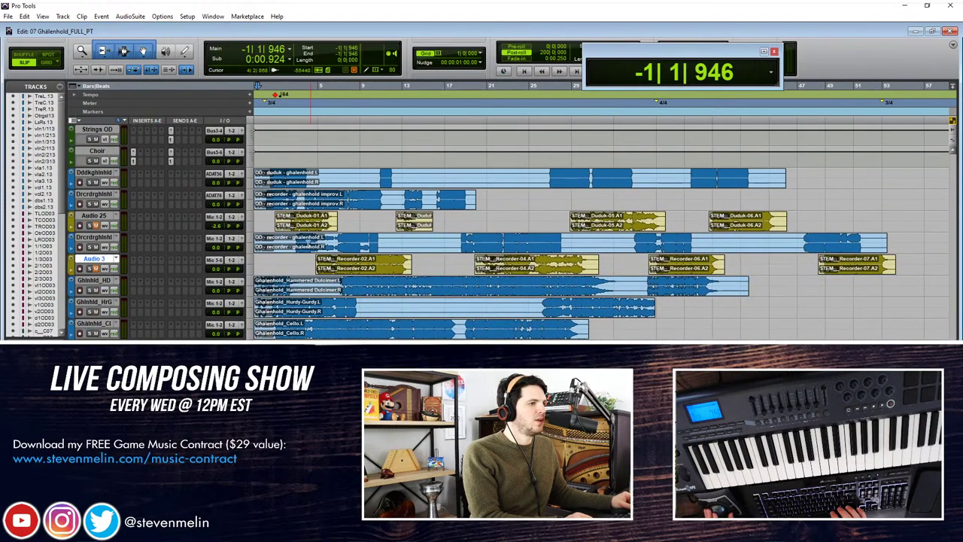
Step: Move the Audio 27 hammered dulcimer stem track directly below the live hammered dulcimer track
{"action": "scroll", "coordinate": [189, 271], "scroll_direction": "down", "scroll_amount": 10}
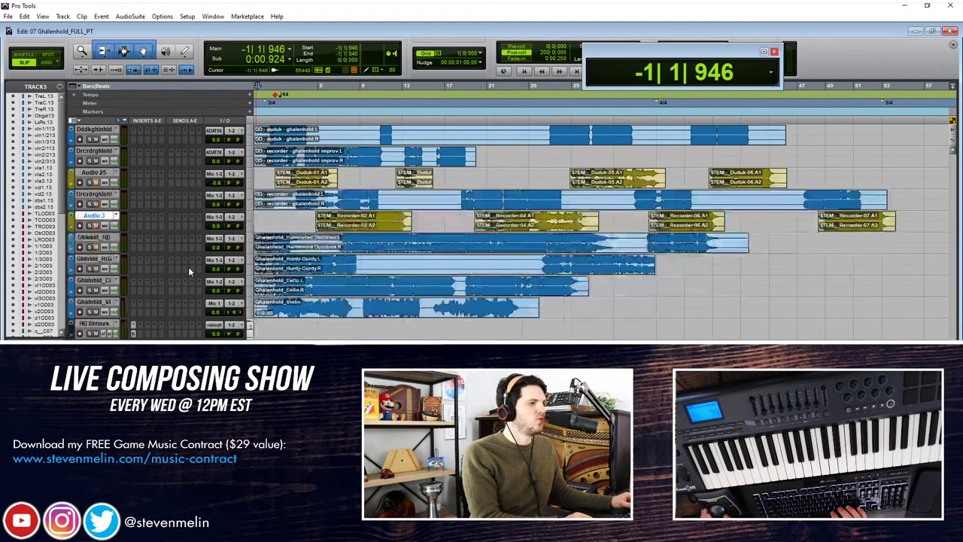
{"action": "left_click_drag", "start_coordinate": [94, 278], "coordinate": [141, 259]}
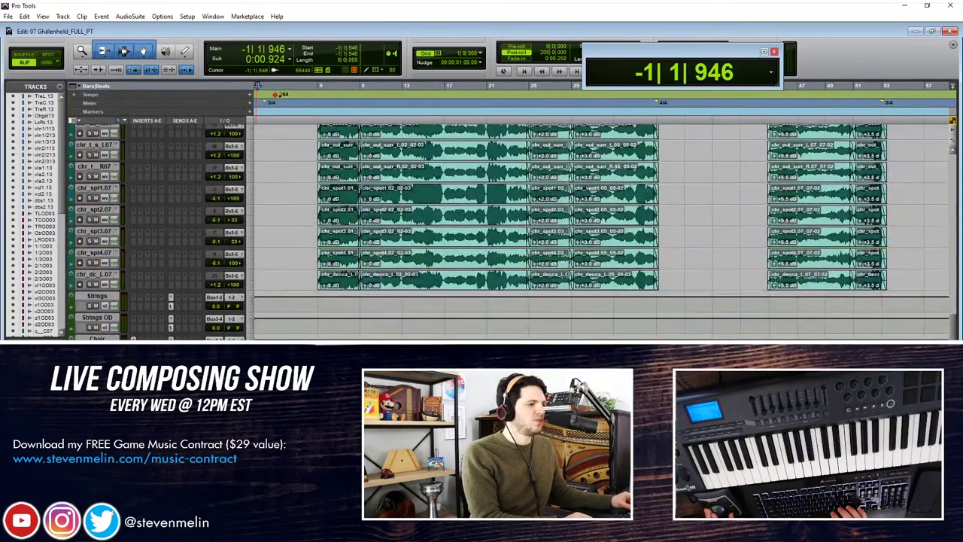
{"action": "scroll", "coordinate": [97, 336], "scroll_direction": "down", "scroll_amount": 10}
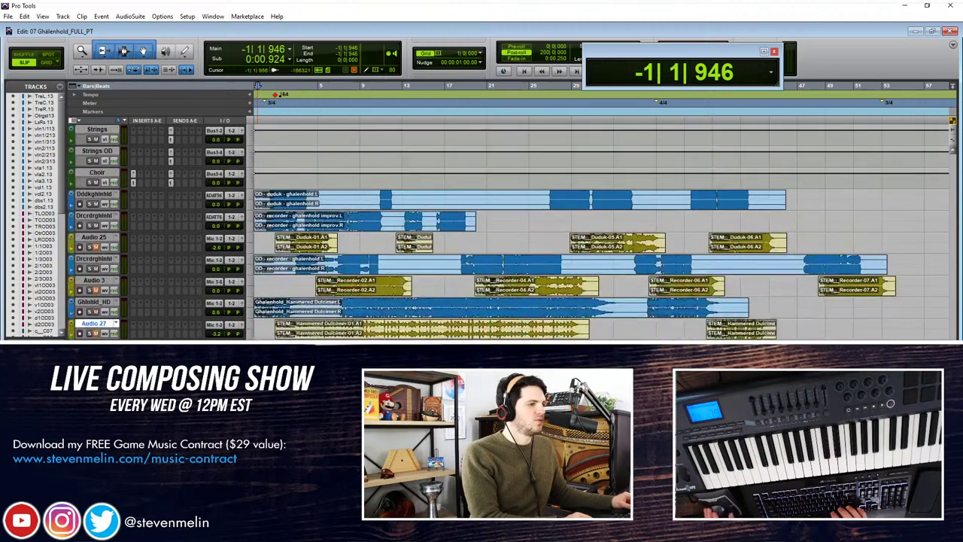
Step: Move the Audio 31 hurdy-gurdy drones stem track directly below the HG Drones instrument track
{"action": "scroll", "coordinate": [97, 337], "scroll_direction": "down", "scroll_amount": 5}
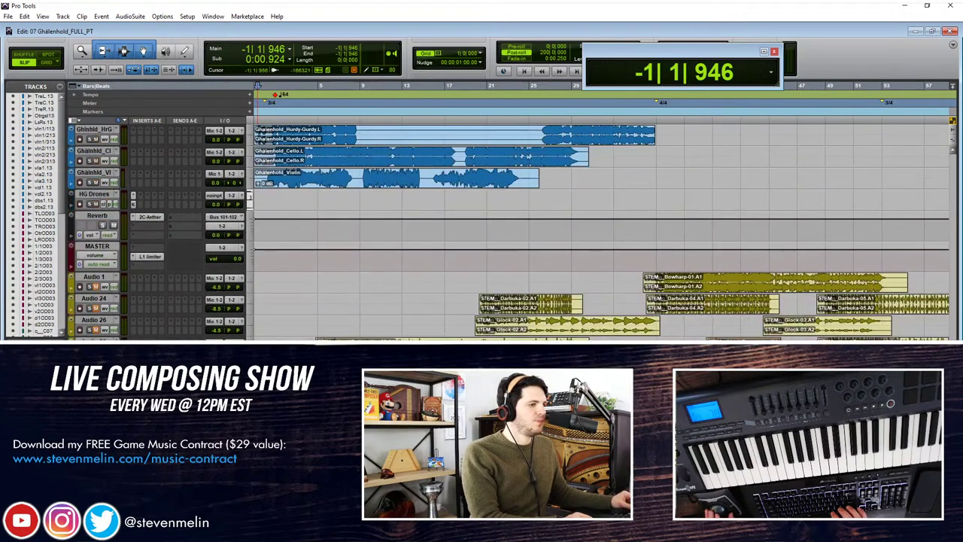
{"action": "left_click_drag", "start_coordinate": [121, 346], "coordinate": [131, 204]}
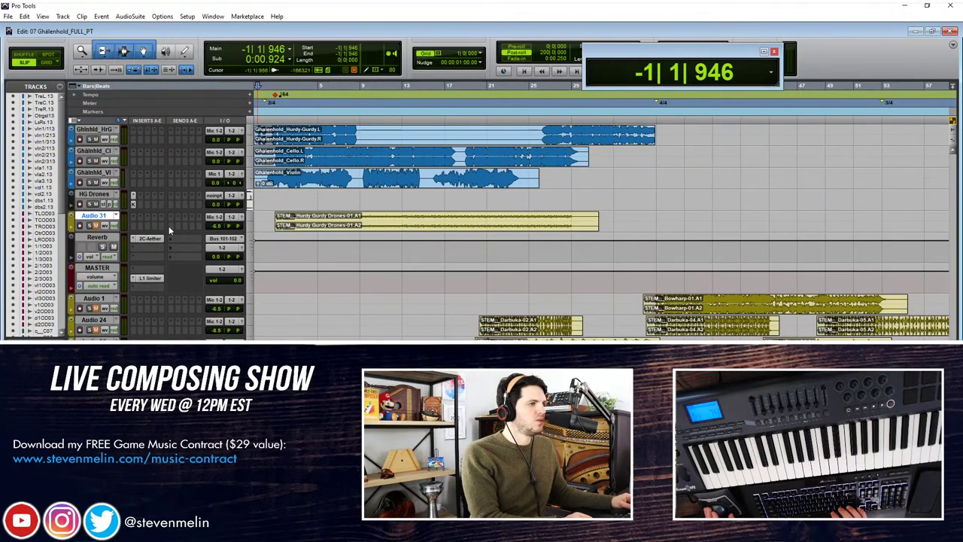
{"action": "scroll", "coordinate": [602, 226], "scroll_direction": "down", "scroll_amount": 3}
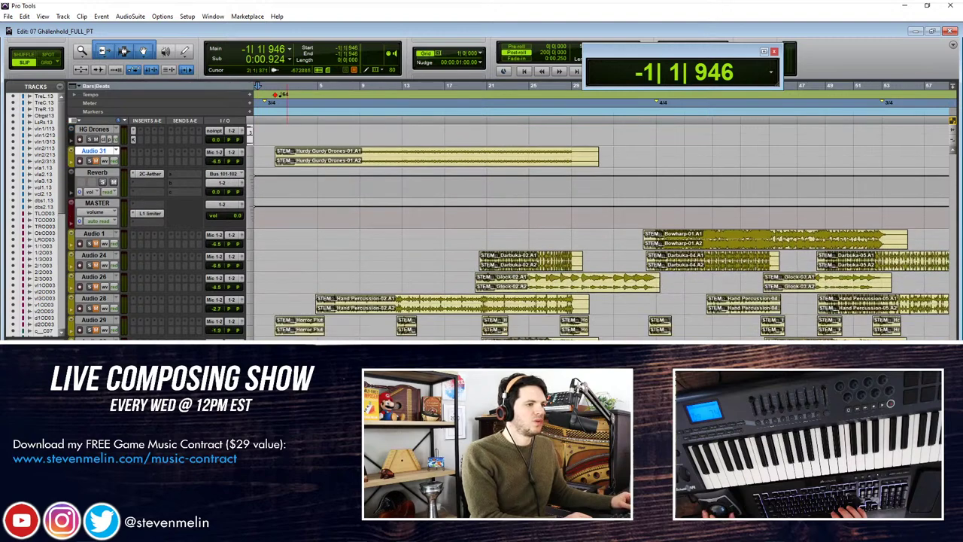
Step: Move the Audio 30 hurdy-gurdy stem track directly below the live hurdy-gurdy track
{"action": "scroll", "coordinate": [602, 225], "scroll_direction": "down", "scroll_amount": 15}
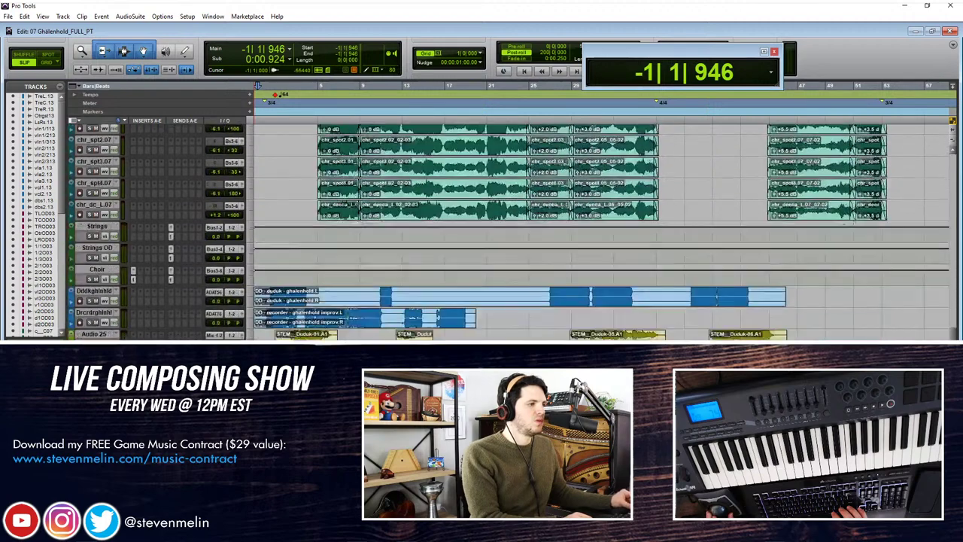
{"action": "scroll", "coordinate": [602, 231], "scroll_direction": "up", "scroll_amount": 15}
{"action": "left_click_drag", "start_coordinate": [150, 337], "coordinate": [178, 250]}
{"action": "scroll", "coordinate": [199, 241], "scroll_direction": "down", "scroll_amount": 9}
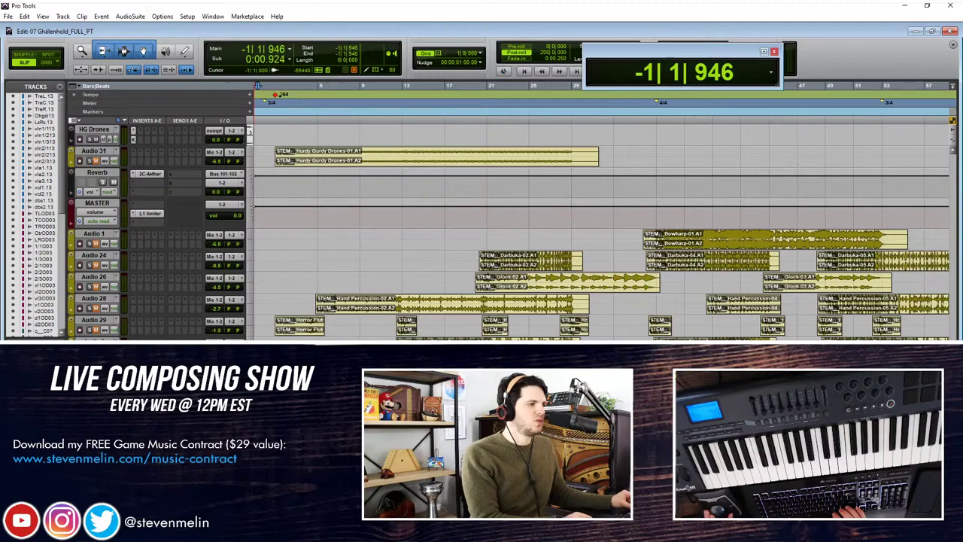
Step: Place the live cello and violin tracks, each followed by its Audio 5 or Audio 6 stem, between the recorder stem and the hammered dulcimer
{"action": "left_click_drag", "start_coordinate": [100, 338], "coordinate": [155, 326]}
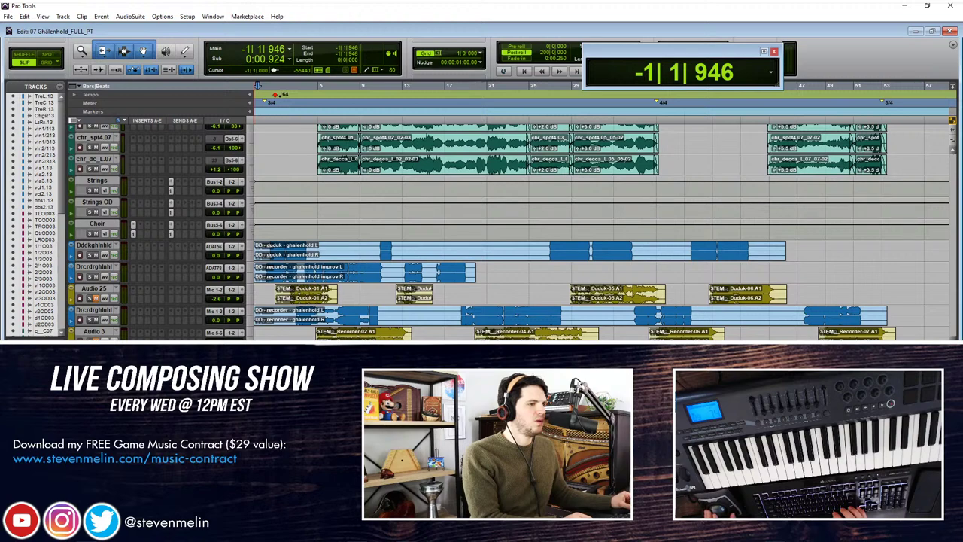
{"action": "scroll", "coordinate": [511, 231], "scroll_direction": "down", "scroll_amount": 1}
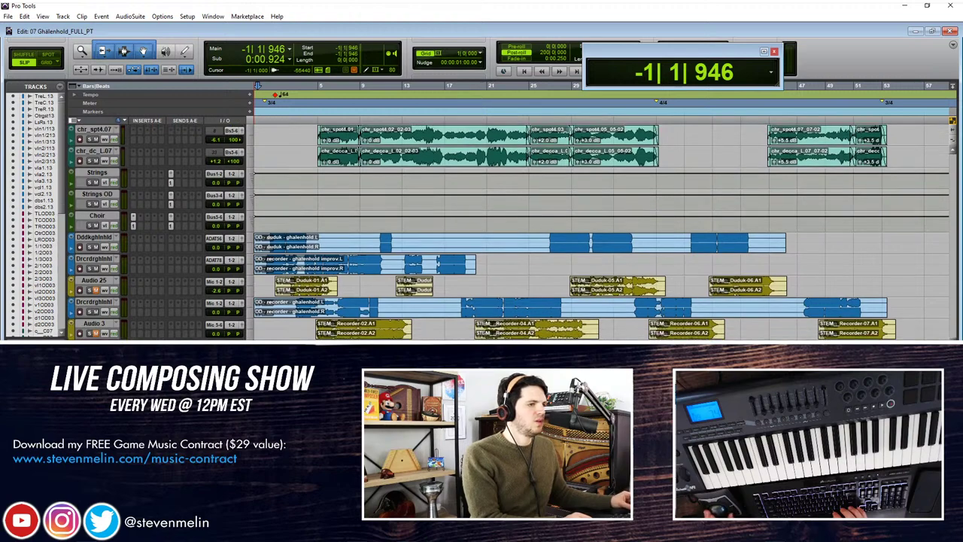
{"action": "scroll", "coordinate": [512, 232], "scroll_direction": "down", "scroll_amount": 1}
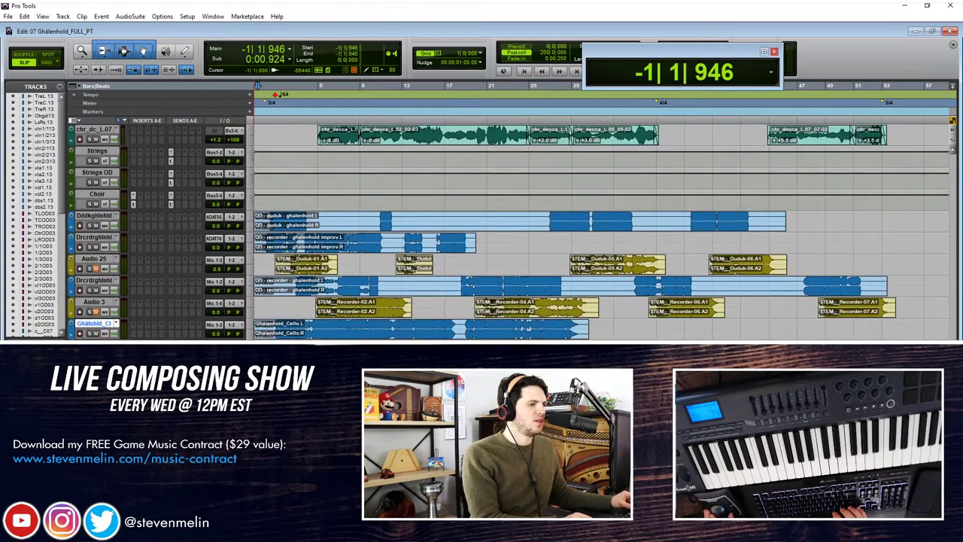
{"action": "left_click", "coordinate": [95, 324]}
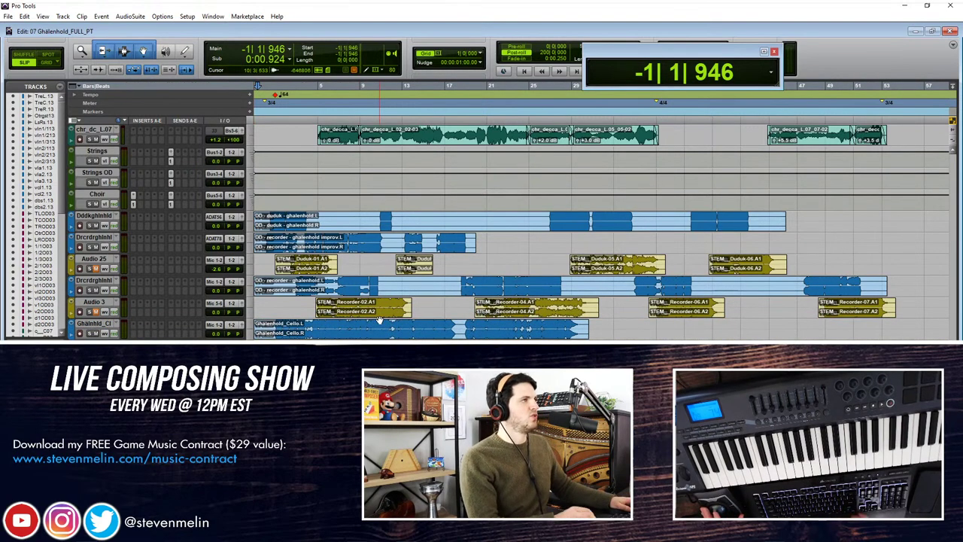
{"action": "scroll", "coordinate": [380, 319], "scroll_direction": "down", "scroll_amount": 3}
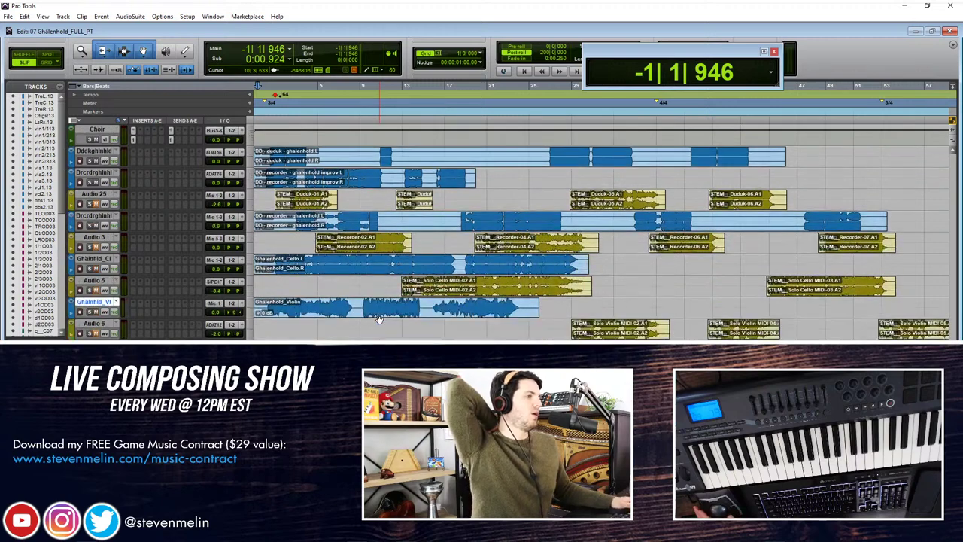
{"action": "scroll", "coordinate": [314, 285], "scroll_direction": "down", "scroll_amount": 7}
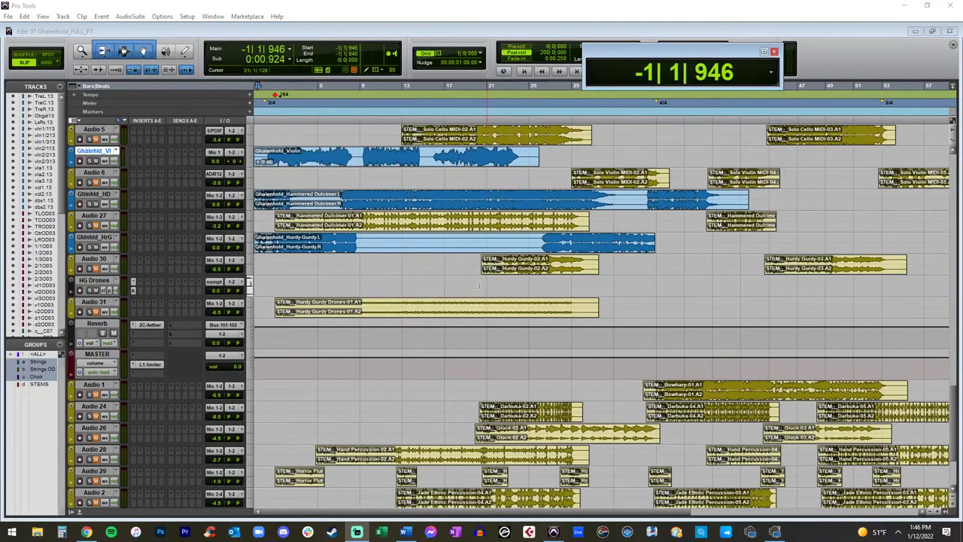
Step: Solo the HG Drones and Audio 31 tracks and select the hurdy-gurdy drones stem clip
{"action": "left_click", "coordinate": [335, 261]}
{"action": "left_click", "coordinate": [95, 281]}
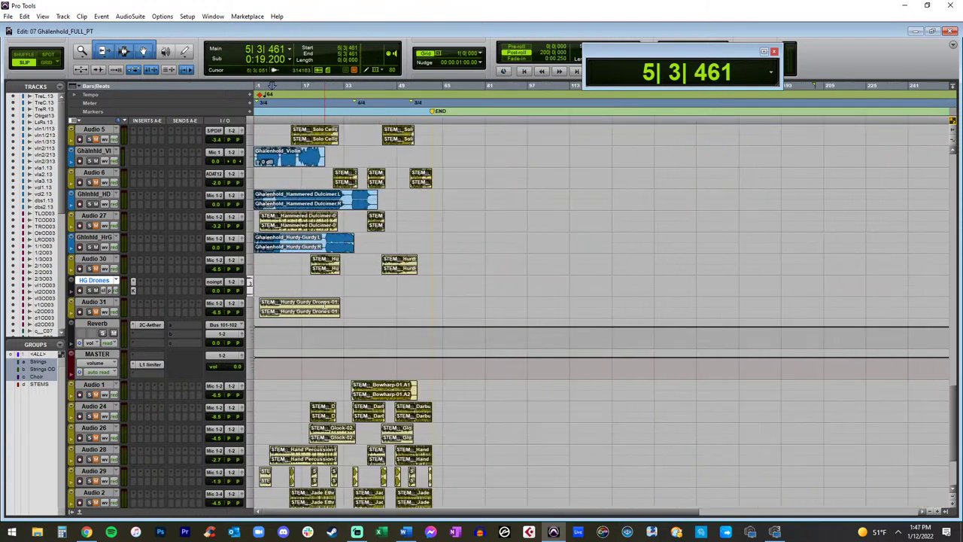
{"action": "left_click", "coordinate": [339, 317]}
{"action": "key", "text": "t"}
{"action": "key", "text": "t"}
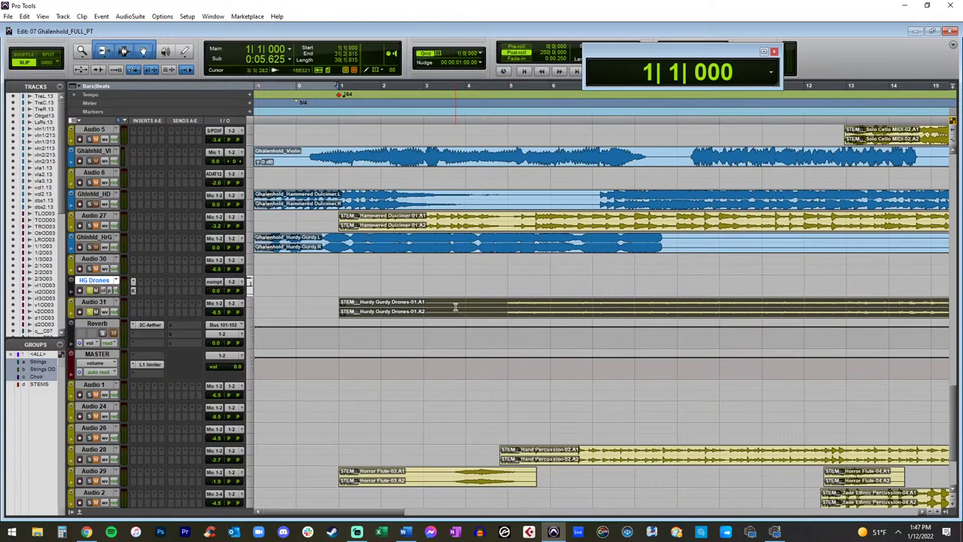
Step: Play the soloed drones stem and raise the Audio 31 volume to +11.4 dB
{"action": "left_click", "coordinate": [316, 281]}
{"action": "key", "text": "space"}
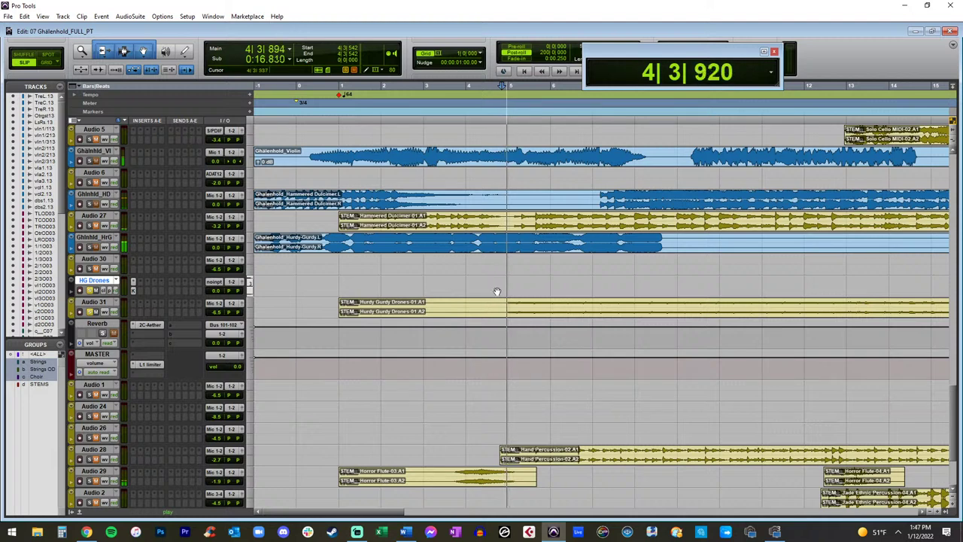
{"action": "left_click_drag", "start_coordinate": [220, 314], "coordinate": [216, 297]}
{"action": "key", "text": "space"}
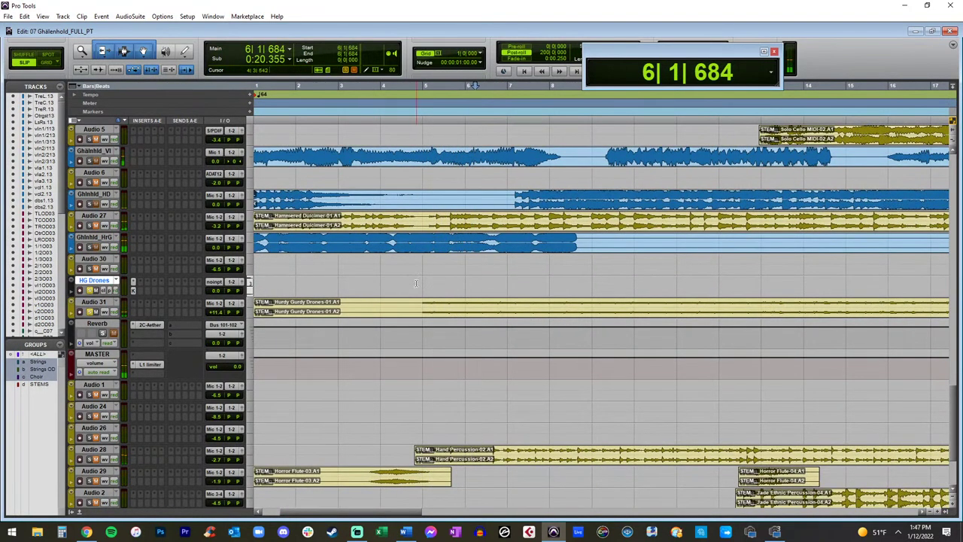
Step: Turn on Grid editing at bar 5 with the Pencil tool and switch the HG Drones track to clips view
{"action": "left_click", "coordinate": [424, 284]}
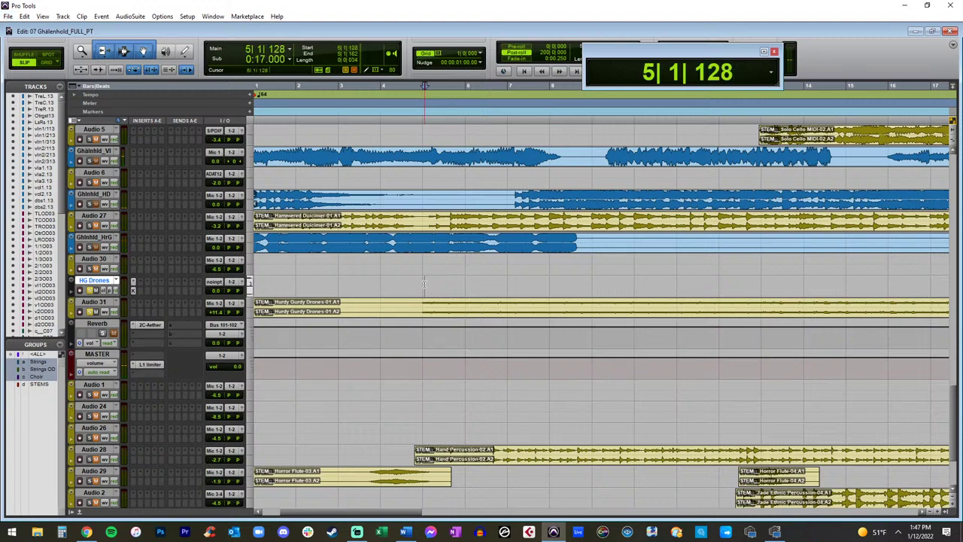
{"action": "left_click", "coordinate": [49, 63]}
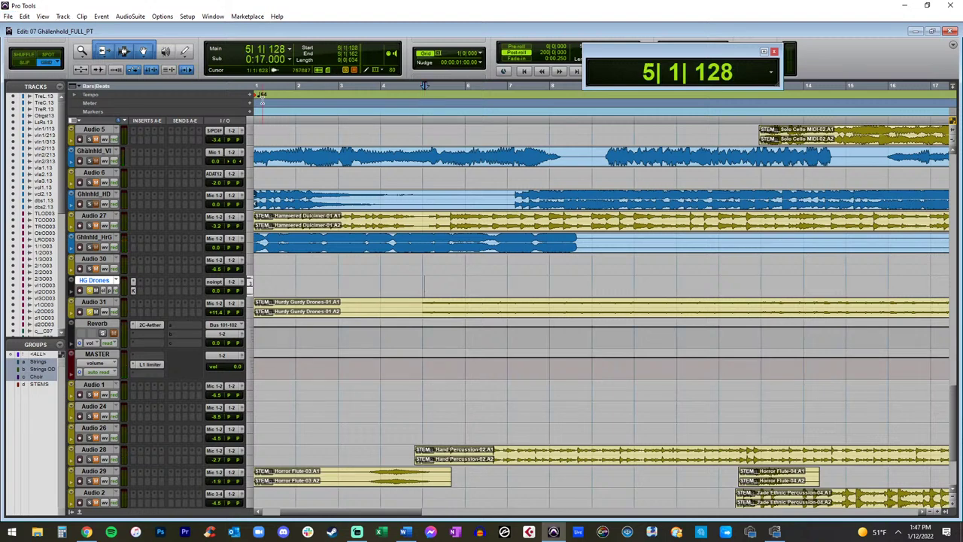
{"action": "left_click", "coordinate": [184, 53]}
{"action": "left_click", "coordinate": [424, 278]}
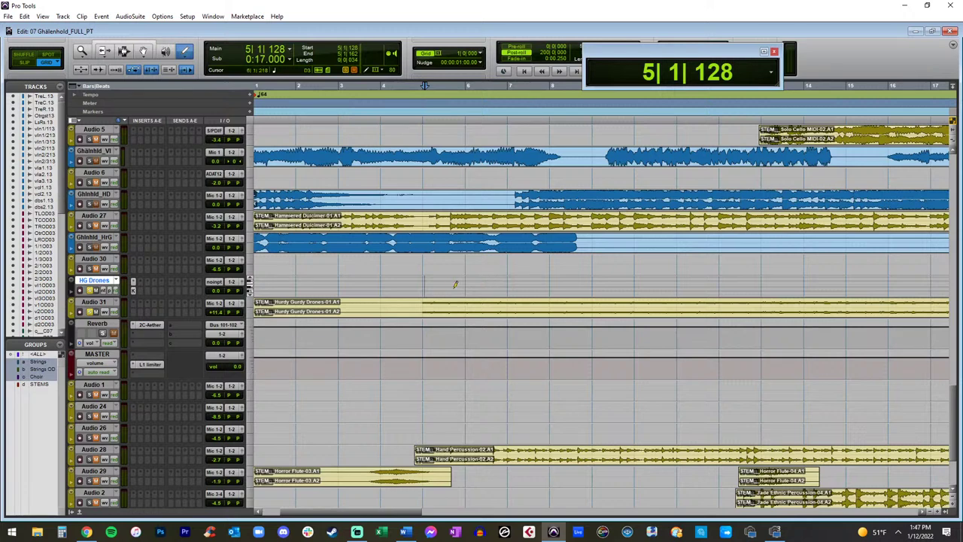
{"action": "left_click", "coordinate": [107, 292]}
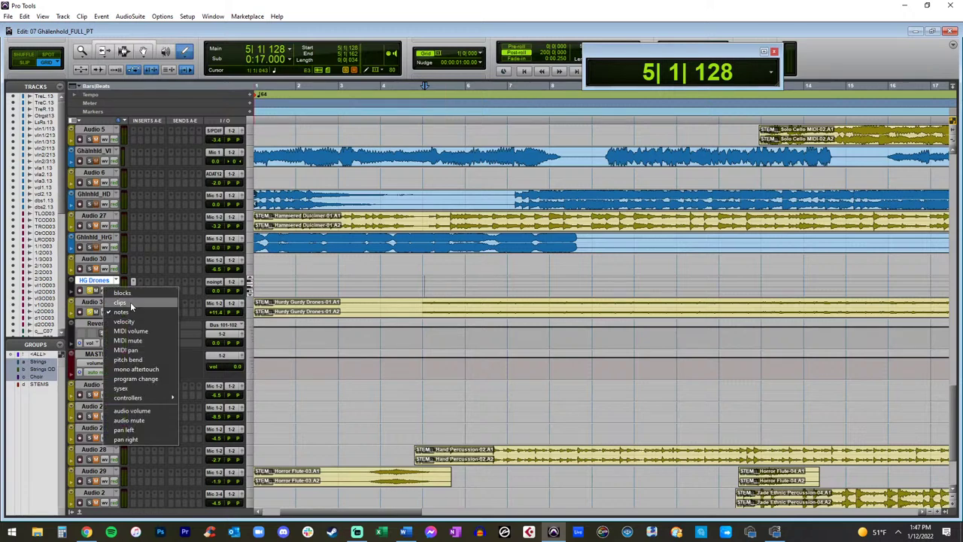
{"action": "left_click", "coordinate": [129, 304]}
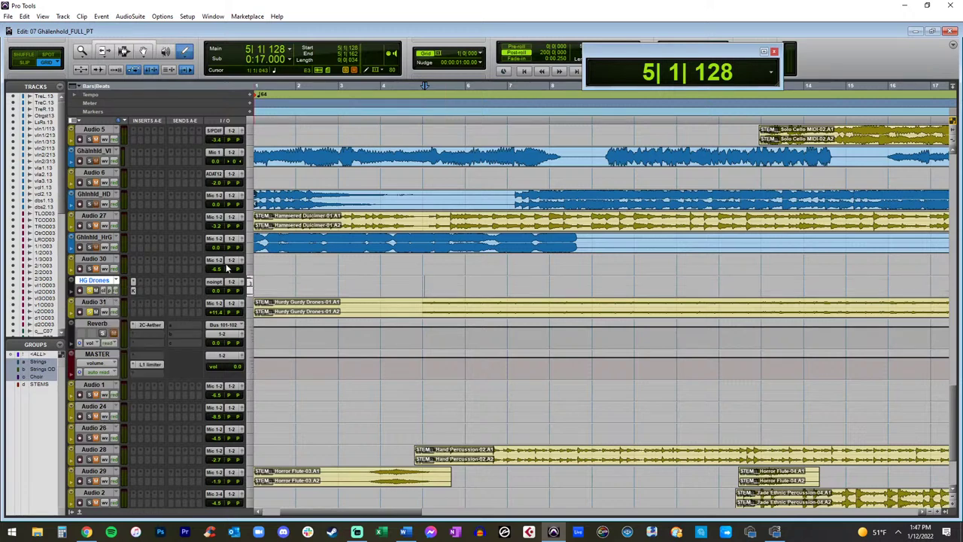
Step: Create a MIDI clip with one long note from bar 5 to bar 8 on HG Drones and return to the Smart Tool
{"action": "left_click", "coordinate": [424, 280]}
{"action": "left_click_drag", "start_coordinate": [425, 281], "coordinate": [551, 282]}
{"action": "left_click", "coordinate": [103, 294]}
{"action": "left_click", "coordinate": [111, 299]}
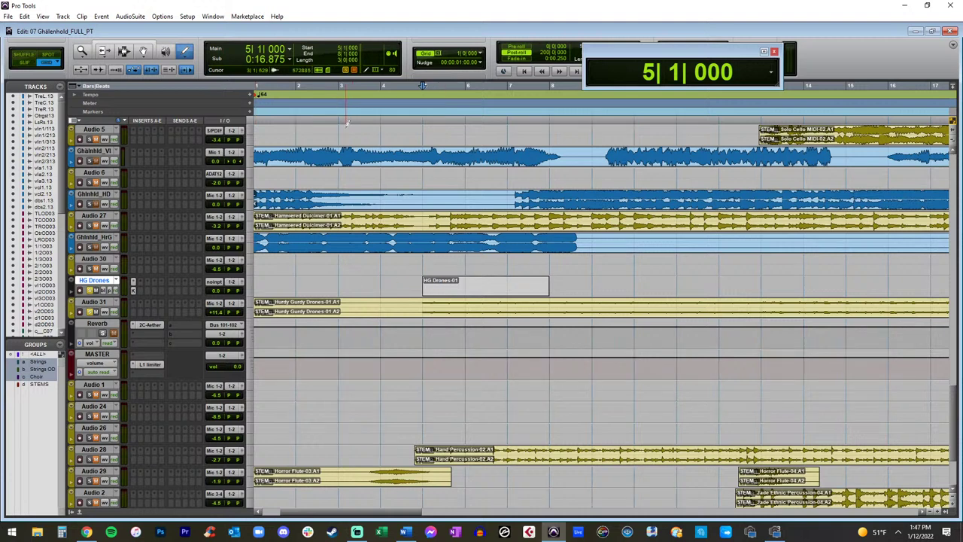
{"action": "key", "text": "F7"}
{"action": "key", "text": "F6+F7"}
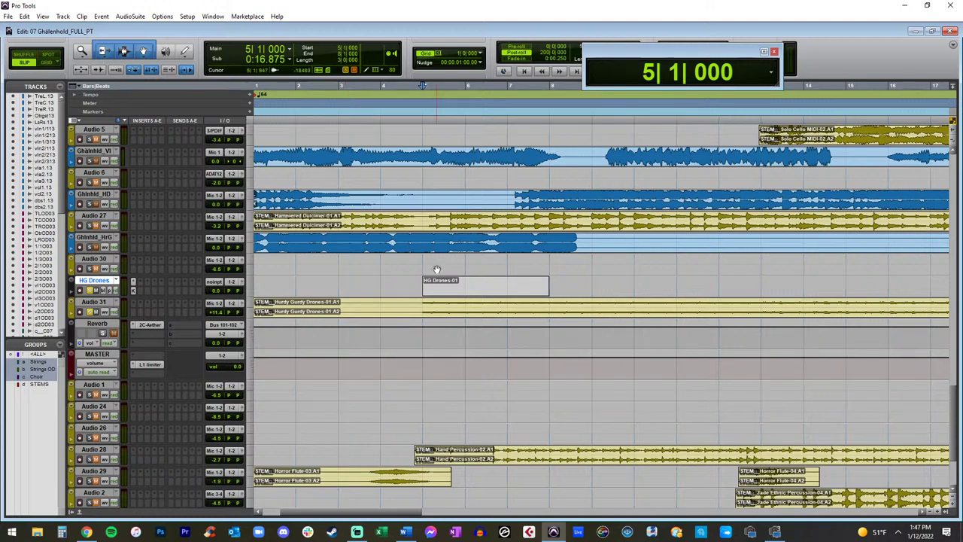
Step: Open the HG Drones clip in the MIDI Editor, record-enable the track, and play from bar 5
{"action": "double_click", "coordinate": [446, 297]}
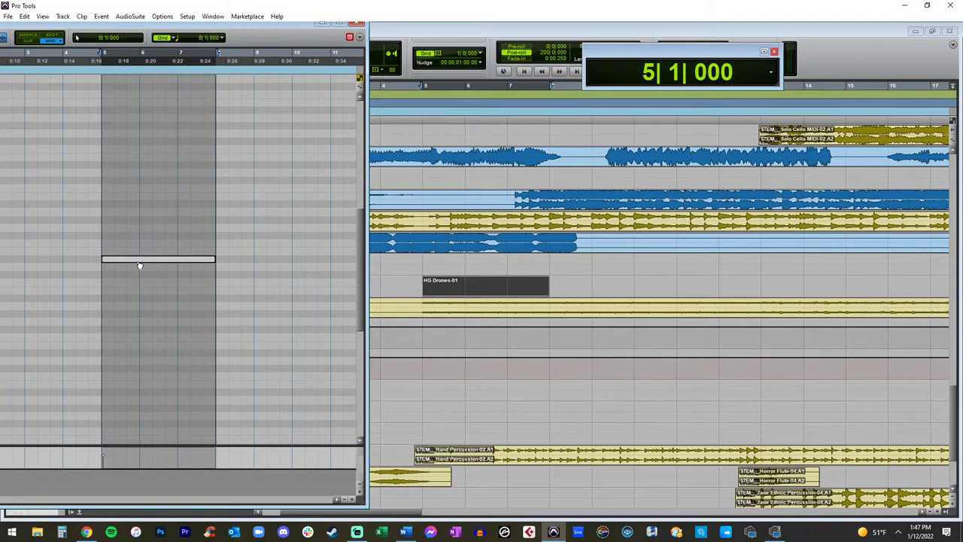
{"action": "scroll", "coordinate": [141, 260], "scroll_direction": "up", "scroll_amount": 1}
{"action": "left_click_drag", "start_coordinate": [204, 29], "coordinate": [772, 43]}
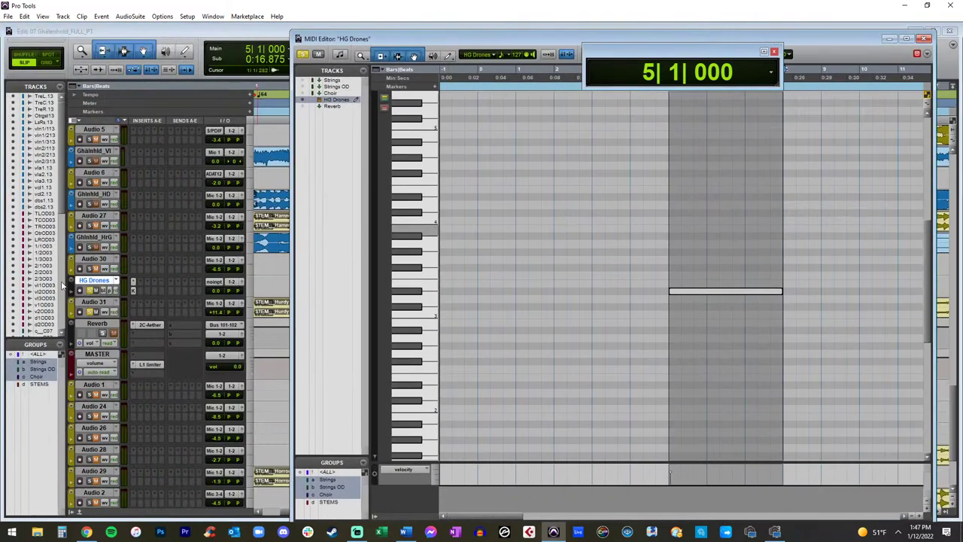
{"action": "left_click", "coordinate": [81, 297]}
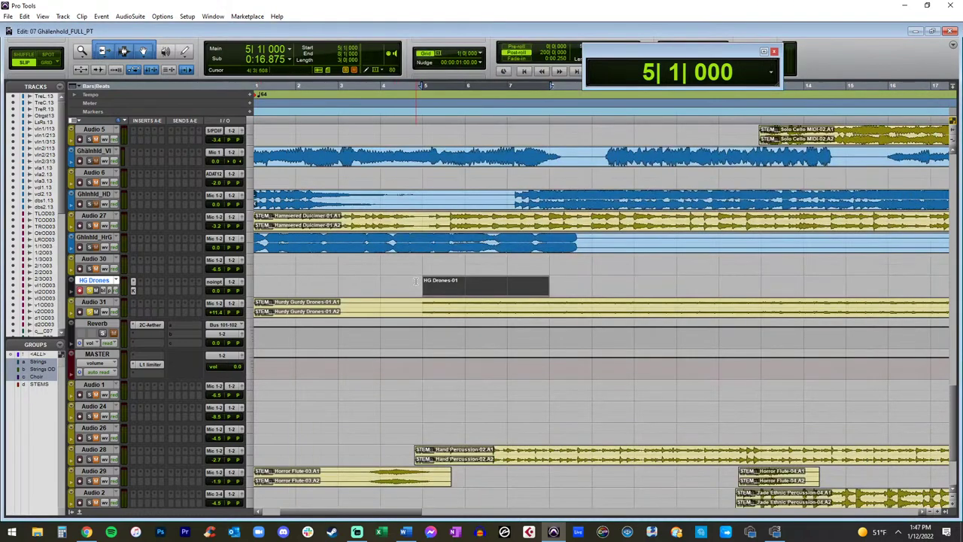
{"action": "key", "text": "space"}
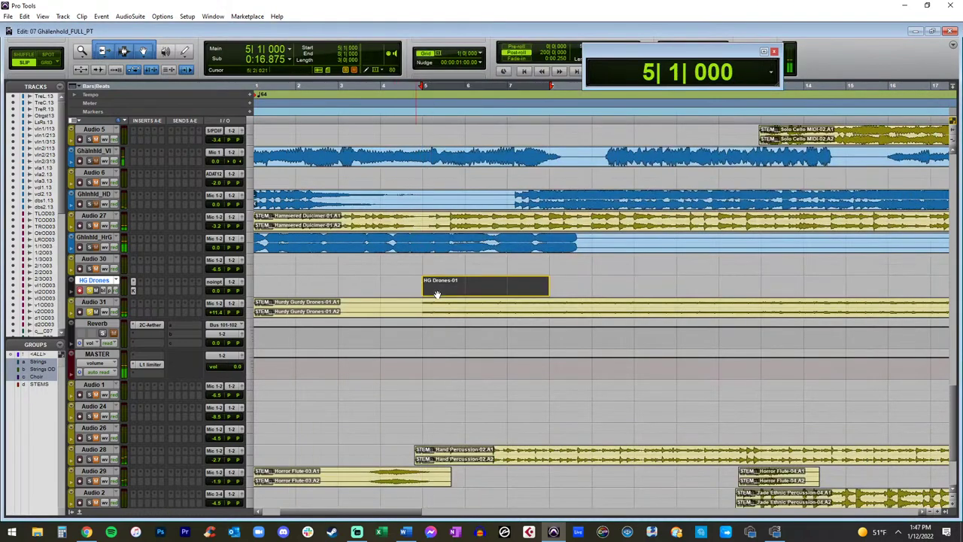
Step: Lower the drone note to C#2 in the MIDI Editor and play it back
{"action": "double_click", "coordinate": [436, 293]}
{"action": "left_click_drag", "start_coordinate": [658, 278], "coordinate": [657, 390]}
{"action": "key", "text": "space"}
{"action": "left_click_drag", "start_coordinate": [410, 32], "coordinate": [194, 18]}
{"action": "key", "text": "space"}
Step: Lengthen the C#2 drone note to bar 39, start playback, and close the MIDI Editor
{"action": "left_click", "coordinate": [362, 254]}
{"action": "key", "text": "r"}
{"action": "key", "text": "r"}
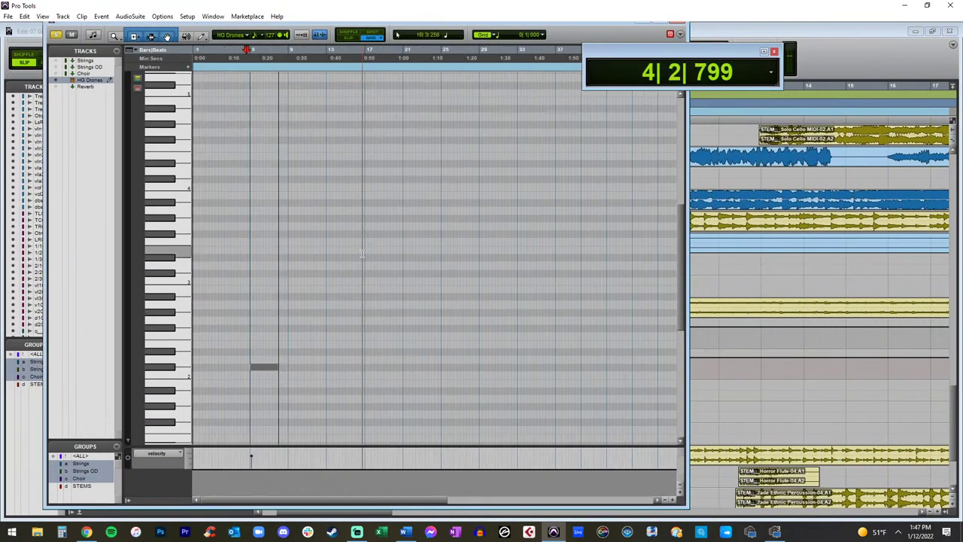
{"action": "left_click_drag", "start_coordinate": [277, 367], "coordinate": [584, 367]}
{"action": "key", "text": "space"}
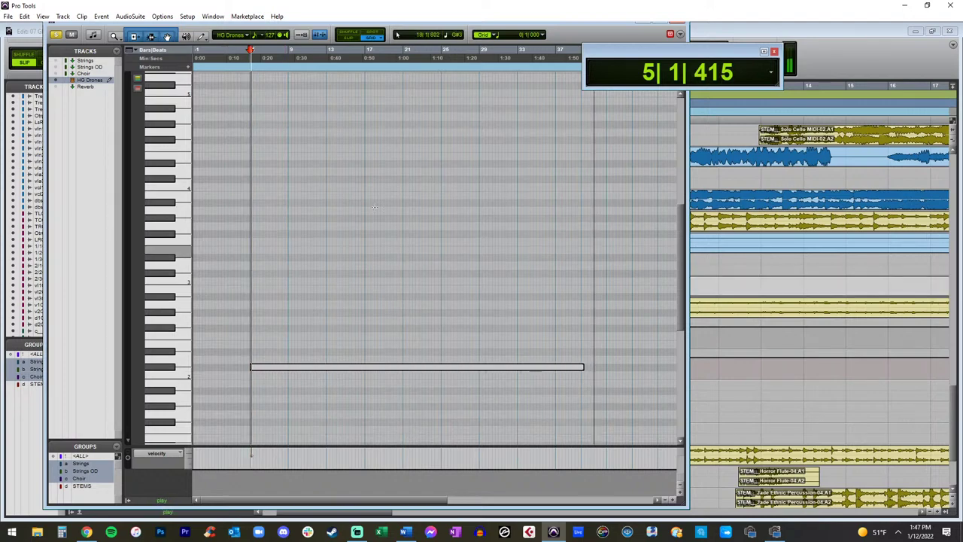
{"action": "left_click", "coordinate": [669, 34]}
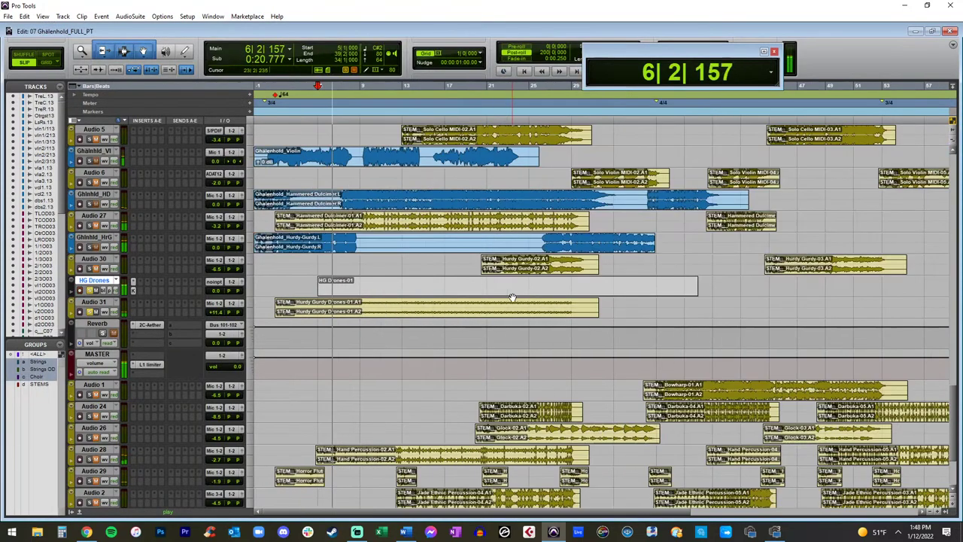
Step: Play the end of the drones, split the HG Drones clip at bar 29, and delete the part after it
{"action": "left_click", "coordinate": [541, 281]}
{"action": "key", "text": "space"}
{"action": "key", "text": "space"}
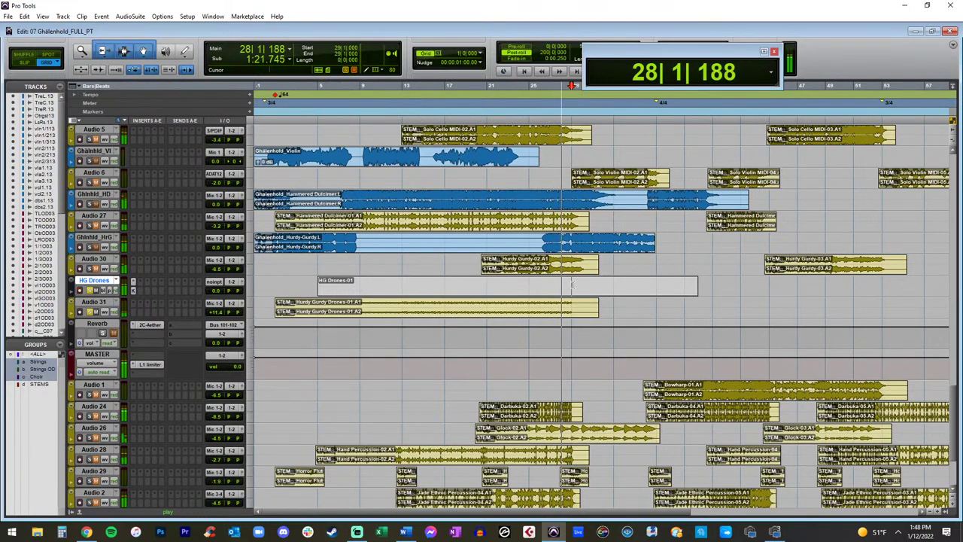
{"action": "key", "text": "b"}
{"action": "left_click", "coordinate": [594, 293]}
{"action": "key", "text": "Delete"}
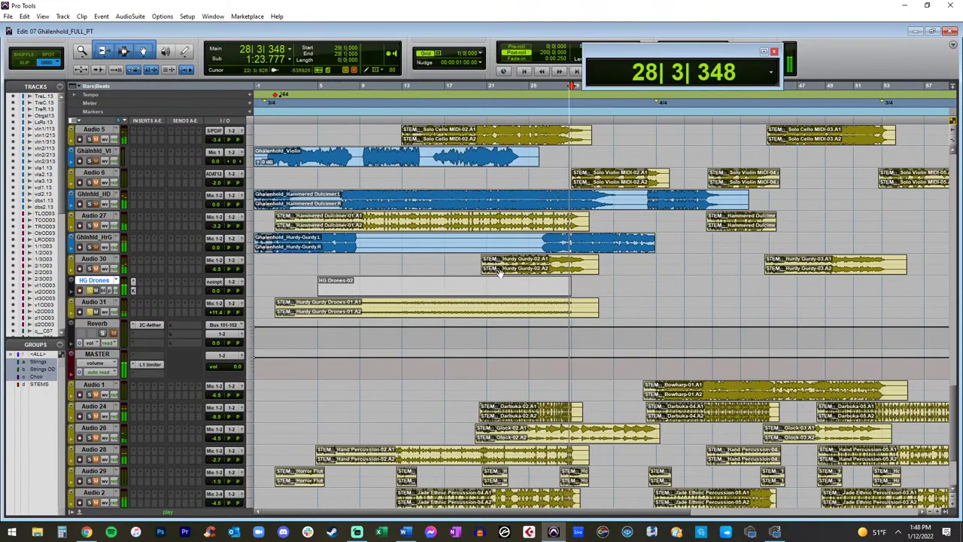
Step: Nudge the HG Drones clip later to 5|2|064 and clear its overhang past bar 29
{"action": "left_click", "coordinate": [555, 293]}
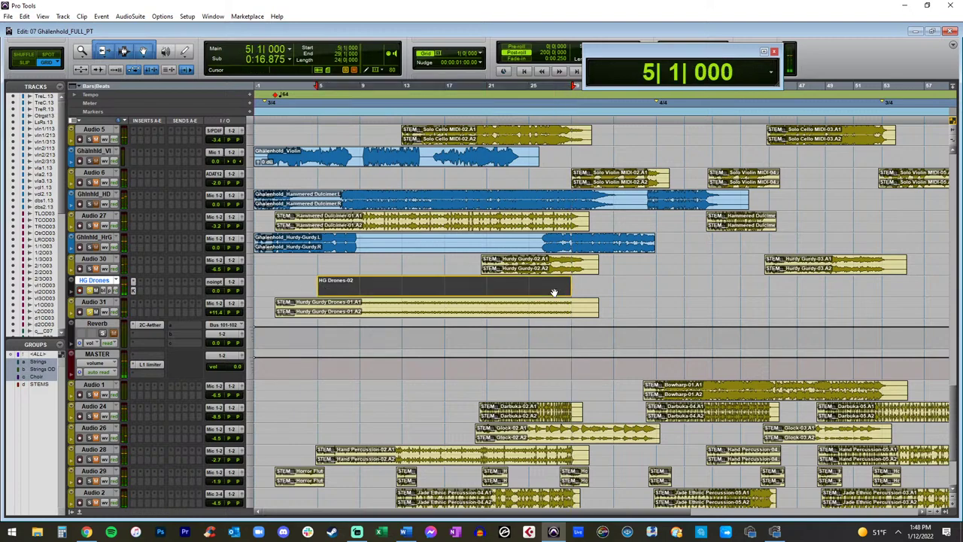
{"action": "key", "text": "KP_Add"}
{"action": "key", "text": "t"}
{"action": "key", "text": "t"}
{"action": "scroll", "coordinate": [555, 293], "scroll_direction": "right", "scroll_amount": 5}
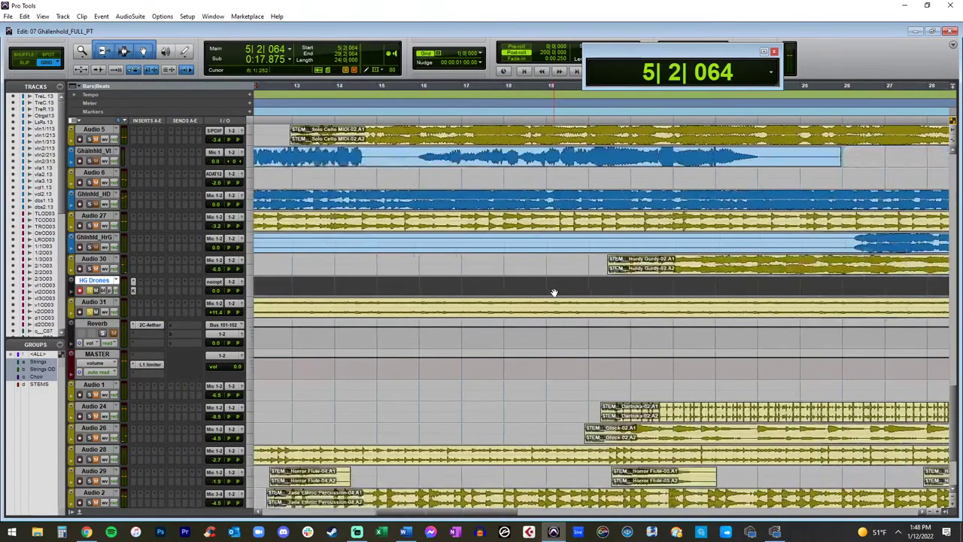
{"action": "scroll", "coordinate": [554, 292], "scroll_direction": "right", "scroll_amount": 5}
{"action": "left_click_drag", "start_coordinate": [574, 286], "coordinate": [545, 288]}
{"action": "key", "text": "Delete"}
Step: Shorten the C#2 drone note in the MIDI Editor to about bar 29 and close the editor
{"action": "double_click", "coordinate": [519, 292]}
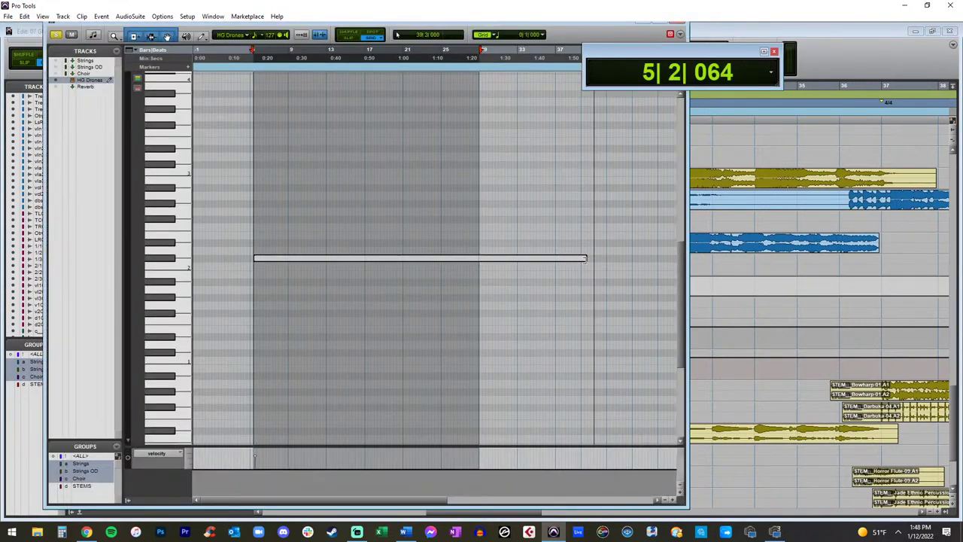
{"action": "left_click_drag", "start_coordinate": [586, 260], "coordinate": [477, 261]}
{"action": "key", "text": "t"}
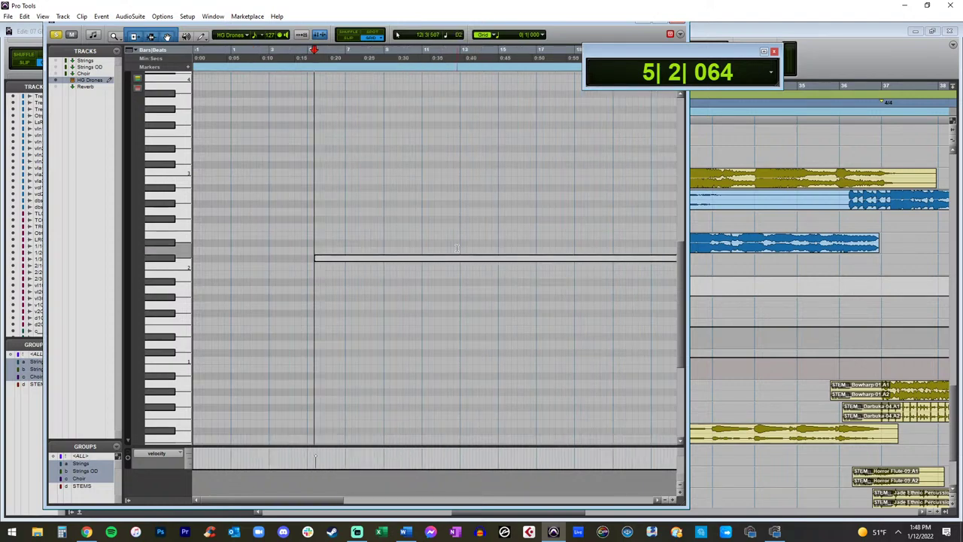
{"action": "left_click", "coordinate": [677, 26]}
{"action": "key", "text": "alt"}
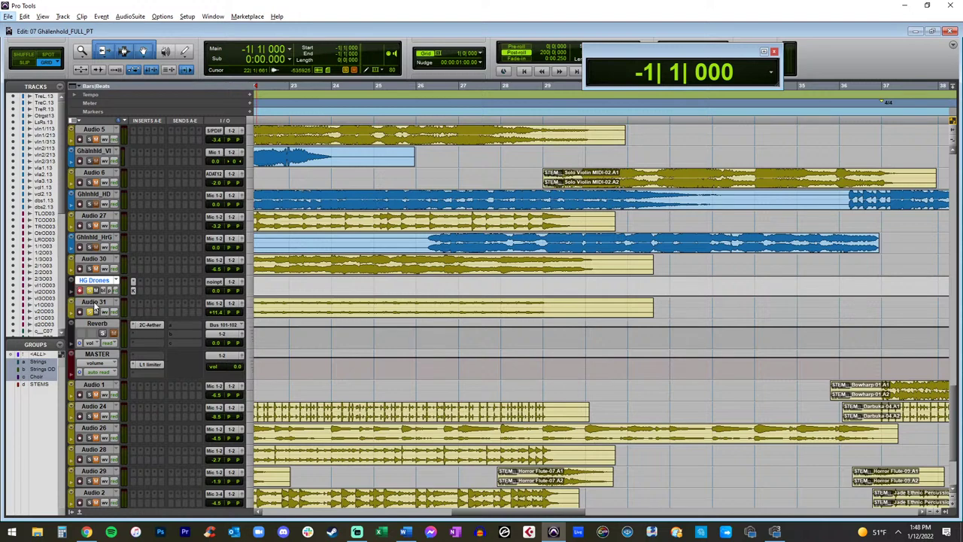
Step: Delete the Audio 31 stem track and disable recording on the HG Drones track
{"action": "right_click", "coordinate": [97, 304]}
{"action": "left_click", "coordinate": [112, 383]}
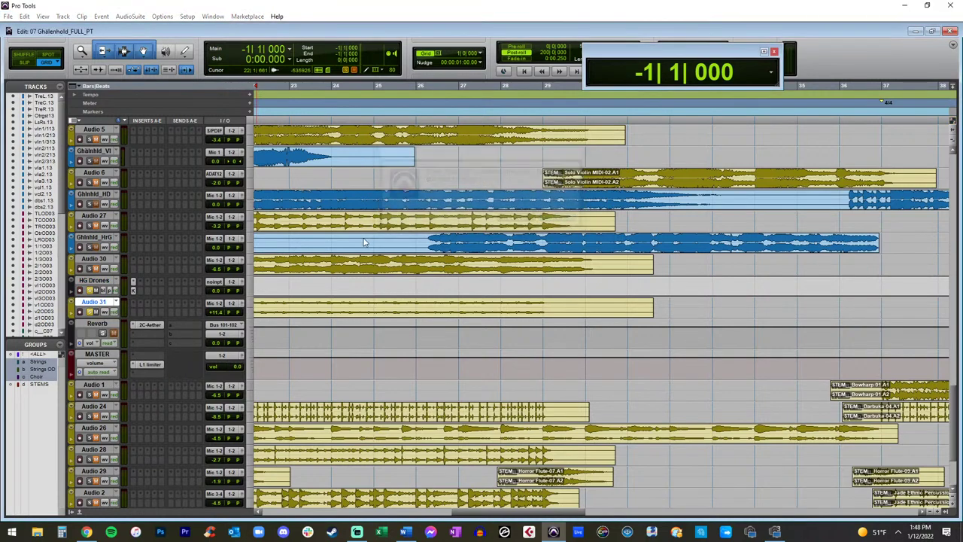
{"action": "key", "text": "r"}
{"action": "key", "text": "Return"}
{"action": "left_click", "coordinate": [82, 290]}
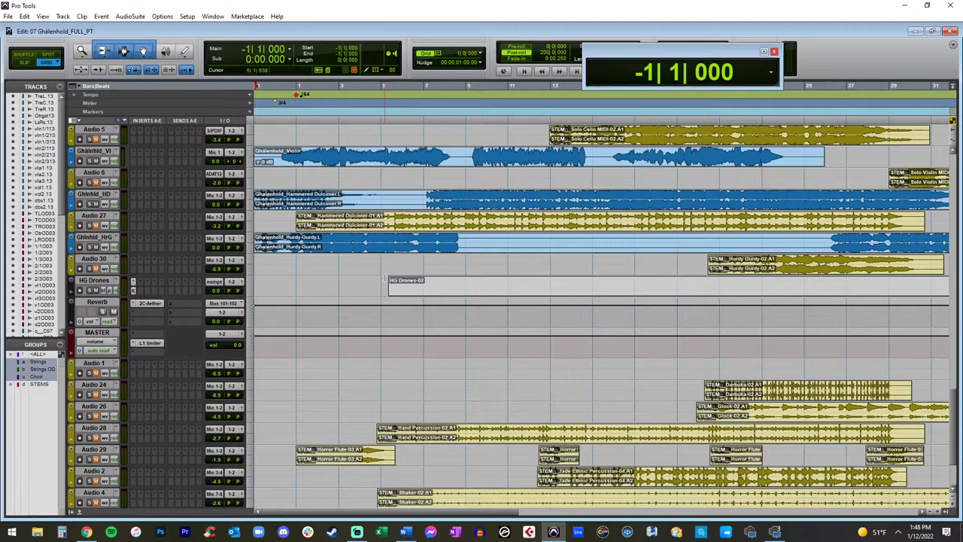
Step: Switch the HG Drones track to notes view and colour it blue like the live soloist tracks
{"action": "key", "text": "r"}
{"action": "key", "text": "r"}
{"action": "left_click", "coordinate": [308, 296]}
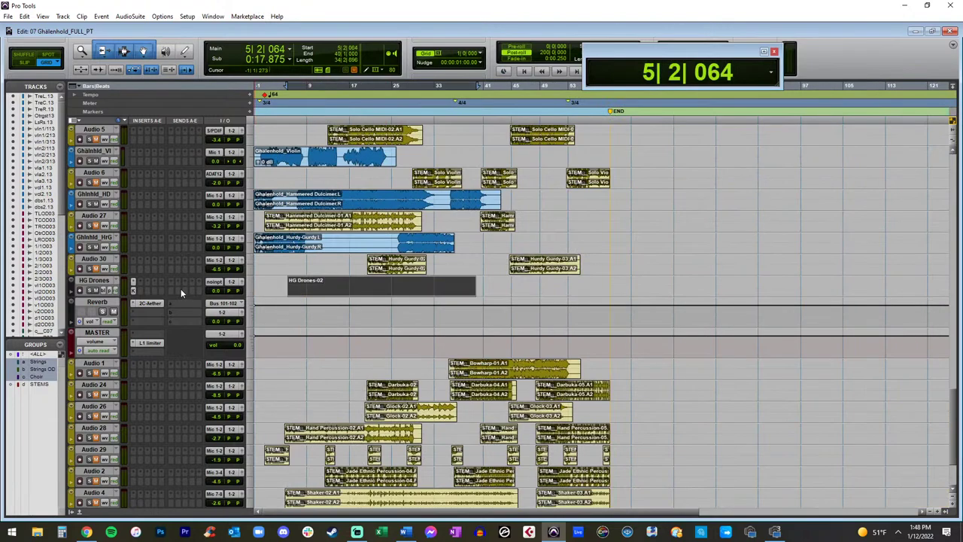
{"action": "left_click", "coordinate": [102, 291]}
{"action": "left_click", "coordinate": [113, 302]}
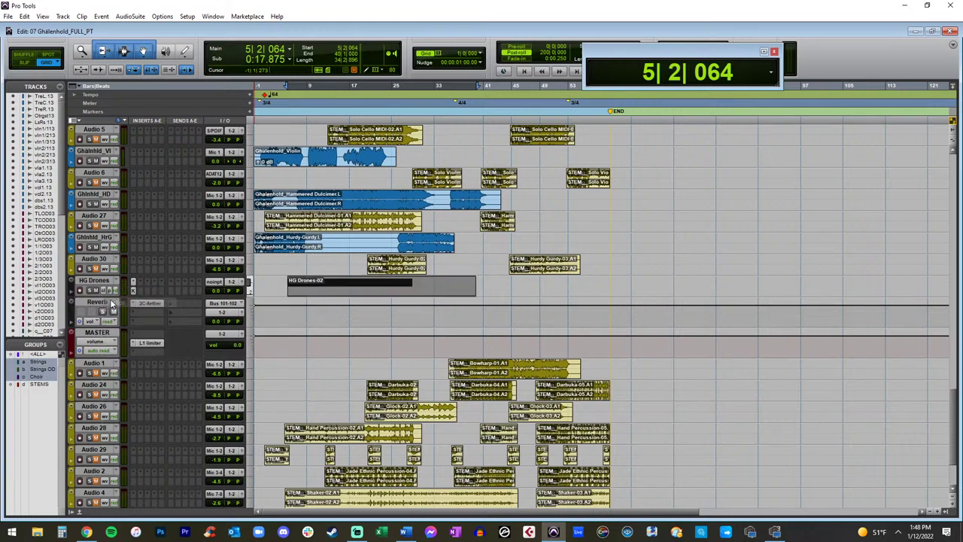
{"action": "left_click", "coordinate": [286, 270]}
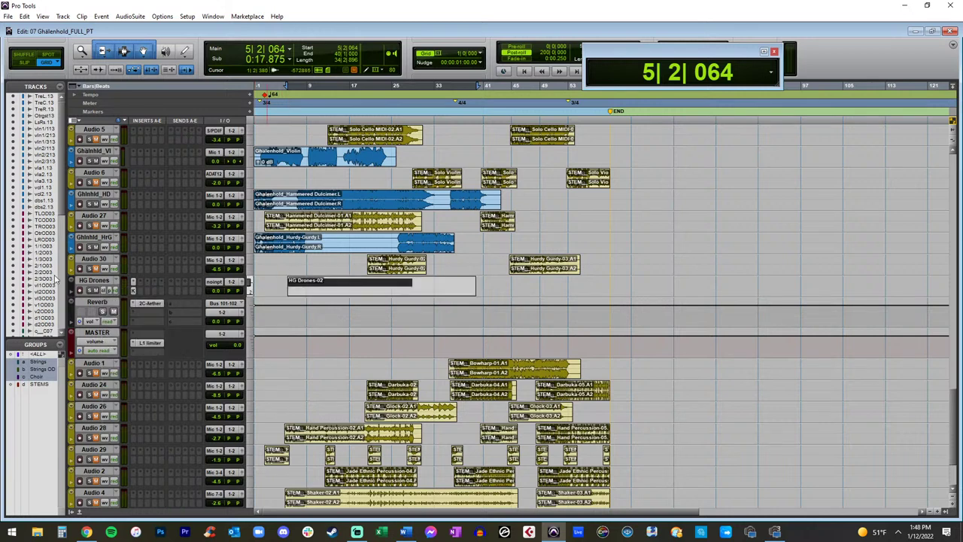
{"action": "double_click", "coordinate": [72, 294]}
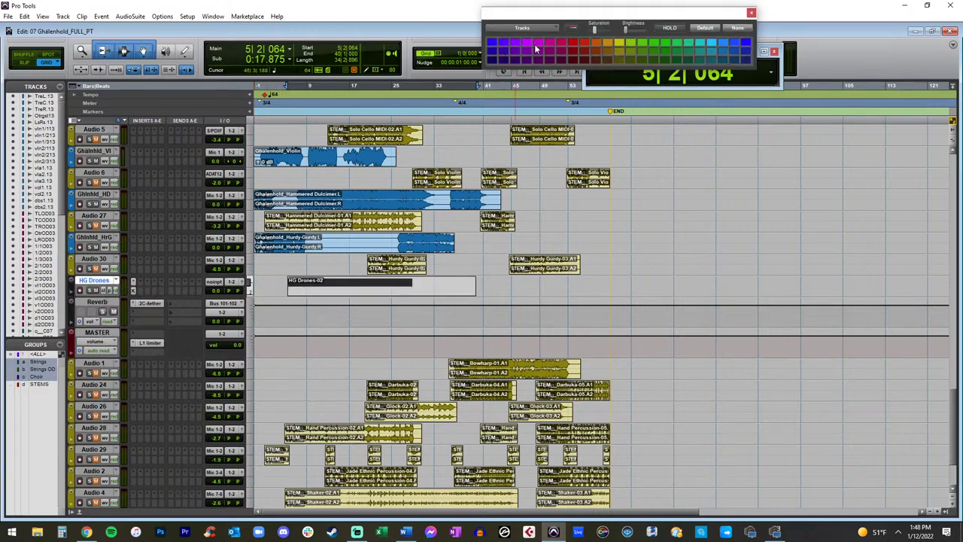
{"action": "left_click", "coordinate": [721, 49]}
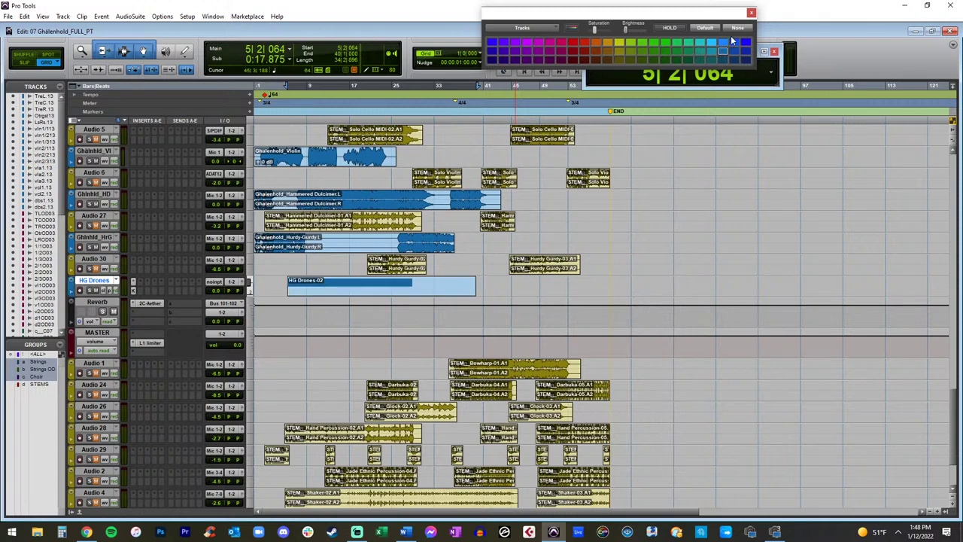
{"action": "left_click", "coordinate": [750, 13]}
{"action": "scroll", "coordinate": [335, 257], "scroll_direction": "down", "scroll_amount": 1}
{"action": "scroll", "coordinate": [256, 271], "scroll_direction": "up", "scroll_amount": 4}
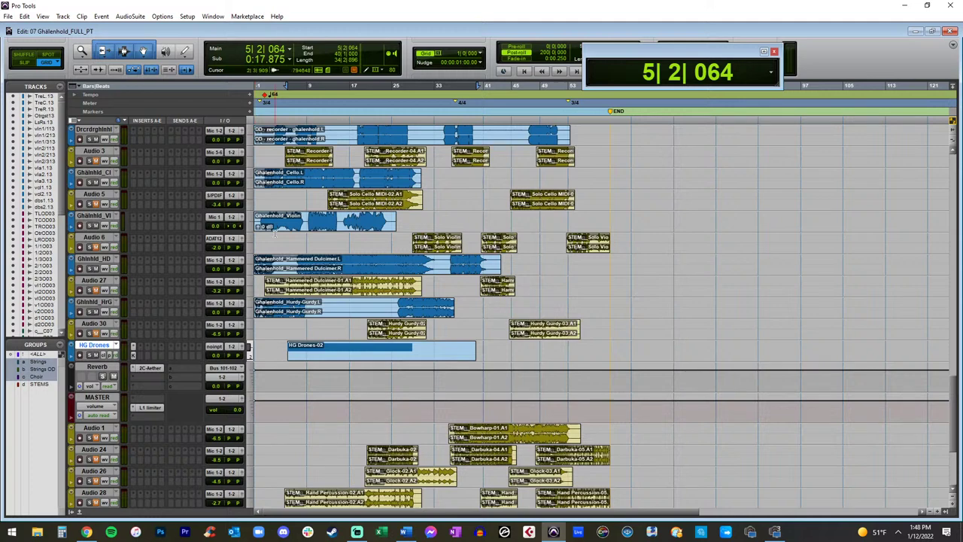
{"action": "scroll", "coordinate": [140, 202], "scroll_direction": "up", "scroll_amount": 5}
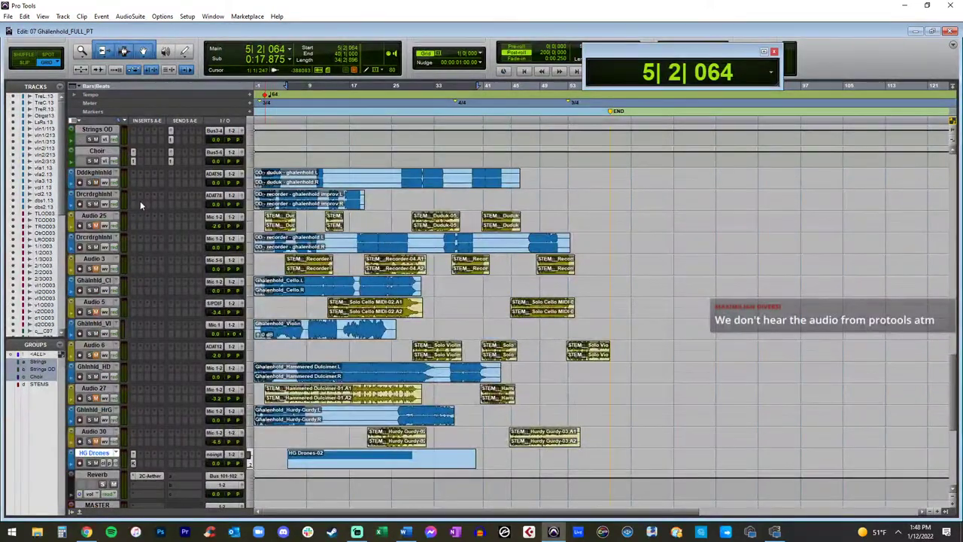
{"action": "key", "text": "t"}
{"action": "key", "text": "t"}
{"action": "left_click", "coordinate": [89, 182]}
{"action": "left_click", "coordinate": [89, 182]}
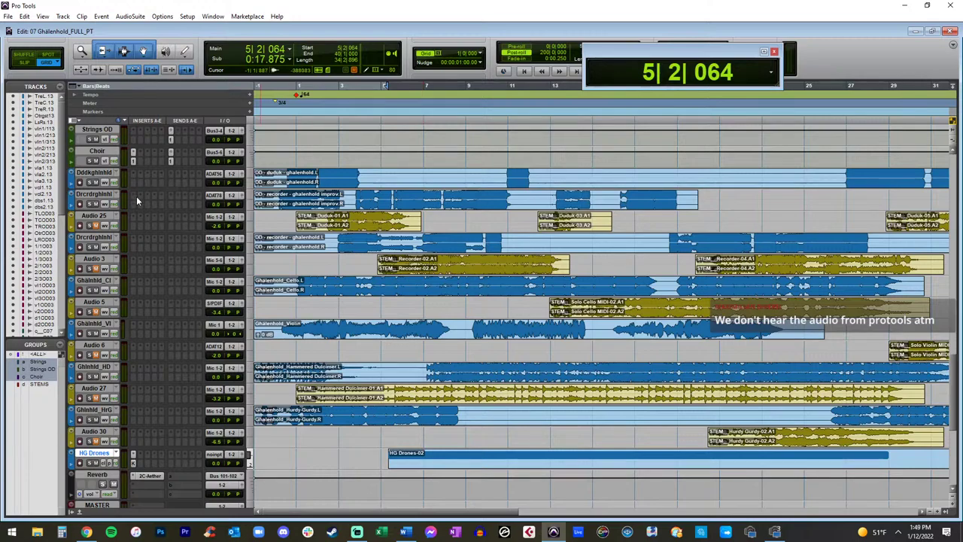
Step: Insert the multichannel DDMF Metaplugin on the MASTER track below the L1 limiter
{"action": "scroll", "coordinate": [137, 200], "scroll_direction": "up", "scroll_amount": 10}
{"action": "scroll", "coordinate": [96, 199], "scroll_direction": "down", "scroll_amount": 20}
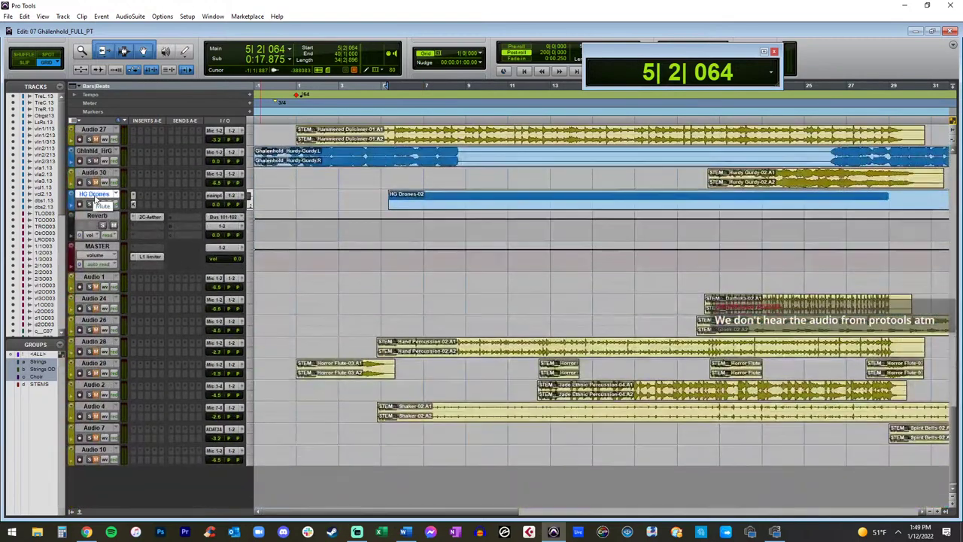
{"action": "left_click", "coordinate": [94, 248]}
{"action": "left_click", "coordinate": [145, 261]}
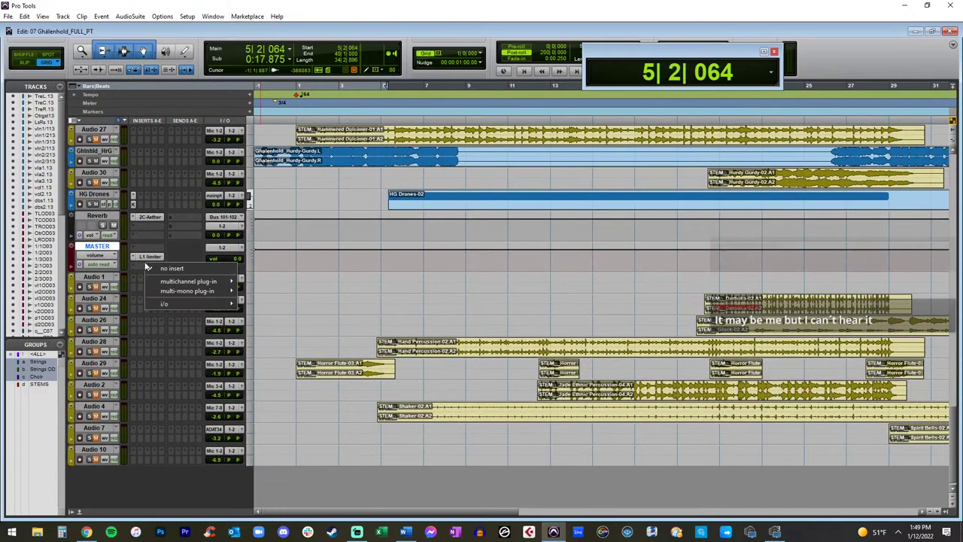
{"action": "mouse_move", "coordinate": [179, 286]}
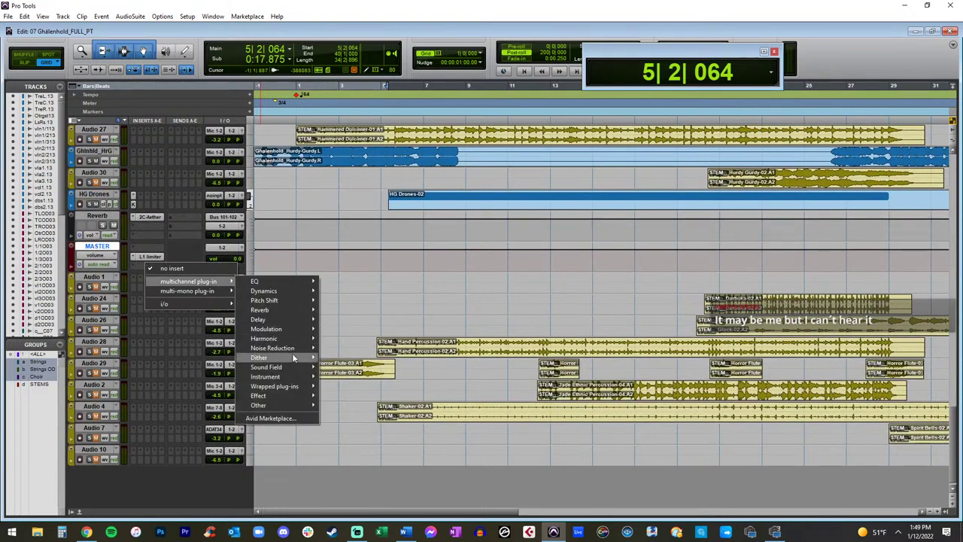
{"action": "mouse_move", "coordinate": [290, 386]}
{"action": "left_click", "coordinate": [340, 386]}
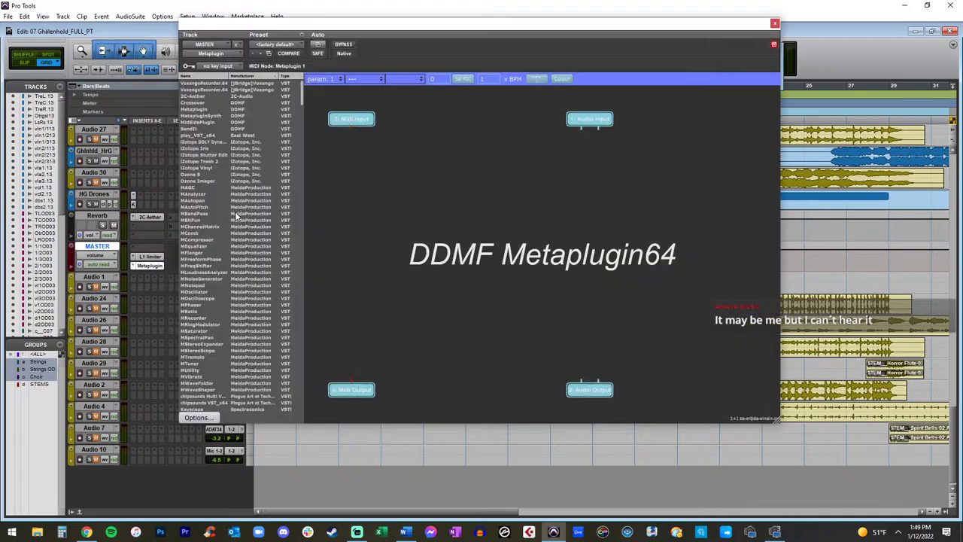
Step: Add Voxengo Recorder inside Metaplugin, wire it in stereo between audio input and output, and open its window
{"action": "left_click_drag", "start_coordinate": [199, 85], "coordinate": [520, 140]}
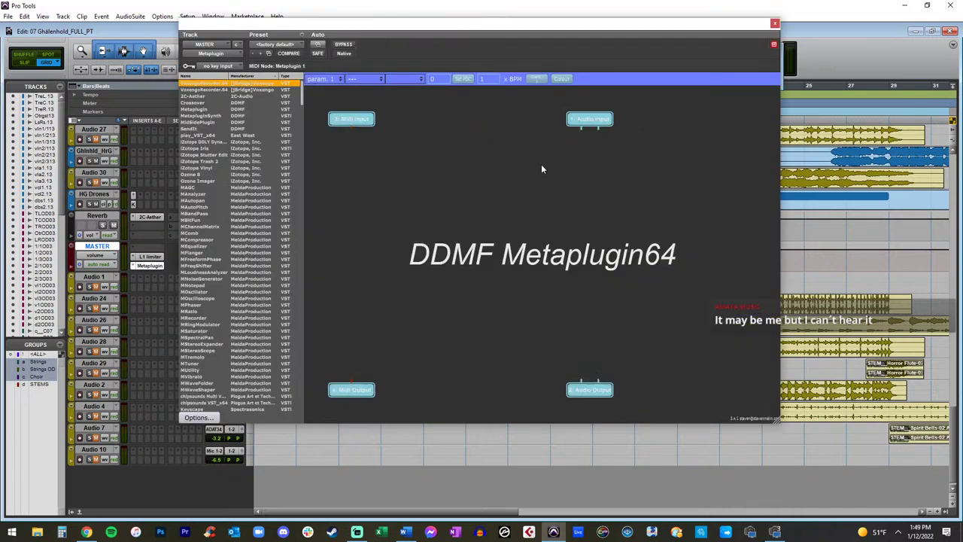
{"action": "left_click_drag", "start_coordinate": [583, 213], "coordinate": [562, 363]}
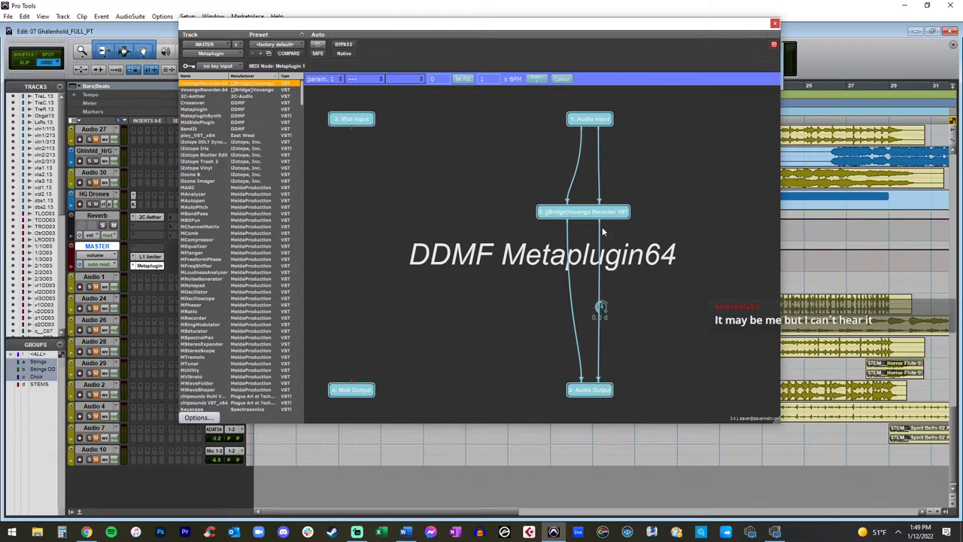
{"action": "double_click", "coordinate": [583, 211]}
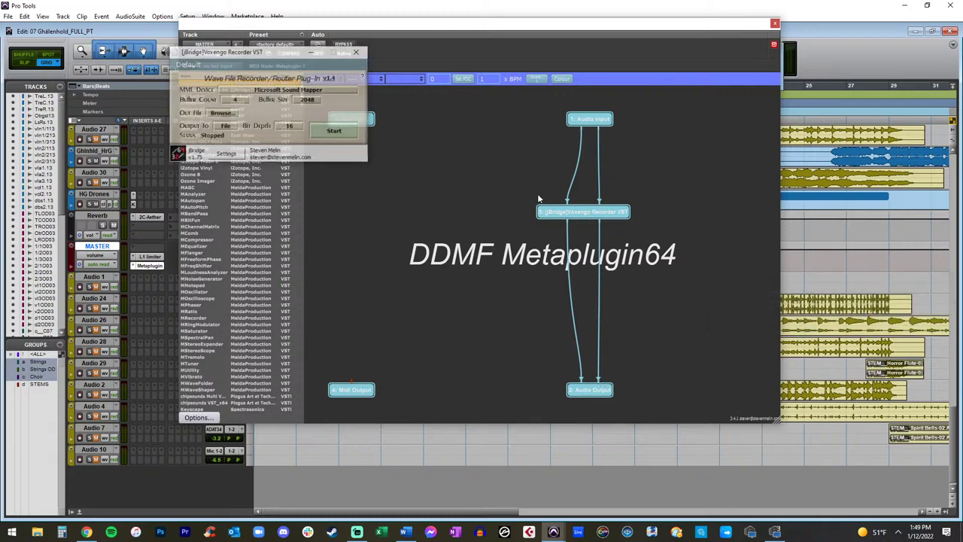
Step: Route the Recorder's MME output to the Focusrite USB device, adjust its bit depth, start it, and close the plug-in windows
{"action": "left_click", "coordinate": [280, 91]}
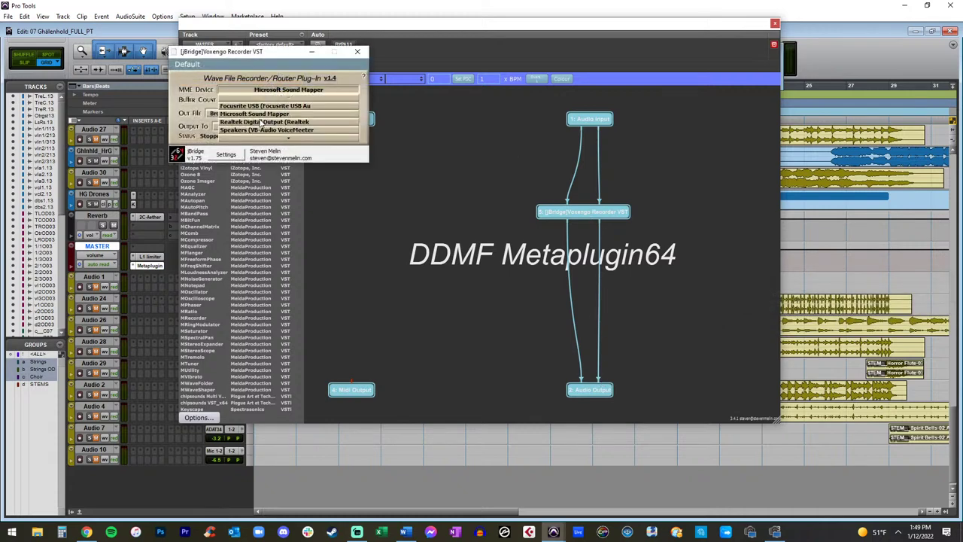
{"action": "left_click", "coordinate": [256, 106]}
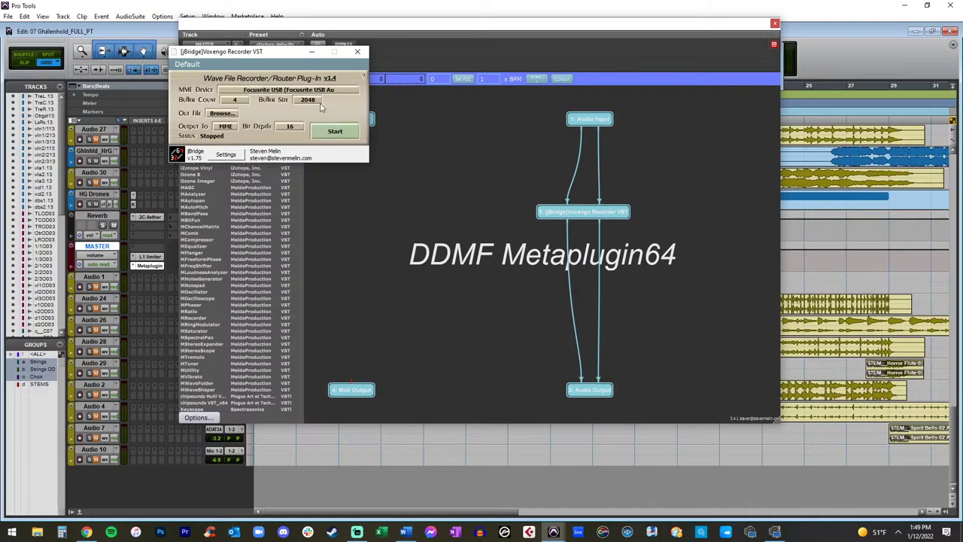
{"action": "left_click", "coordinate": [290, 126]}
{"action": "left_click", "coordinate": [289, 103]}
{"action": "left_click", "coordinate": [334, 132]}
{"action": "left_click", "coordinate": [357, 51]}
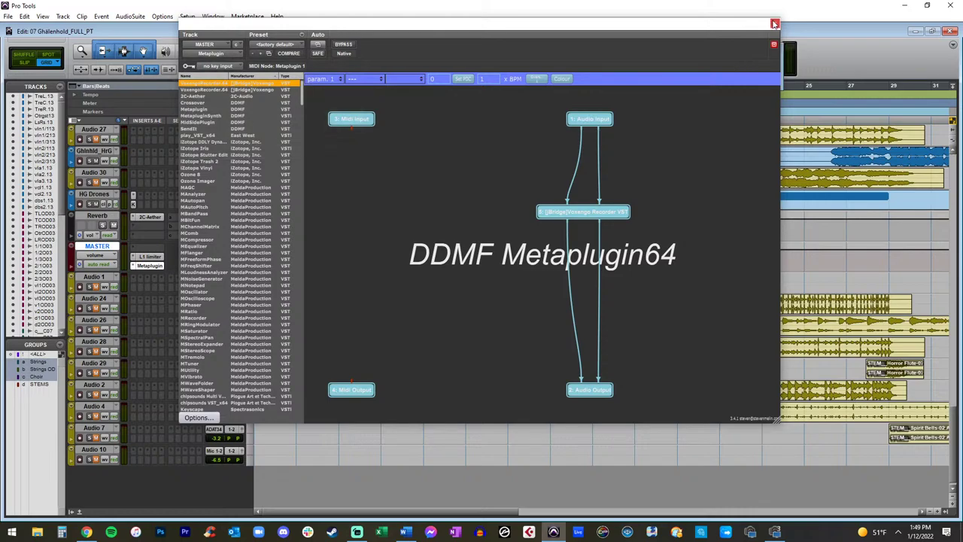
{"action": "left_click", "coordinate": [775, 23]}
Step: Solo the duduk track, move Audio 25 directly below it, and play from bar 1
{"action": "scroll", "coordinate": [410, 130], "scroll_direction": "up", "scroll_amount": 4}
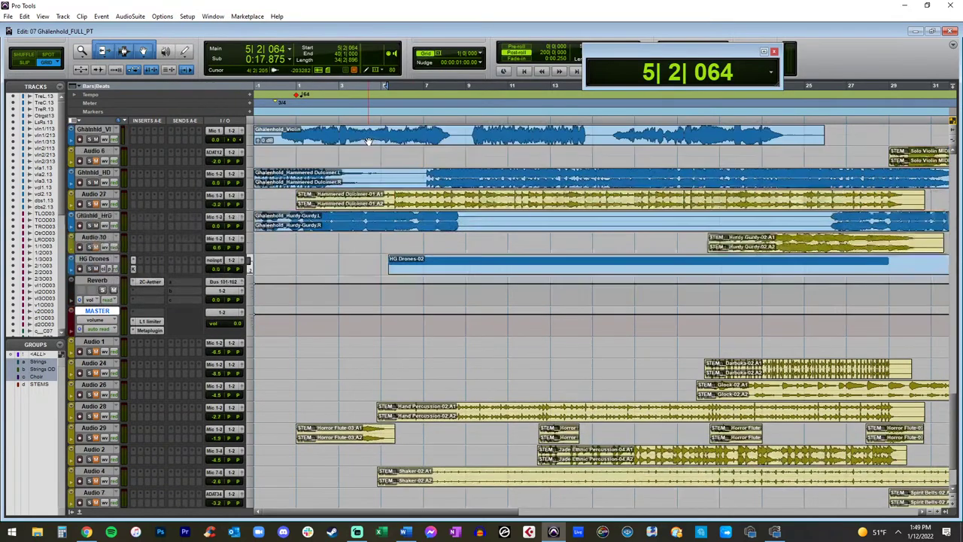
{"action": "scroll", "coordinate": [107, 149], "scroll_direction": "up", "scroll_amount": 9}
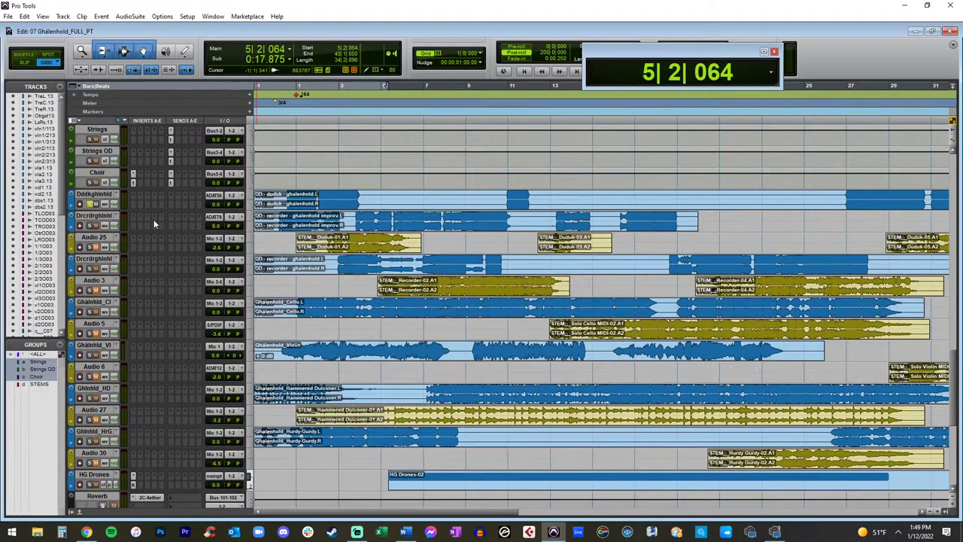
{"action": "left_click_drag", "start_coordinate": [90, 240], "coordinate": [93, 216]}
{"action": "key", "text": "Return"}
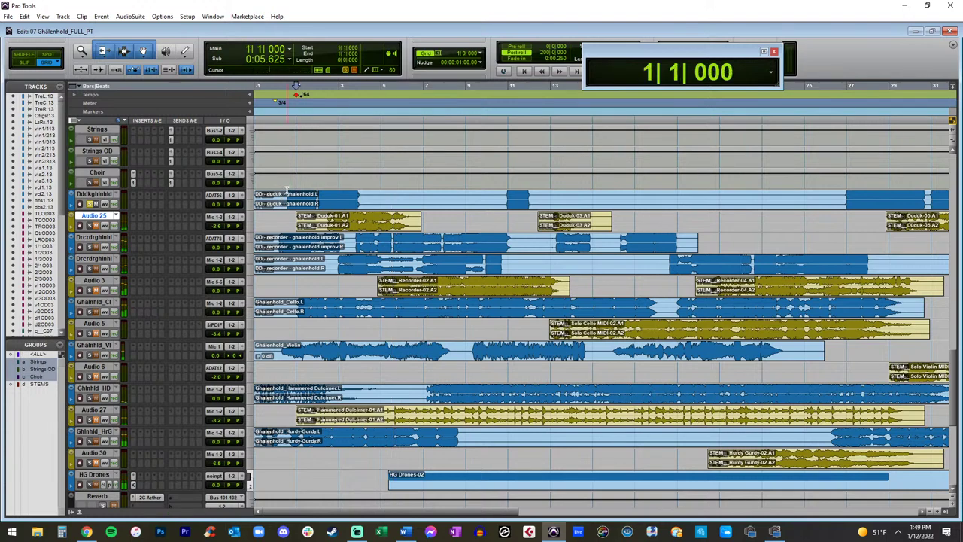
{"action": "key", "text": "space"}
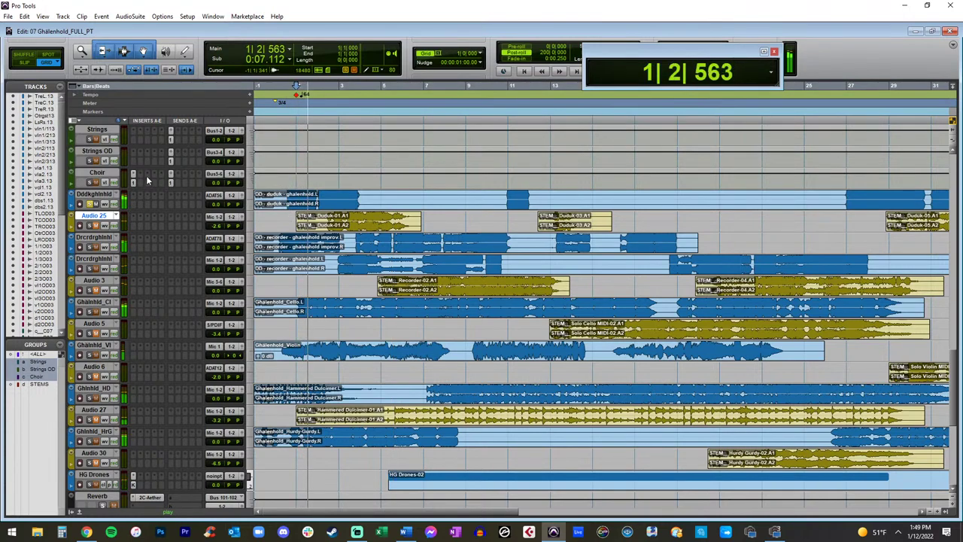
Step: Move the Reverb track directly below Choir, unmute and solo it, and resume playback
{"action": "scroll", "coordinate": [146, 177], "scroll_direction": "up", "scroll_amount": 2}
{"action": "scroll", "coordinate": [151, 301], "scroll_direction": "down", "scroll_amount": 3}
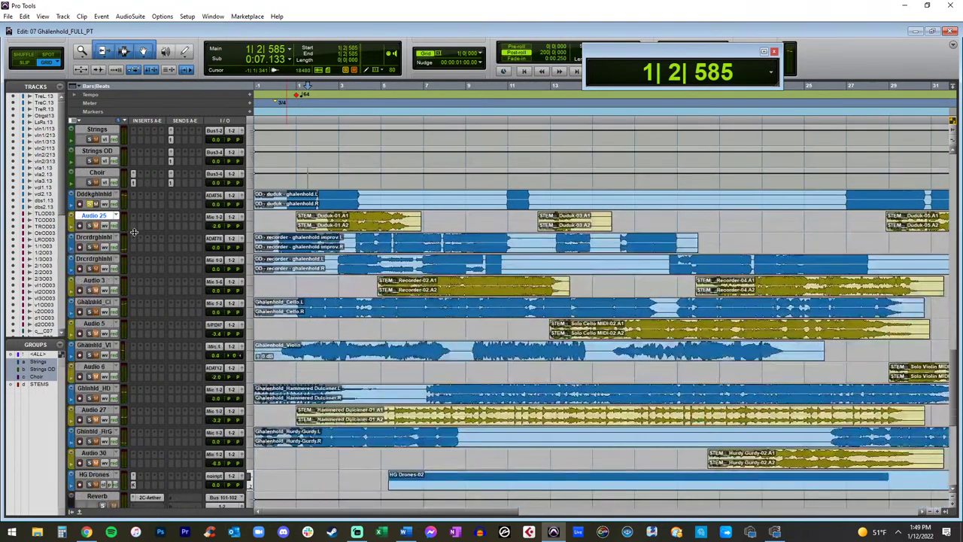
{"action": "left_click_drag", "start_coordinate": [100, 479], "coordinate": [147, 164]}
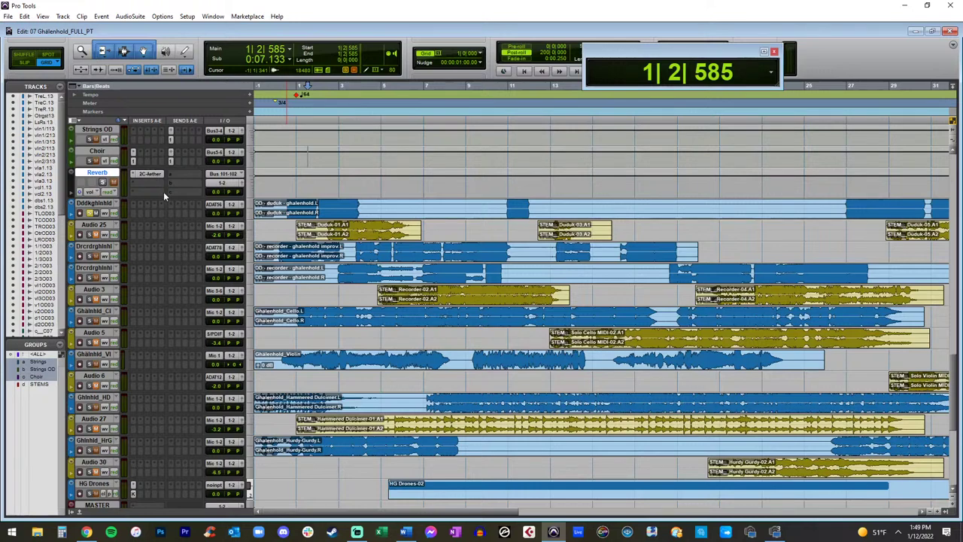
{"action": "scroll", "coordinate": [164, 196], "scroll_direction": "up", "scroll_amount": 2}
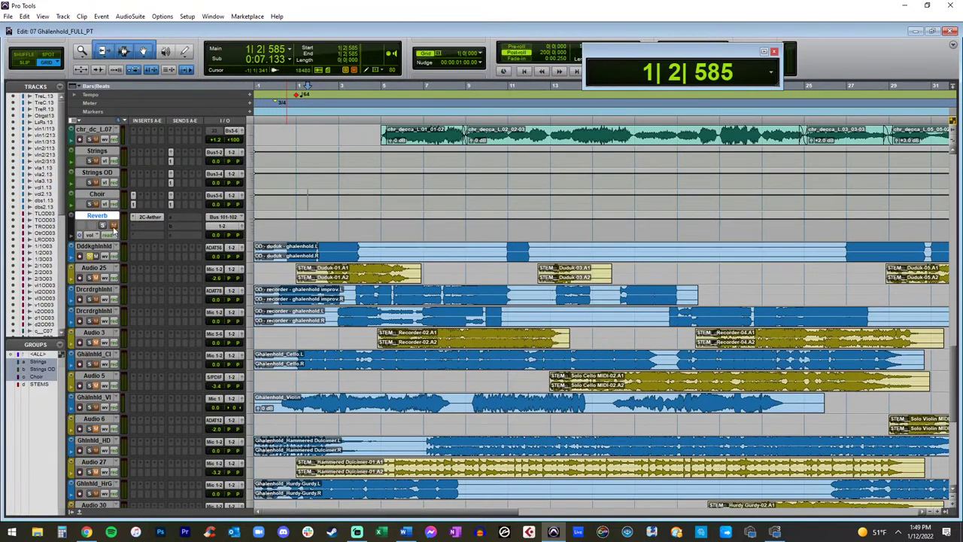
{"action": "key", "text": "space"}
{"action": "key", "text": "t"}
{"action": "key", "text": "t"}
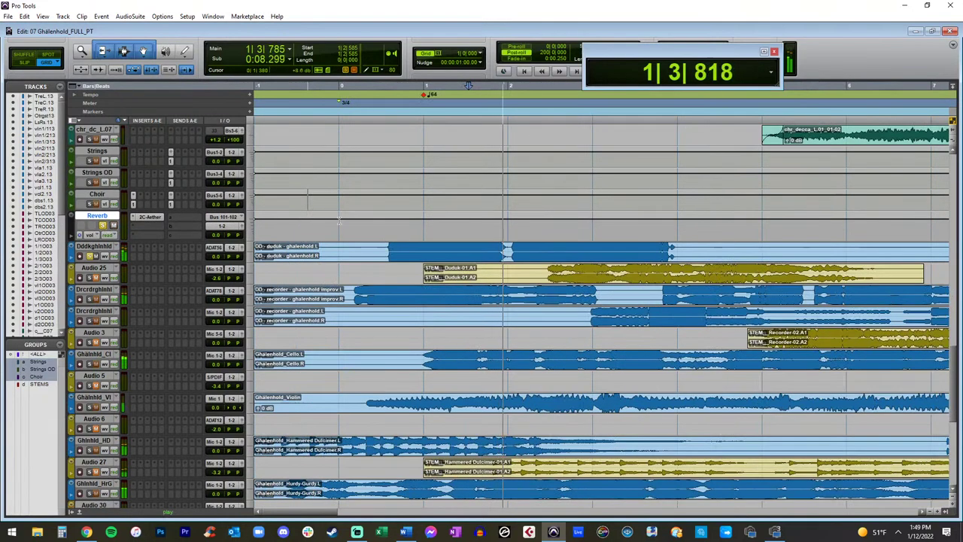
Step: Add a Bus 101-102 send to the duduk track and raise its level to about -13.7 dB during playback
{"action": "key", "text": "space"}
{"action": "left_click", "coordinate": [171, 249]}
{"action": "left_click", "coordinate": [185, 198]}
{"action": "left_click", "coordinate": [174, 227]}
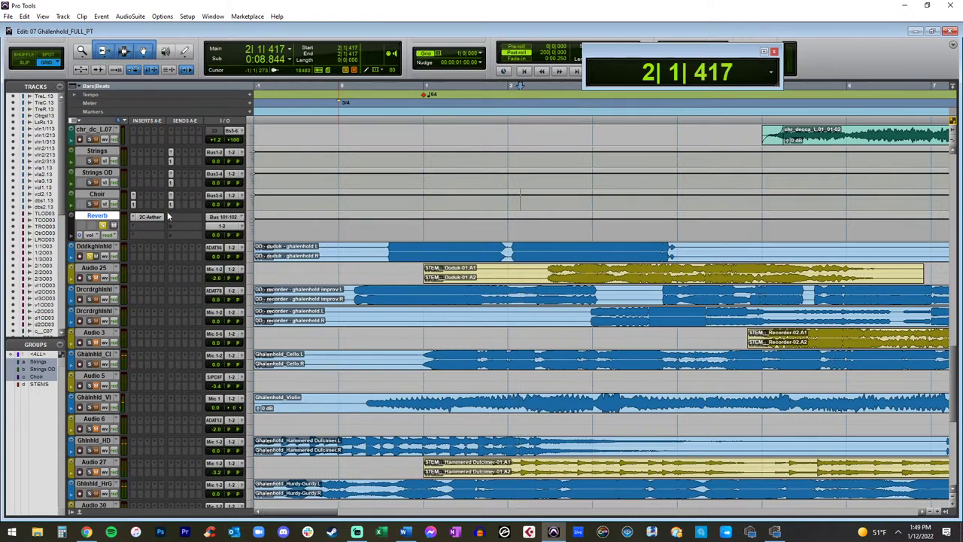
{"action": "left_click", "coordinate": [171, 257]}
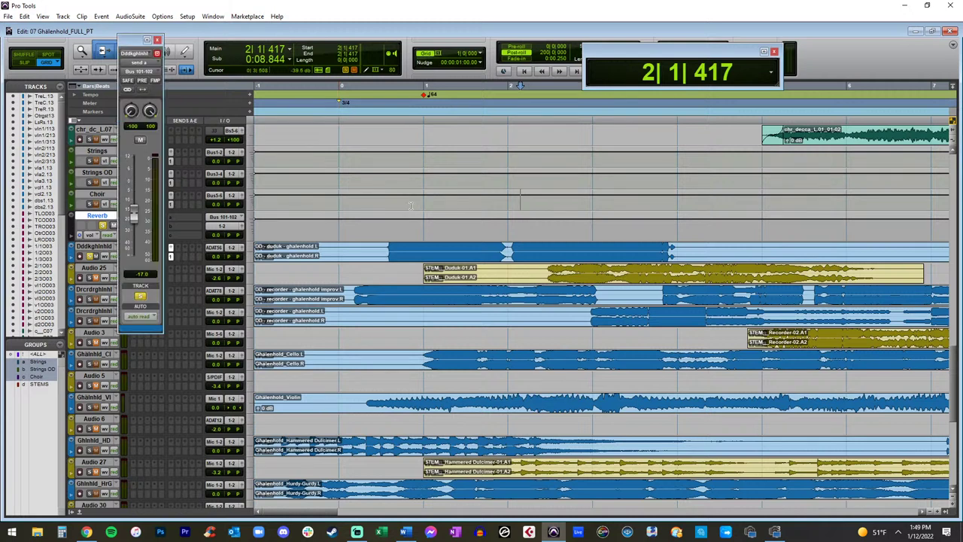
{"action": "key", "text": "space"}
{"action": "mouse_move", "coordinate": [135, 213]}
{"action": "left_mouse_down"}
{"action": "mouse_move", "coordinate": [140, 193]}
{"action": "mouse_move", "coordinate": [142, 210]}
{"action": "left_mouse_up"}
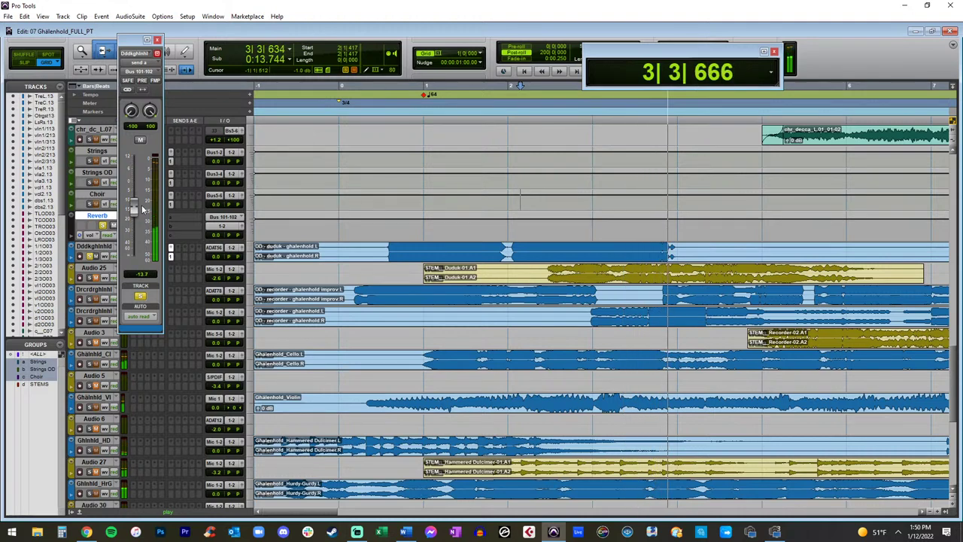
{"action": "left_click", "coordinate": [158, 41]}
Step: Move the duduk clip so it starts at bar 1, bringing its first phrase closer to the Duduk-01 stem
{"action": "key", "text": "r"}
{"action": "key", "text": "space"}
{"action": "left_click", "coordinate": [317, 246]}
{"action": "key", "text": "n"}
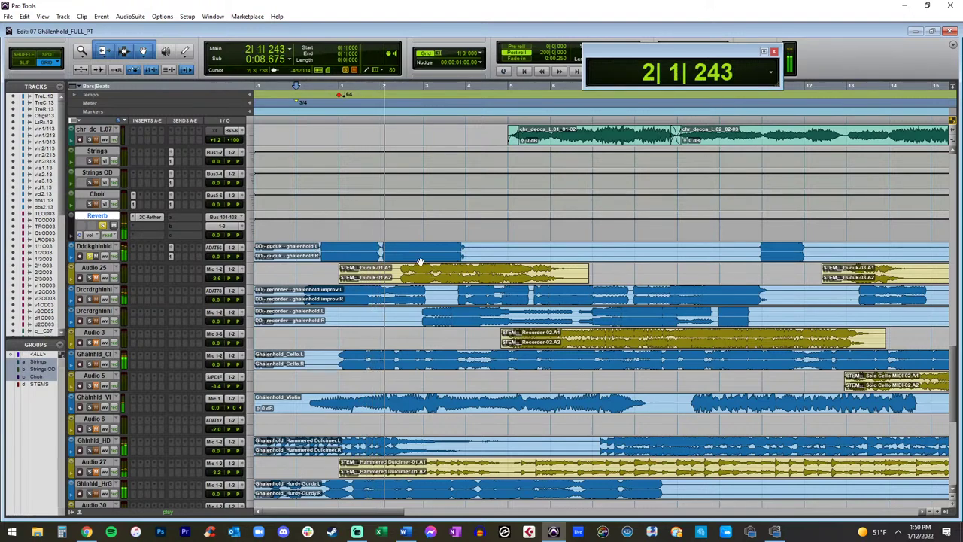
{"action": "key", "text": "t"}
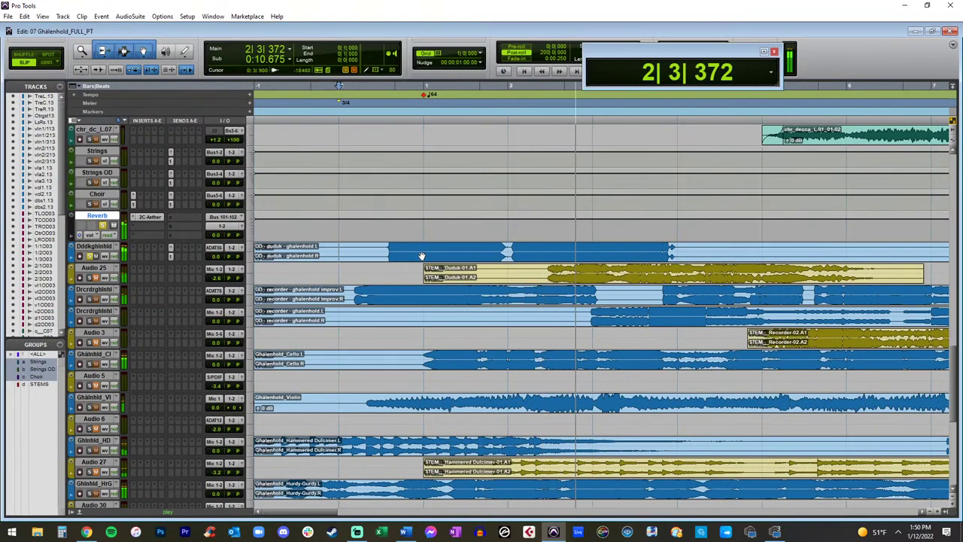
{"action": "left_click_drag", "start_coordinate": [421, 256], "coordinate": [553, 258]}
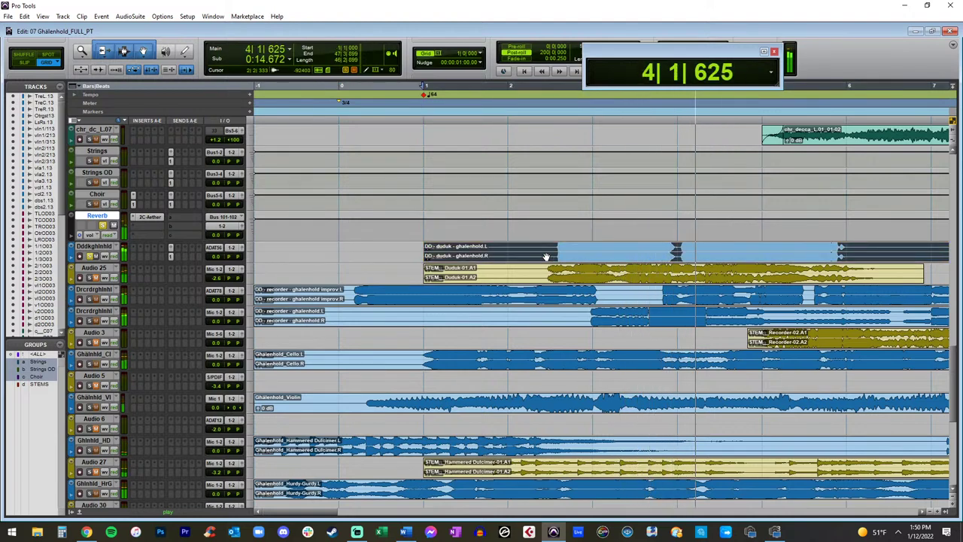
Step: Lower the duduk track's volume to -6.6 dB and shift its clip in Slip mode to start at 0|3|602
{"action": "key", "text": "t"}
{"action": "key", "text": "t"}
{"action": "scroll", "coordinate": [546, 257], "scroll_direction": "right", "scroll_amount": 6}
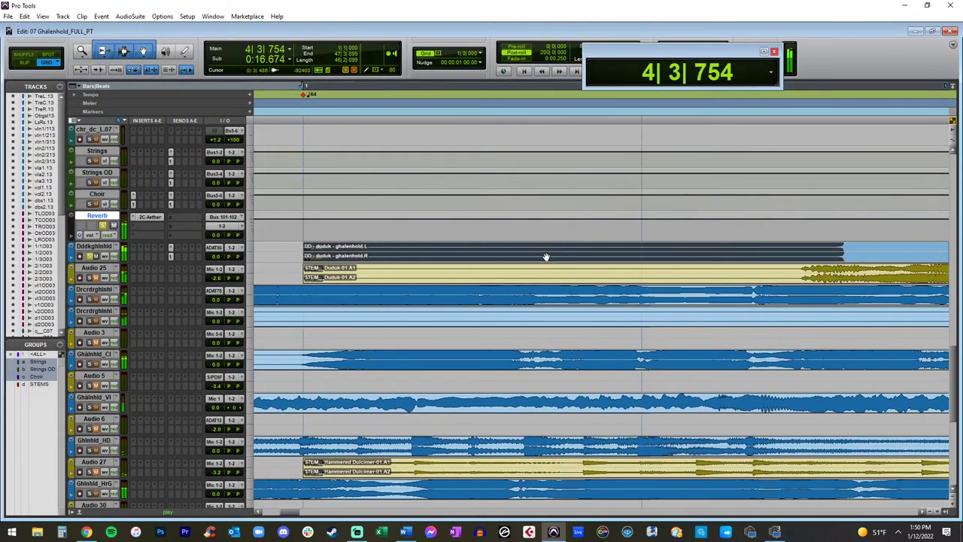
{"action": "scroll", "coordinate": [546, 257], "scroll_direction": "right", "scroll_amount": 2}
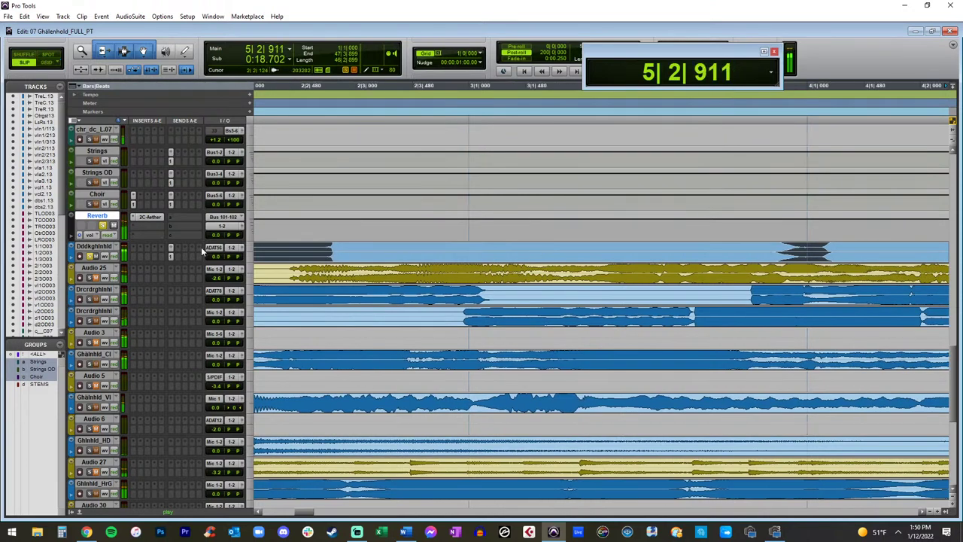
{"action": "left_click", "coordinate": [546, 256]}
{"action": "scroll", "coordinate": [584, 265], "scroll_direction": "right", "scroll_amount": 2}
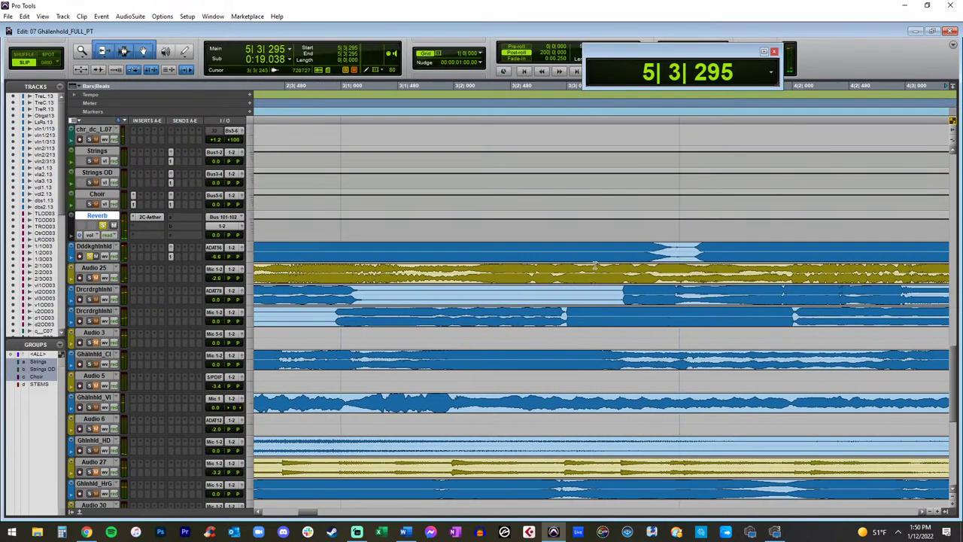
{"action": "key", "text": "r"}
{"action": "left_click_drag", "start_coordinate": [433, 259], "coordinate": [409, 258]}
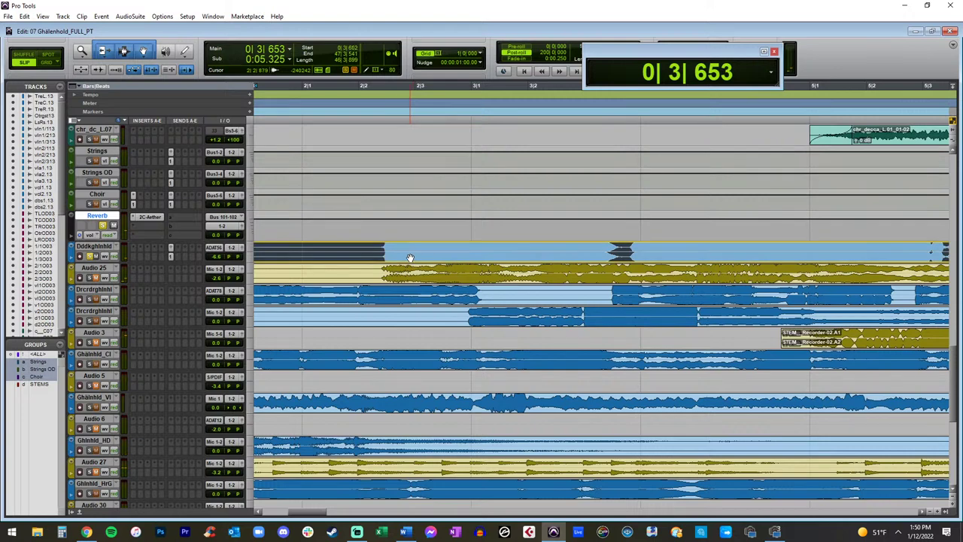
{"action": "scroll", "coordinate": [407, 257], "scroll_direction": "down", "scroll_amount": 1}
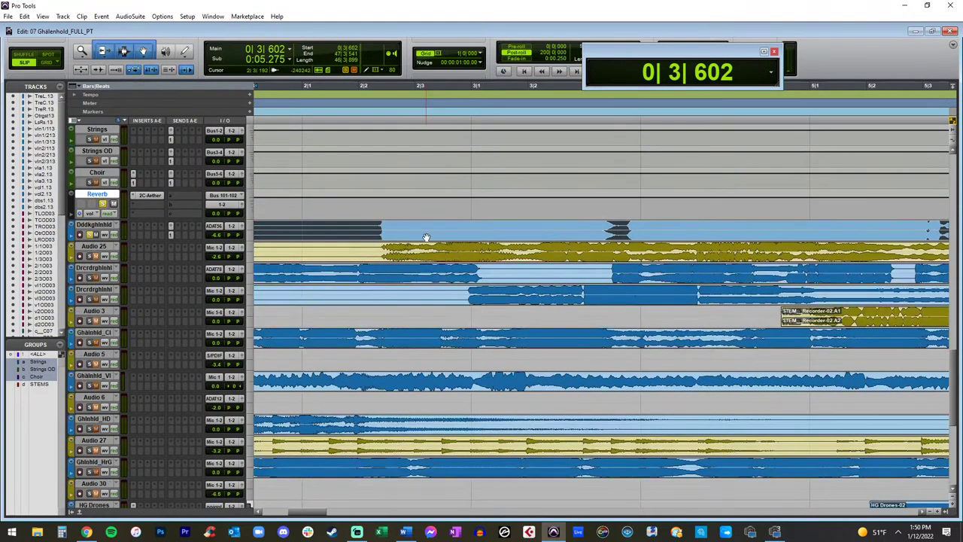
Step: Reduce the displayed waveform height on the audio tracks so separate phrases are easier to distinguish
{"action": "key", "text": "ctrl+alt+bracketleft"}
{"action": "key", "text": "ctrl+alt+bracketleft"}
{"action": "key", "text": "ctrl+alt+bracketleft"}
{"action": "key", "text": "ctrl+bracketleft"}
{"action": "key", "text": "ctrl+bracketleft"}
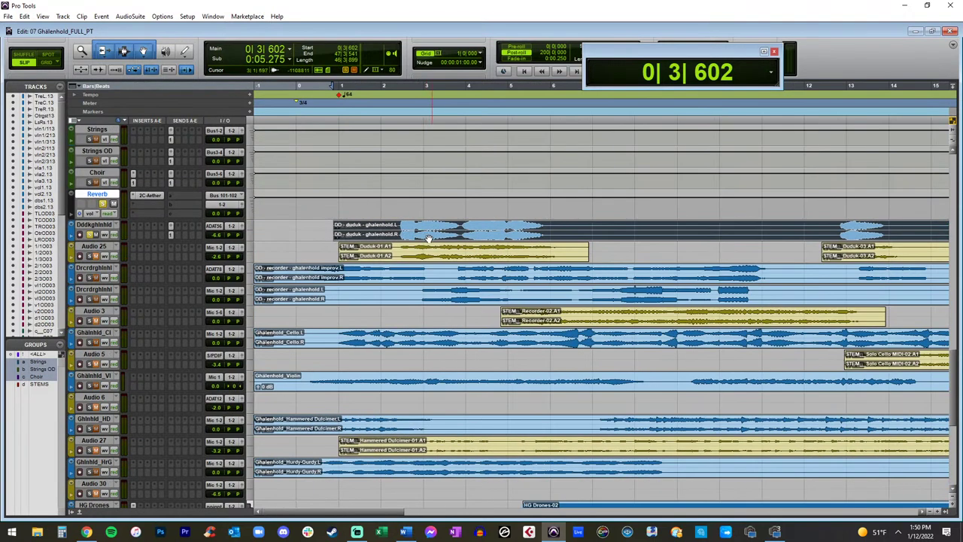
{"action": "key", "text": "ctrl+bracketleft"}
{"action": "key", "text": "ctrl+bracketleft"}
{"action": "key", "text": "ctrl+bracketright"}
{"action": "key", "text": "ctrl+bracketright"}
{"action": "scroll", "coordinate": [565, 260], "scroll_direction": "right", "scroll_amount": 3}
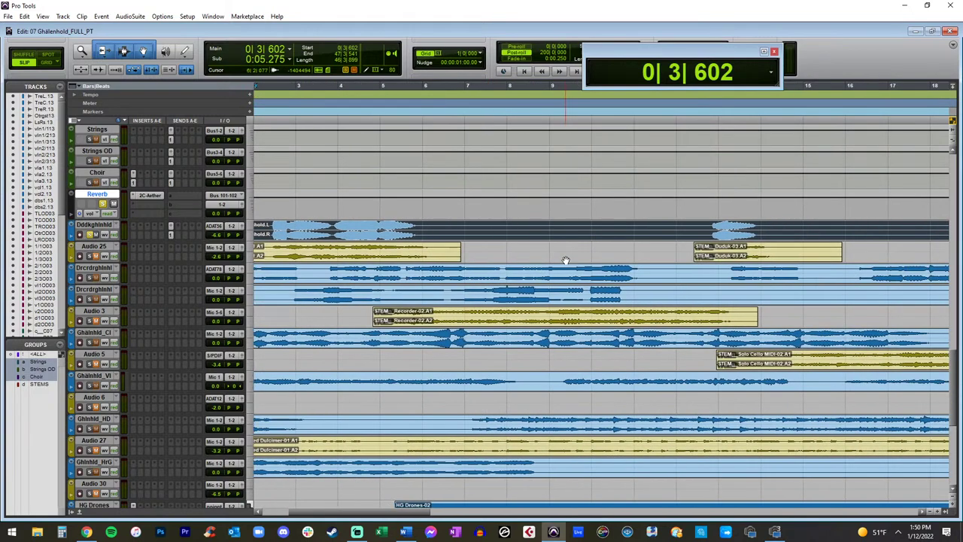
{"action": "scroll", "coordinate": [565, 260], "scroll_direction": "right", "scroll_amount": 1}
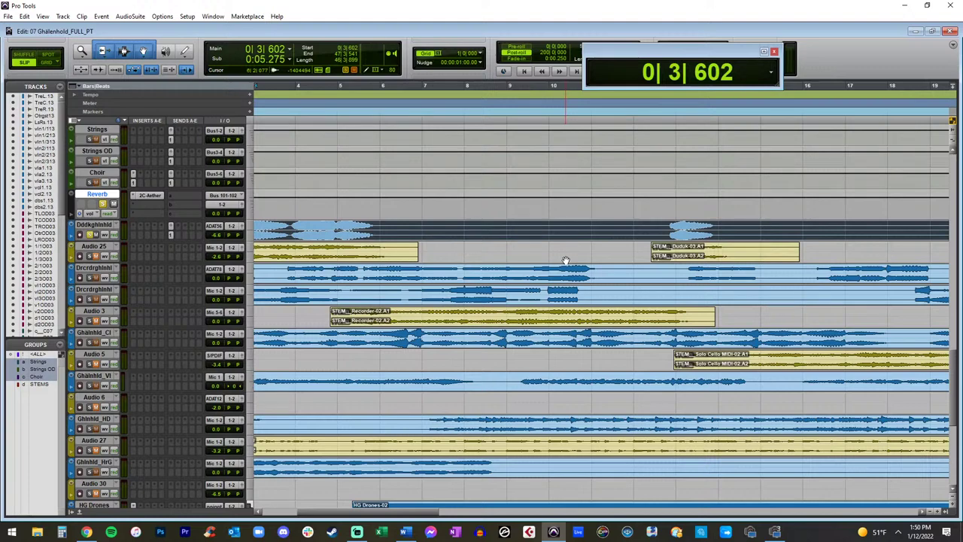
Step: Solo Audio 25 against the duduk, and split off the duduk's bar 13 phrase, moving the remainder to start at 12|3|951
{"action": "left_click", "coordinate": [650, 233]}
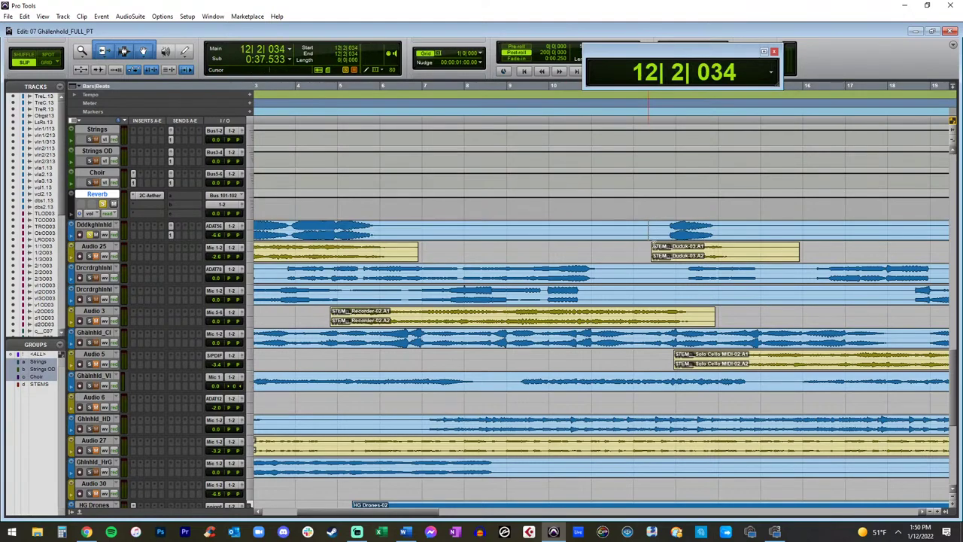
{"action": "key", "text": "t"}
{"action": "key", "text": "t"}
{"action": "key", "text": "space"}
{"action": "left_click", "coordinate": [90, 256]}
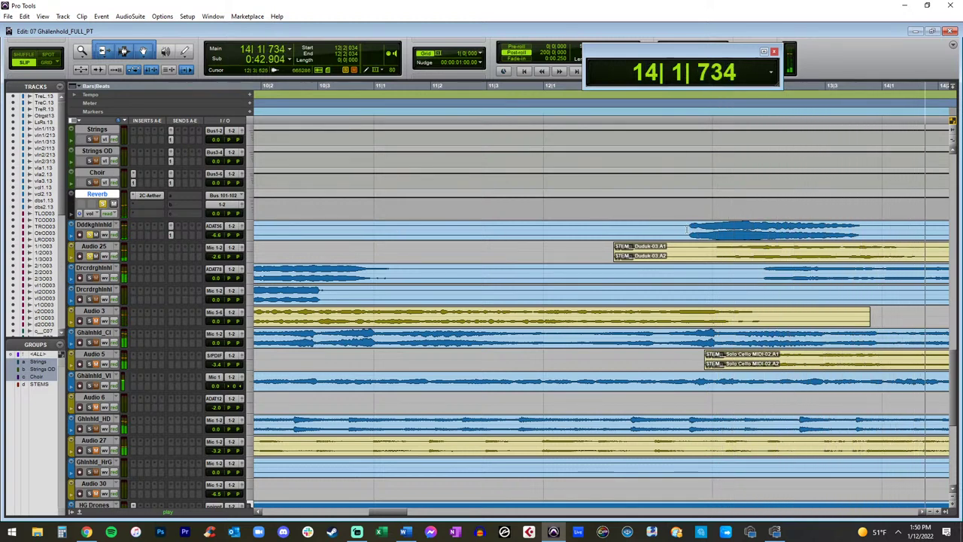
{"action": "left_click", "coordinate": [732, 236]}
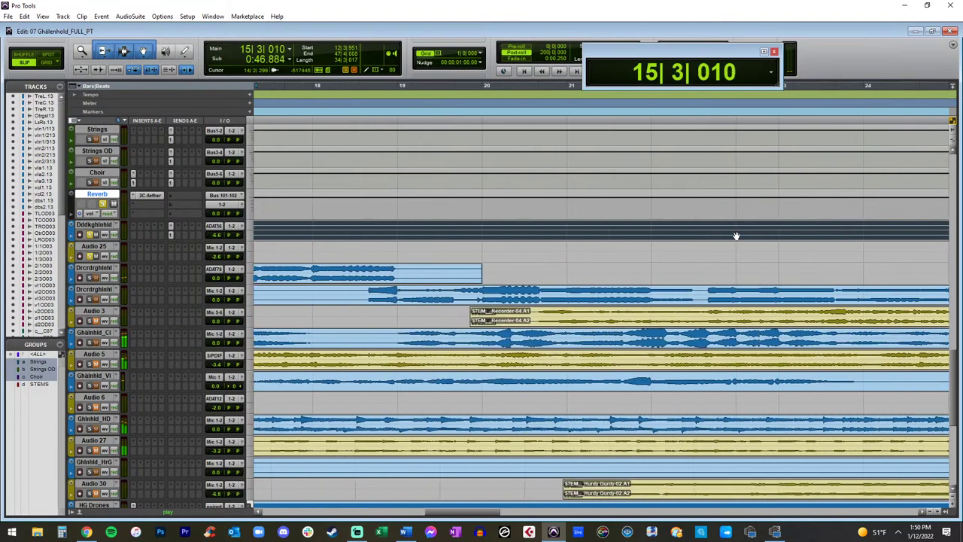
Step: Play from 28|3|337 and check the later duduk phrases against the Audio 25 stem clips across the session
{"action": "left_click", "coordinate": [727, 227]}
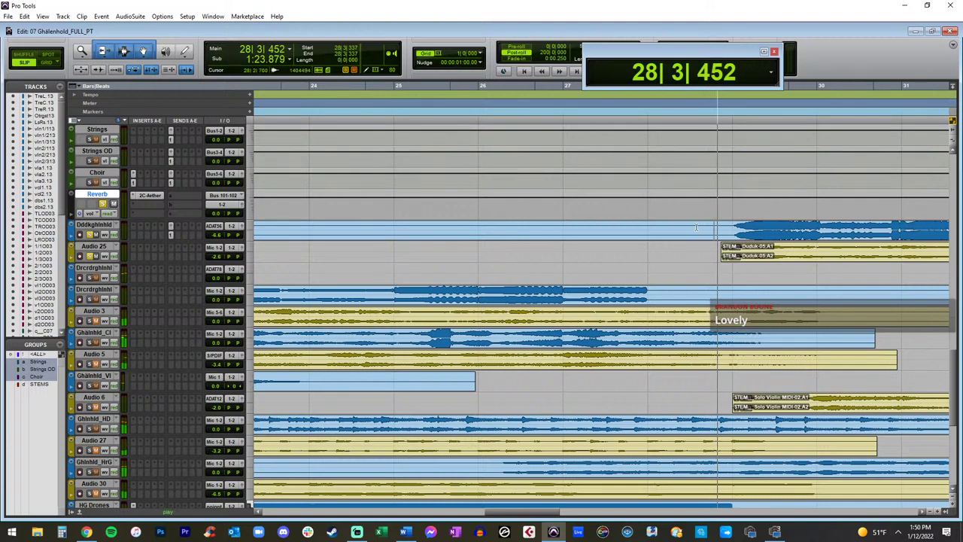
{"action": "scroll", "coordinate": [642, 222], "scroll_direction": "right", "scroll_amount": 1}
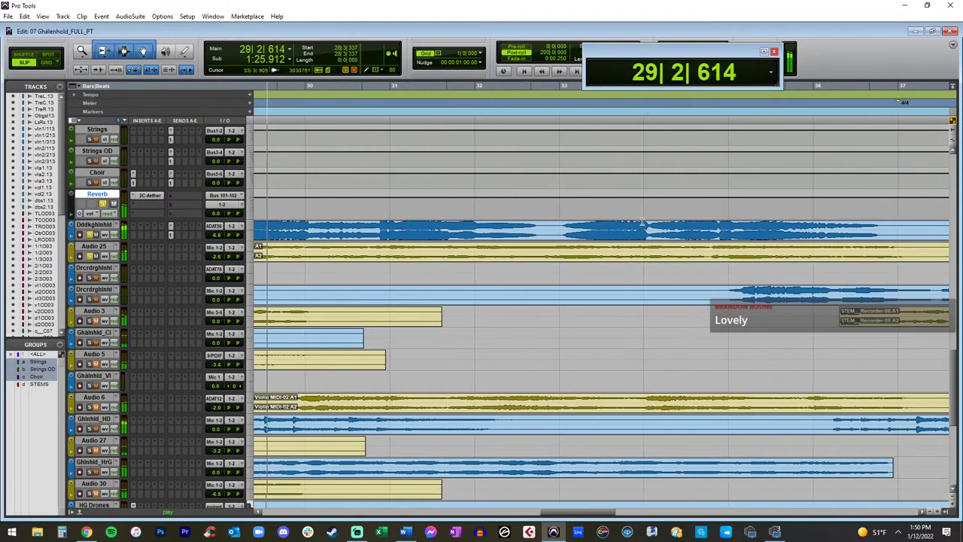
{"action": "key", "text": "r"}
{"action": "scroll", "coordinate": [634, 223], "scroll_direction": "right", "scroll_amount": 3}
{"action": "scroll", "coordinate": [634, 223], "scroll_direction": "right", "scroll_amount": 2}
{"action": "scroll", "coordinate": [634, 223], "scroll_direction": "down", "scroll_amount": 1}
{"action": "scroll", "coordinate": [633, 224], "scroll_direction": "right", "scroll_amount": 3}
{"action": "scroll", "coordinate": [633, 223], "scroll_direction": "left", "scroll_amount": 2}
{"action": "scroll", "coordinate": [634, 224], "scroll_direction": "down", "scroll_amount": 1}
{"action": "scroll", "coordinate": [634, 223], "scroll_direction": "left", "scroll_amount": 2}
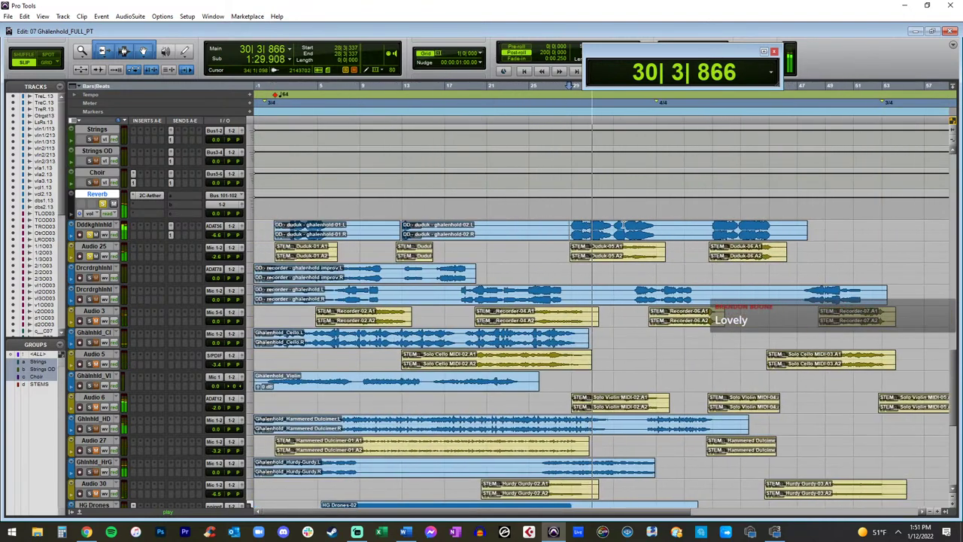
Step: Delete the Audio 25 track together with its active clips
{"action": "right_click", "coordinate": [99, 247]}
{"action": "left_click", "coordinate": [119, 329]}
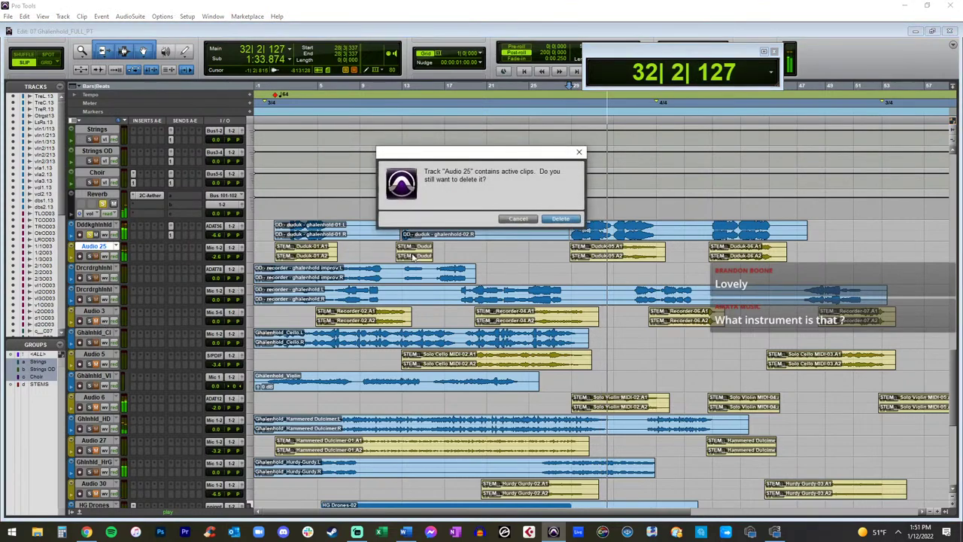
{"action": "left_click", "coordinate": [559, 220]}
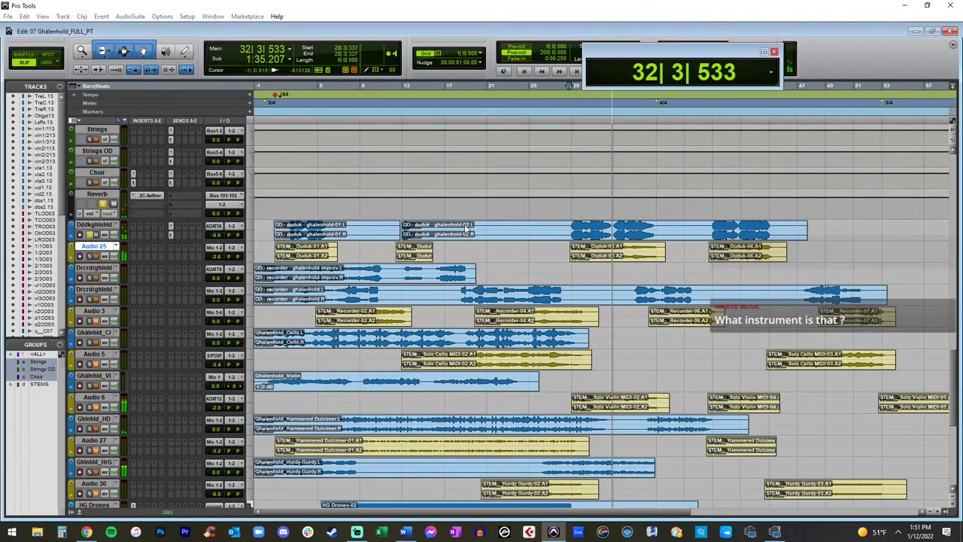
Step: Delete the duduk track's silent stretches from 6|2|316 to the second clip and from 15|2|747 to just before bar 29
{"action": "left_click_drag", "start_coordinate": [570, 224], "coordinate": [428, 229]}
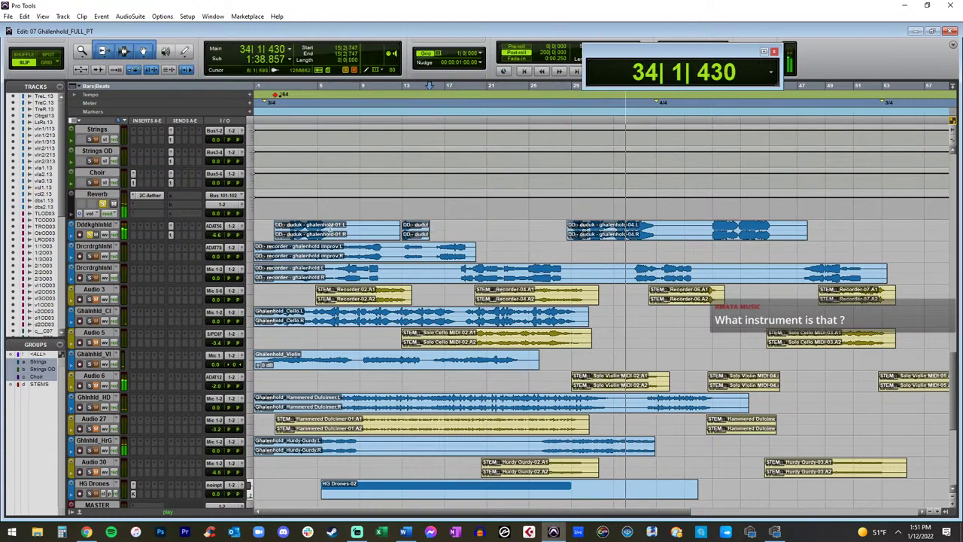
{"action": "left_click", "coordinate": [342, 225]}
{"action": "left_click_drag", "start_coordinate": [342, 226], "coordinate": [401, 222]}
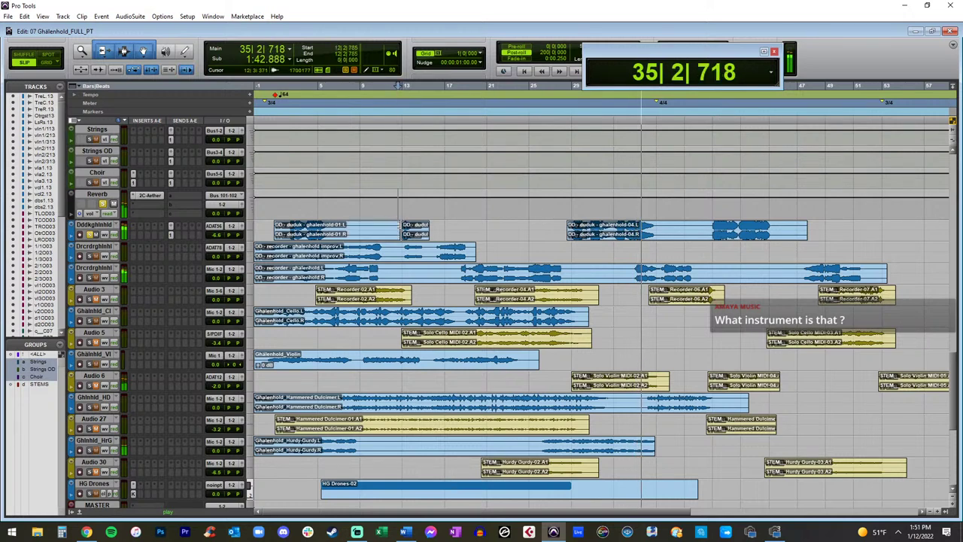
{"action": "left_click", "coordinate": [333, 234], "text": "shift"}
{"action": "key", "text": "Delete"}
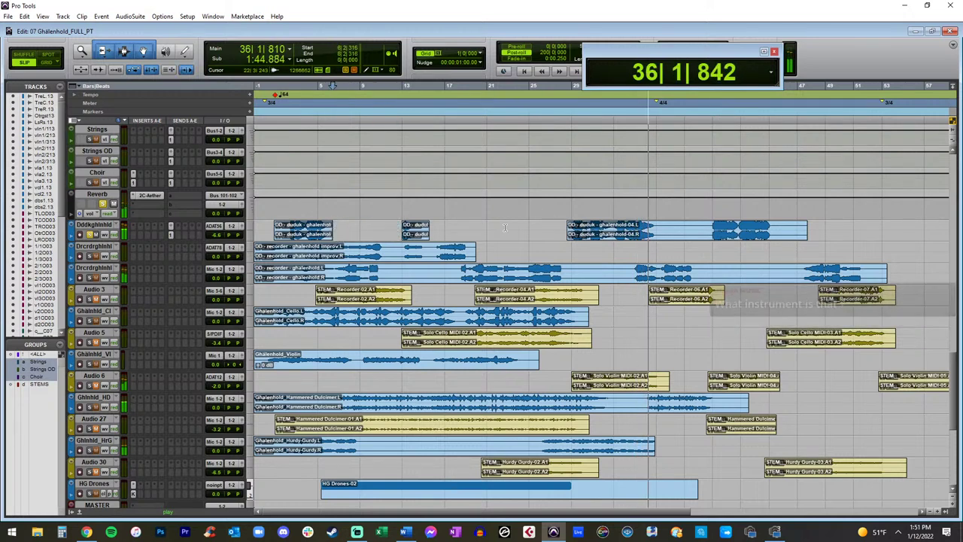
Step: Play the first duduk clip and delete its silent lead-in up to about bar 2 beat 2
{"action": "left_click", "coordinate": [538, 224]}
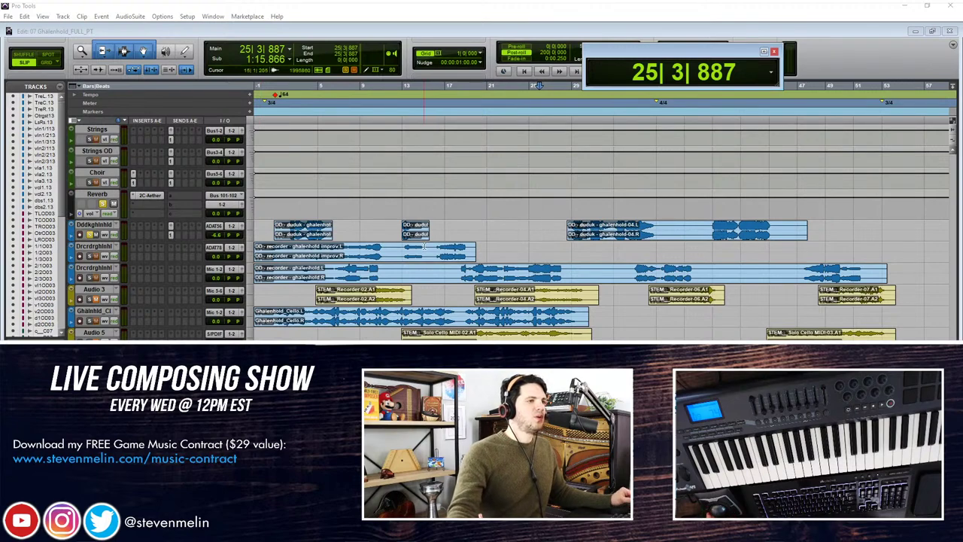
{"action": "left_click", "coordinate": [538, 227]}
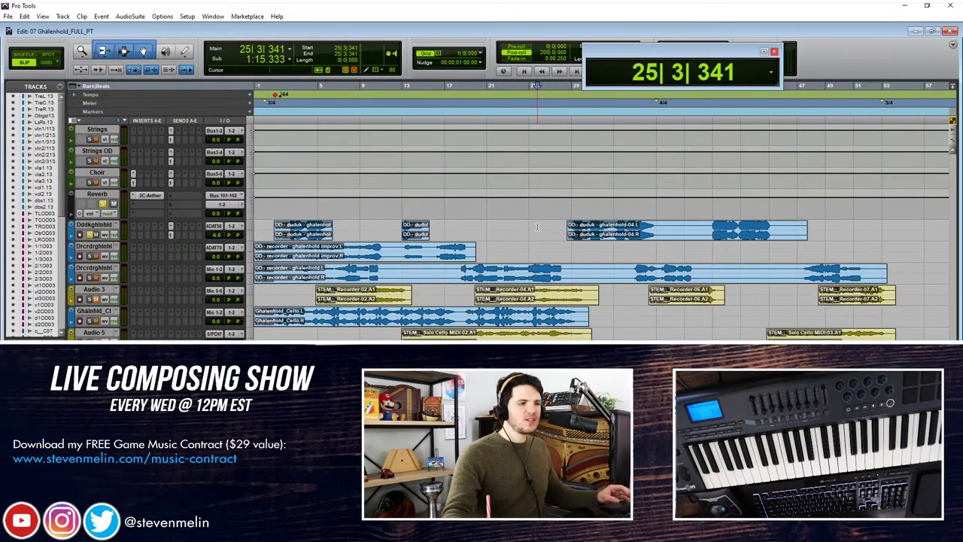
{"action": "key", "text": "Return"}
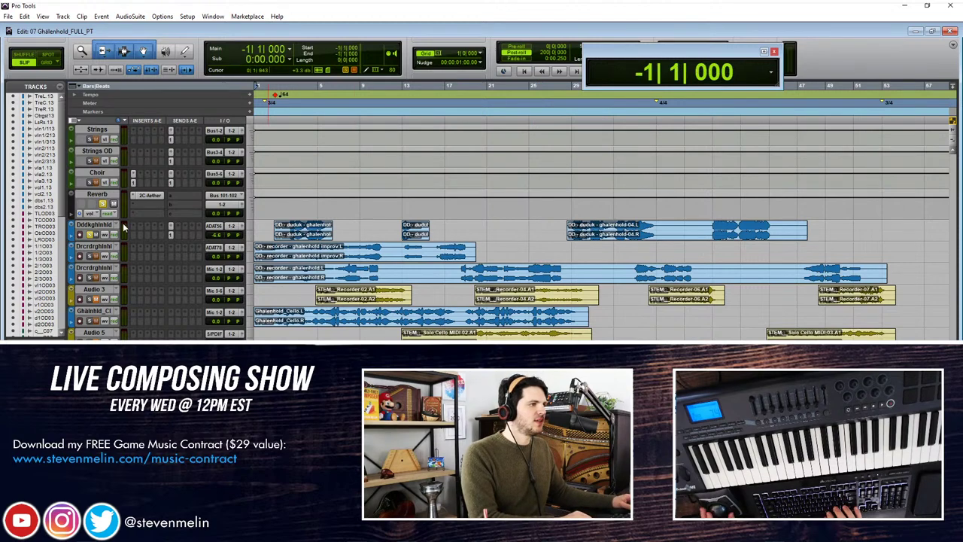
{"action": "key", "text": "t"}
{"action": "key", "text": "t"}
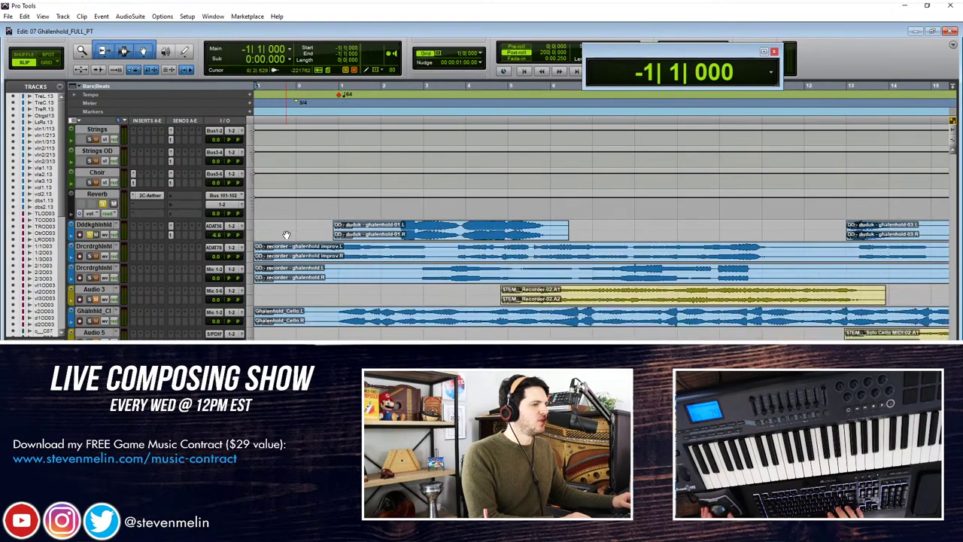
{"action": "left_click", "coordinate": [373, 229]}
{"action": "key", "text": "space"}
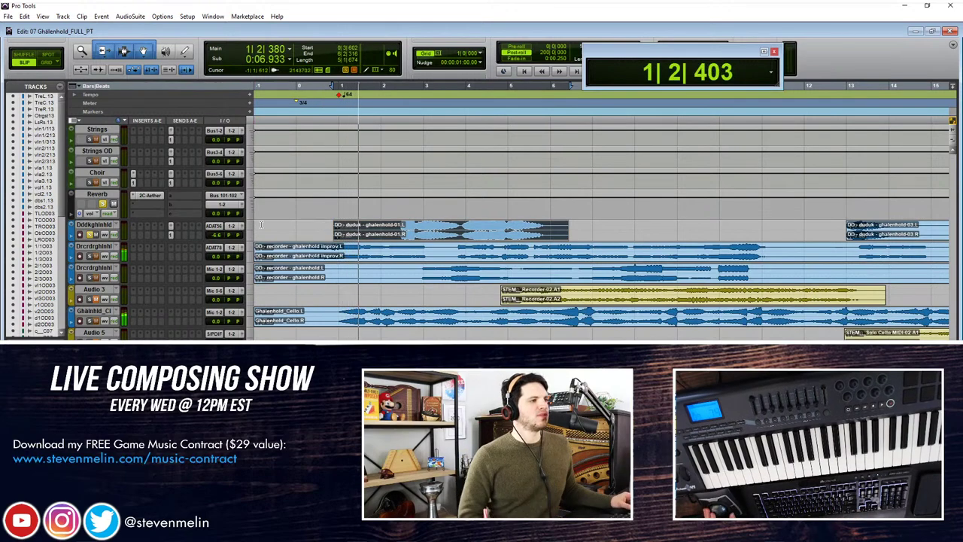
{"action": "left_click_drag", "start_coordinate": [398, 230], "coordinate": [326, 230]}
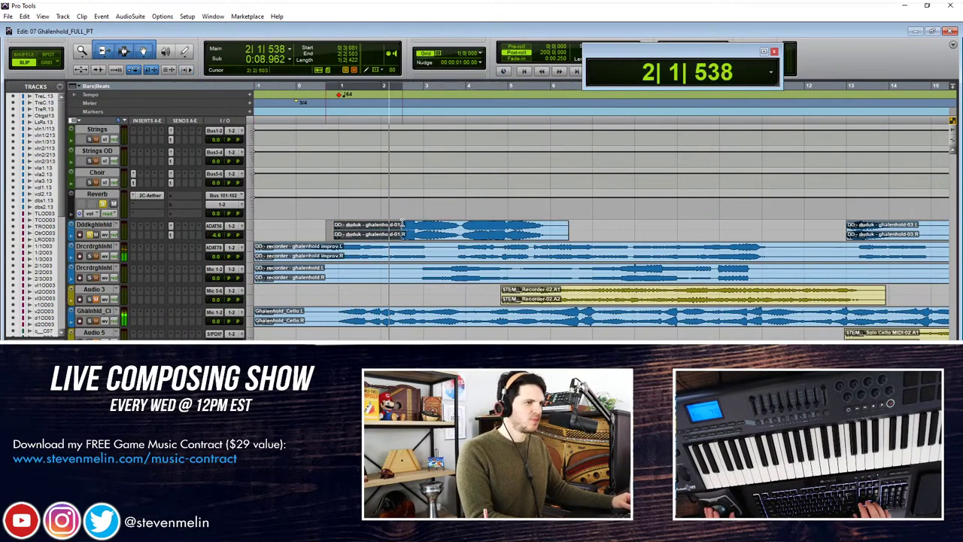
{"action": "key", "text": "BackSpace"}
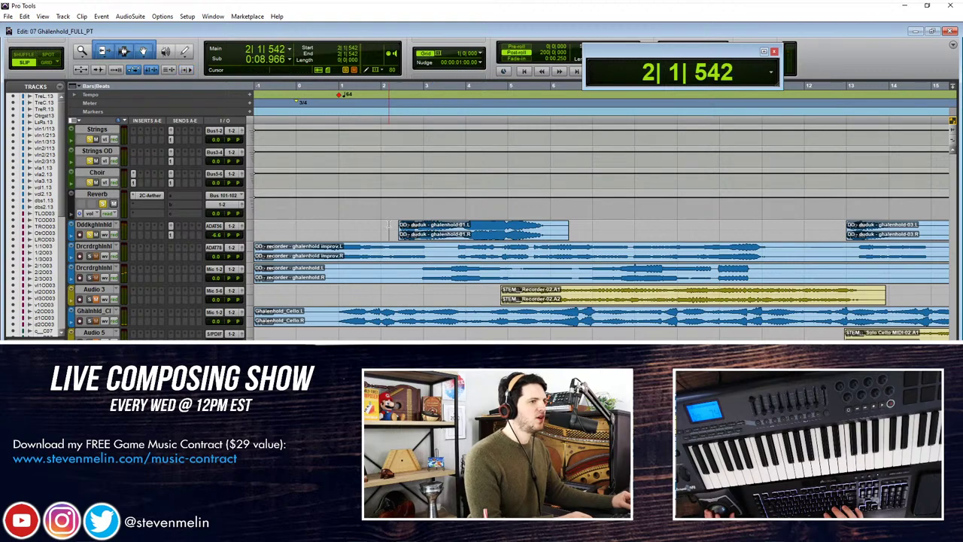
Step: Resume playback from 2|1|542, select the orchestral tracks from TreeL.13 downward and solo them
{"action": "scroll", "coordinate": [111, 200], "scroll_direction": "up", "scroll_amount": 3}
{"action": "scroll", "coordinate": [111, 199], "scroll_direction": "down", "scroll_amount": 1}
{"action": "key", "text": "space"}
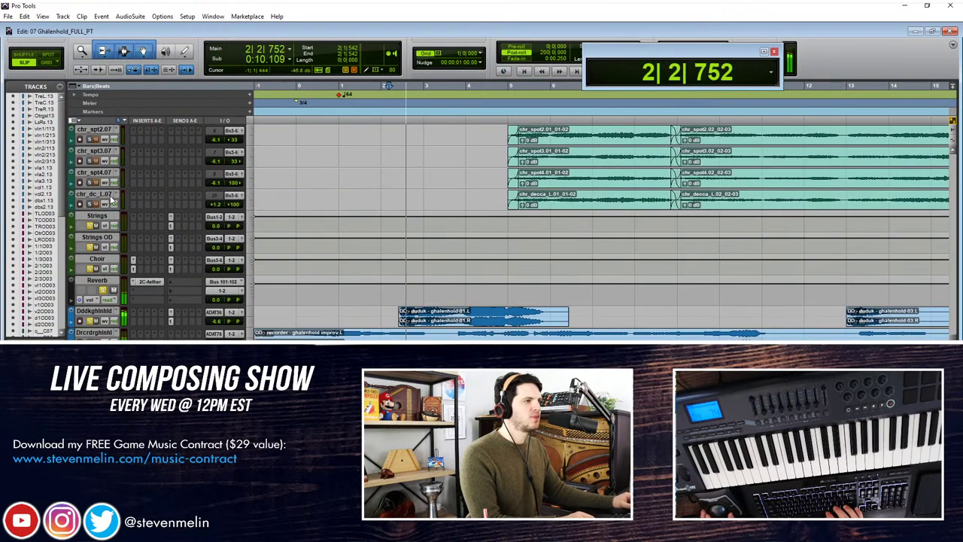
{"action": "scroll", "coordinate": [98, 173], "scroll_direction": "up", "scroll_amount": 10}
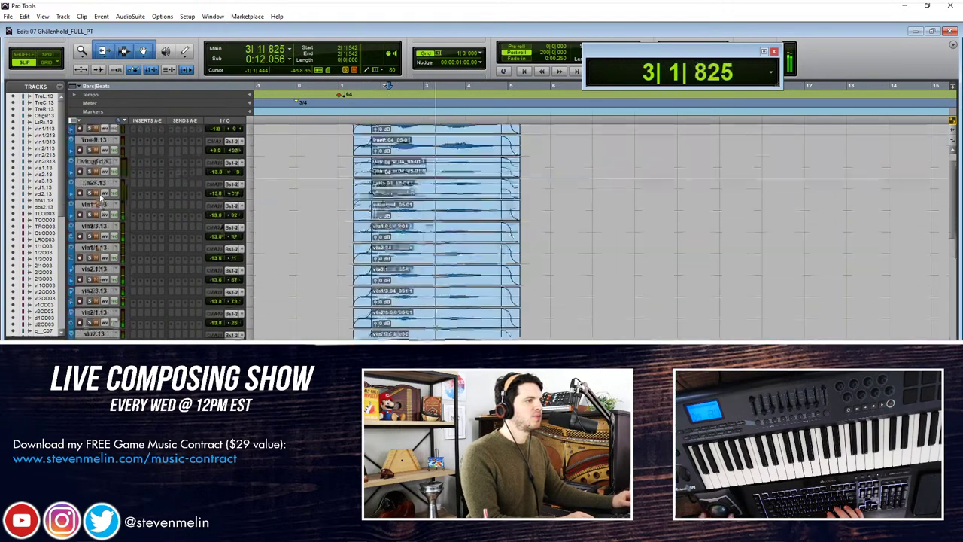
{"action": "left_click", "coordinate": [94, 131], "text": "alt"}
{"action": "left_click", "coordinate": [89, 140], "text": "alt+shift"}
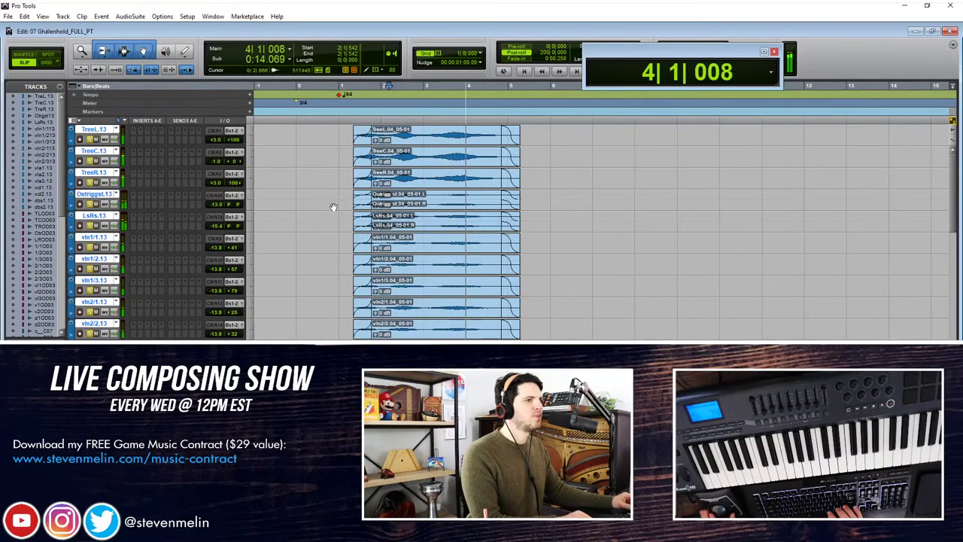
Step: Replay the session from just after bar 1 and raise the Strings bus volume to +4.2 dB
{"action": "key", "text": "t"}
{"action": "left_click", "coordinate": [434, 134]}
{"action": "scroll", "coordinate": [149, 184], "scroll_direction": "down", "scroll_amount": 10}
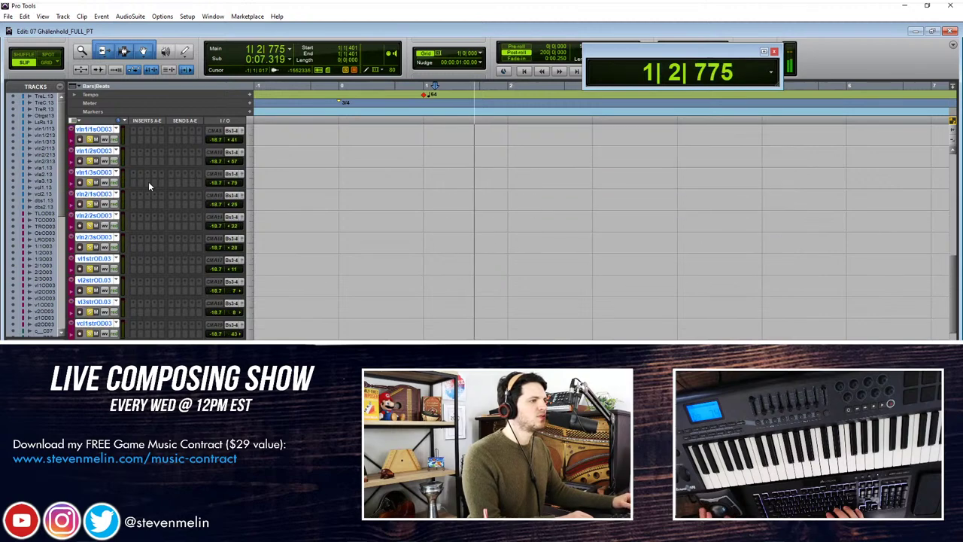
{"action": "scroll", "coordinate": [391, 188], "scroll_direction": "up", "scroll_amount": 10}
{"action": "key", "text": "Return"}
{"action": "key", "text": "space"}
{"action": "scroll", "coordinate": [151, 239], "scroll_direction": "down", "scroll_amount": 10}
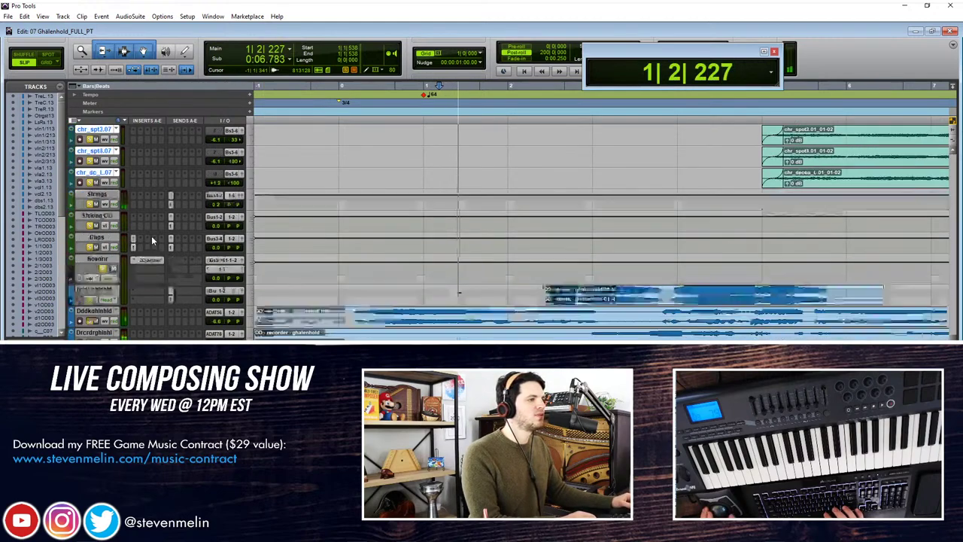
{"action": "left_click", "coordinate": [94, 312]}
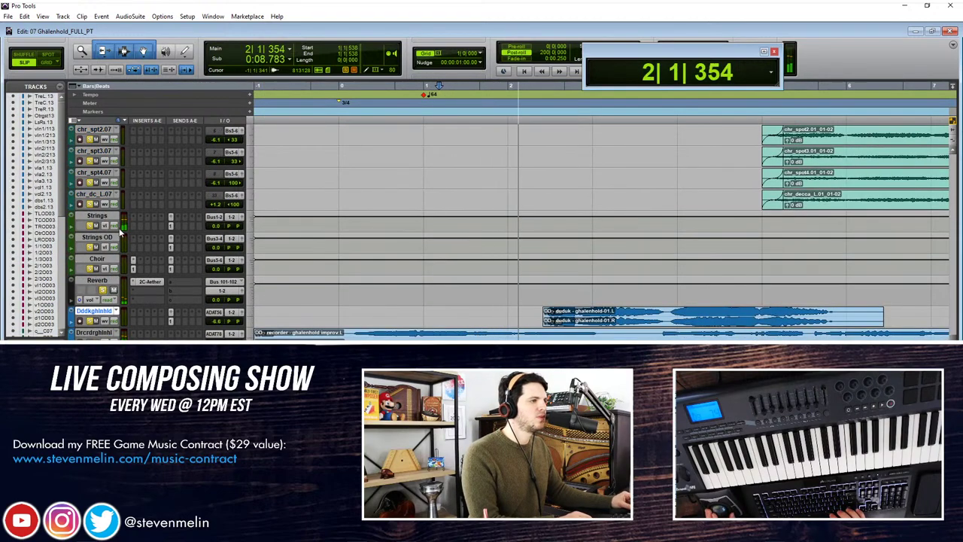
{"action": "left_click_drag", "start_coordinate": [215, 228], "coordinate": [216, 228]}
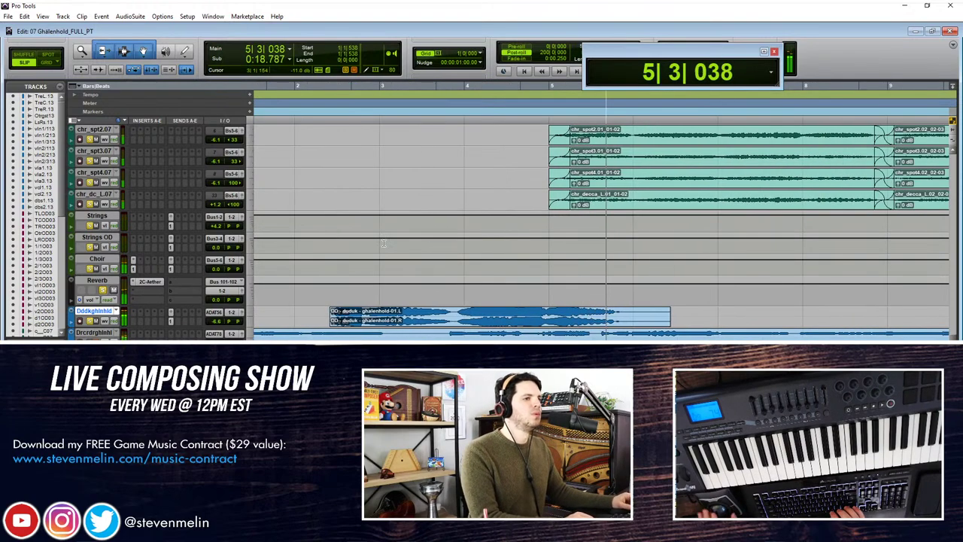
Step: Raise the Choir bus volume to +12.0 dB and select the first choir clips at bar 5 on all choir tracks
{"action": "left_click", "coordinate": [105, 263]}
{"action": "scroll", "coordinate": [202, 199], "scroll_direction": "up", "scroll_amount": 3}
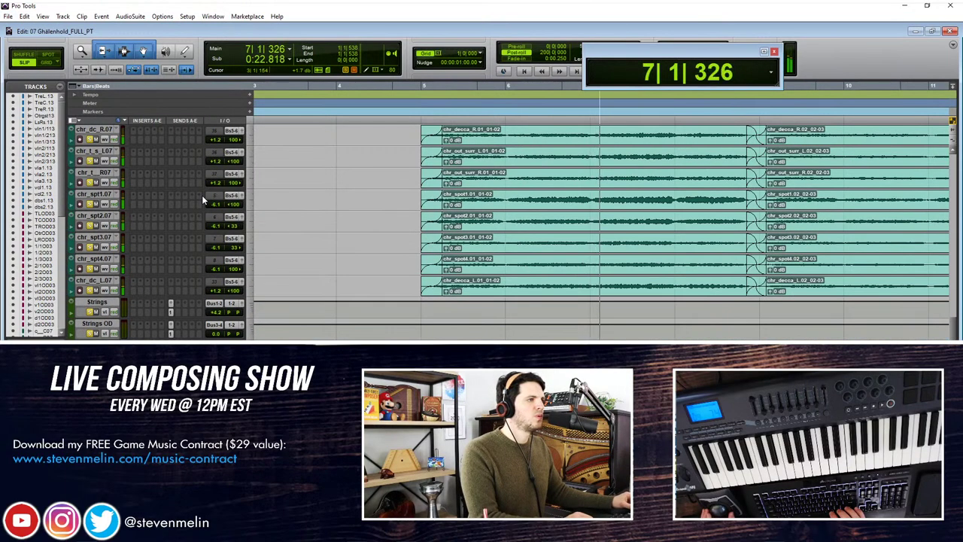
{"action": "left_click", "coordinate": [496, 295]}
{"action": "key", "text": "r"}
{"action": "key", "text": "r"}
{"action": "scroll", "coordinate": [470, 278], "scroll_direction": "up", "scroll_amount": 3}
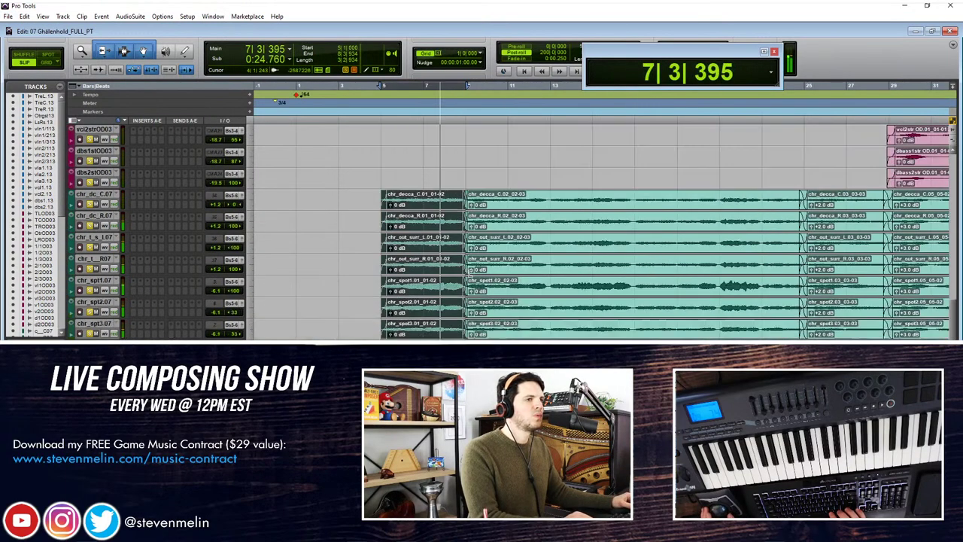
{"action": "key", "text": "r"}
{"action": "key", "text": "r"}
{"action": "key", "text": "r"}
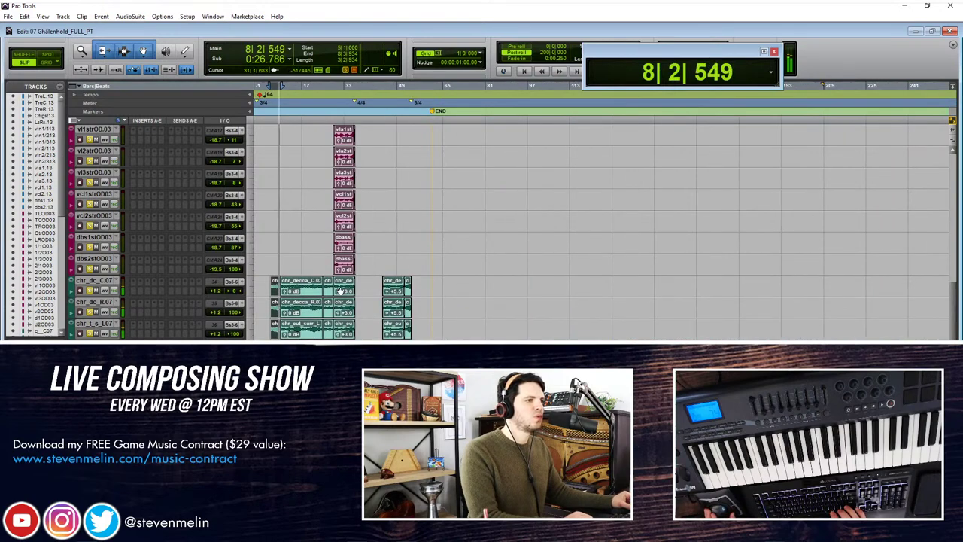
{"action": "scroll", "coordinate": [226, 316], "scroll_direction": "down", "scroll_amount": 9}
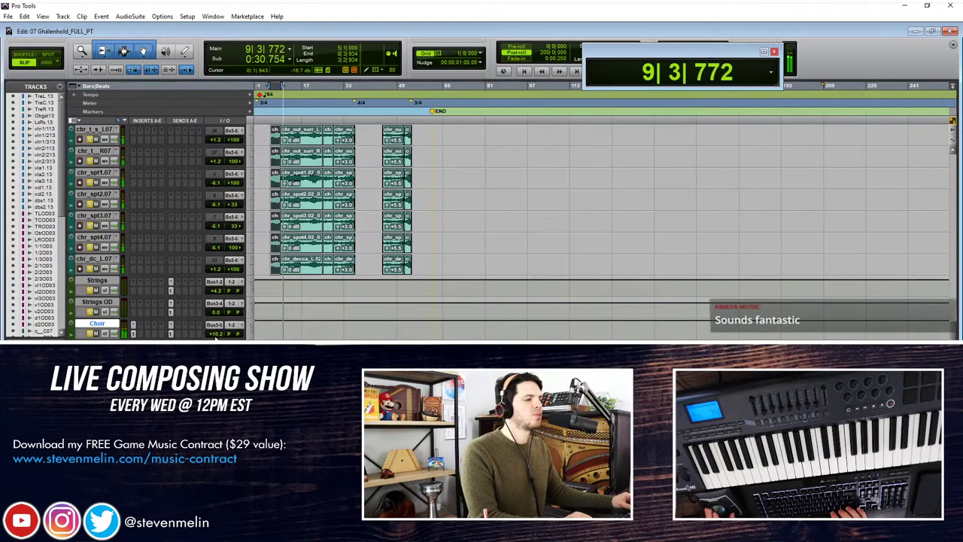
{"action": "scroll", "coordinate": [329, 195], "scroll_direction": "up", "scroll_amount": 3}
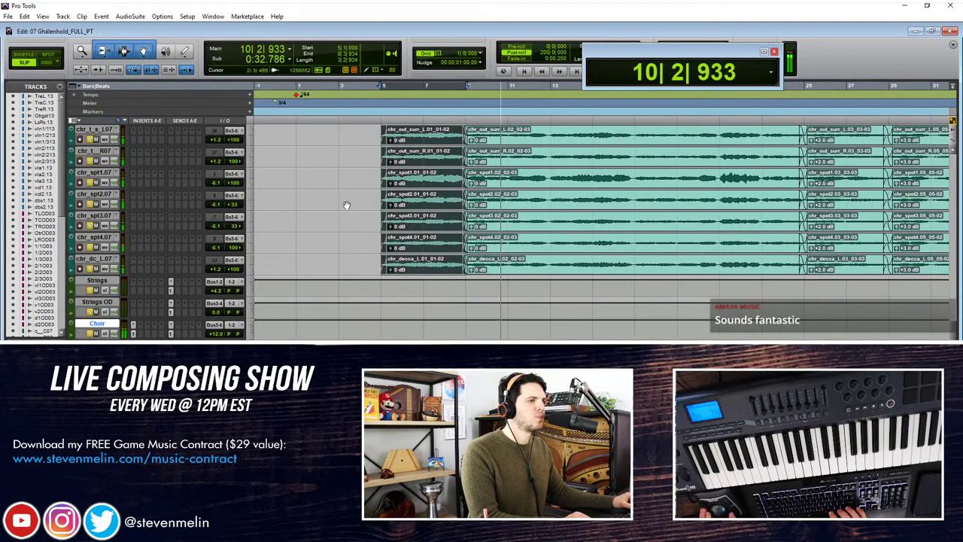
Step: Extend the selection across all choir clips to bar 53, raise their clip gain by 1.5 dB and set the Choir bus to +10.8 dB
{"action": "scroll", "coordinate": [440, 250], "scroll_direction": "down", "scroll_amount": 2}
{"action": "left_click", "coordinate": [562, 269], "text": "shift"}
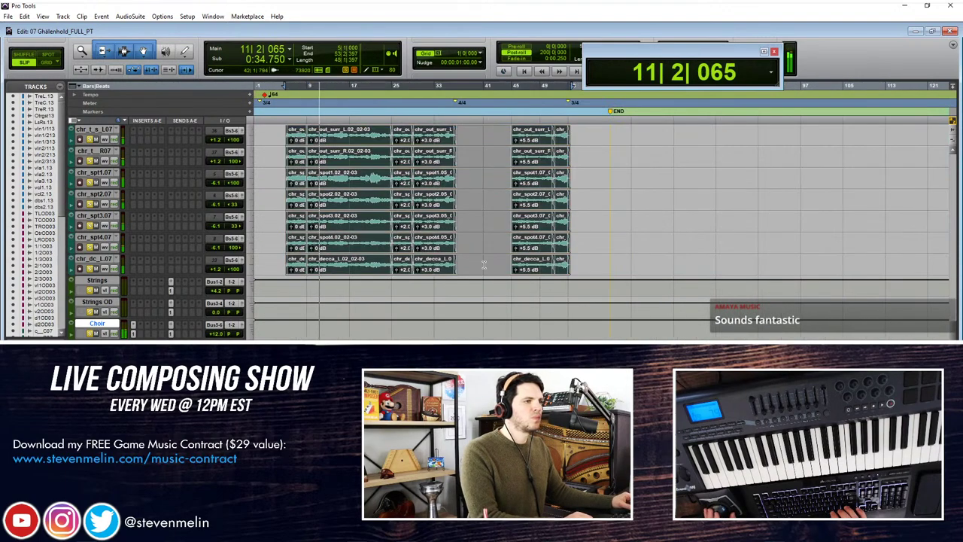
{"action": "scroll", "coordinate": [470, 261], "scroll_direction": "up", "scroll_amount": 3}
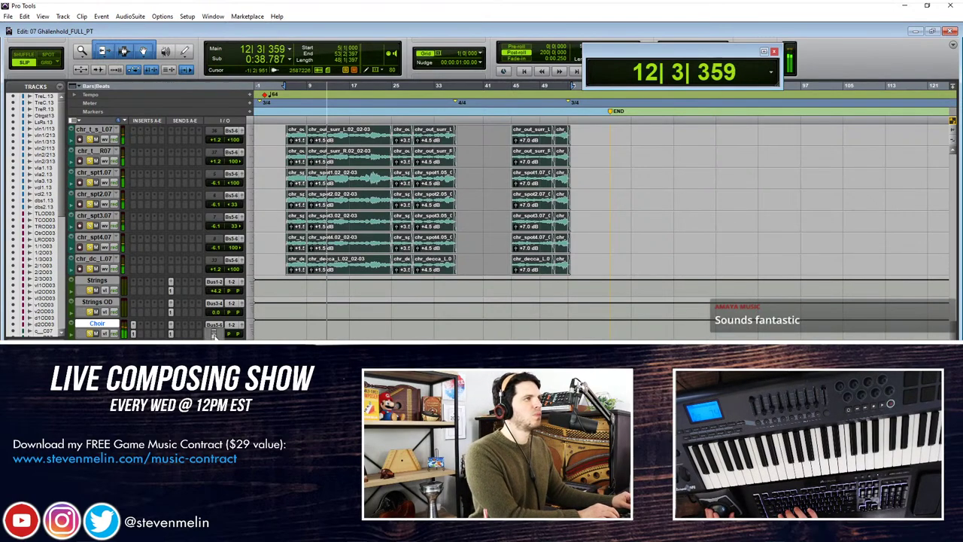
{"action": "left_click_drag", "start_coordinate": [215, 336], "coordinate": [214, 334]}
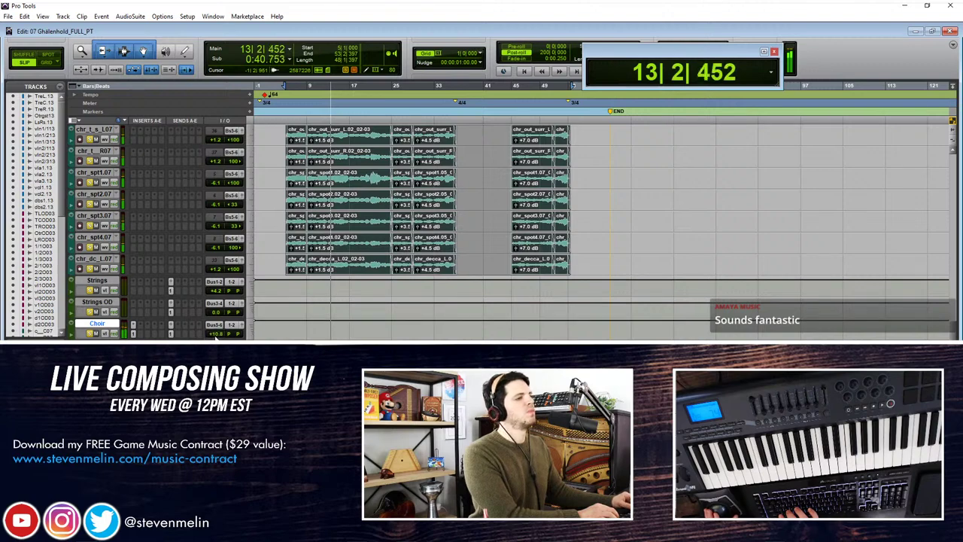
Step: Listen through bars 13 to 18 while examining the choir clips and the duduk and recorder tracks below them
{"action": "key", "text": "t"}
{"action": "key", "text": "t"}
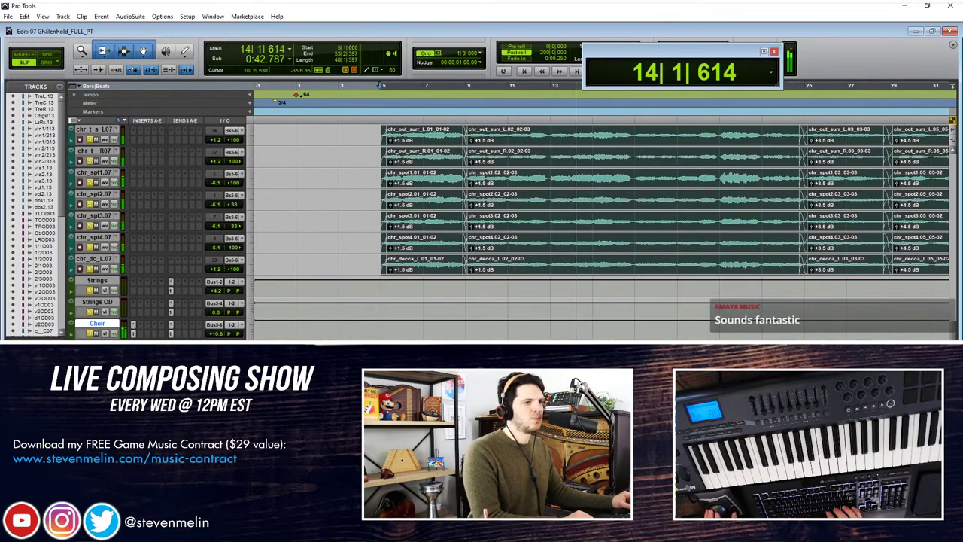
{"action": "left_click_drag", "start_coordinate": [609, 179], "coordinate": [553, 179]}
{"action": "key", "text": "t"}
{"action": "key", "text": "t"}
{"action": "key", "text": "t"}
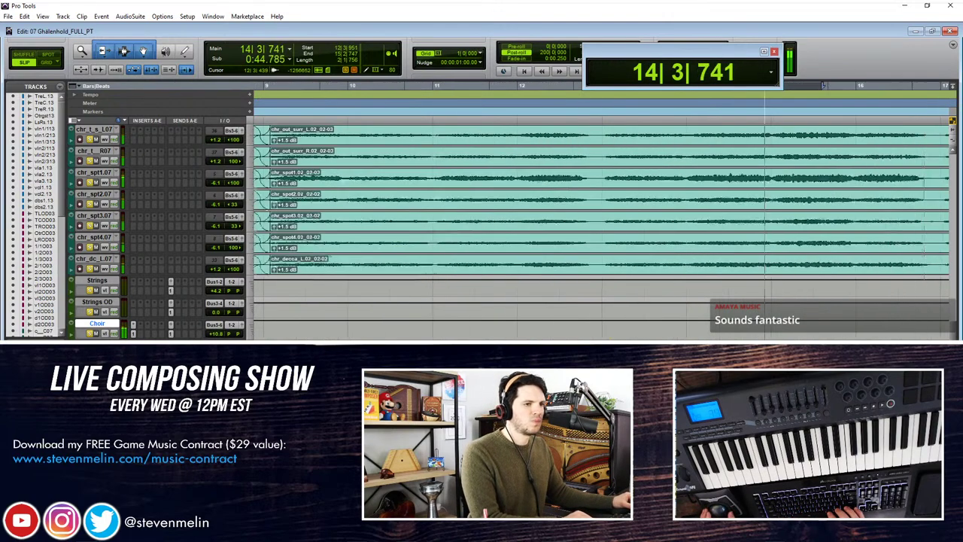
{"action": "key", "text": "r"}
{"action": "key", "text": "r"}
{"action": "key", "text": "r"}
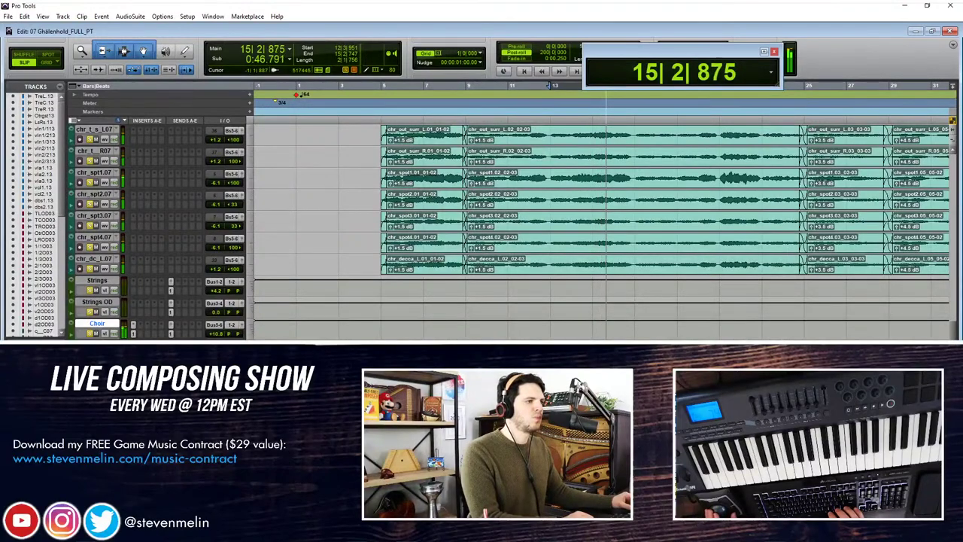
{"action": "key", "text": "r"}
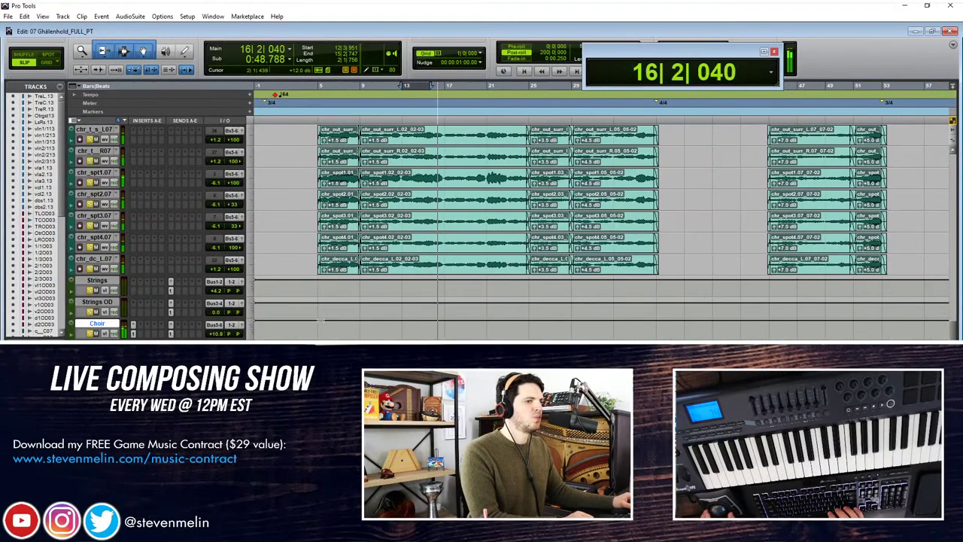
{"action": "scroll", "coordinate": [320, 321], "scroll_direction": "down", "scroll_amount": 1}
{"action": "key", "text": "t"}
{"action": "key", "text": "t"}
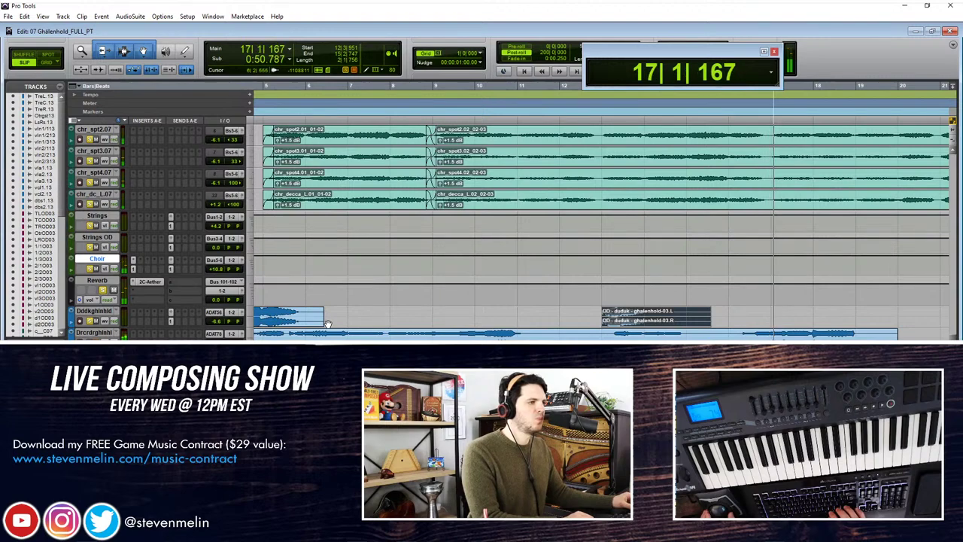
{"action": "key", "text": "r"}
{"action": "scroll", "coordinate": [329, 324], "scroll_direction": "down", "scroll_amount": 1}
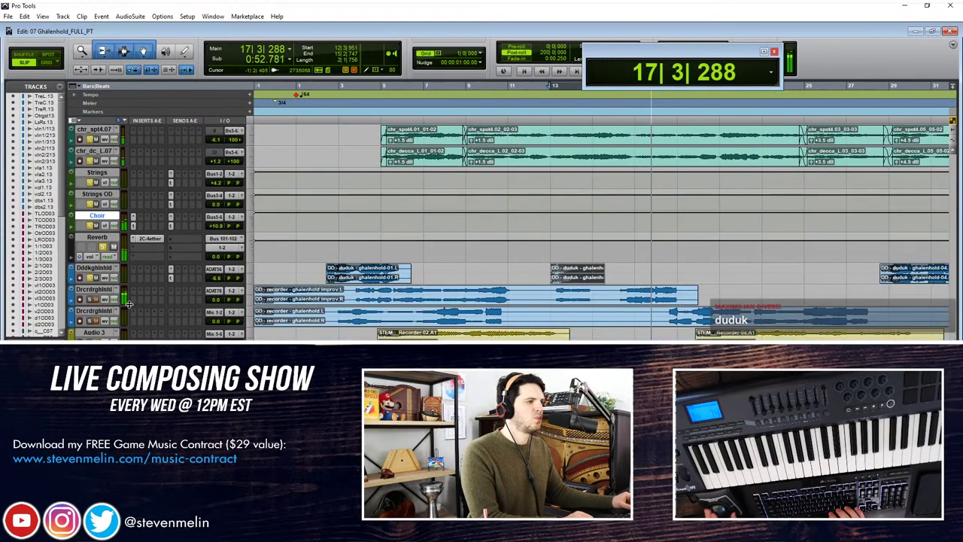
Step: Stop playback and return the cursor to the session start
{"action": "key", "text": "space"}
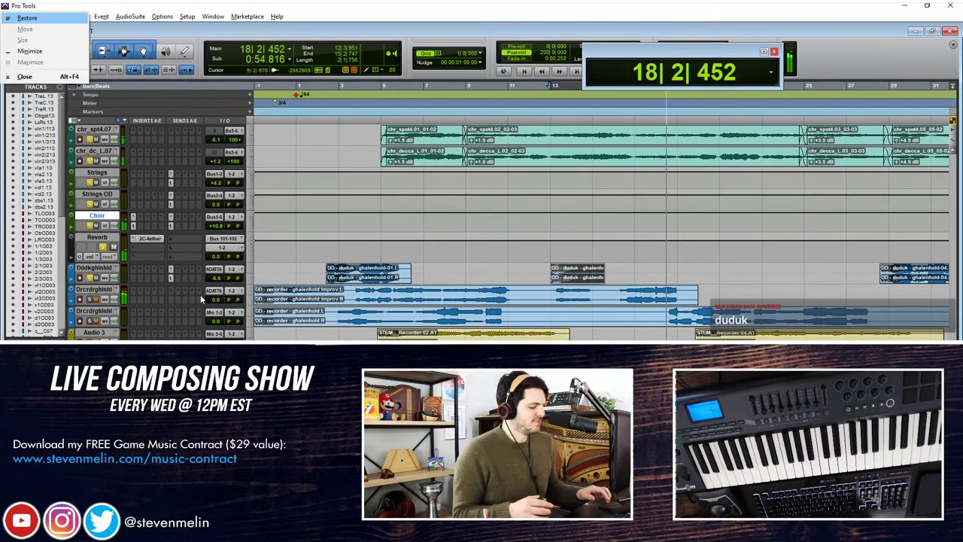
{"action": "left_click", "coordinate": [288, 272]}
{"action": "key", "text": "space"}
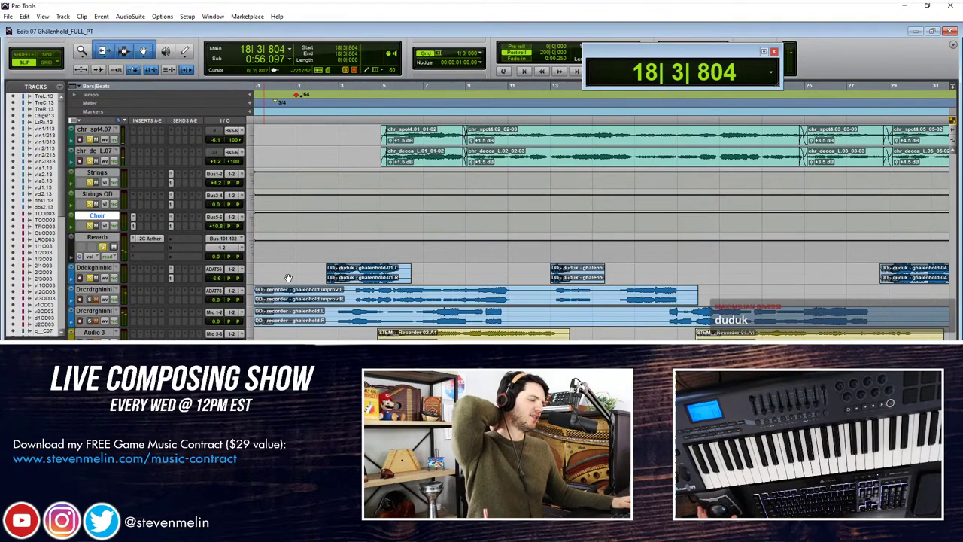
{"action": "left_click", "coordinate": [287, 273]}
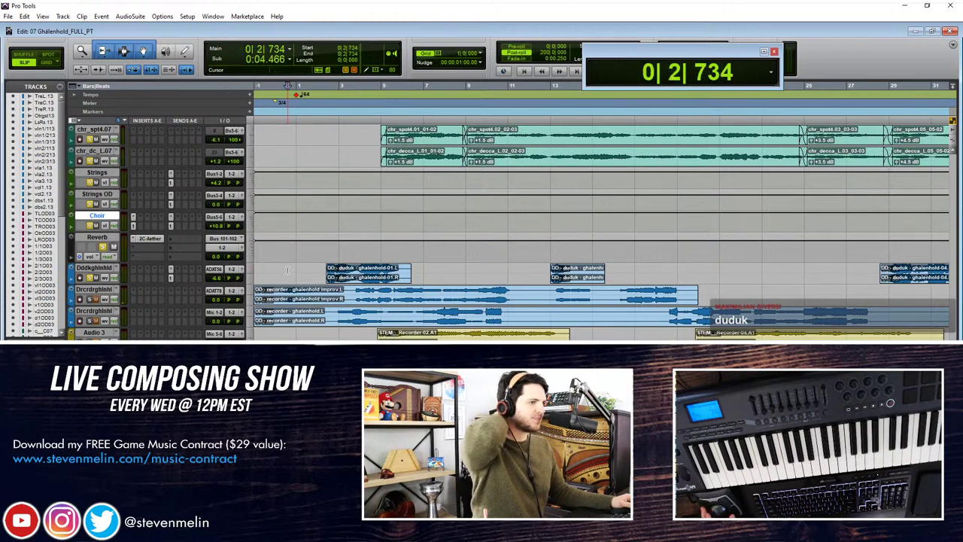
{"action": "key", "text": "Return"}
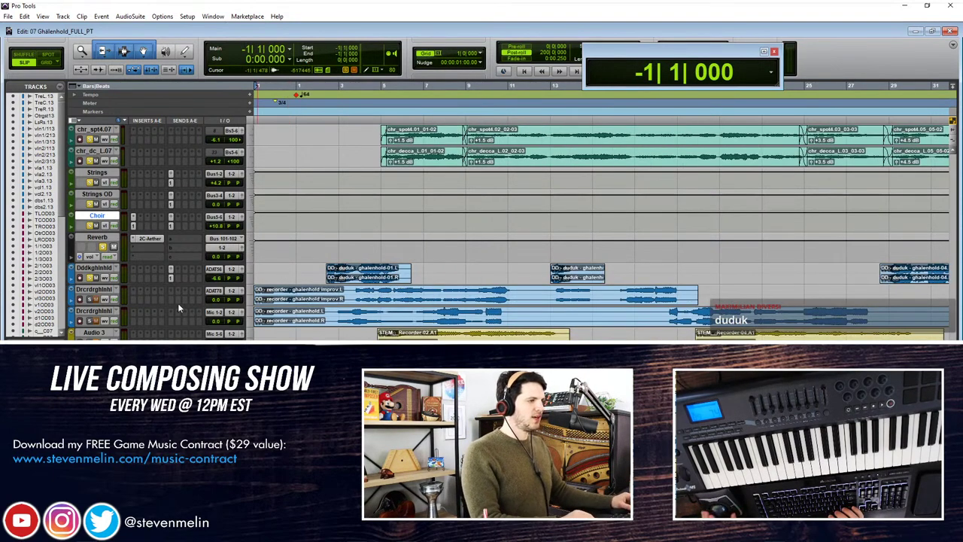
Step: Solo the non-improvised recorder track and move its whole clip in Grid mode to start at bar 1
{"action": "left_click", "coordinate": [106, 291]}
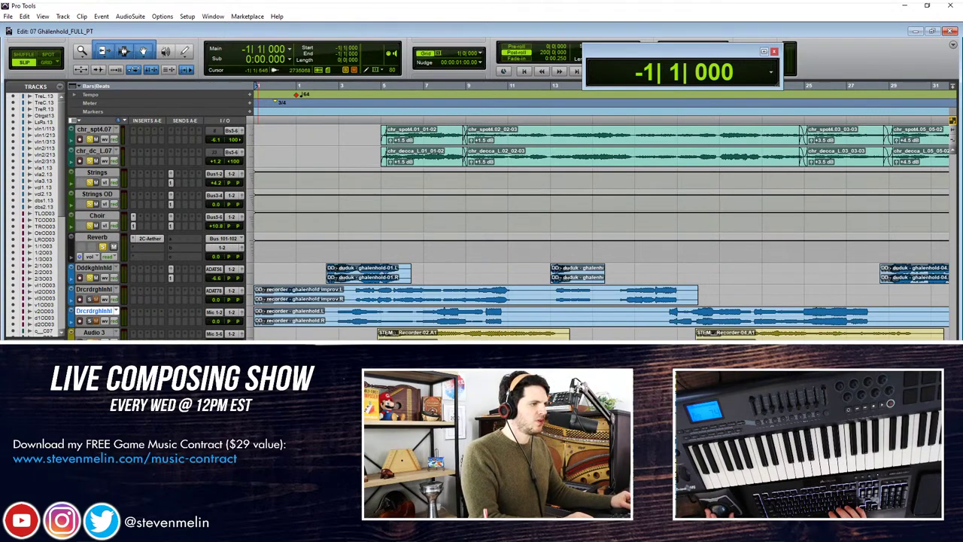
{"action": "left_click", "coordinate": [350, 331]}
{"action": "triple_click", "coordinate": [344, 323]}
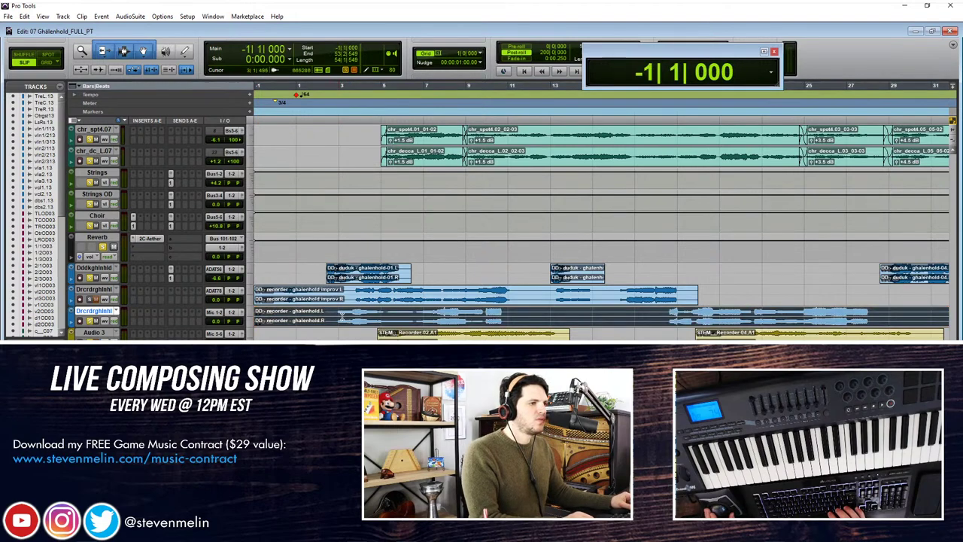
{"action": "key", "text": "F4"}
{"action": "left_click", "coordinate": [344, 316]}
{"action": "left_click_drag", "start_coordinate": [345, 320], "coordinate": [378, 320]}
{"action": "left_click", "coordinate": [402, 317]}
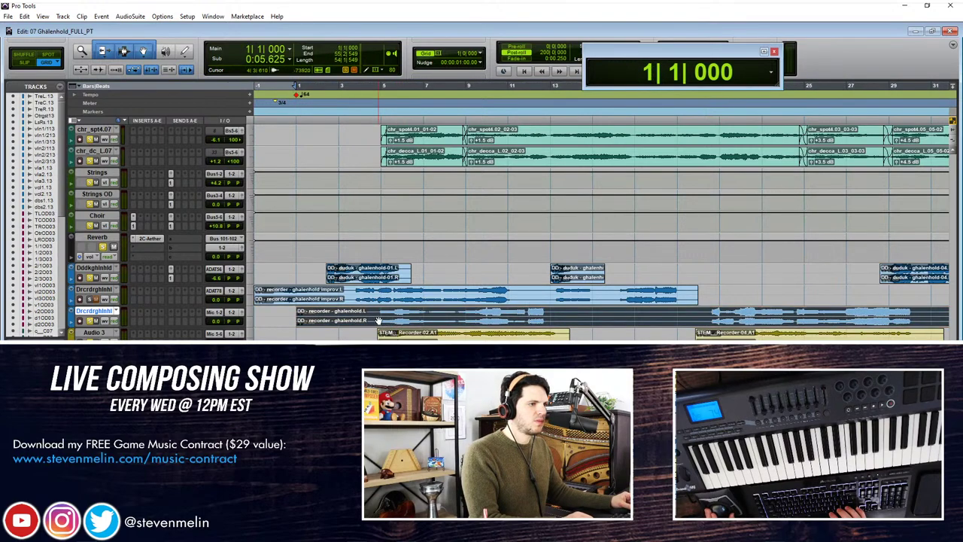
Step: Play the moved recorder clip against the orchestra from around 6|1|333
{"action": "left_click", "coordinate": [375, 315]}
{"action": "key", "text": "t"}
{"action": "key", "text": "space"}
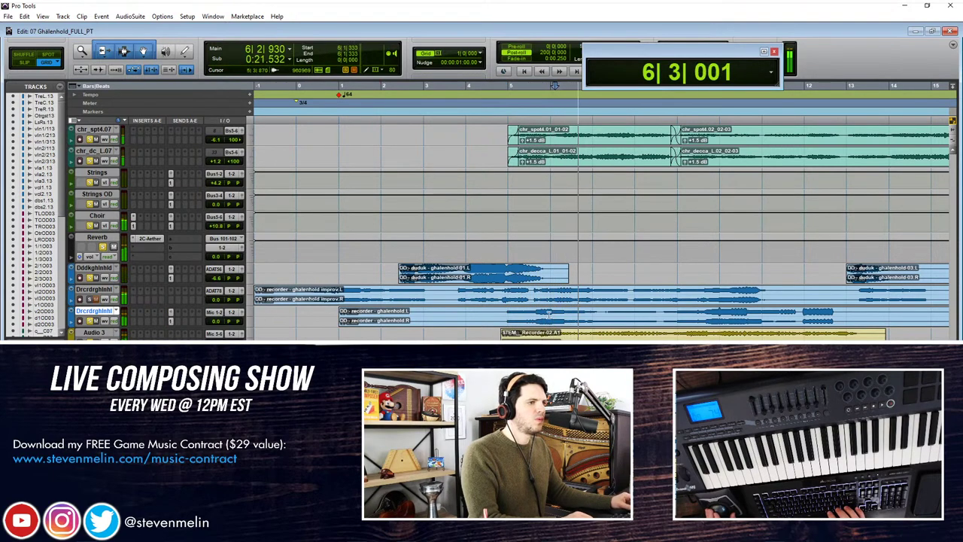
Step: Delete the Audio 3 track with its recorder stem clips
{"action": "key", "text": "r"}
{"action": "key", "text": "r"}
{"action": "key", "text": "r"}
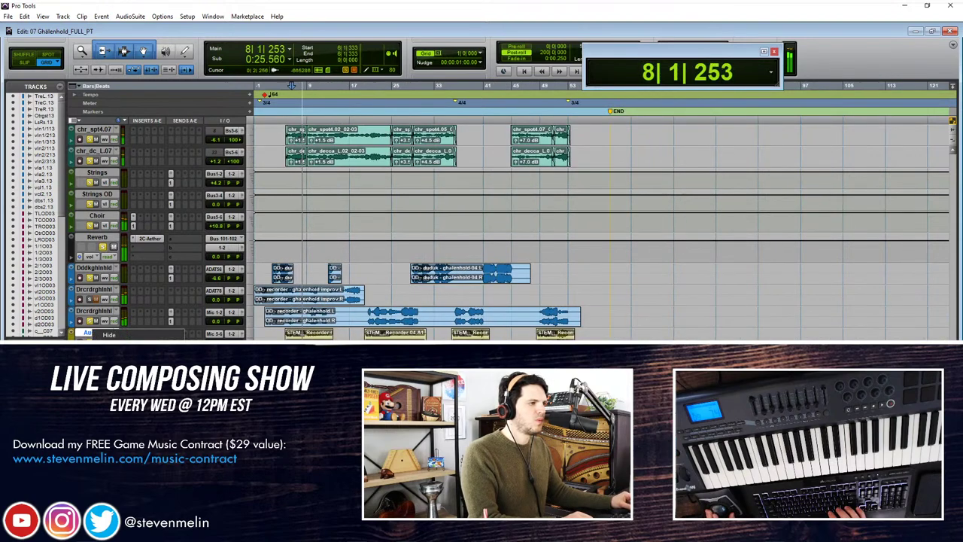
{"action": "left_click", "coordinate": [120, 440]}
{"action": "key", "text": "Return"}
Step: Set the moved recorder track's volume to +4.2 dB and raise its Bus 101-102 reverb send to -3.3 dB
{"action": "left_click_drag", "start_coordinate": [215, 321], "coordinate": [215, 316]}
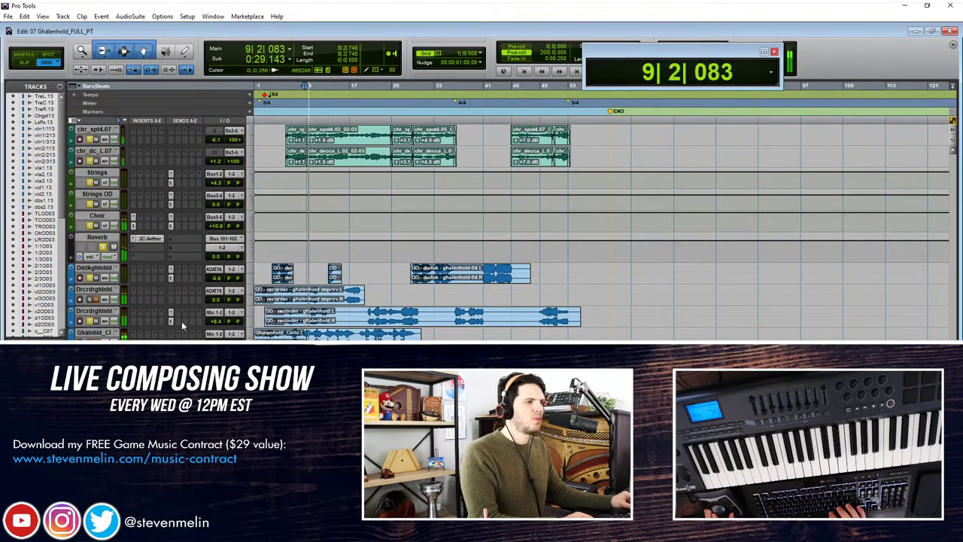
{"action": "left_click", "coordinate": [172, 321]}
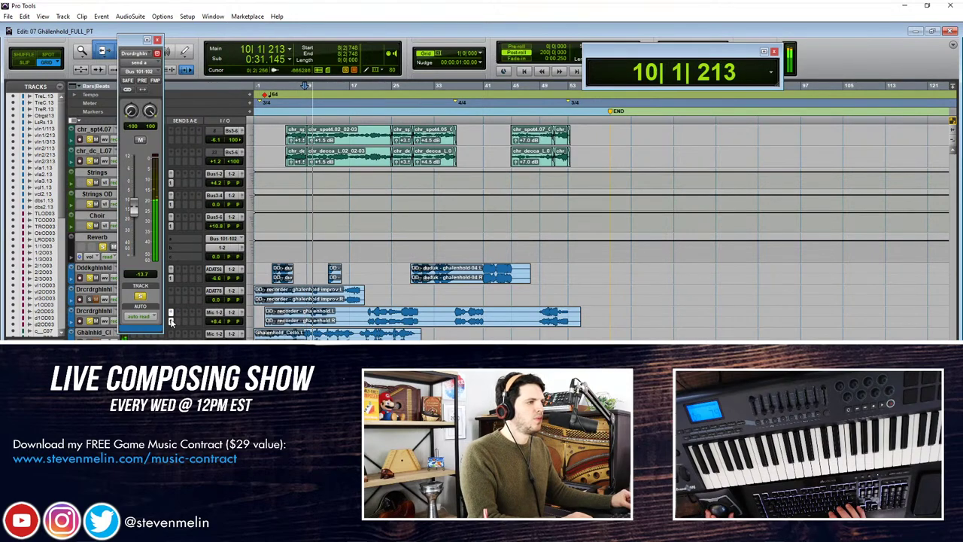
{"action": "left_click_drag", "start_coordinate": [134, 203], "coordinate": [133, 189]}
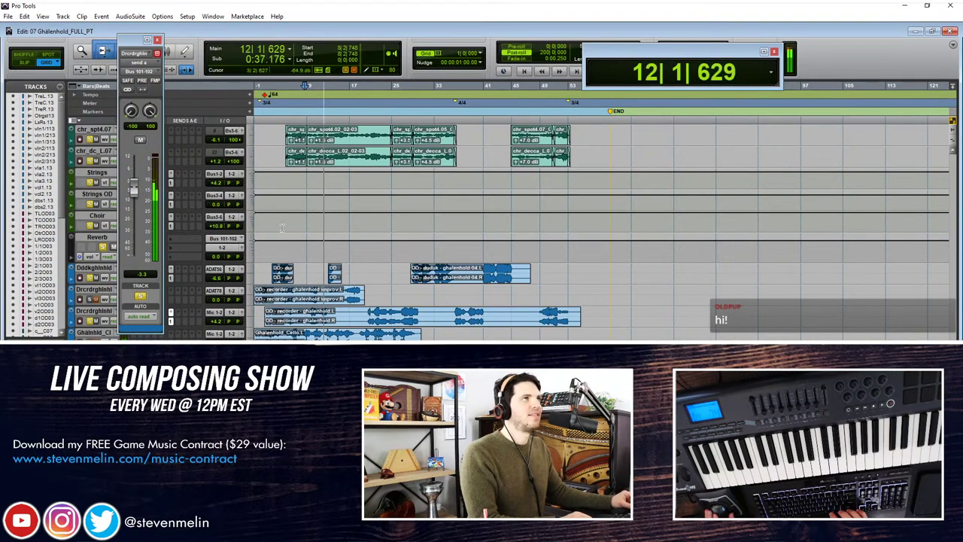
Step: Extend the end of the second duduk clip to bar 16
{"action": "scroll", "coordinate": [384, 240], "scroll_direction": "down", "scroll_amount": 2}
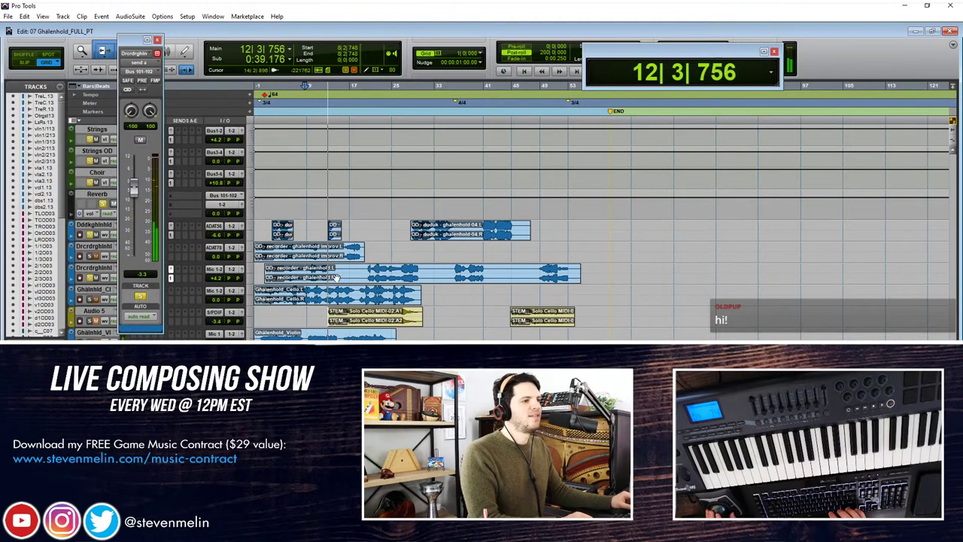
{"action": "key", "text": "t"}
{"action": "key", "text": "t"}
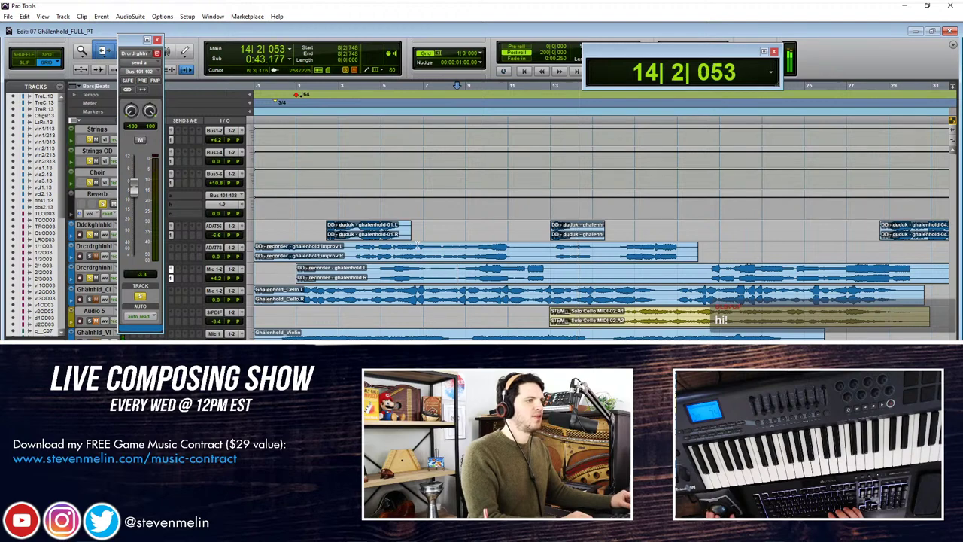
{"action": "scroll", "coordinate": [550, 209], "scroll_direction": "right", "scroll_amount": 3}
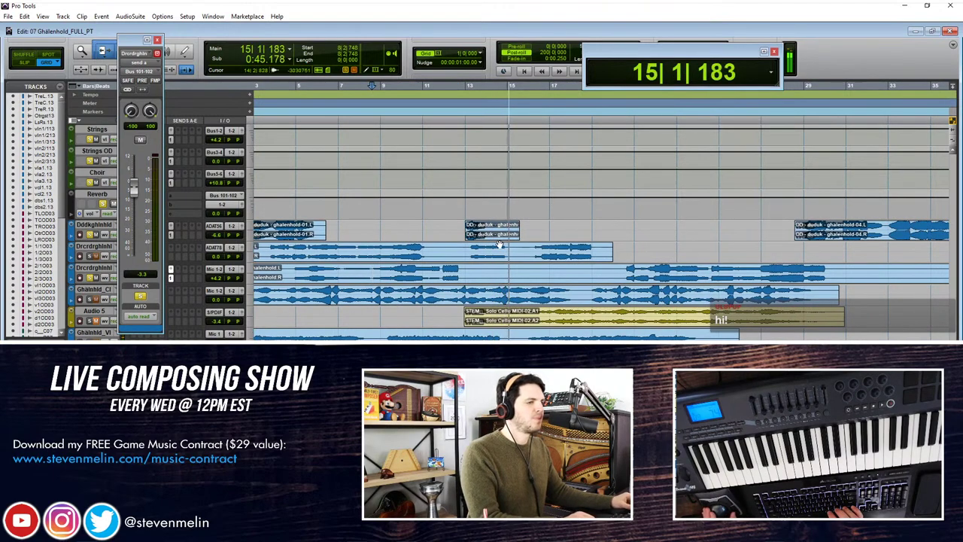
{"action": "scroll", "coordinate": [498, 244], "scroll_direction": "right", "scroll_amount": 2}
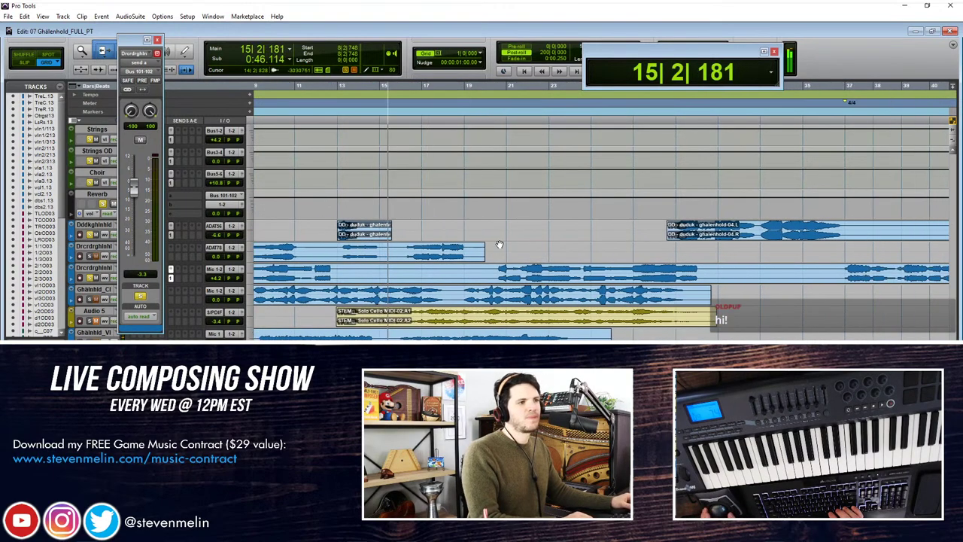
{"action": "left_click", "coordinate": [373, 235]}
{"action": "mouse_move", "coordinate": [390, 232]}
{"action": "left_mouse_down"}
{"action": "mouse_move", "coordinate": [485, 232]}
{"action": "mouse_move", "coordinate": [400, 232]}
{"action": "left_mouse_up"}
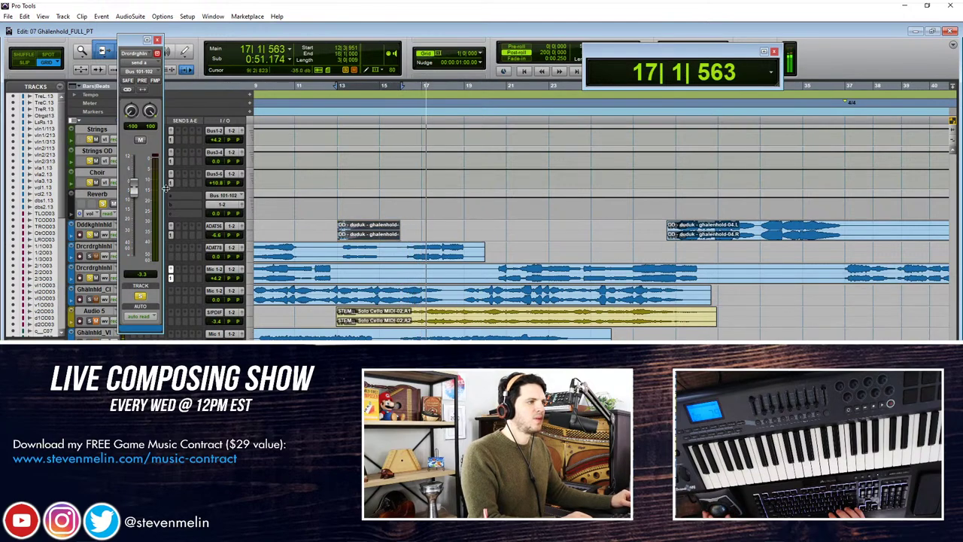
Step: Lower the moved recorder track's Bus 101-102 reverb send to -8.9 dB
{"action": "left_click", "coordinate": [157, 40]}
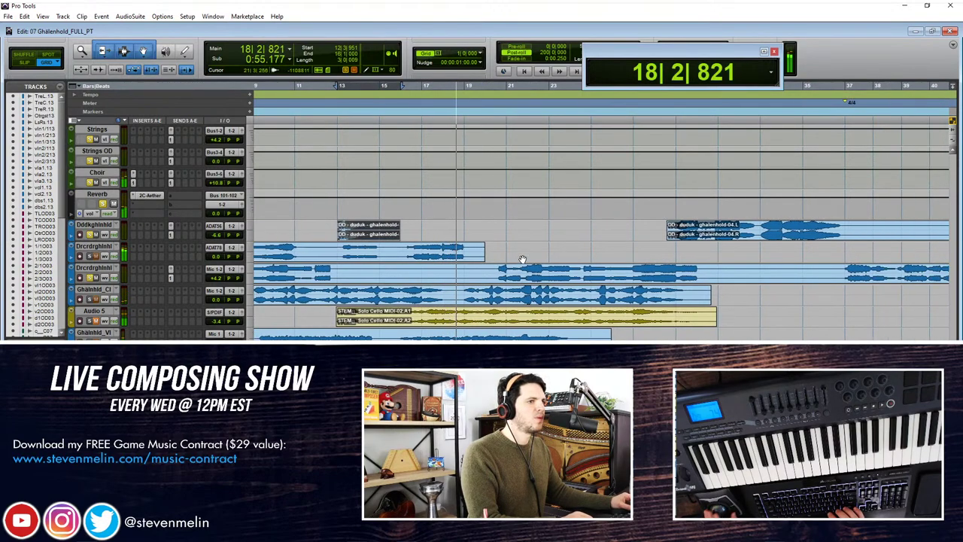
{"action": "left_click", "coordinate": [487, 269]}
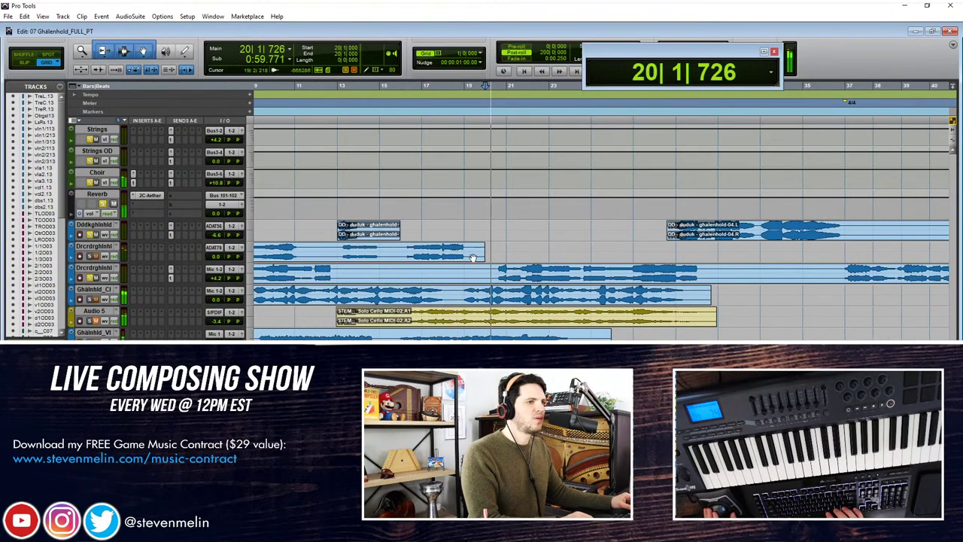
{"action": "left_click", "coordinate": [172, 271]}
{"action": "left_click_drag", "start_coordinate": [134, 190], "coordinate": [132, 200]}
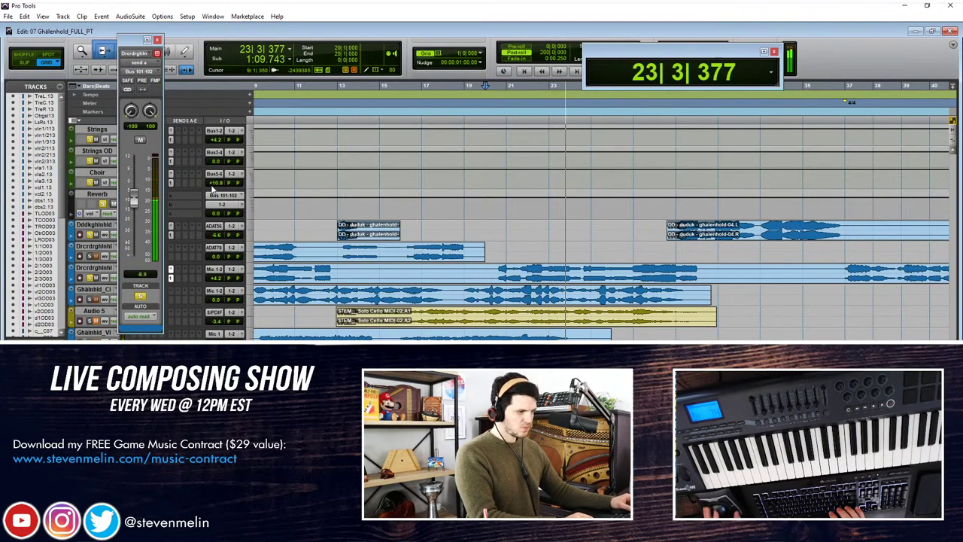
{"action": "left_click", "coordinate": [157, 40]}
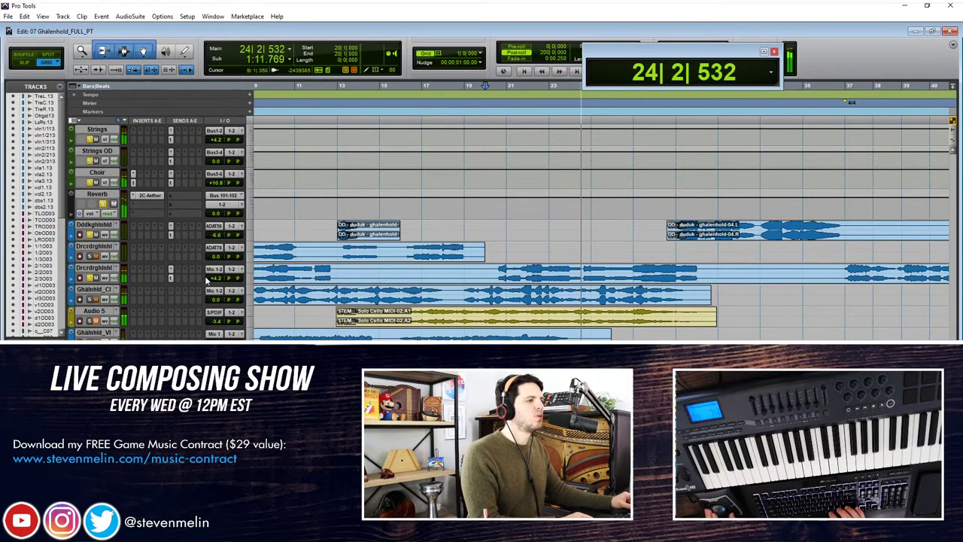
{"action": "left_click_drag", "start_coordinate": [214, 279], "coordinate": [212, 277]}
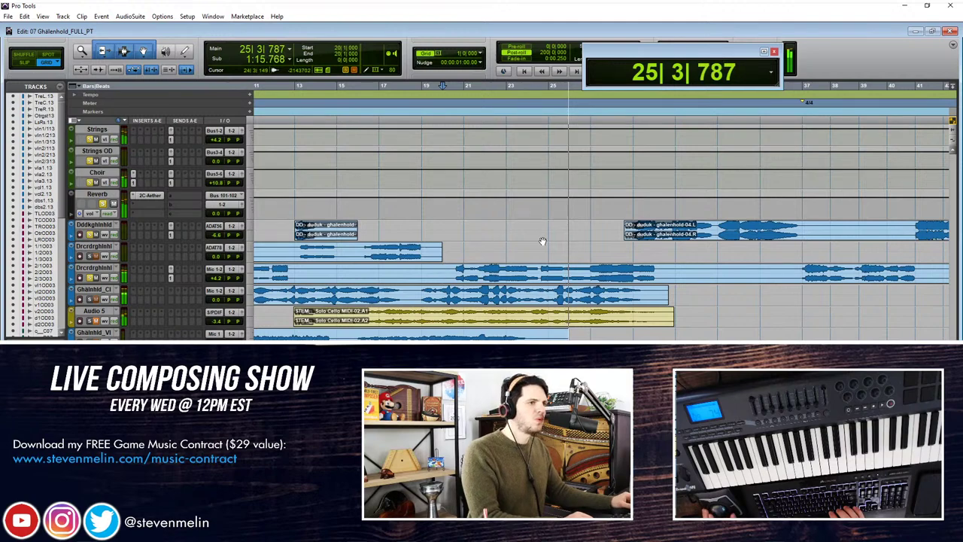
Step: Raise the Strings track's volume to +9.0 dB and check its Bus 101-102 reverb send level
{"action": "scroll", "coordinate": [159, 183], "scroll_direction": "up", "scroll_amount": 3}
{"action": "left_click_drag", "start_coordinate": [215, 204], "coordinate": [216, 198]}
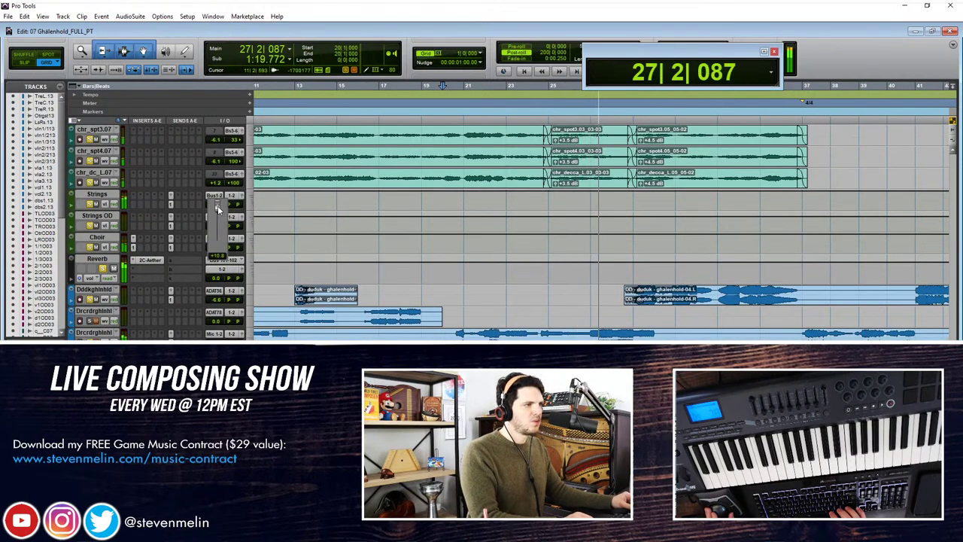
{"action": "left_click", "coordinate": [170, 198]}
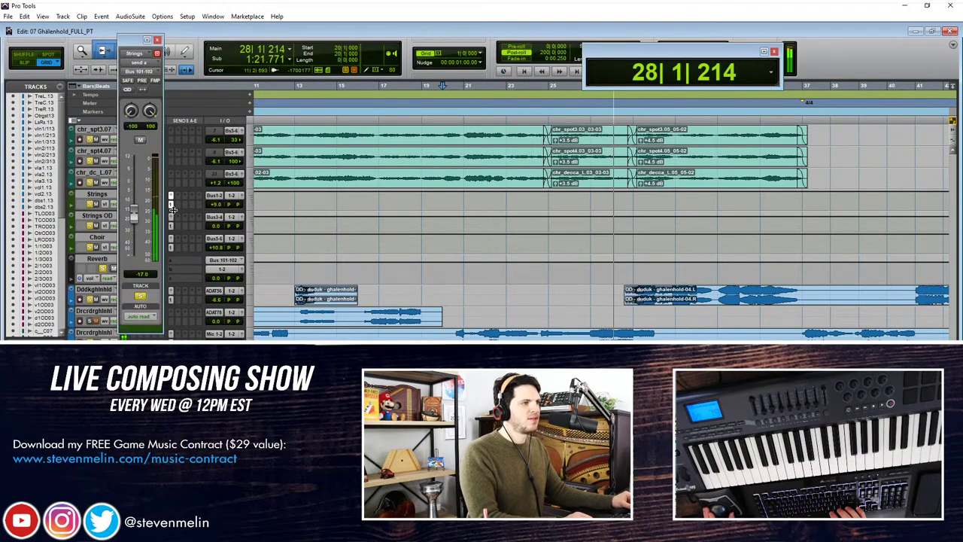
{"action": "left_click_drag", "start_coordinate": [133, 216], "coordinate": [133, 210]}
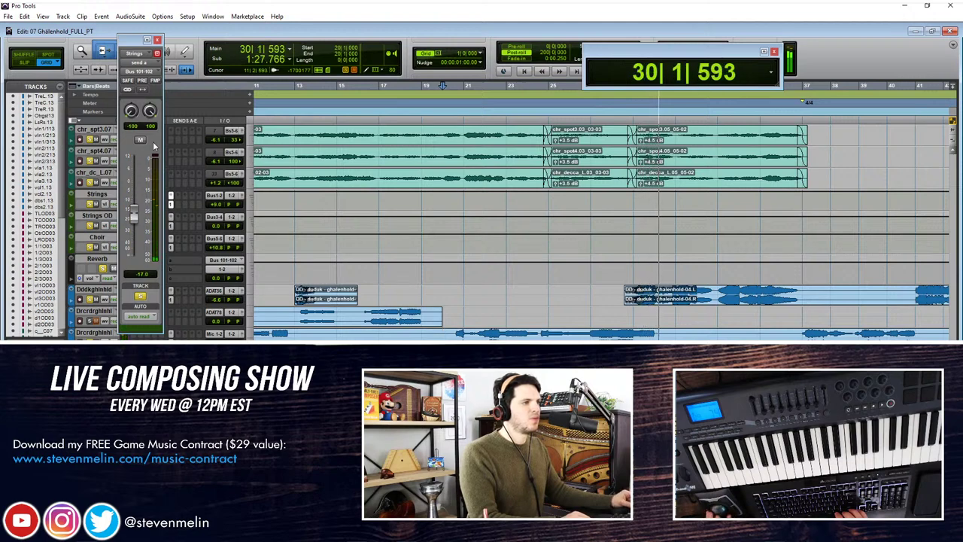
{"action": "left_click", "coordinate": [157, 40]}
Step: Set the duduk track's Bus 101-102 reverb send to -9.0 dB while its long clip from bar 29 plays
{"action": "scroll", "coordinate": [607, 310], "scroll_direction": "right", "scroll_amount": 1}
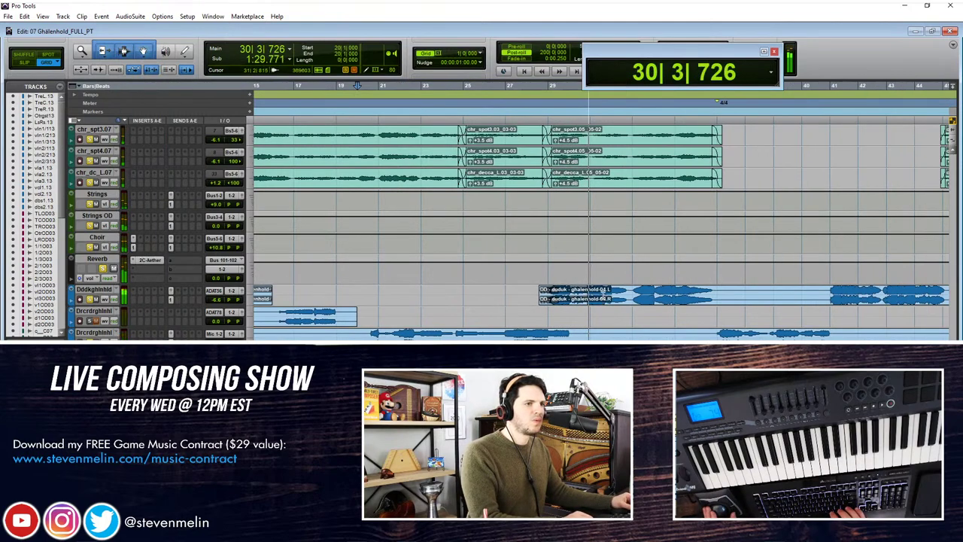
{"action": "left_click", "coordinate": [602, 299]}
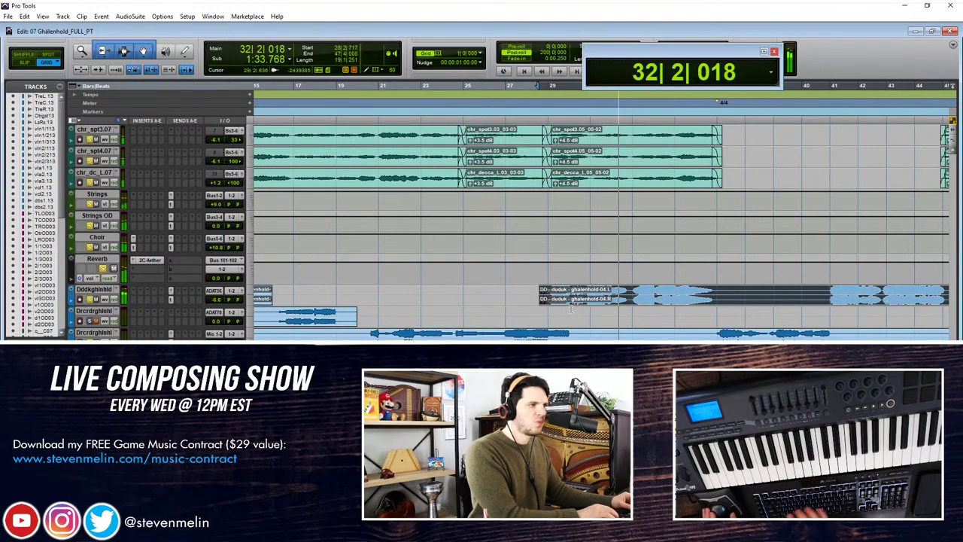
{"action": "scroll", "coordinate": [526, 289], "scroll_direction": "right", "scroll_amount": 2}
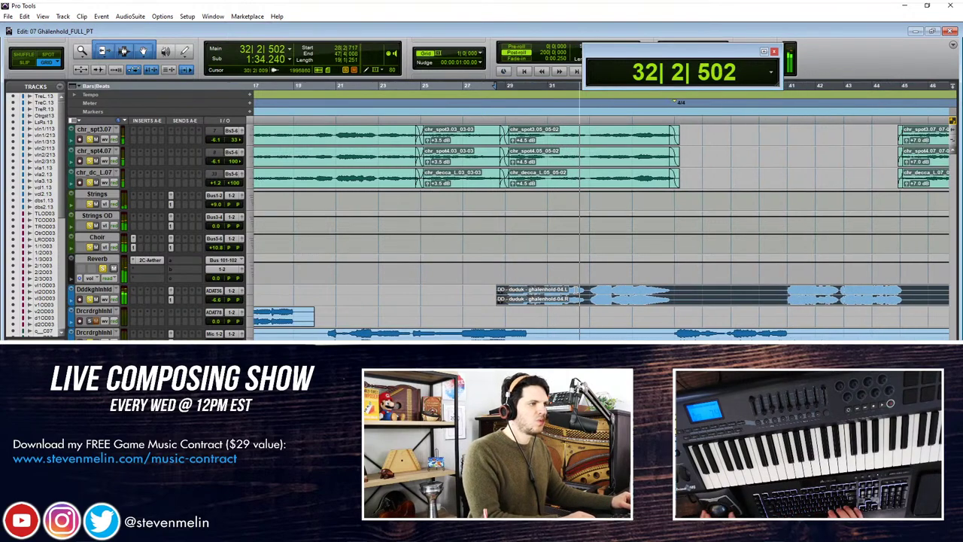
{"action": "left_click", "coordinate": [169, 300]}
{"action": "left_click_drag", "start_coordinate": [133, 194], "coordinate": [133, 199]}
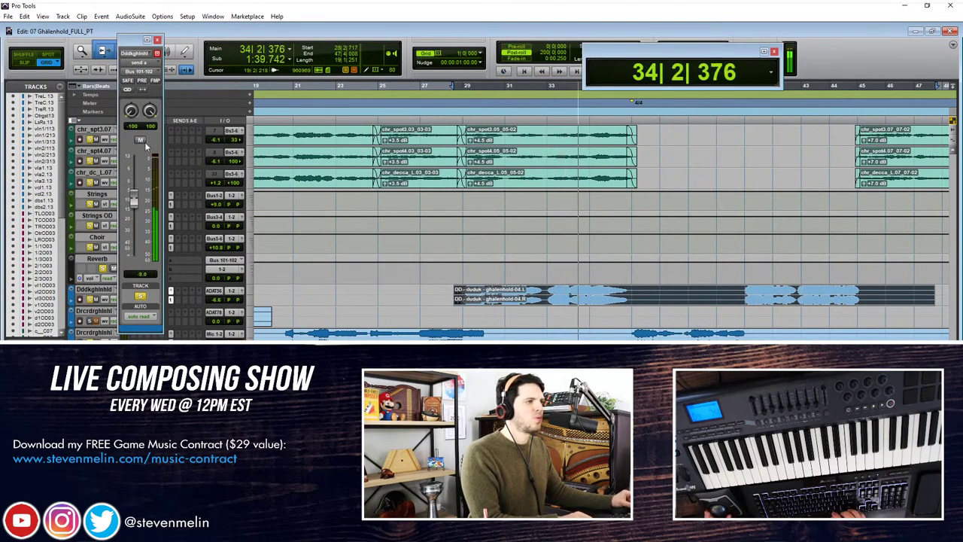
{"action": "left_click", "coordinate": [156, 40]}
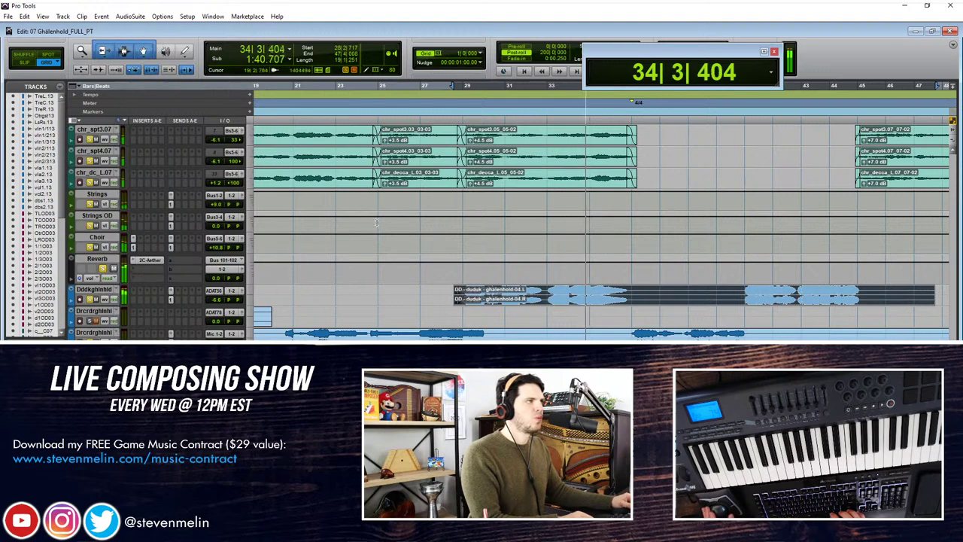
{"action": "left_click", "coordinate": [541, 311]}
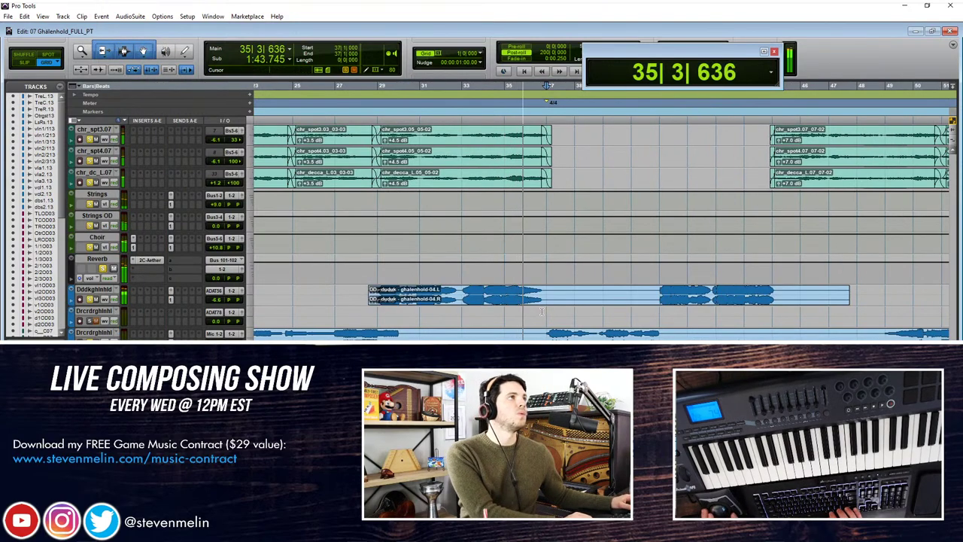
Step: Delete the silent stretch between bars 31 and 37 from the clip on the second recorder track, and stop playback
{"action": "scroll", "coordinate": [541, 311], "scroll_direction": "down", "scroll_amount": 1}
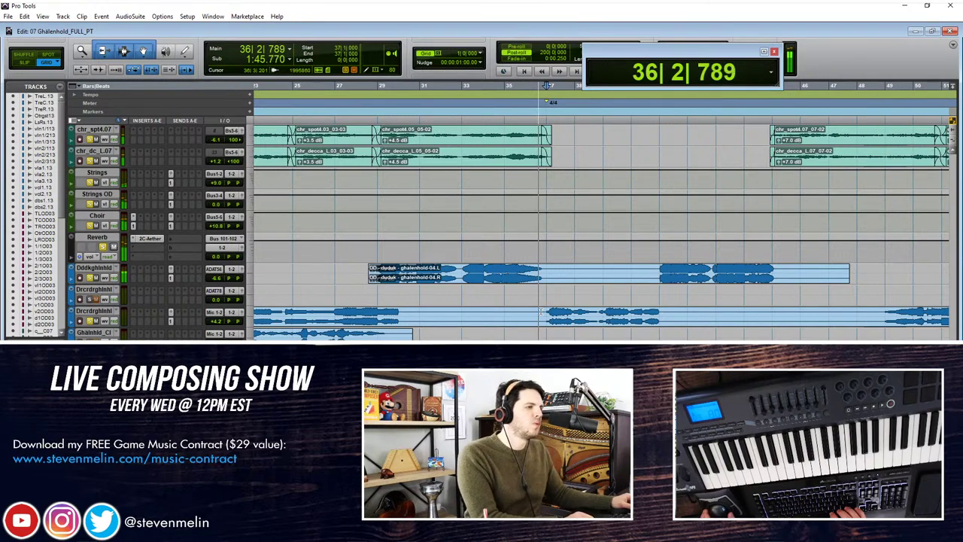
{"action": "scroll", "coordinate": [540, 309], "scroll_direction": "down", "scroll_amount": 1}
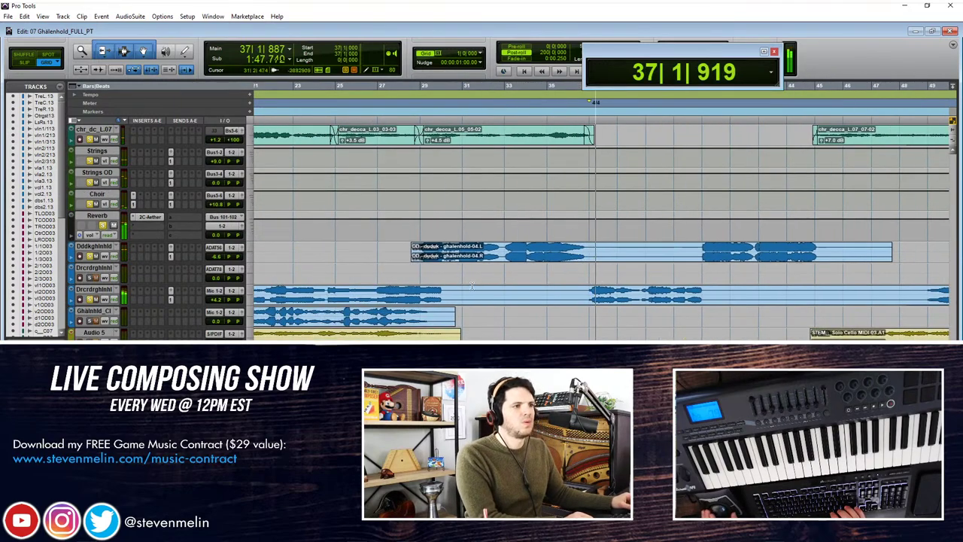
{"action": "left_click_drag", "start_coordinate": [462, 294], "coordinate": [589, 293]}
{"action": "key", "text": "Delete"}
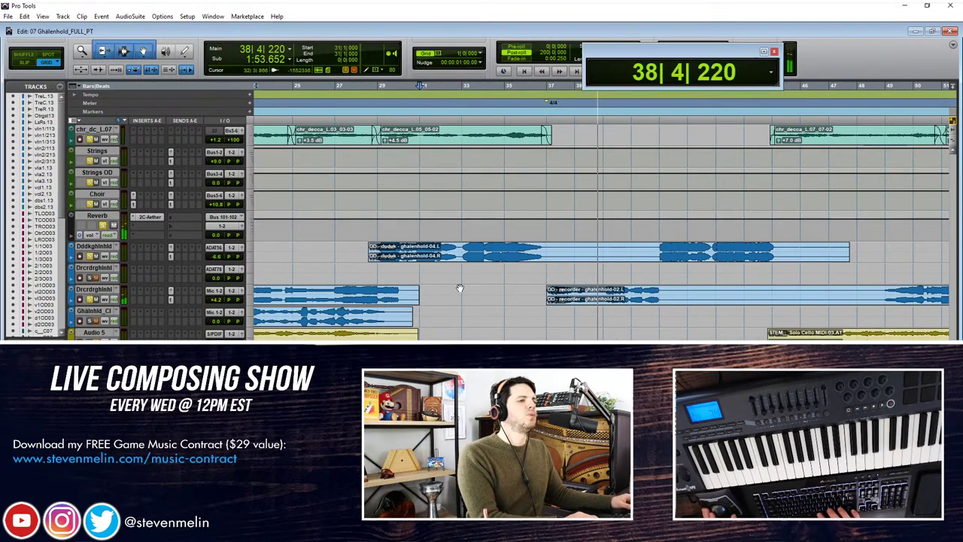
{"action": "key", "text": "space"}
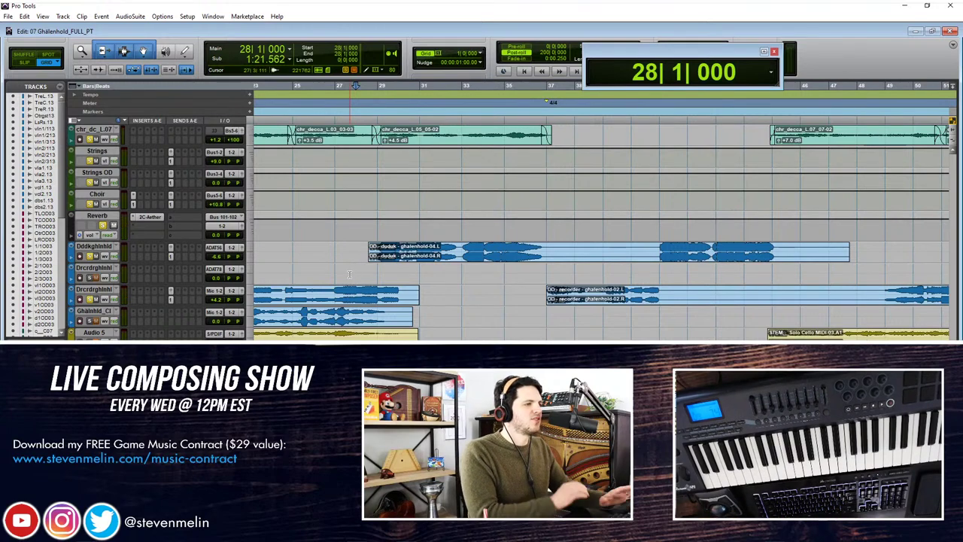
Step: Delete the silent stretch between bars 14 and 20 from the clip on the second recorder track
{"action": "scroll", "coordinate": [349, 273], "scroll_direction": "down", "scroll_amount": 2}
{"action": "scroll", "coordinate": [395, 239], "scroll_direction": "left", "scroll_amount": 2}
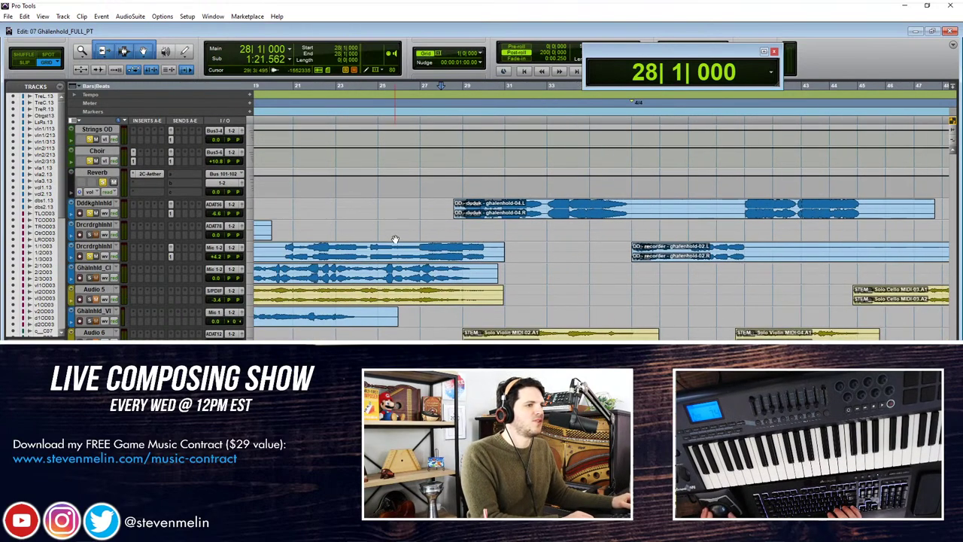
{"action": "left_click", "coordinate": [375, 229]}
{"action": "scroll", "coordinate": [346, 232], "scroll_direction": "left", "scroll_amount": 1}
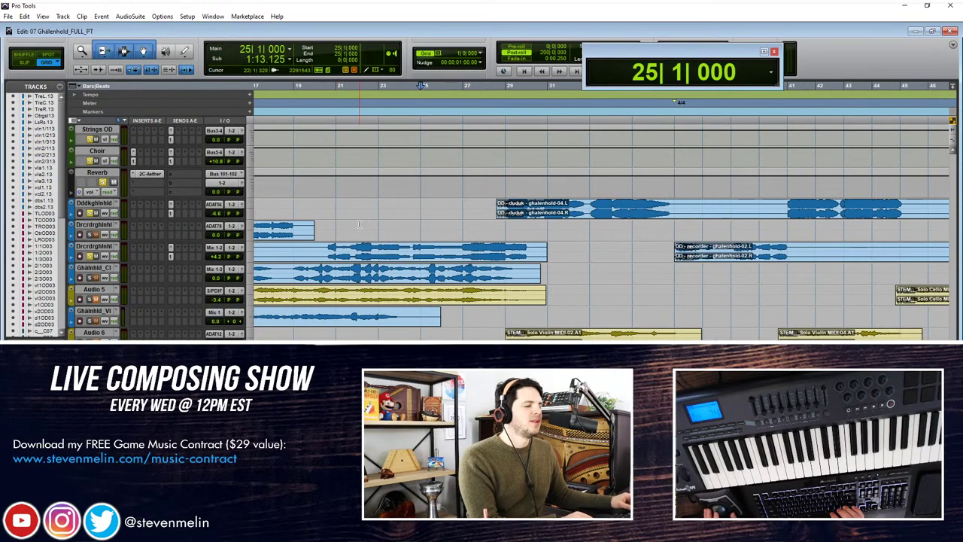
{"action": "scroll", "coordinate": [359, 224], "scroll_direction": "left", "scroll_amount": 1}
{"action": "scroll", "coordinate": [284, 256], "scroll_direction": "left", "scroll_amount": 3}
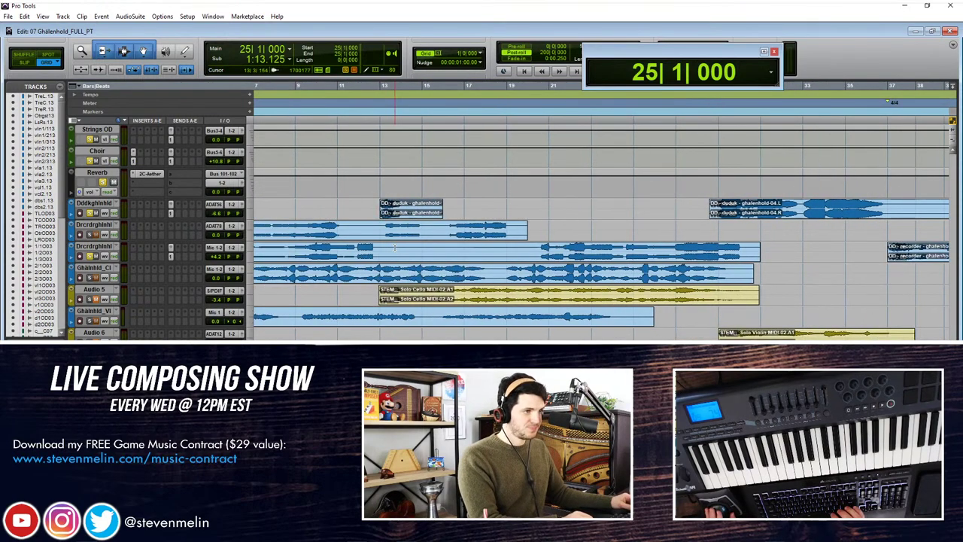
{"action": "left_click_drag", "start_coordinate": [395, 248], "coordinate": [537, 246]}
{"action": "key", "text": "Delete"}
{"action": "scroll", "coordinate": [529, 227], "scroll_direction": "left", "scroll_amount": 2}
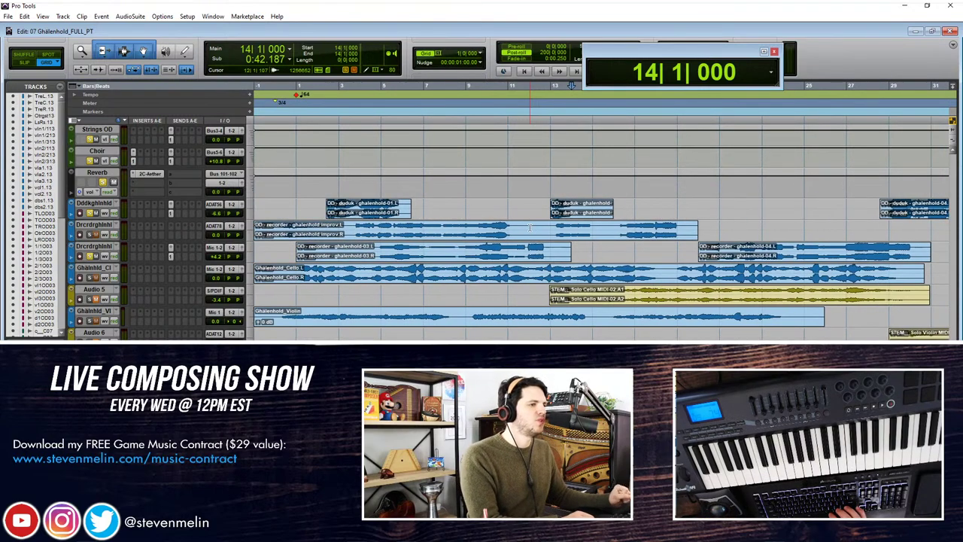
Step: Move the Ghälenhold_Cello clip to start at bar 13 and copy the reverb send onto the cello track
{"action": "key", "text": "Return"}
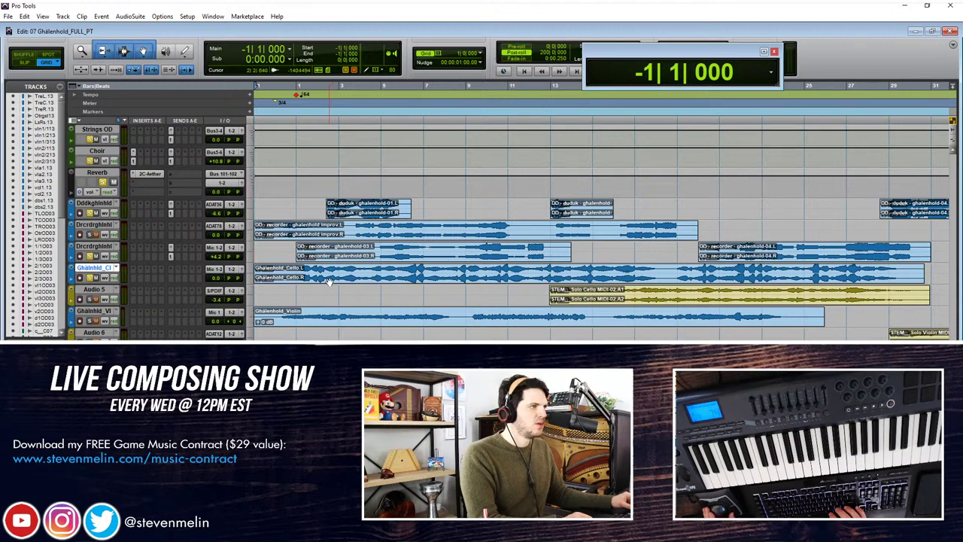
{"action": "left_click", "coordinate": [699, 283]}
{"action": "left_click_drag", "start_coordinate": [630, 282], "coordinate": [629, 281]}
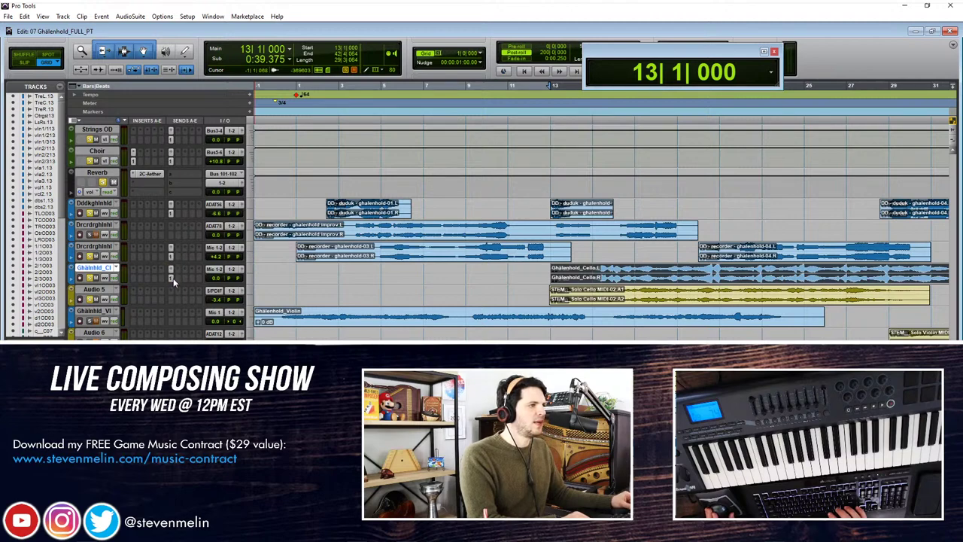
Step: Play from around bar 12 and move the cello clip earlier to start at bar 11
{"action": "left_click", "coordinate": [531, 266]}
{"action": "key", "text": "space"}
{"action": "scroll", "coordinate": [557, 259], "scroll_direction": "down", "scroll_amount": 2}
{"action": "key", "text": "t"}
{"action": "key", "text": "t"}
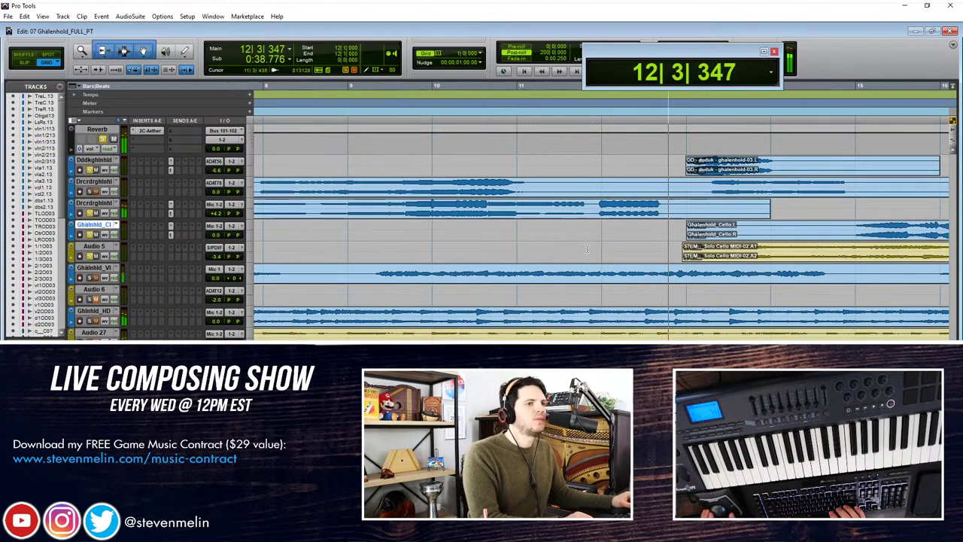
{"action": "scroll", "coordinate": [586, 250], "scroll_direction": "right", "scroll_amount": 2}
{"action": "left_click_drag", "start_coordinate": [472, 236], "coordinate": [365, 235]}
{"action": "left_click", "coordinate": [389, 230]}
Step: Remove the opening of the cello clip from bar 11 to bar 13
{"action": "key", "text": "r"}
{"action": "key", "text": "r"}
{"action": "key", "text": "r"}
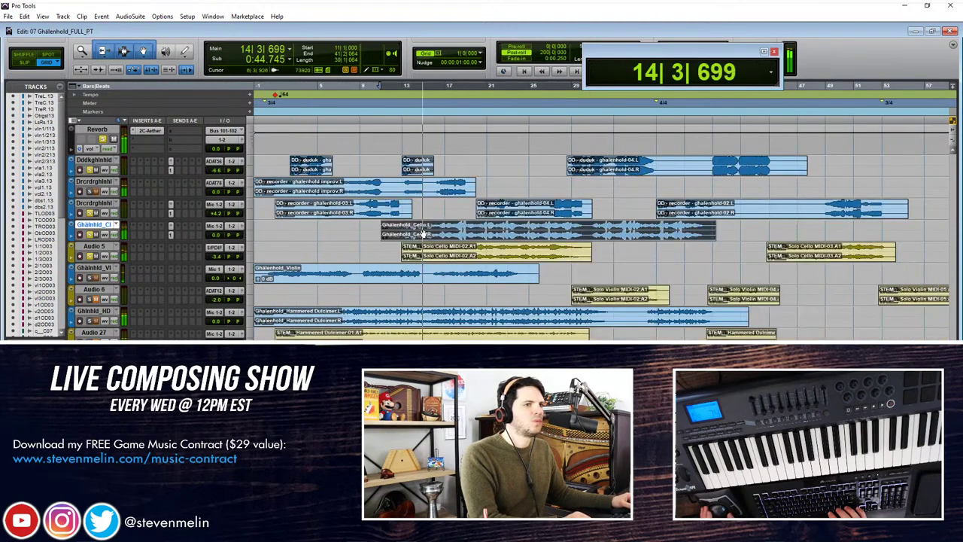
{"action": "key", "text": "r"}
{"action": "key", "text": "r"}
{"action": "key", "text": "t"}
{"action": "key", "text": "t"}
{"action": "key", "text": "t"}
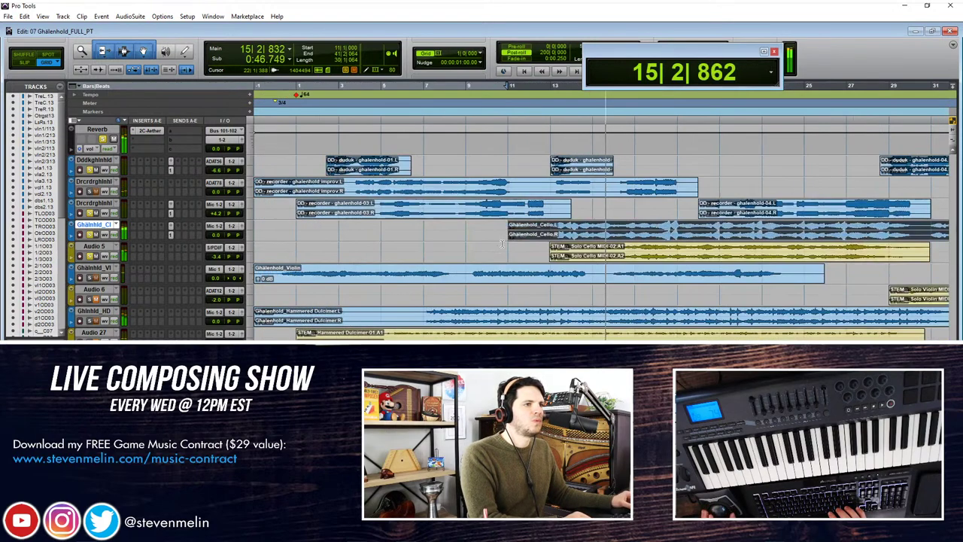
{"action": "left_click_drag", "start_coordinate": [511, 230], "coordinate": [532, 230]}
{"action": "key", "text": "Delete"}
Step: Clear the cello part between bars 31 and 45, leaving separate clips to match the Solo Cello MIDI clips
{"action": "scroll", "coordinate": [538, 236], "scroll_direction": "right", "scroll_amount": 4}
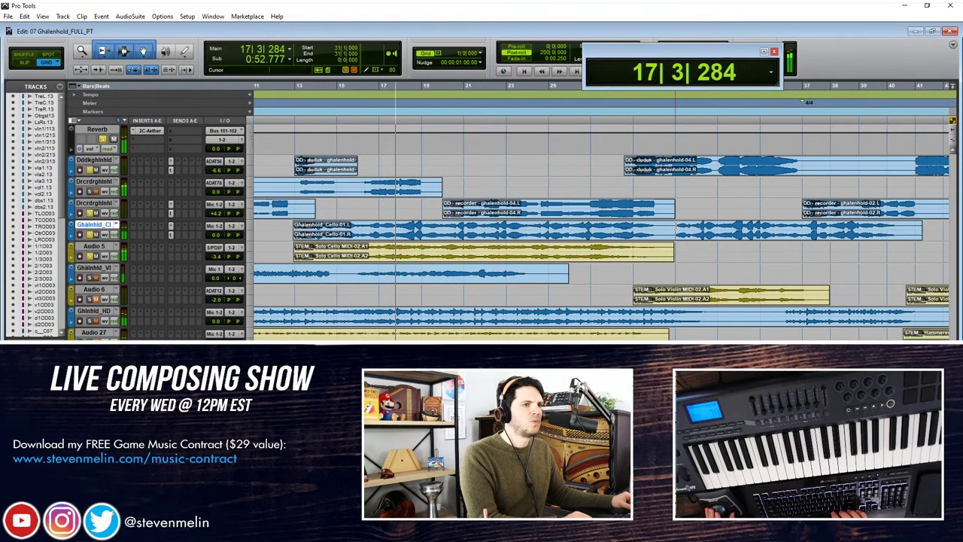
{"action": "scroll", "coordinate": [622, 245], "scroll_direction": "right", "scroll_amount": 4}
{"action": "left_click_drag", "start_coordinate": [622, 236], "coordinate": [871, 237]}
{"action": "scroll", "coordinate": [753, 238], "scroll_direction": "right", "scroll_amount": 2}
{"action": "left_click_drag", "start_coordinate": [753, 238], "coordinate": [827, 237]}
{"action": "scroll", "coordinate": [514, 253], "scroll_direction": "left", "scroll_amount": 4}
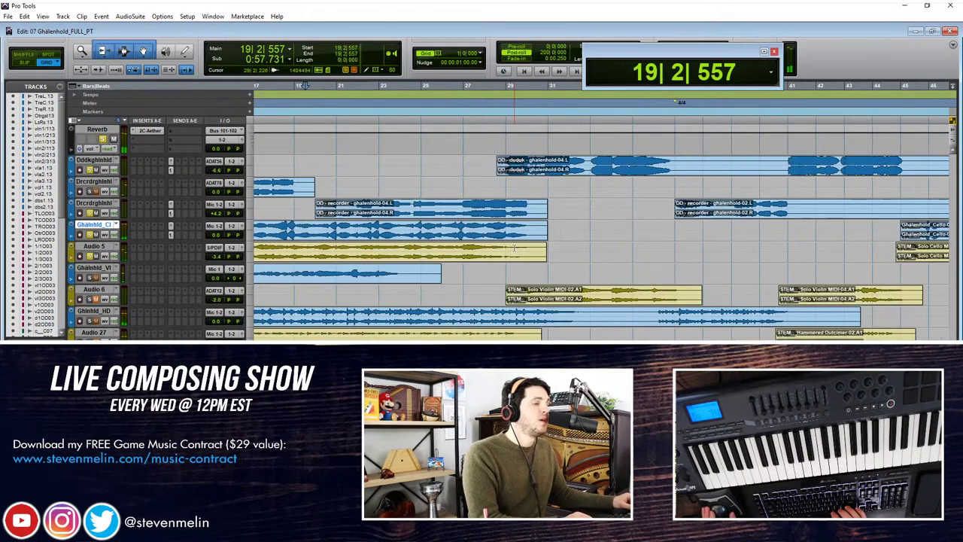
{"action": "scroll", "coordinate": [514, 252], "scroll_direction": "left", "scroll_amount": 4}
{"action": "scroll", "coordinate": [523, 234], "scroll_direction": "right", "scroll_amount": 6}
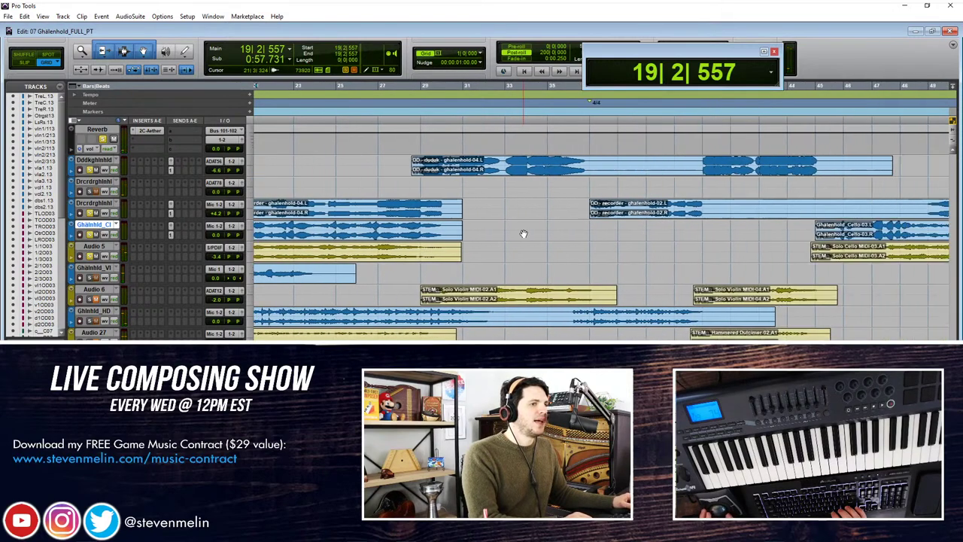
{"action": "scroll", "coordinate": [524, 234], "scroll_direction": "right", "scroll_amount": 5}
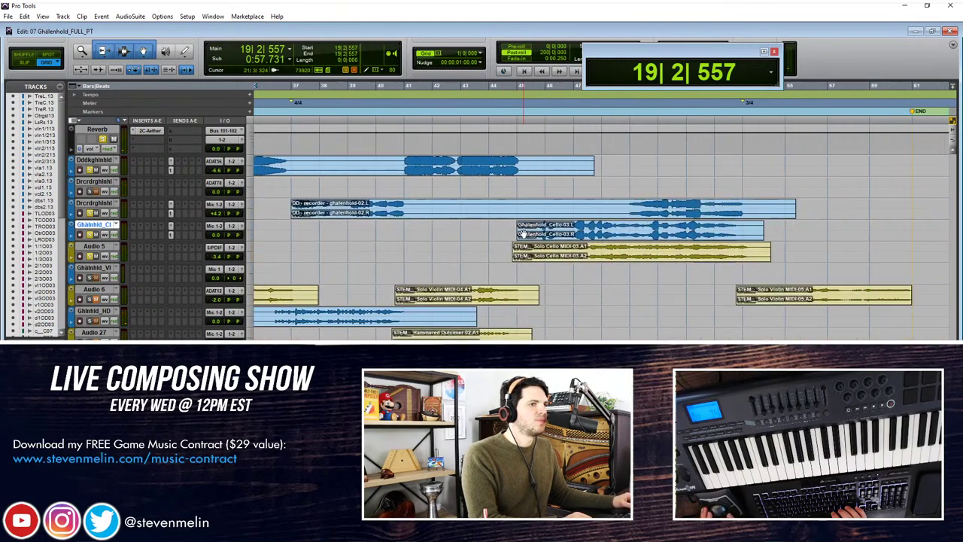
Step: Delete the Audio 5 track with the Solo Cello MIDI clips
{"action": "scroll", "coordinate": [523, 234], "scroll_direction": "left", "scroll_amount": 8}
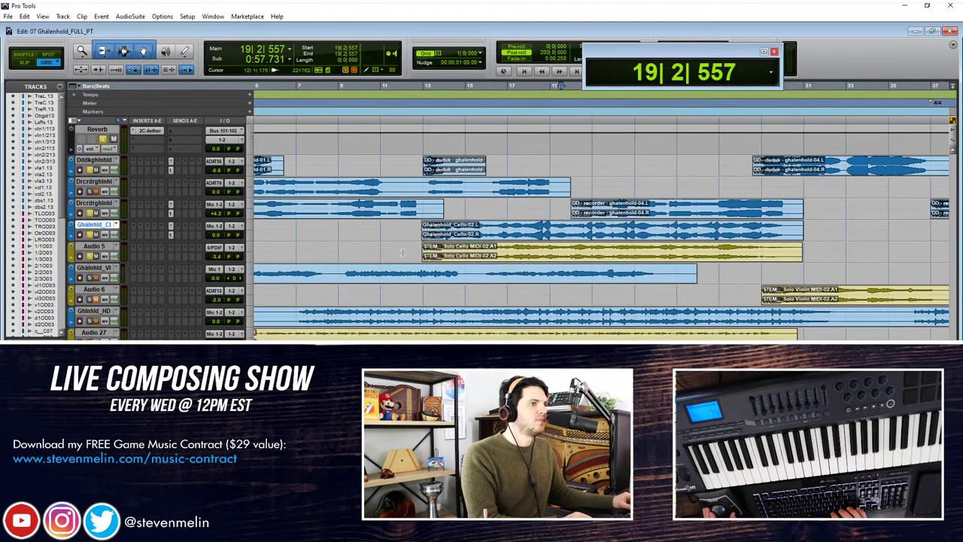
{"action": "left_click", "coordinate": [404, 250]}
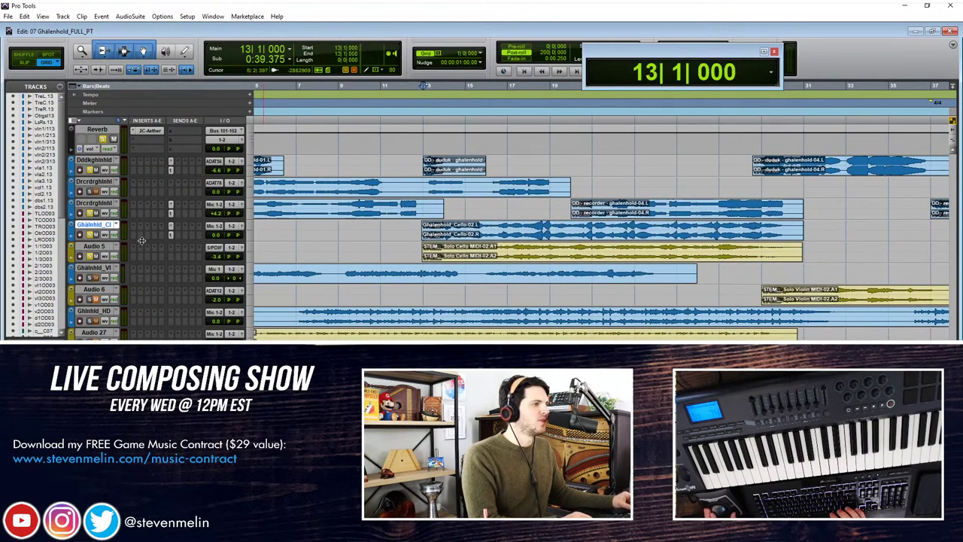
{"action": "left_click", "coordinate": [112, 254]}
{"action": "right_click", "coordinate": [110, 253]}
{"action": "left_click", "coordinate": [139, 331]}
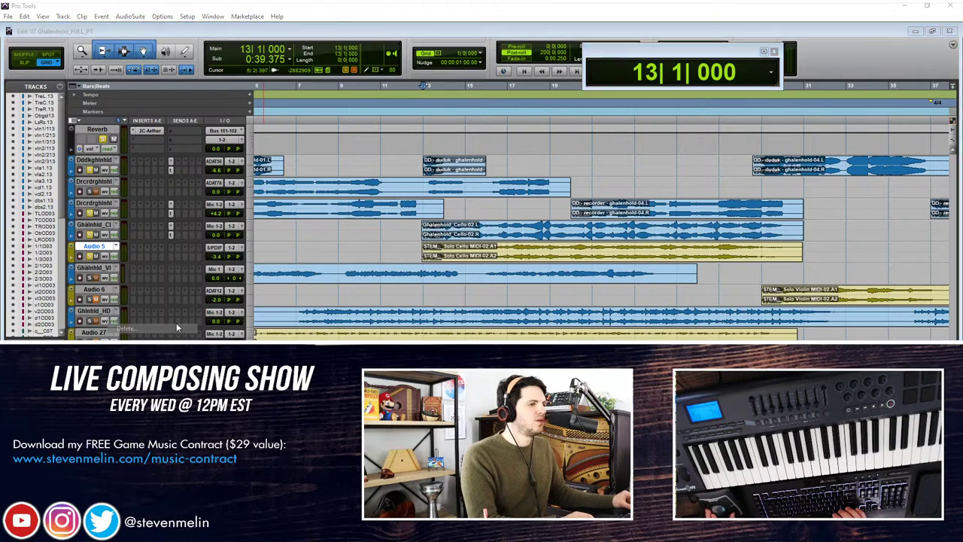
{"action": "key", "text": "Return"}
Step: Play the last cello clip from bar 45 and check the cello track's reverb send level
{"action": "scroll", "coordinate": [490, 210], "scroll_direction": "right", "scroll_amount": 7}
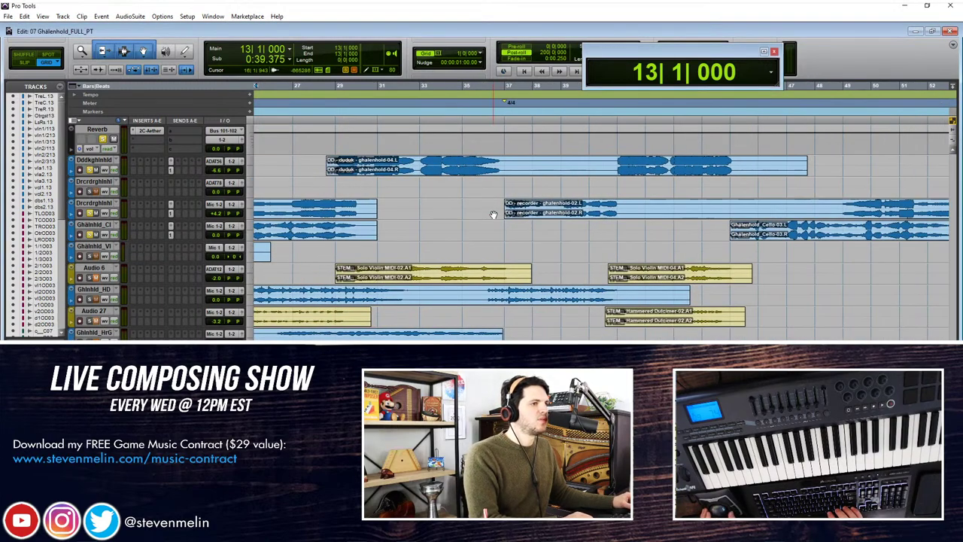
{"action": "left_click", "coordinate": [635, 229]}
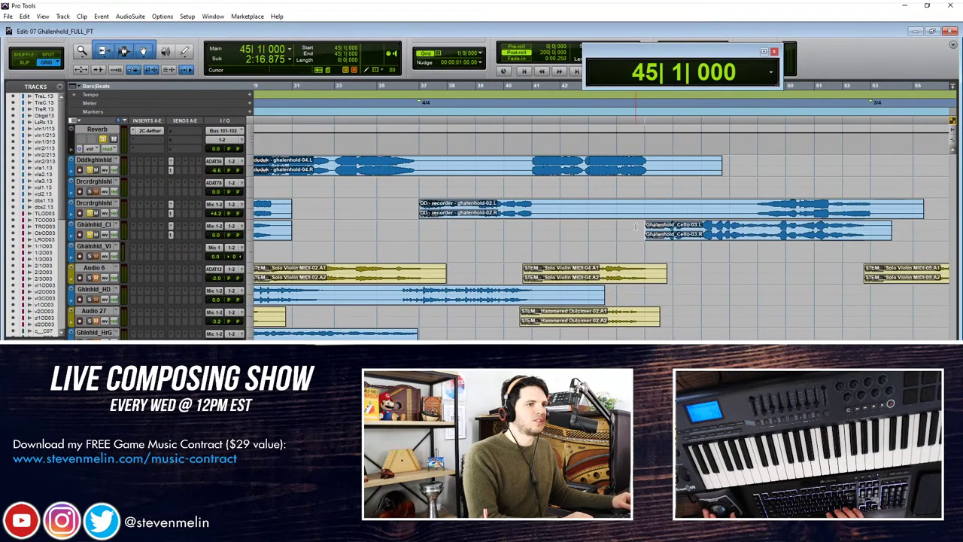
{"action": "scroll", "coordinate": [544, 268], "scroll_direction": "down", "scroll_amount": 1}
{"action": "key", "text": "space"}
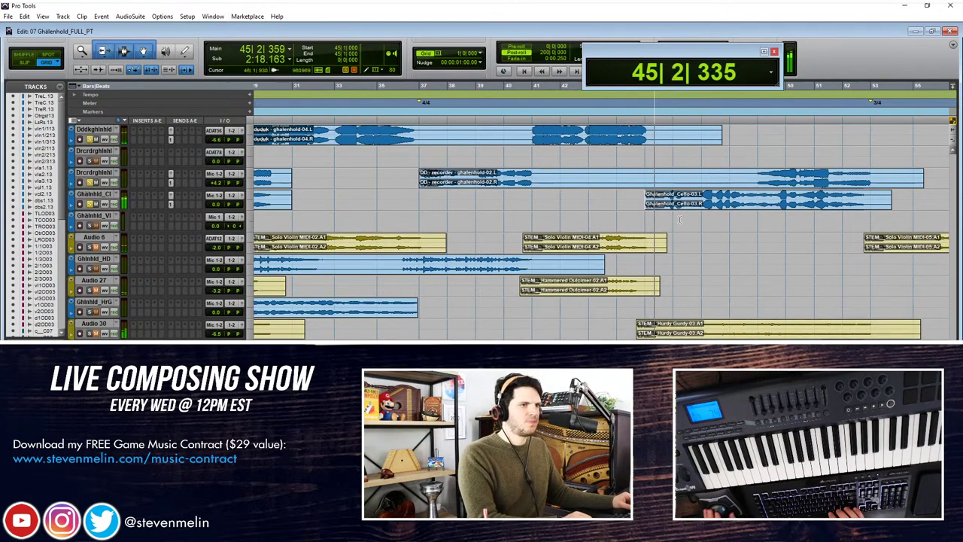
{"action": "key", "text": "ctrl+]"}
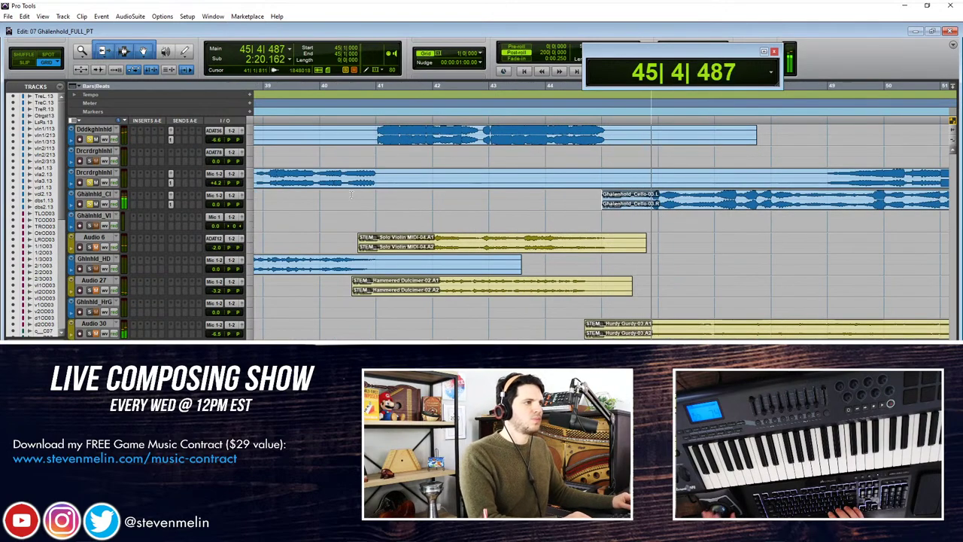
{"action": "left_click", "coordinate": [170, 202]}
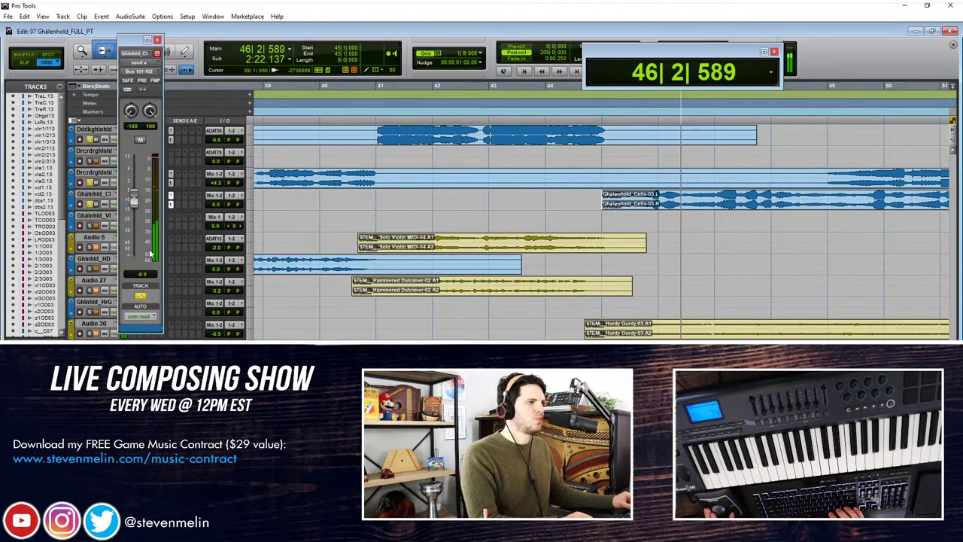
{"action": "left_click", "coordinate": [157, 40]}
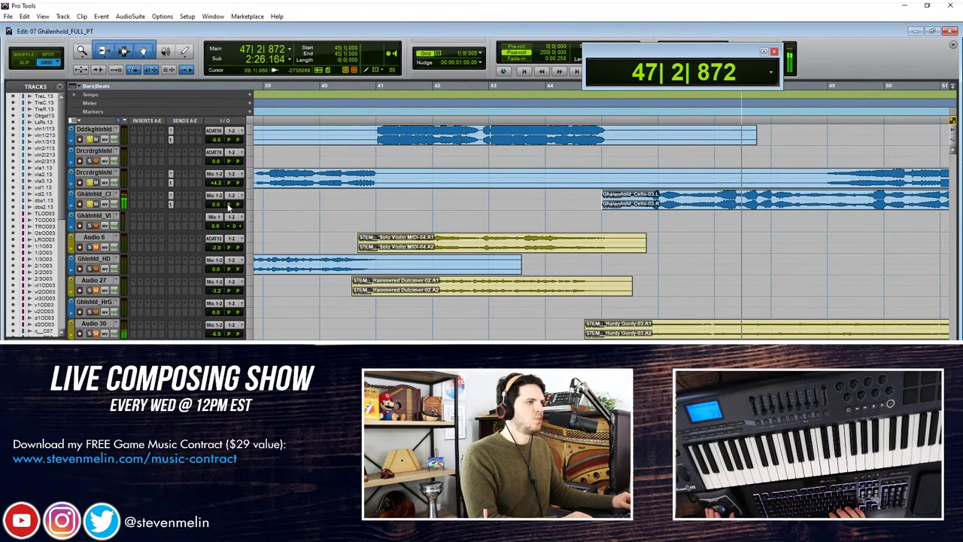
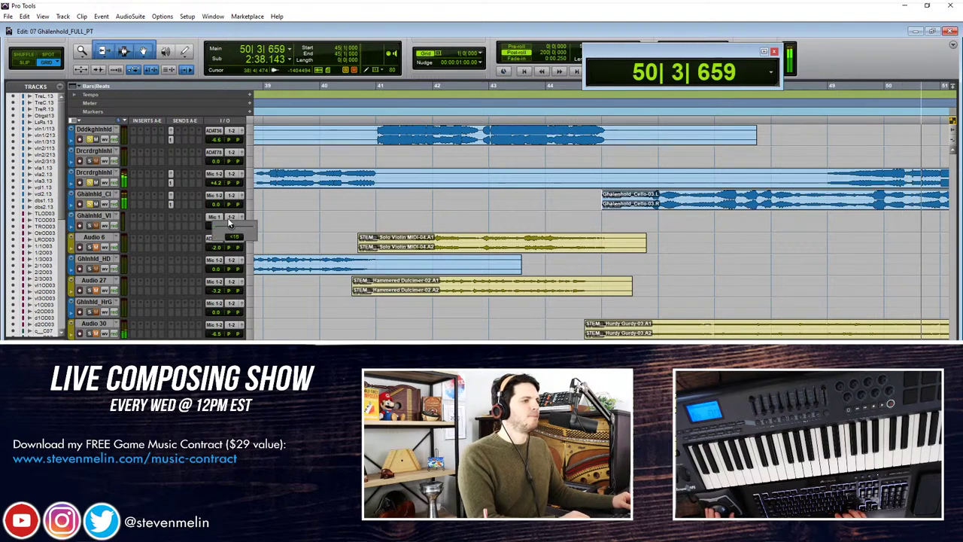
Step: Pan the Ghälnhld_VI violin track 20 left and copy the reverb send onto it
{"action": "left_click_drag", "start_coordinate": [225, 213], "coordinate": [223, 214]}
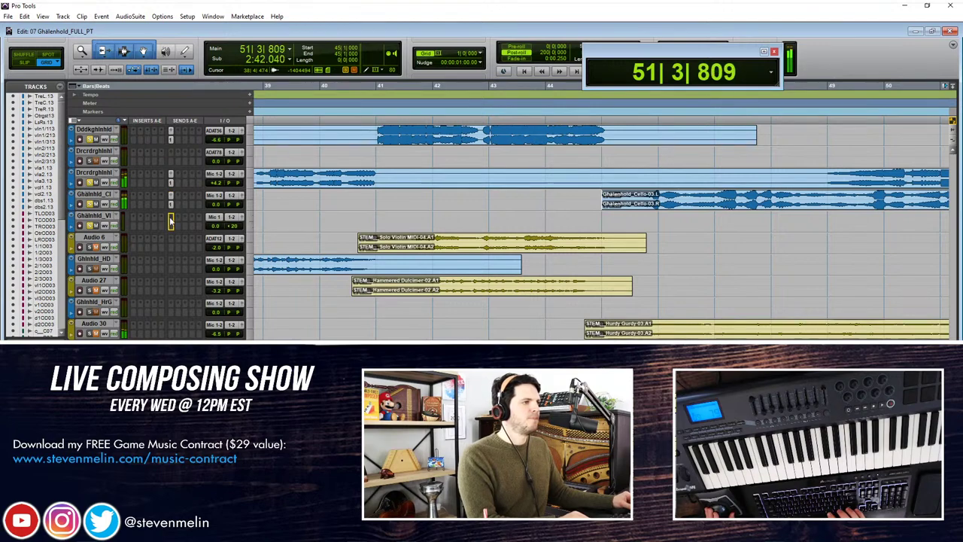
Step: Move the Ghälenhold_Violin clip later and trim its opening to align with the start of the Solo Violin MIDI-02 clip
{"action": "key", "text": "r"}
{"action": "key", "text": "r"}
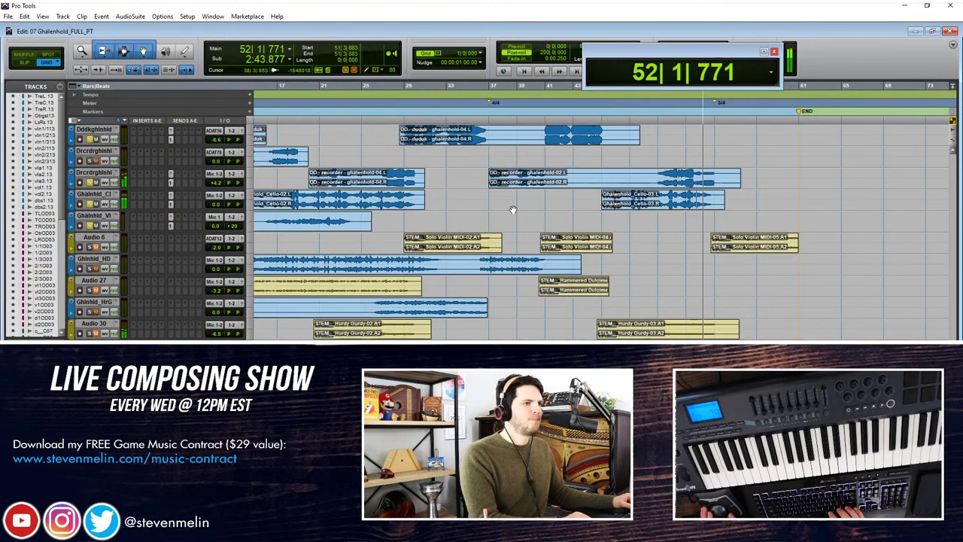
{"action": "key", "text": "r"}
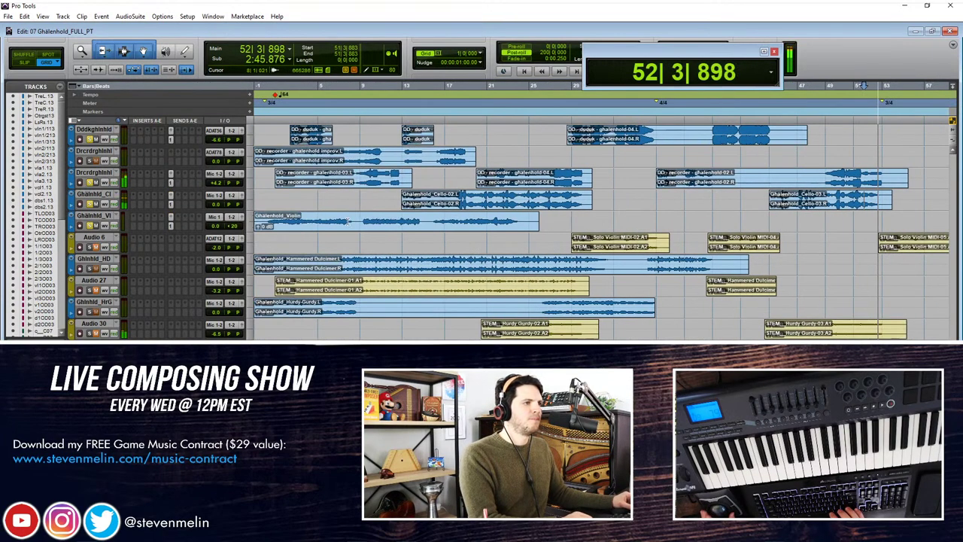
{"action": "left_click", "coordinate": [350, 226]}
{"action": "left_click_drag", "start_coordinate": [350, 226], "coordinate": [559, 239]}
{"action": "key", "text": "t"}
{"action": "key", "text": "t"}
{"action": "key", "text": "t"}
{"action": "left_click", "coordinate": [659, 228]}
{"action": "key", "text": "F2"}
{"action": "key", "text": "Delete"}
Step: During playback, shift the violin clip earlier to about the start of bar 29 and raise the violin track's volume to +9.7 dB
{"action": "scroll", "coordinate": [568, 226], "scroll_direction": "right", "scroll_amount": 2}
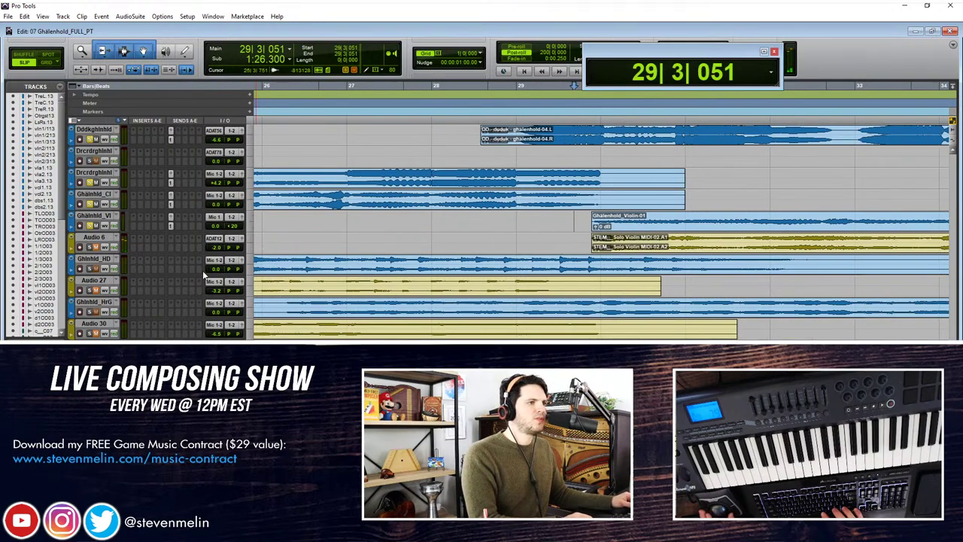
{"action": "key", "text": "space"}
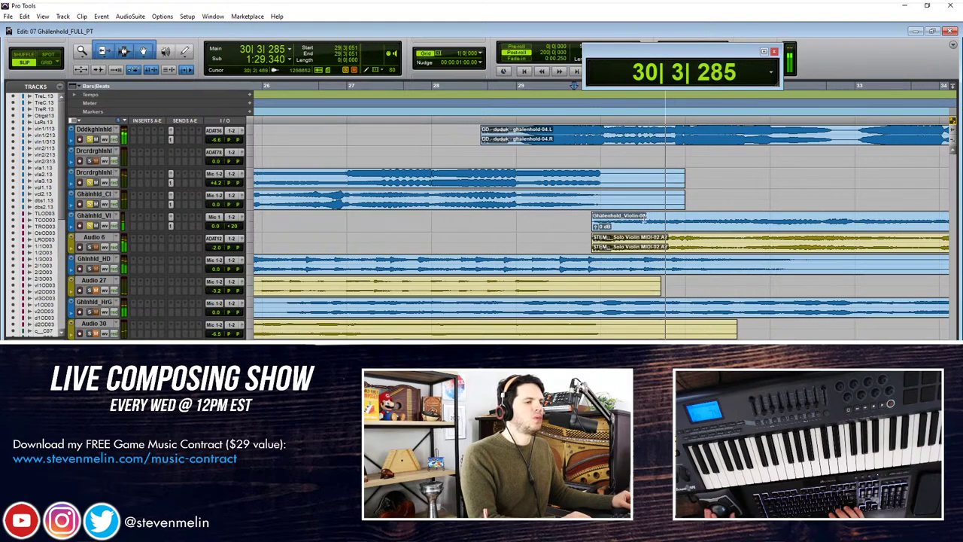
{"action": "left_click_drag", "start_coordinate": [648, 221], "coordinate": [570, 226]}
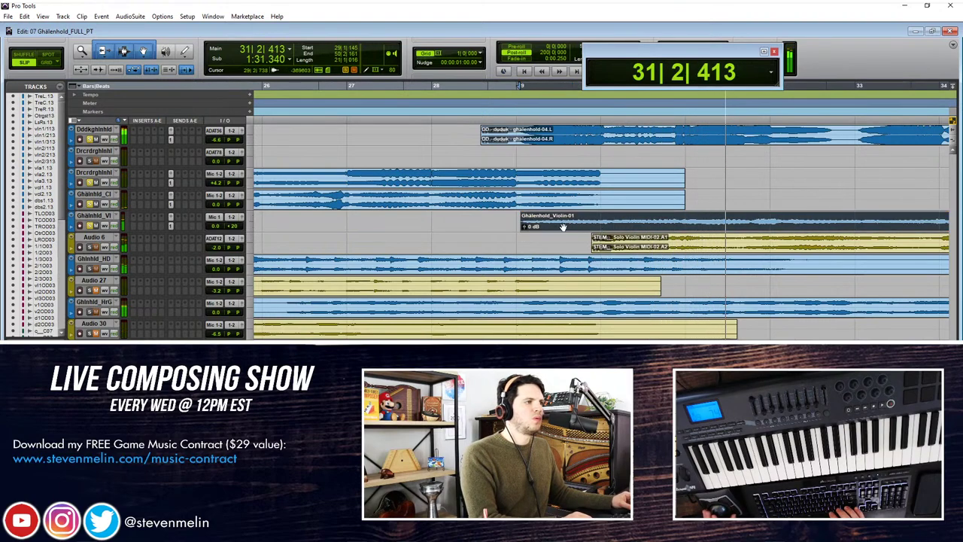
{"action": "left_click_drag", "start_coordinate": [216, 226], "coordinate": [216, 222]}
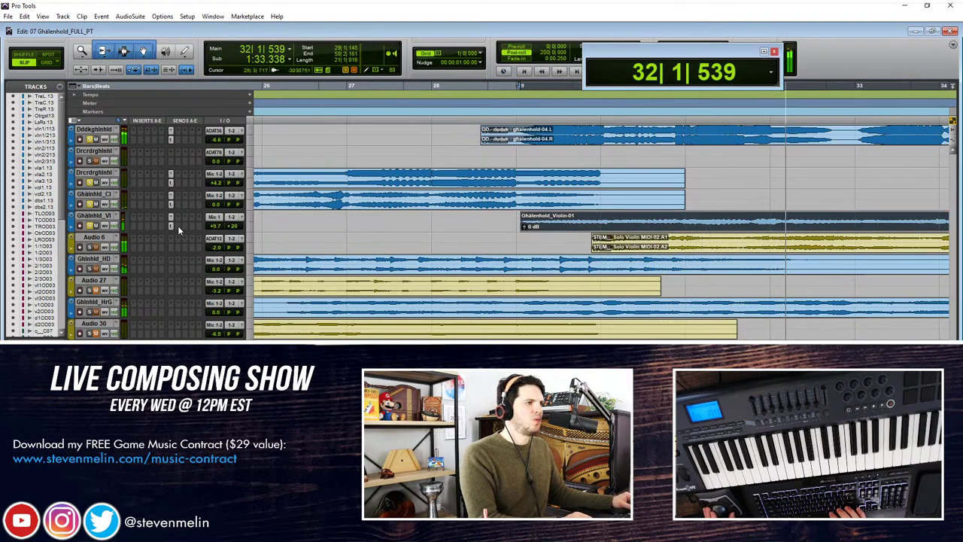
{"action": "scroll", "coordinate": [645, 234], "scroll_direction": "right", "scroll_amount": 2}
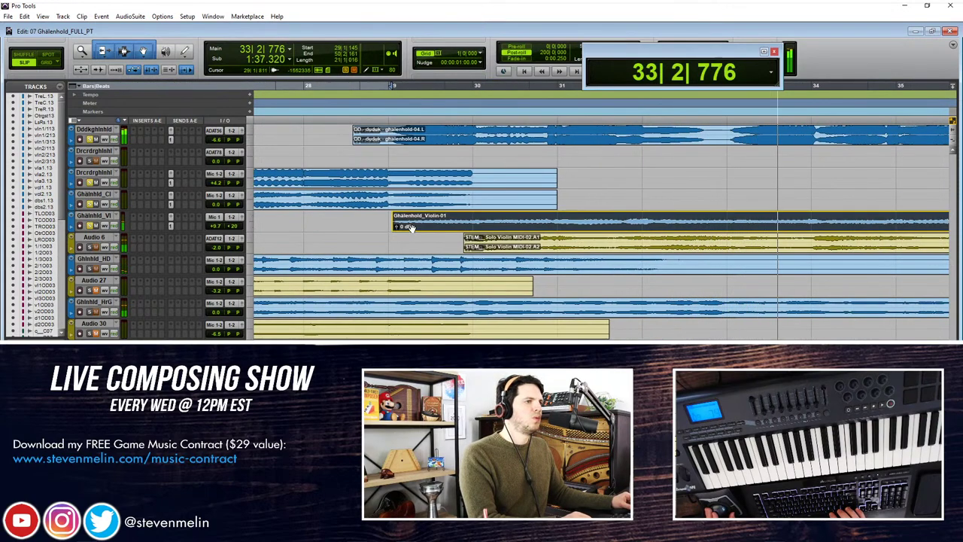
Step: Cut a section just under one bar long out of the violin clip, starting at bar 37
{"action": "left_click_drag", "start_coordinate": [514, 227], "coordinate": [509, 224]}
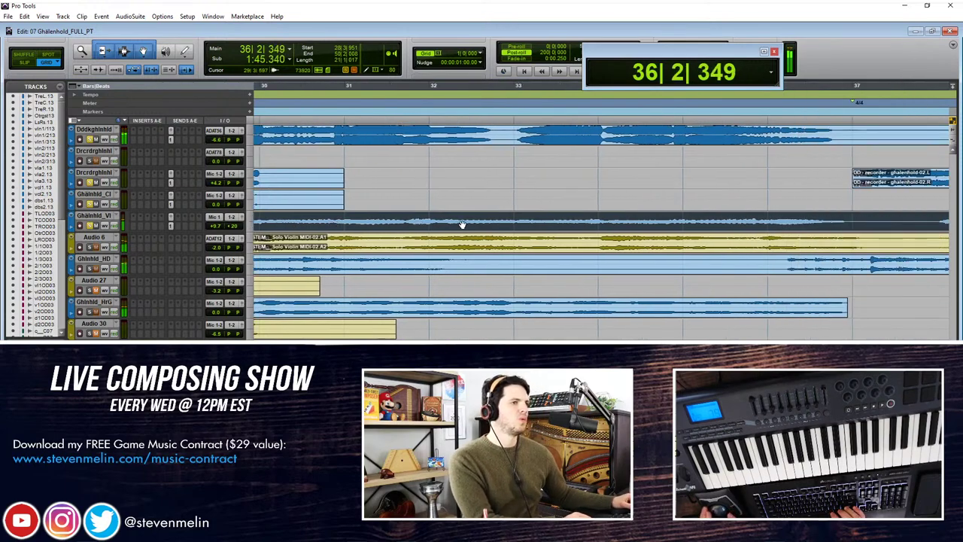
{"action": "left_click", "coordinate": [647, 219]}
{"action": "left_click_drag", "start_coordinate": [647, 219], "coordinate": [698, 217]}
{"action": "key", "text": "Delete"}
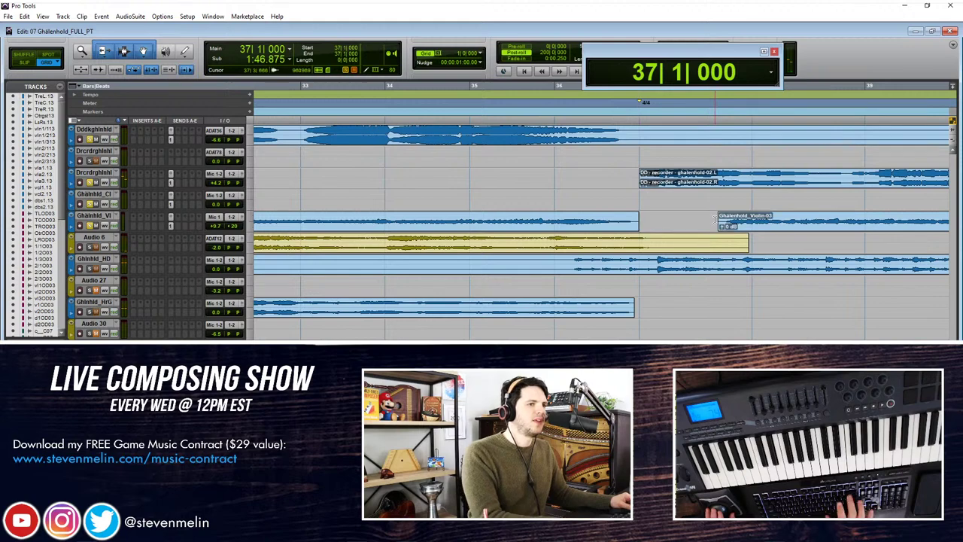
Step: Move the Ghälenhold_Violin-03 clip to the start of bar 41 and play it against the Solo Violin MIDI-04 stem
{"action": "scroll", "coordinate": [680, 227], "scroll_direction": "right", "scroll_amount": 2}
{"action": "scroll", "coordinate": [680, 227], "scroll_direction": "down", "scroll_amount": 2}
{"action": "left_click_drag", "start_coordinate": [658, 223], "coordinate": [729, 222]}
{"action": "key", "text": "space"}
{"action": "scroll", "coordinate": [716, 230], "scroll_direction": "up", "scroll_amount": 4}
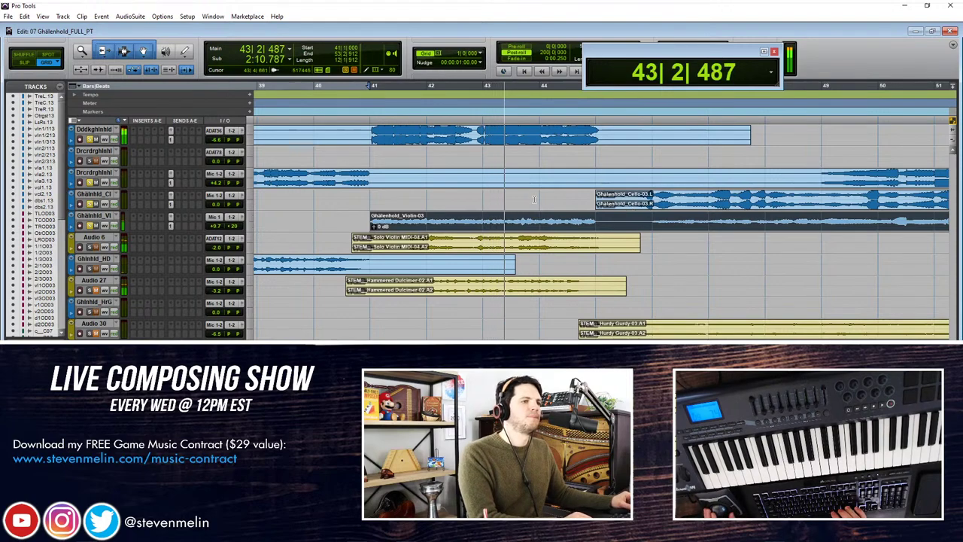
{"action": "key", "text": "F2"}
{"action": "key", "text": "t"}
{"action": "key", "text": "t"}
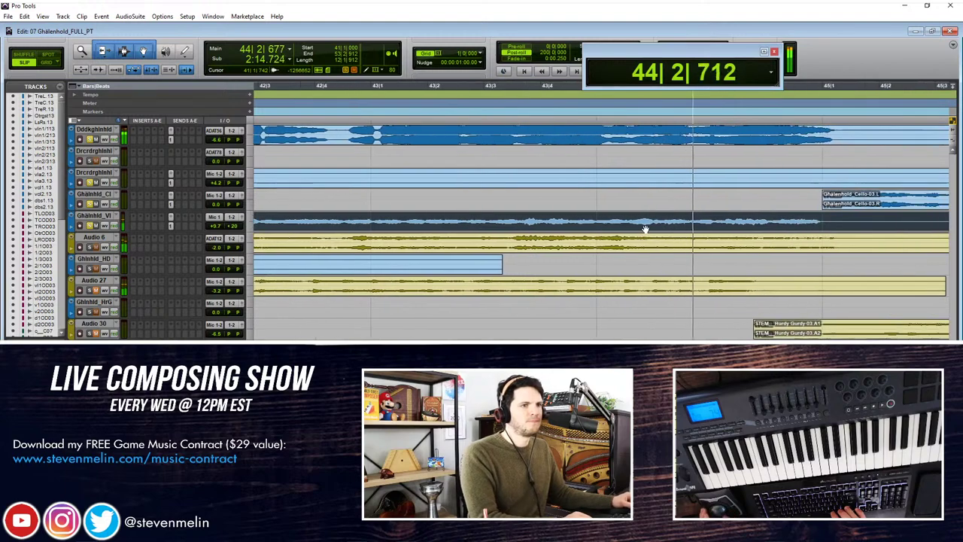
{"action": "key", "text": "r"}
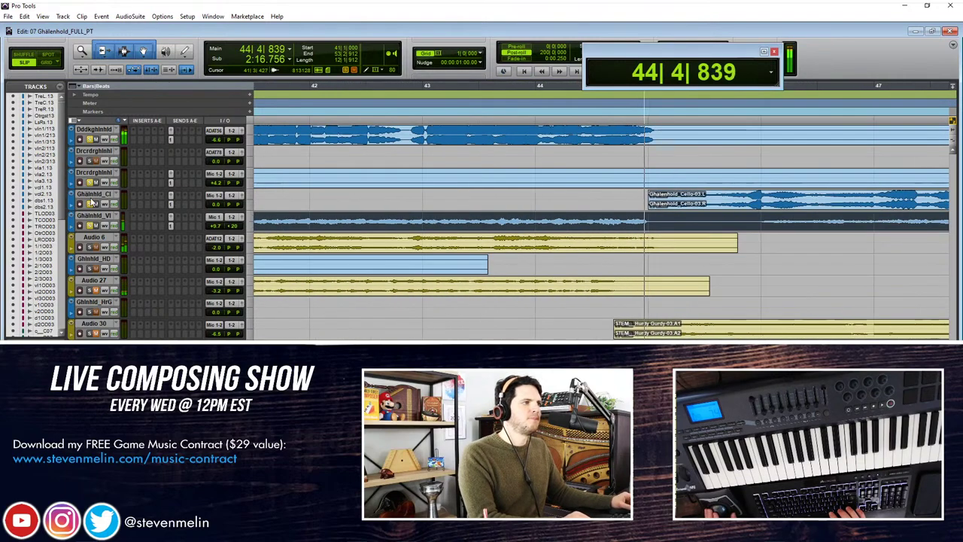
Step: Split the violin clip at about bar 46, after the phrase that begins at bar 41
{"action": "scroll", "coordinate": [165, 195], "scroll_direction": "down", "scroll_amount": 5}
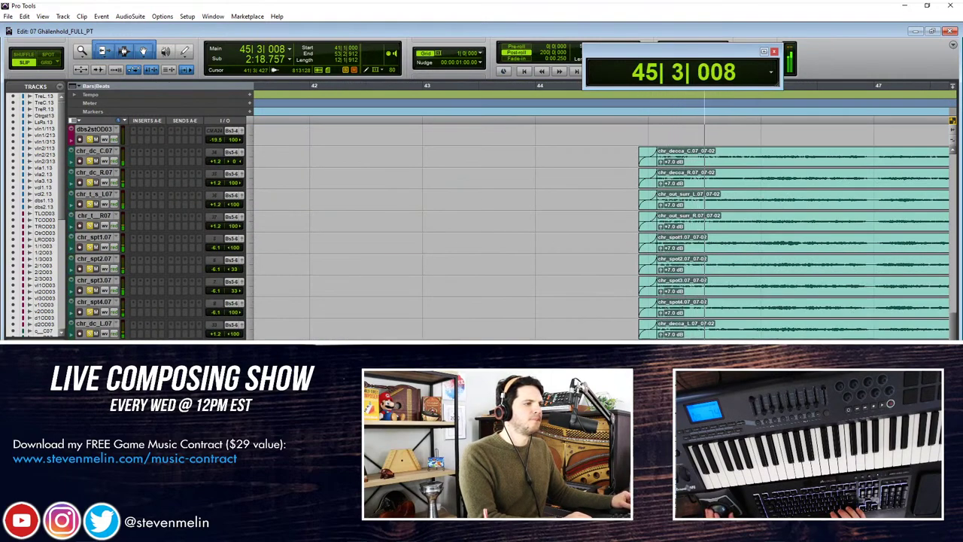
{"action": "scroll", "coordinate": [677, 233], "scroll_direction": "down", "scroll_amount": 3}
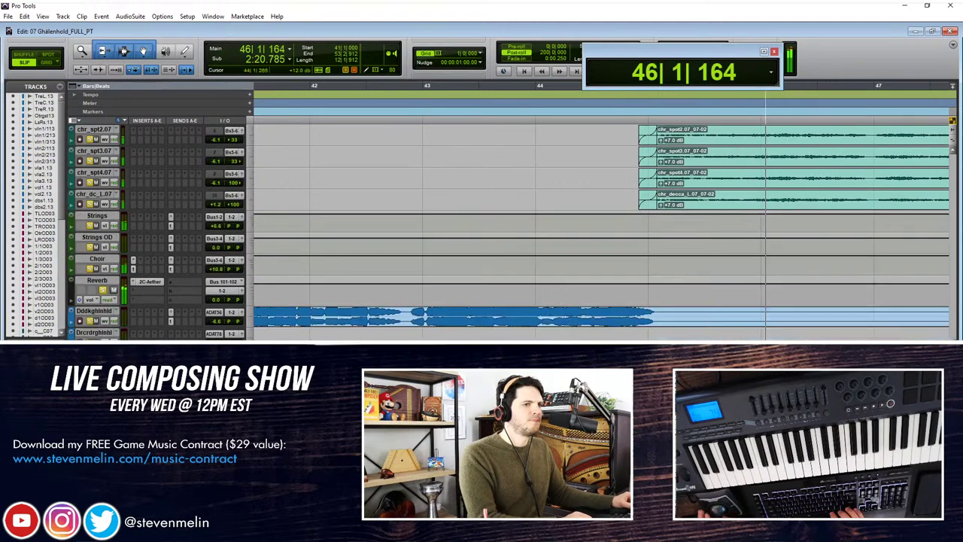
{"action": "scroll", "coordinate": [654, 234], "scroll_direction": "right", "scroll_amount": 2}
{"action": "scroll", "coordinate": [650, 233], "scroll_direction": "down", "scroll_amount": 2}
{"action": "key", "text": "r"}
{"action": "scroll", "coordinate": [490, 308], "scroll_direction": "up", "scroll_amount": 2}
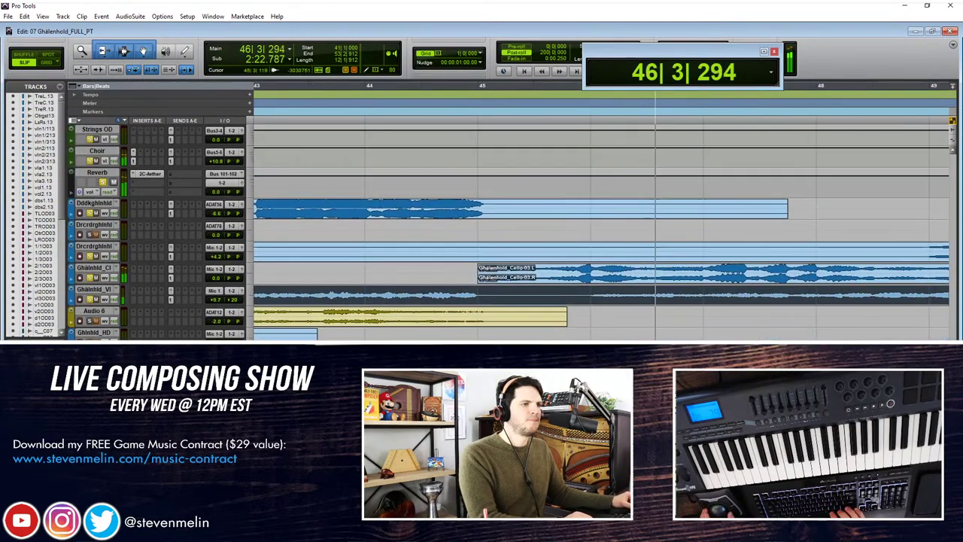
{"action": "left_click", "coordinate": [595, 294]}
{"action": "key", "text": "b"}
Step: Move the split-off last part of the violin recording to start just before bar 53, near the Solo Violin MIDI-05 stem
{"action": "key", "text": "r"}
{"action": "key", "text": "r"}
{"action": "left_click_drag", "start_coordinate": [652, 299], "coordinate": [743, 297]}
{"action": "key", "text": "t"}
{"action": "key", "text": "t"}
{"action": "key", "text": "t"}
{"action": "key", "text": "t"}
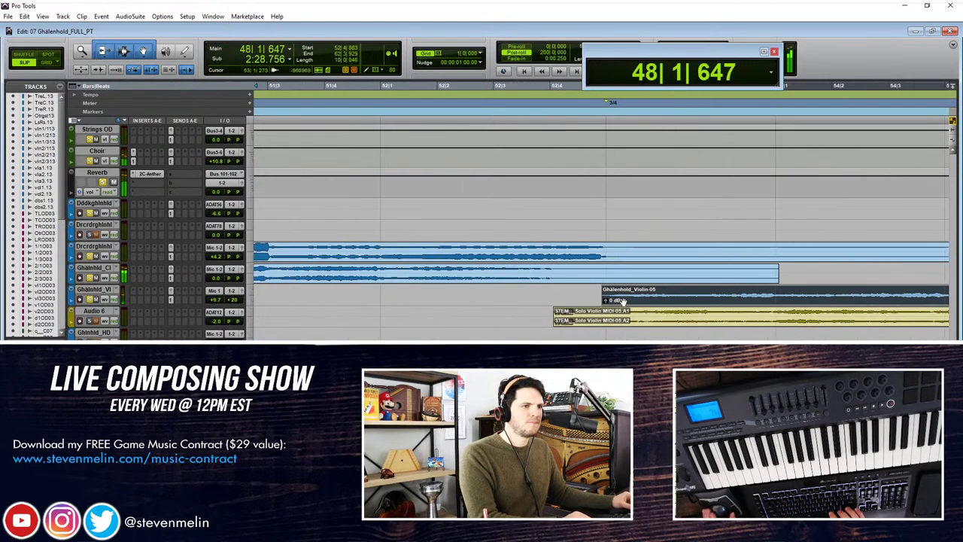
Step: Play the Ghälenhold_Violin-05 clip from just before bar 53 and raise its clip gain to +4.5 dB
{"action": "left_click", "coordinate": [578, 292]}
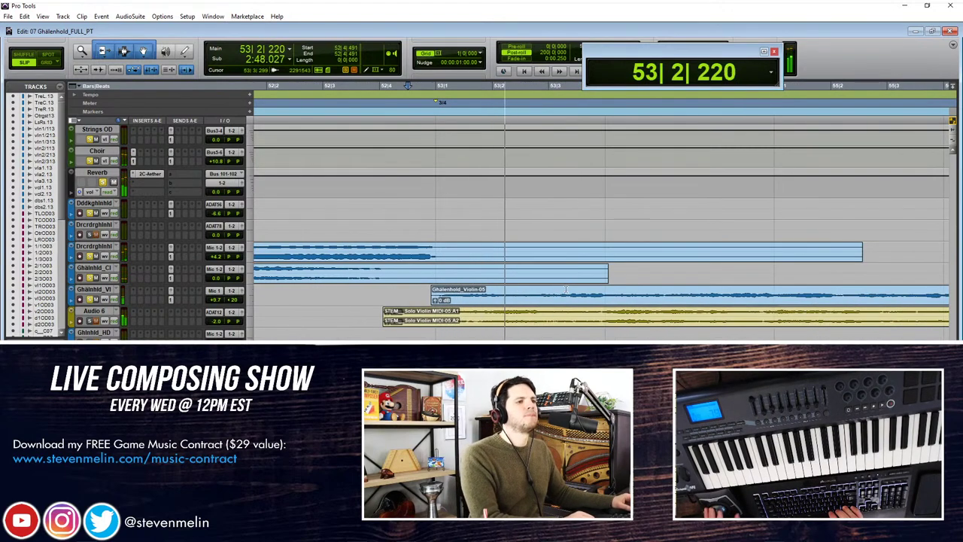
{"action": "left_click", "coordinate": [498, 301]}
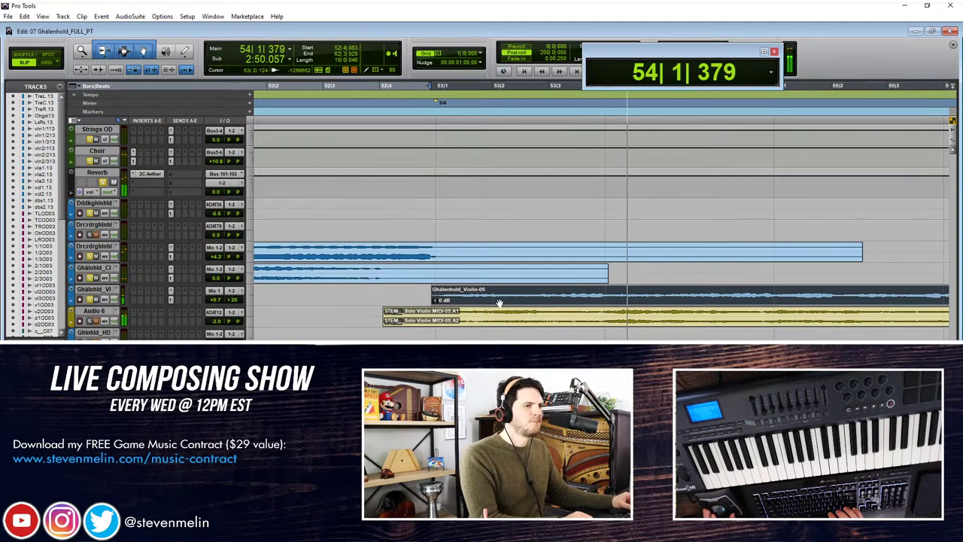
{"action": "scroll", "coordinate": [500, 302], "scroll_direction": "up", "scroll_amount": 3}
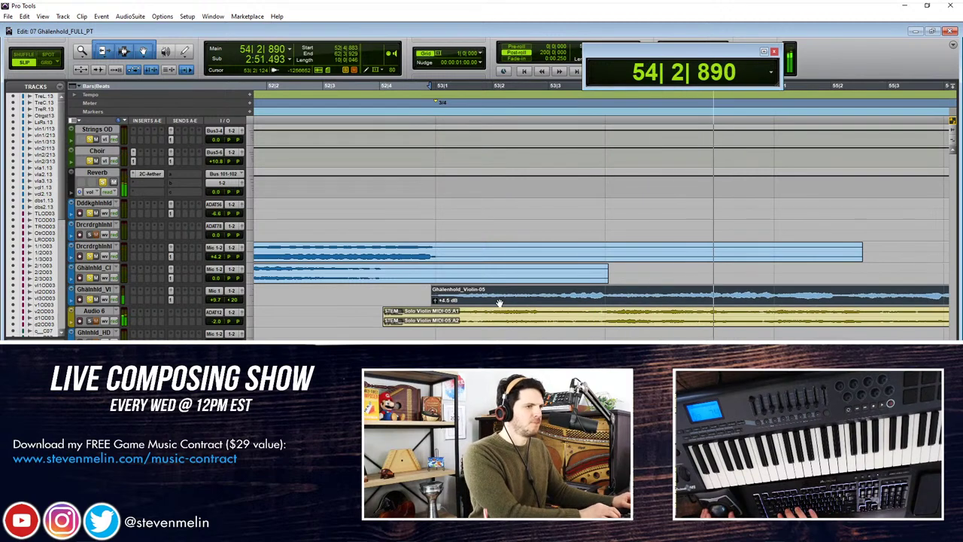
Step: Delete the Audio 6 track holding the Solo Violin MIDI stems, including its active clips
{"action": "left_click", "coordinate": [104, 313]}
{"action": "key", "text": "shift+s"}
{"action": "right_click", "coordinate": [104, 313]}
{"action": "left_click", "coordinate": [128, 415]}
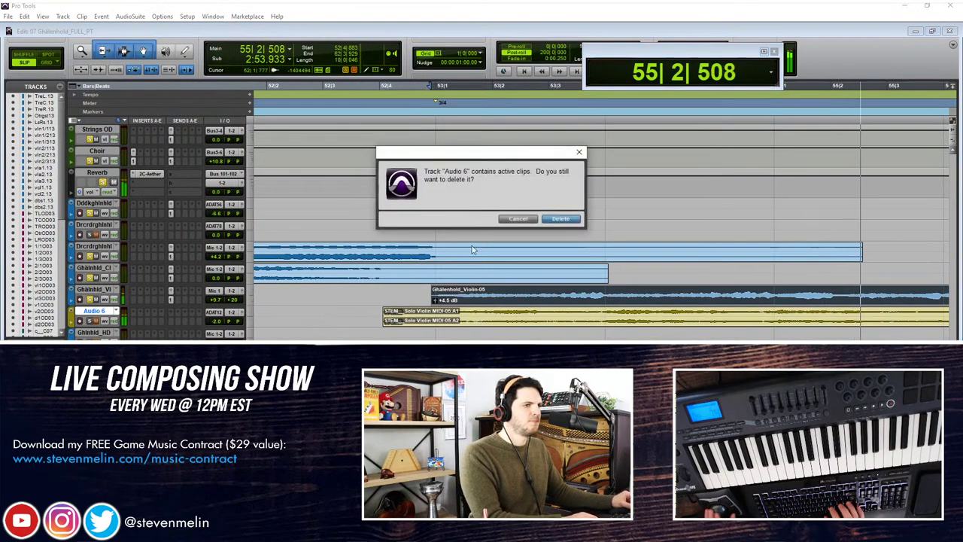
{"action": "key", "text": "Return"}
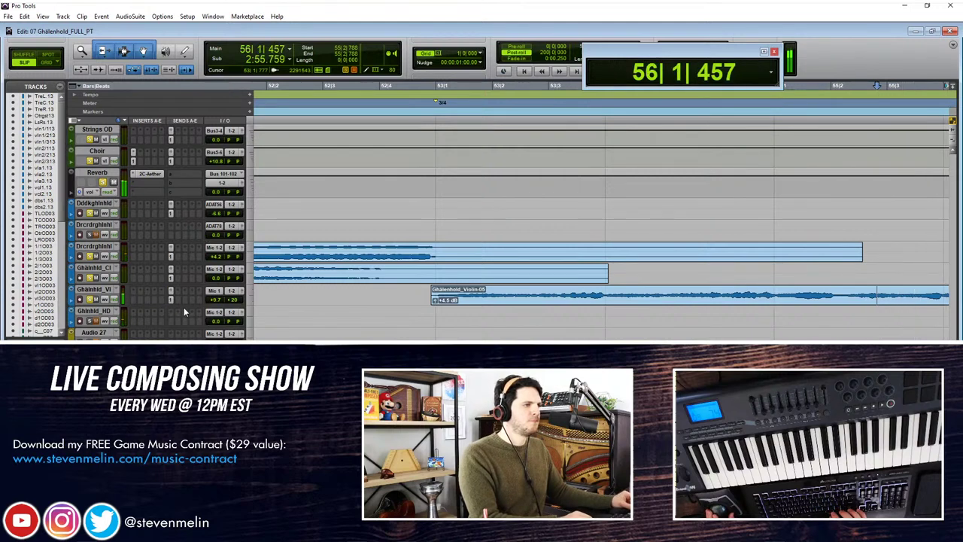
Step: Check the violin's reverb send, lower the violin track's volume to +7.5 dB and set the Ghälenhold_Violin-05 clip gain to +1.5 dB
{"action": "left_click", "coordinate": [171, 301]}
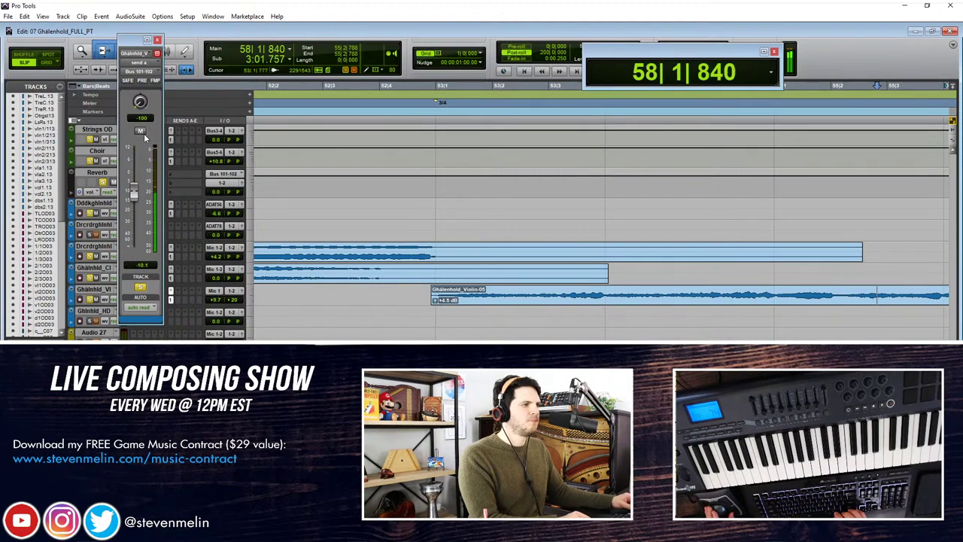
{"action": "left_click", "coordinate": [158, 41]}
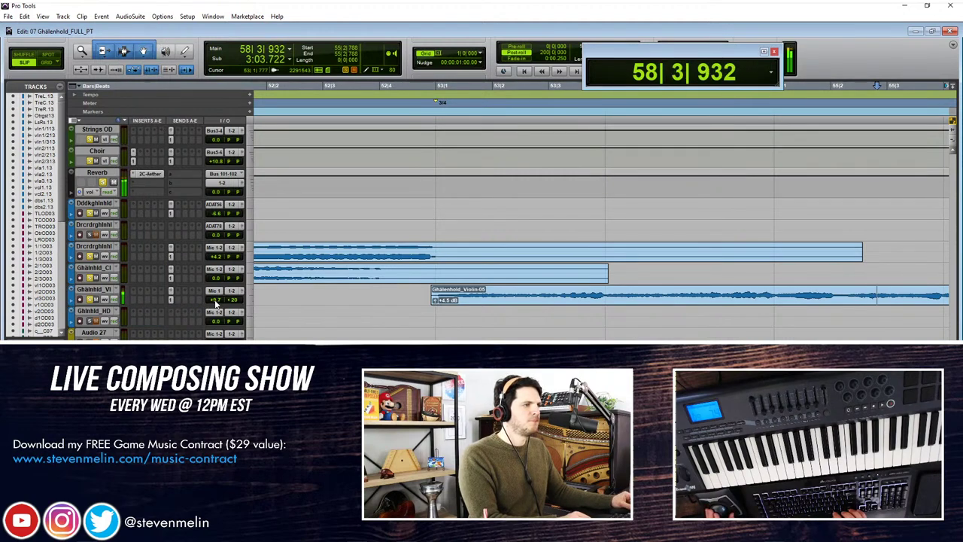
{"action": "left_click", "coordinate": [216, 301]}
{"action": "left_click_drag", "start_coordinate": [216, 304], "coordinate": [216, 304]}
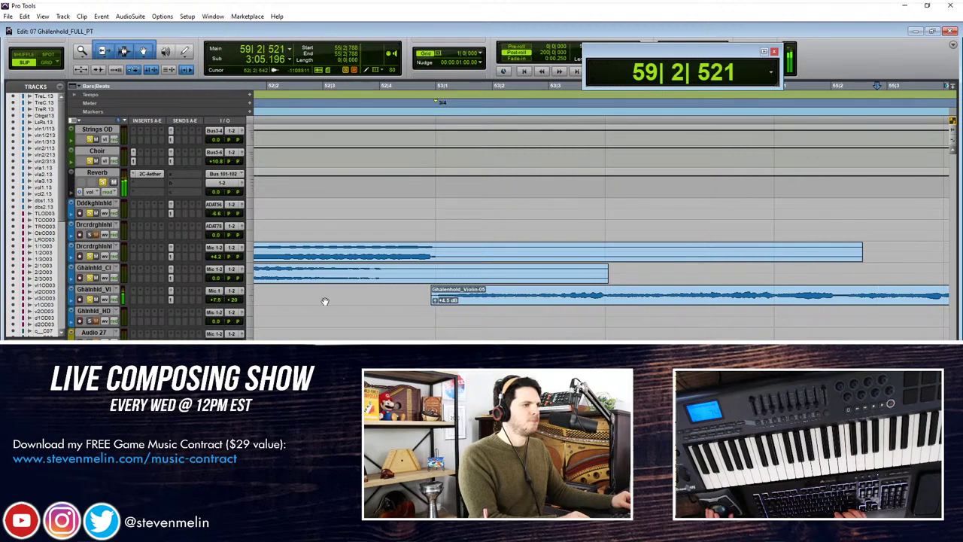
{"action": "left_click", "coordinate": [473, 301]}
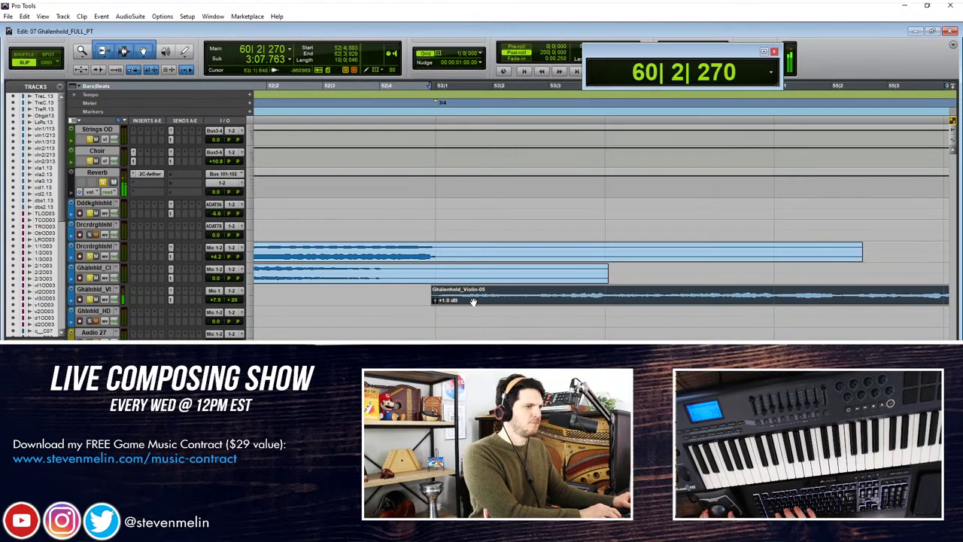
{"action": "key", "text": "space"}
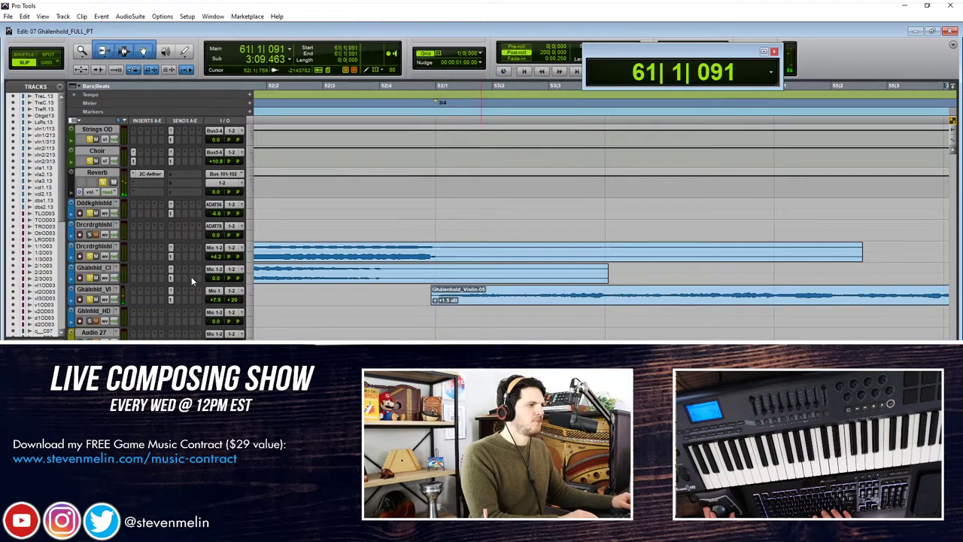
Step: Check the cello track's reverb send level and play the last violin clip from beat 4 of bar 52
{"action": "left_click", "coordinate": [172, 278]}
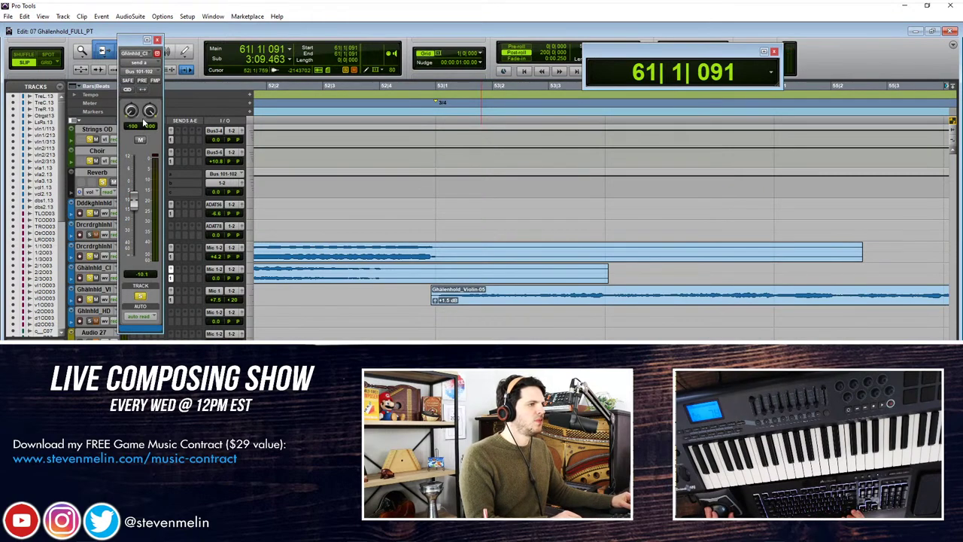
{"action": "left_click", "coordinate": [156, 40]}
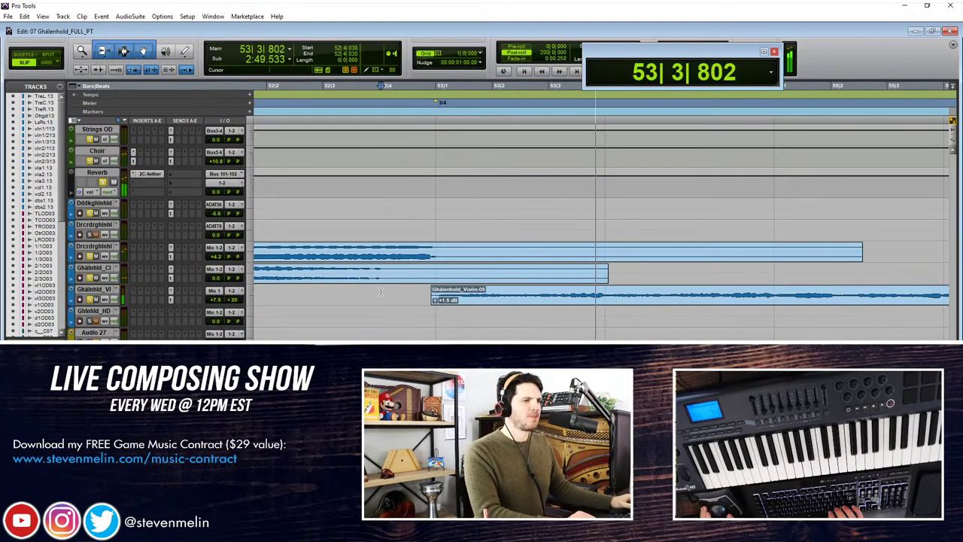
{"action": "key", "text": "r"}
{"action": "key", "text": "r"}
{"action": "key", "text": "r"}
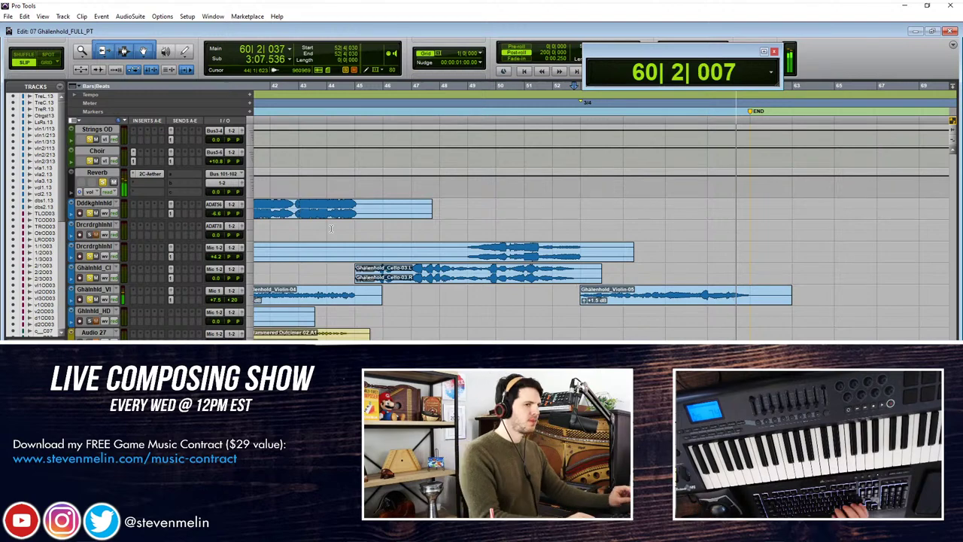
{"action": "key", "text": "t"}
{"action": "key", "text": "space"}
Step: Trim the end of the last violin clip to the END marker with a fade-out and play the ending
{"action": "scroll", "coordinate": [713, 266], "scroll_direction": "right", "scroll_amount": 2}
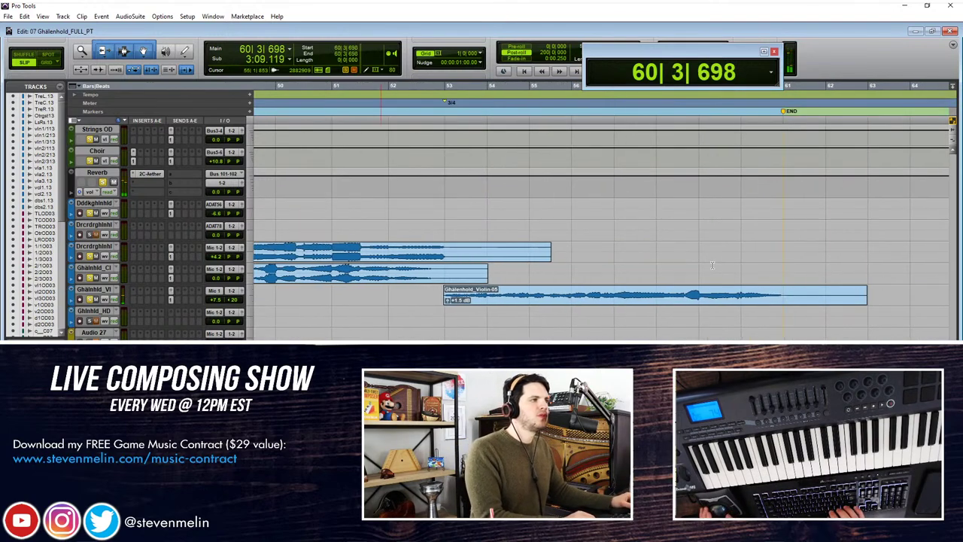
{"action": "scroll", "coordinate": [677, 265], "scroll_direction": "right", "scroll_amount": 1}
{"action": "left_click_drag", "start_coordinate": [805, 286], "coordinate": [716, 299]}
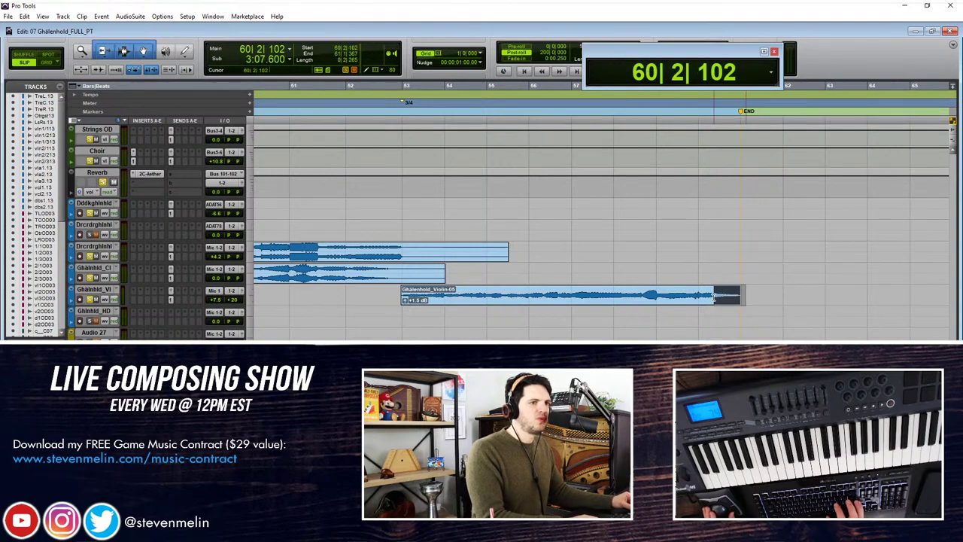
{"action": "key", "text": "space"}
{"action": "key", "text": "f"}
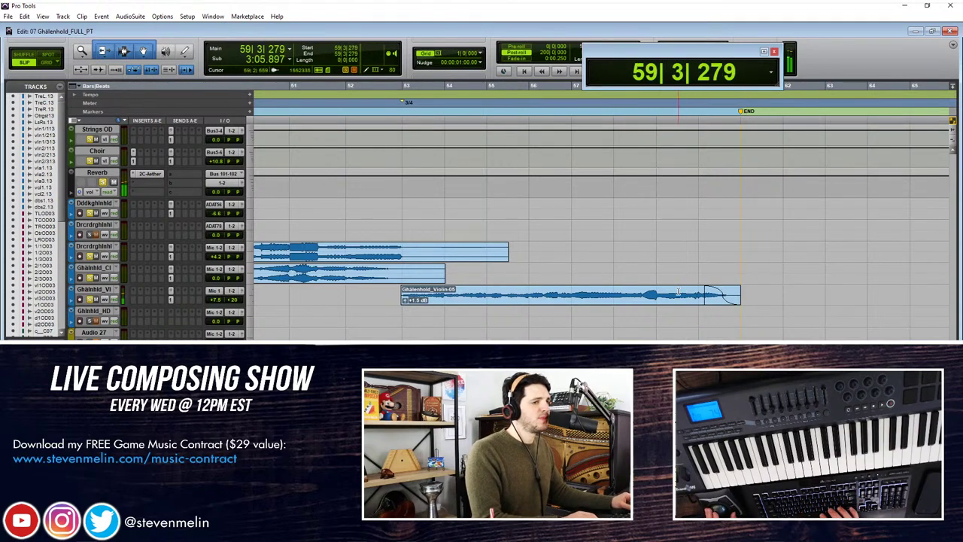
{"action": "scroll", "coordinate": [677, 291], "scroll_direction": "right", "scroll_amount": 3}
{"action": "scroll", "coordinate": [677, 291], "scroll_direction": "down", "scroll_amount": 2}
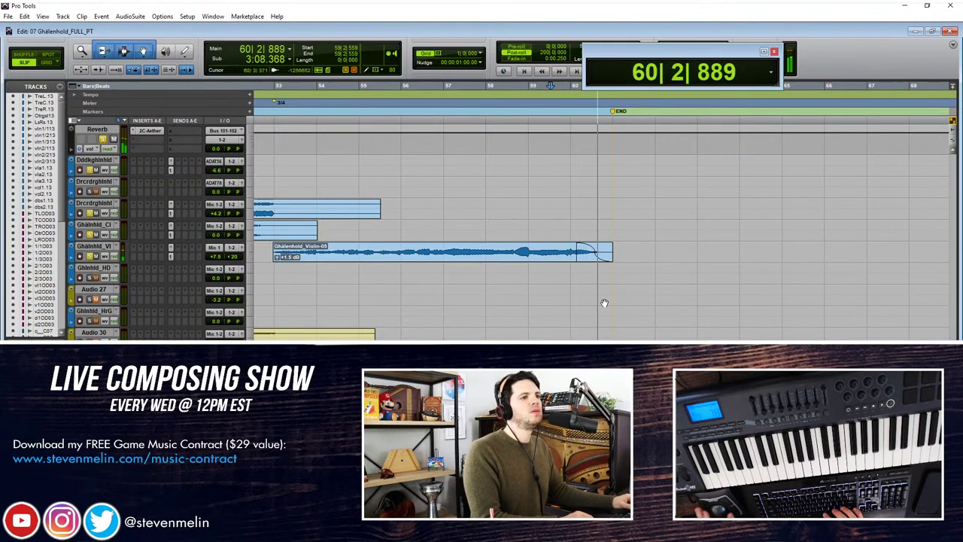
Step: Try moving the Hammered Dulcimer-01 stem on Audio 27 to the session start and play it with the live dulcimer
{"action": "key", "text": "Return"}
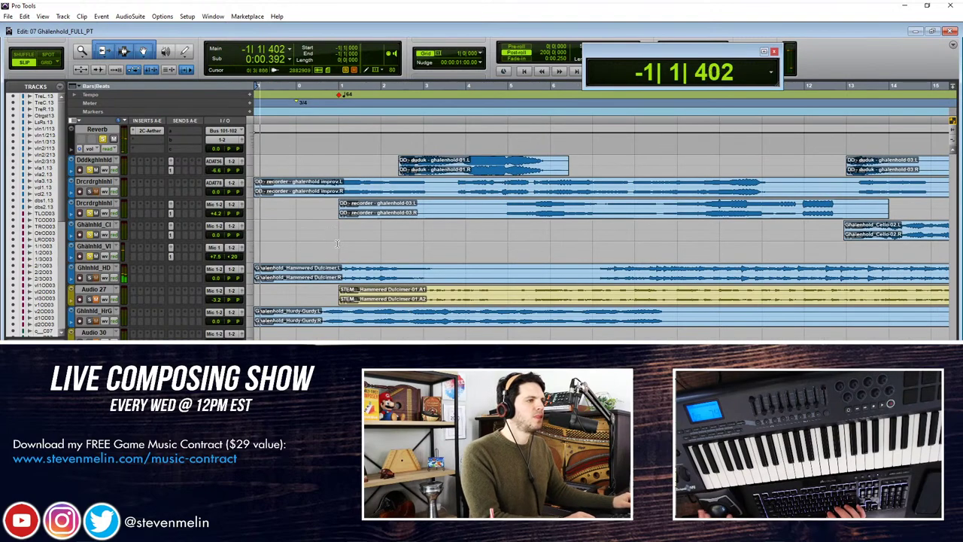
{"action": "scroll", "coordinate": [120, 279], "scroll_direction": "down", "scroll_amount": 1}
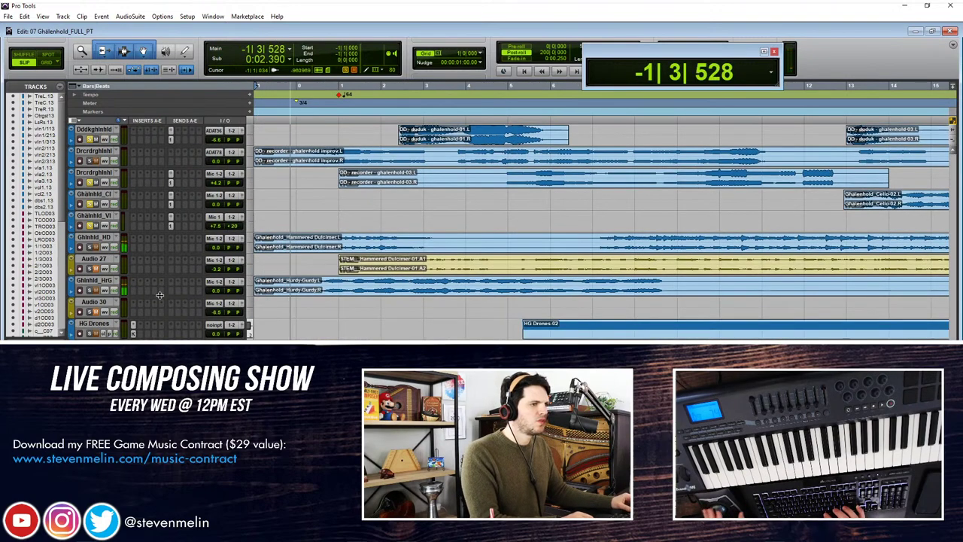
{"action": "left_click_drag", "start_coordinate": [370, 270], "coordinate": [210, 260]}
{"action": "key", "text": "Return"}
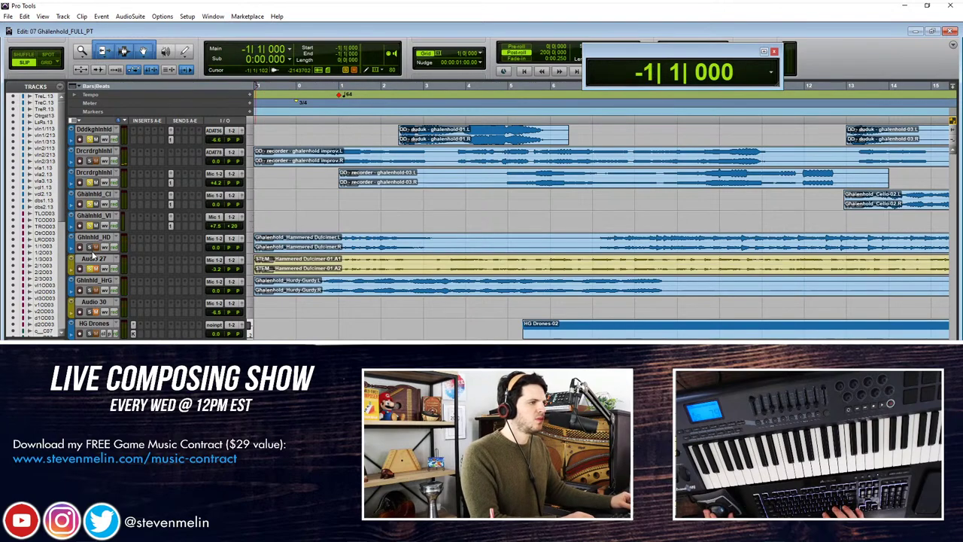
{"action": "key", "text": "space"}
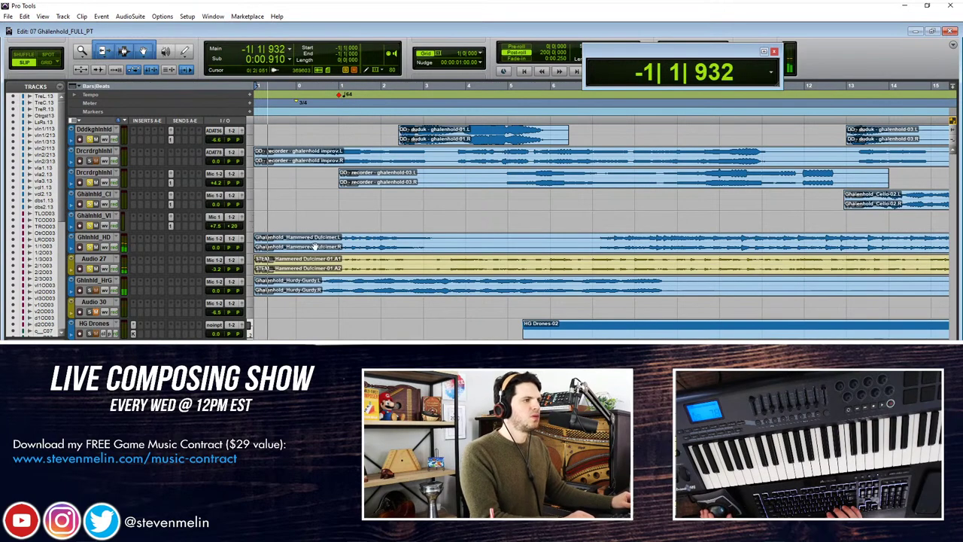
Step: During playback, add the Bus 101-102 reverb send to the Ghlnhld_HD track and set its level to -22.0 dB
{"action": "key", "text": "r"}
{"action": "key", "text": "r"}
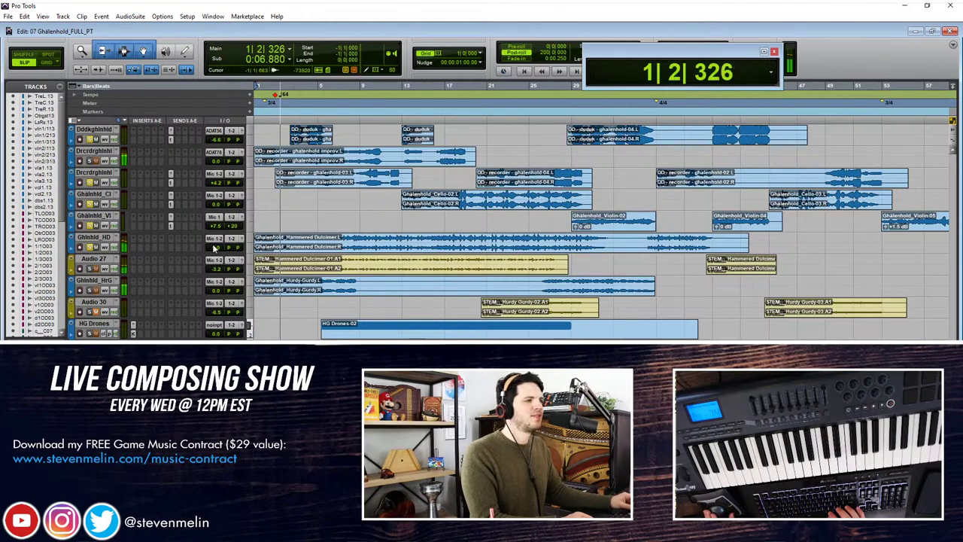
{"action": "left_click", "coordinate": [170, 247]}
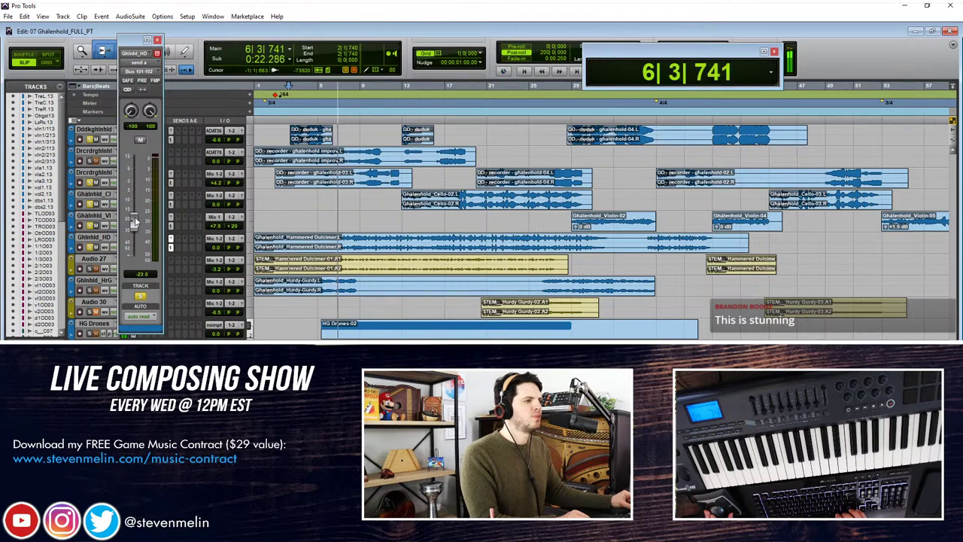
{"action": "left_click", "coordinate": [157, 39]}
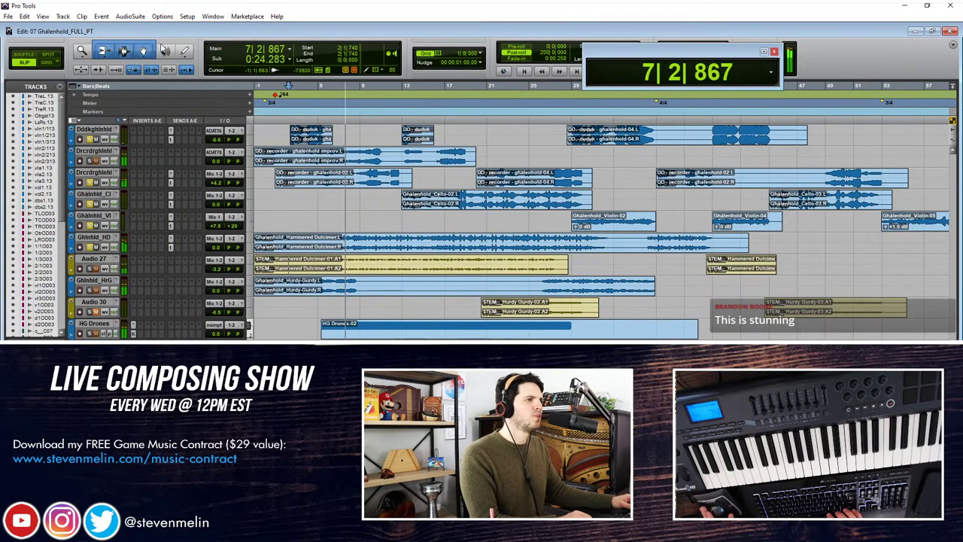
Step: Stop playback, move the Hammered Dulcimer-01 stem on Audio 27 to the start of bar 1 and play from there
{"action": "key", "text": "t"}
{"action": "key", "text": "t"}
{"action": "key", "text": "space"}
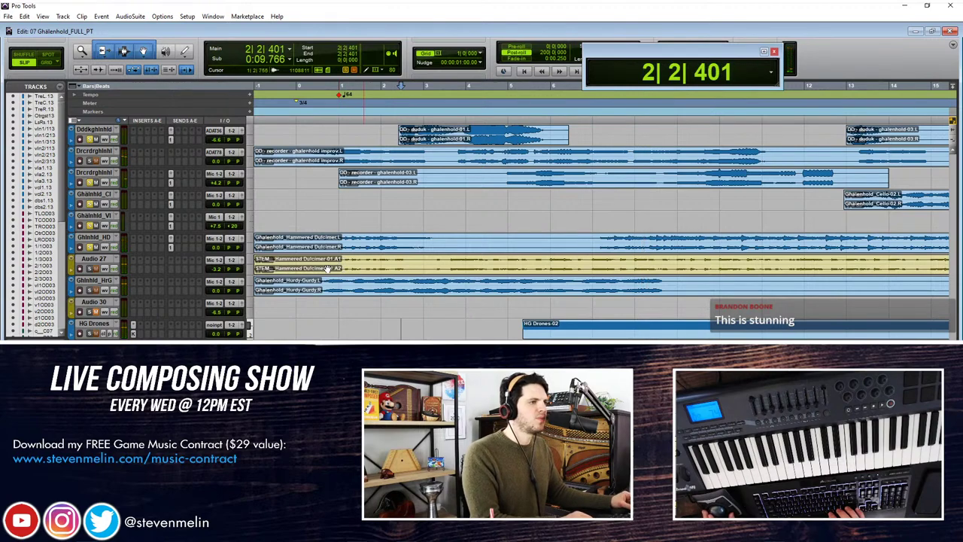
{"action": "key", "text": "Return"}
{"action": "left_click_drag", "start_coordinate": [327, 269], "coordinate": [414, 269]}
{"action": "left_click", "coordinate": [329, 261]}
{"action": "key", "text": "space"}
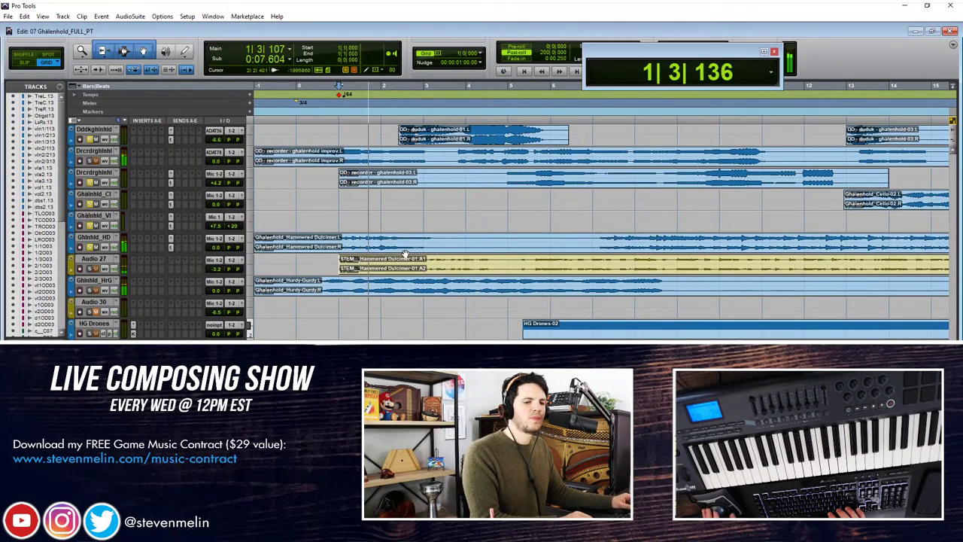
Step: Move the Hammered Dulcimer-01 stem on Audio 27 to bar 2 and the live dulcimer clip on Ghlnhld_HD to bar 1
{"action": "key", "text": "ctrl+bracketleft"}
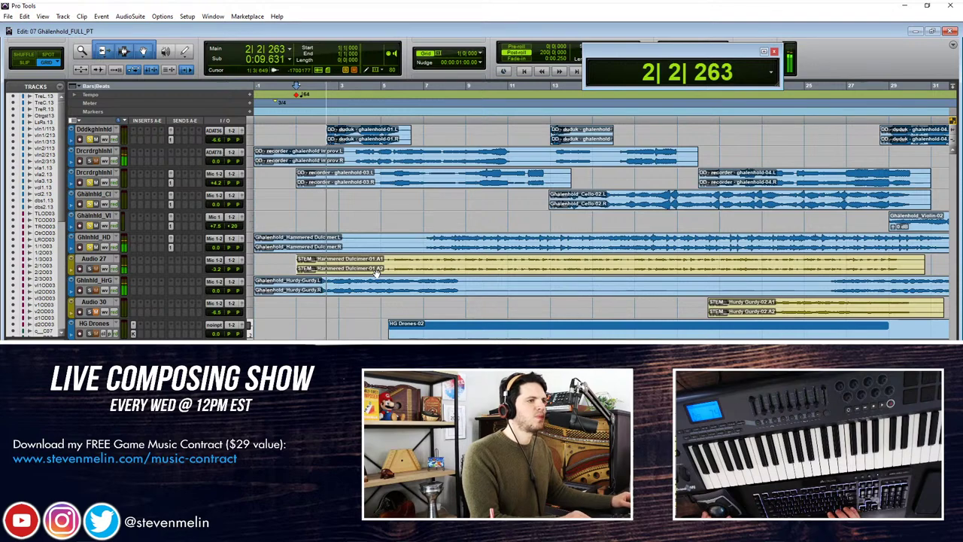
{"action": "key", "text": "ctrl+bracketright"}
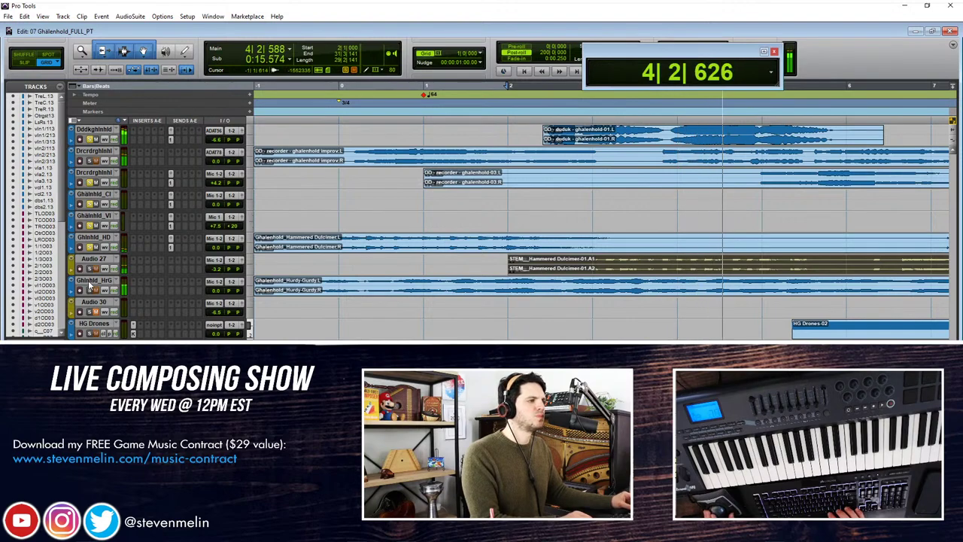
{"action": "left_click_drag", "start_coordinate": [375, 248], "coordinate": [413, 247]}
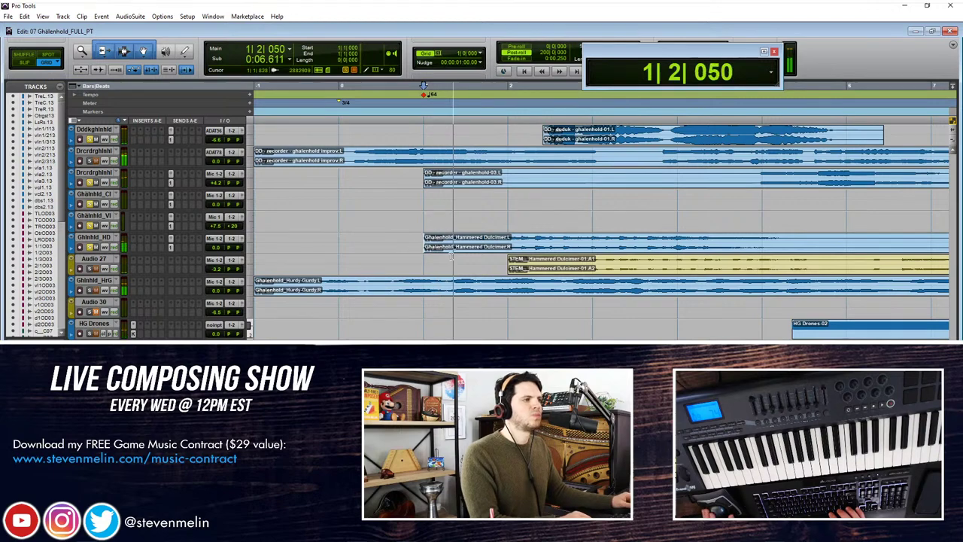
Step: Play from bar 1, split the live dulcimer clip at bar 9 and move its second part to bar 5
{"action": "scroll", "coordinate": [479, 250], "scroll_direction": "right", "scroll_amount": 1}
{"action": "key", "text": "r"}
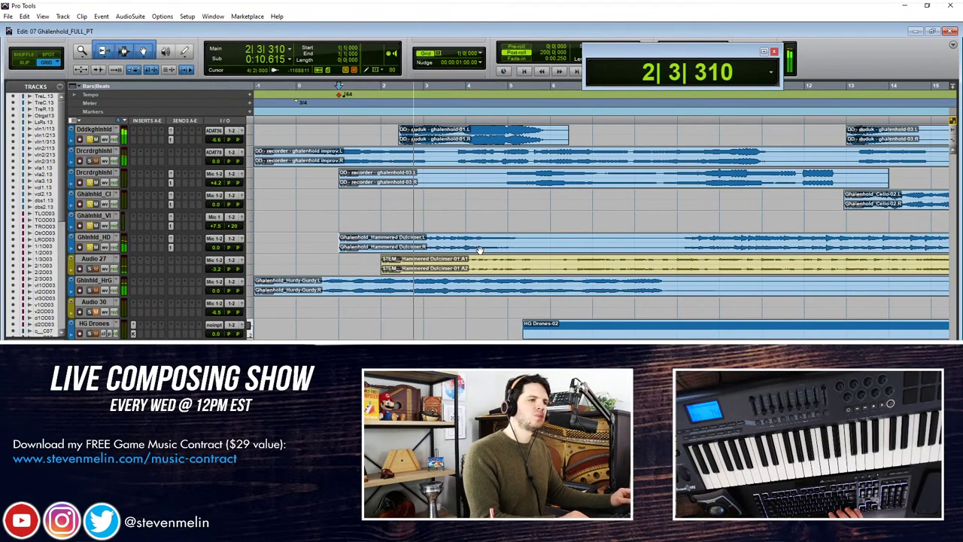
{"action": "key", "text": "r"}
{"action": "key", "text": "r"}
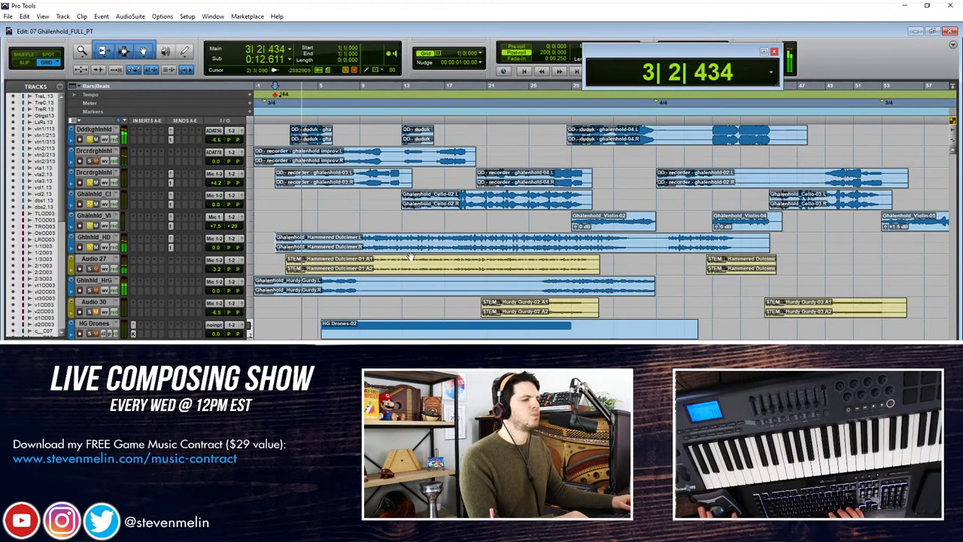
{"action": "key", "text": "t"}
{"action": "key", "text": "t"}
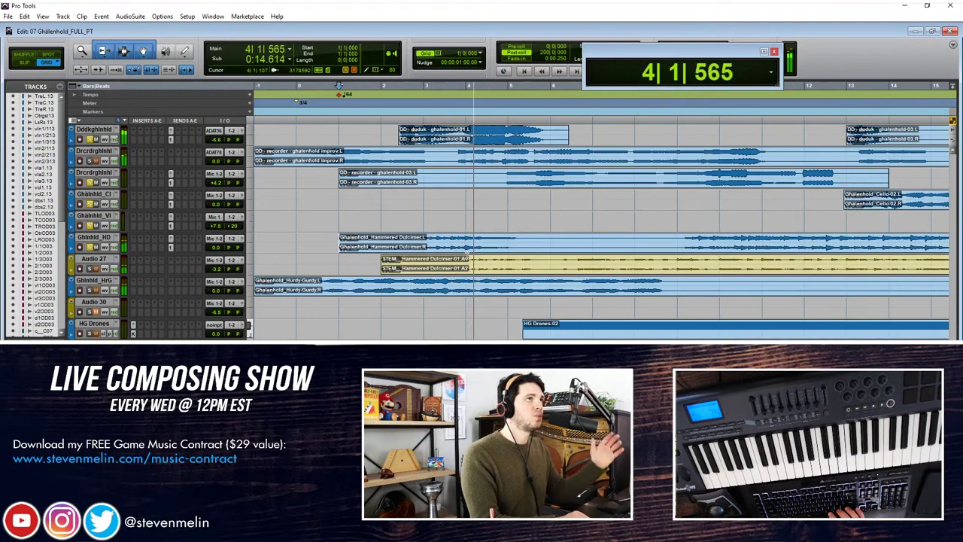
{"action": "scroll", "coordinate": [557, 255], "scroll_direction": "right", "scroll_amount": 2}
{"action": "left_click", "coordinate": [550, 241]}
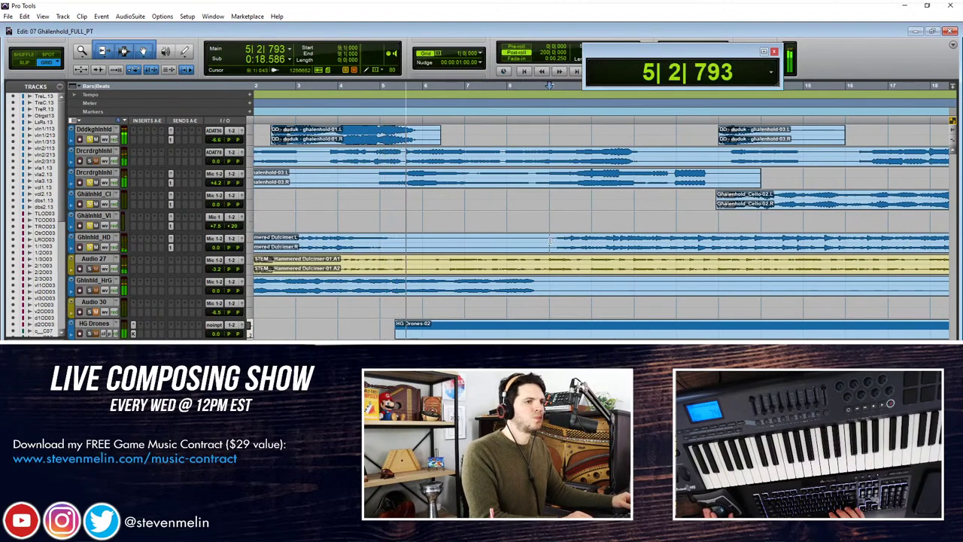
{"action": "left_click_drag", "start_coordinate": [551, 242], "coordinate": [423, 243]}
{"action": "key", "text": "Delete"}
{"action": "left_click_drag", "start_coordinate": [581, 247], "coordinate": [416, 242]}
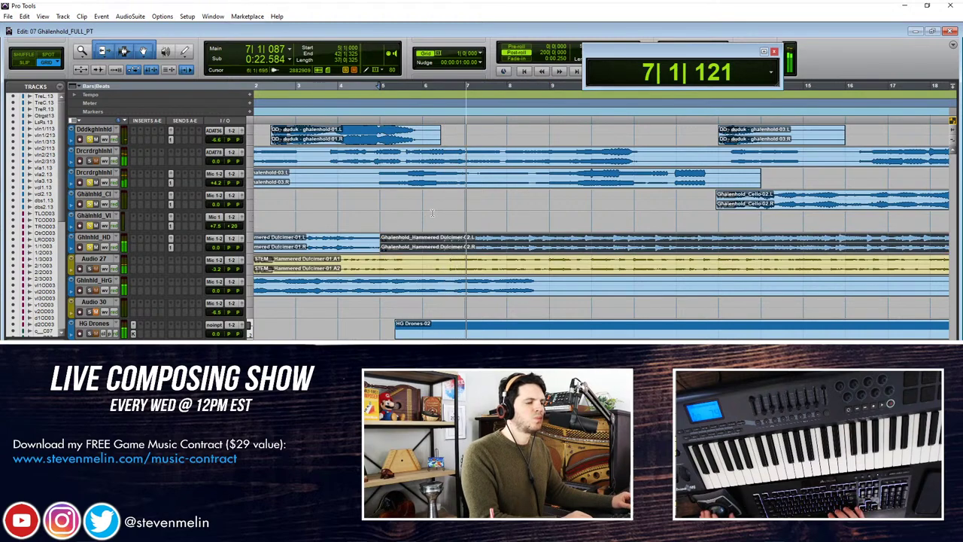
Step: Try moving the second live dulcimer clip on Ghlnhld_HD to bar 6 and set the playback position to bar 4
{"action": "key", "text": "r"}
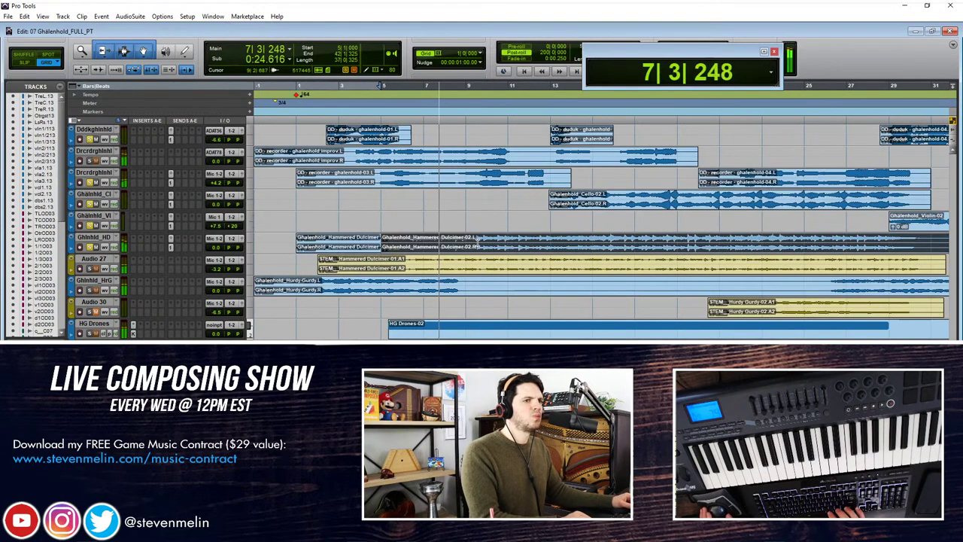
{"action": "key", "text": "r"}
{"action": "key", "text": "t"}
{"action": "key", "text": "t"}
{"action": "key", "text": "t"}
{"action": "key", "text": "t"}
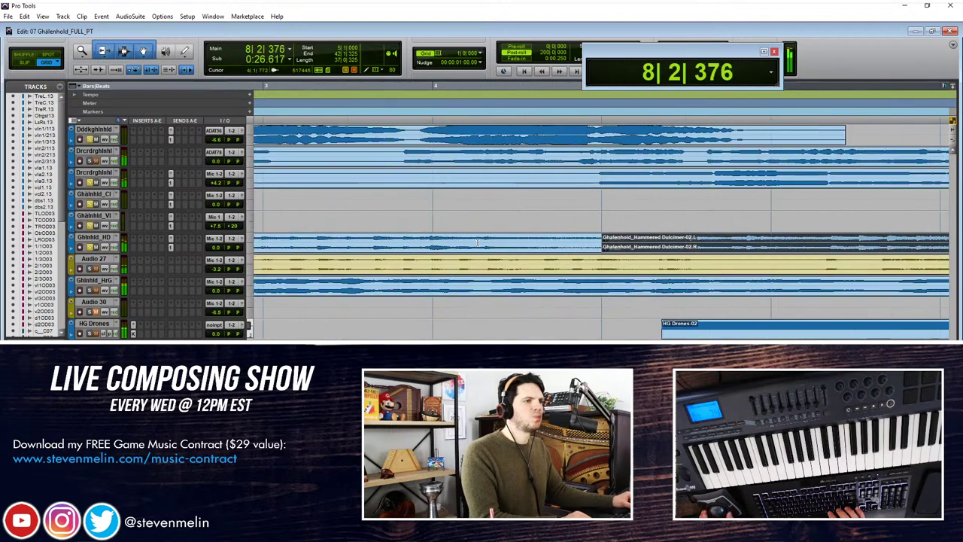
{"action": "key", "text": "r"}
{"action": "key", "text": "r"}
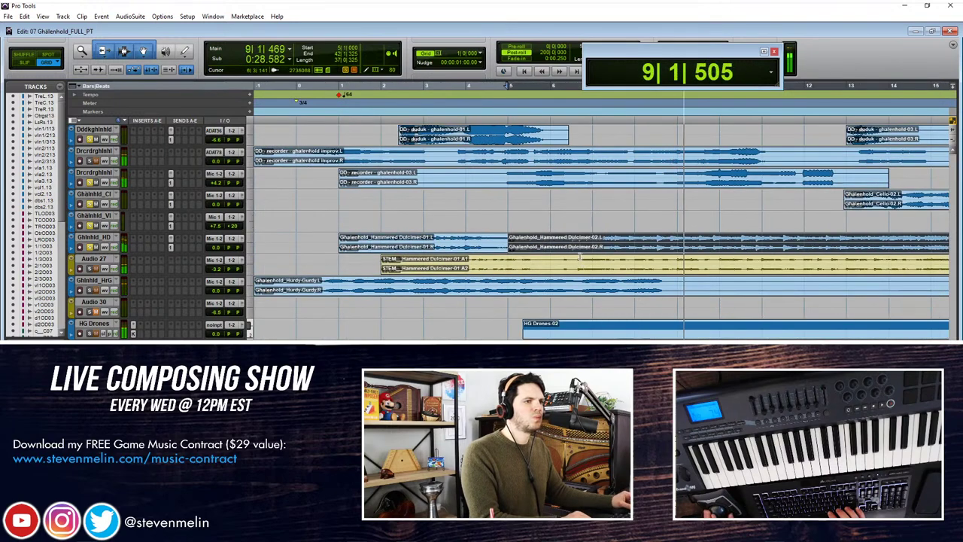
{"action": "key", "text": "t"}
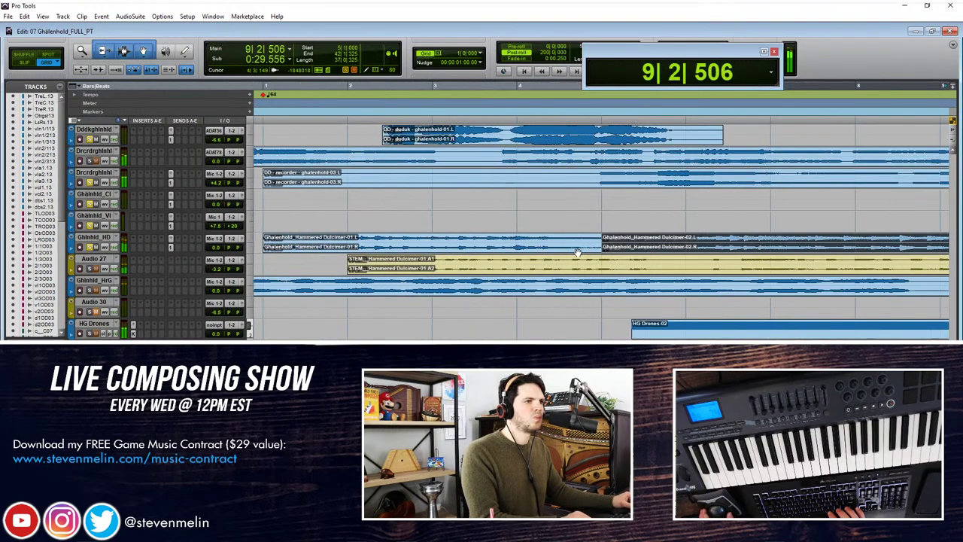
{"action": "left_click", "coordinate": [624, 249]}
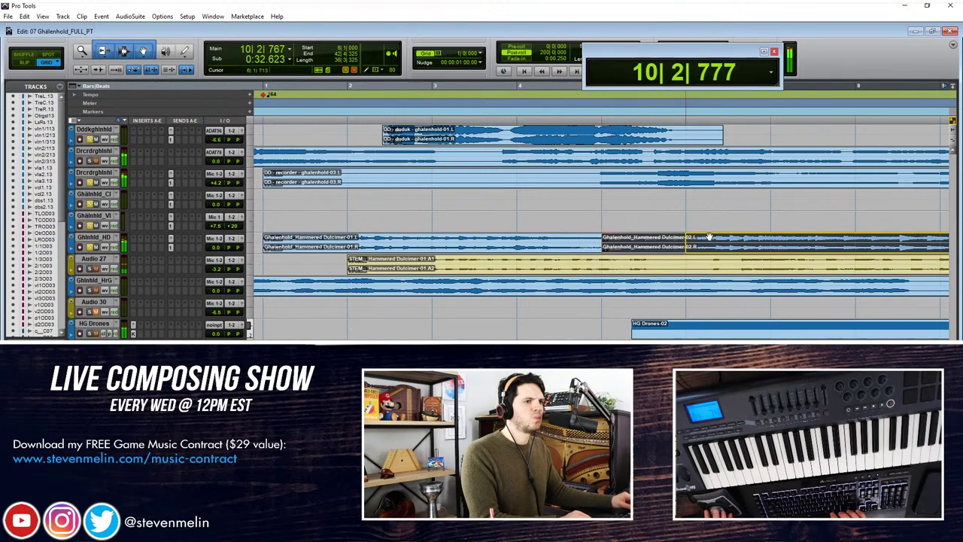
{"action": "key", "text": "a"}
{"action": "left_click", "coordinate": [510, 238]}
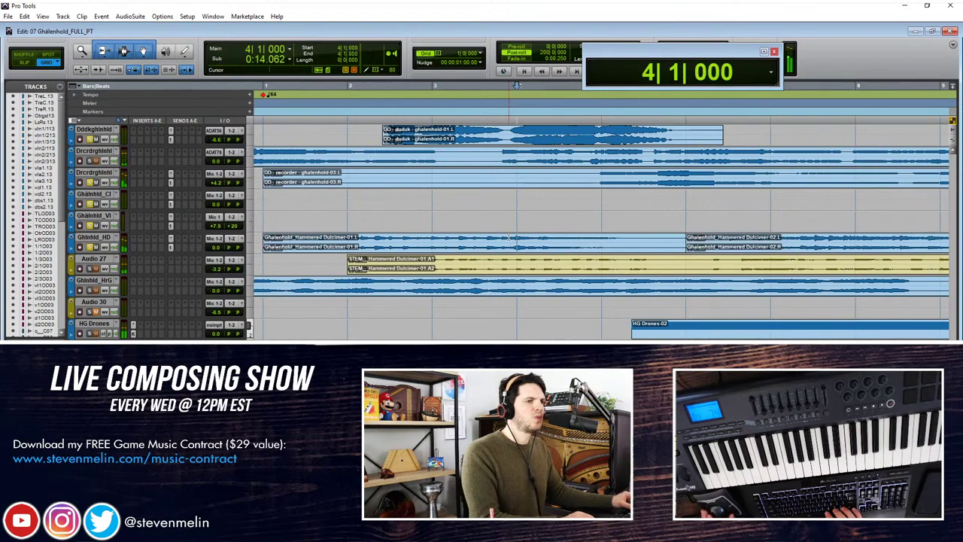
Step: Solo Audio 27, raise its volume to +10.2 dB and play from bar 4 against the live dulcimer
{"action": "key", "text": "alt+space"}
{"action": "left_click", "coordinate": [91, 270]}
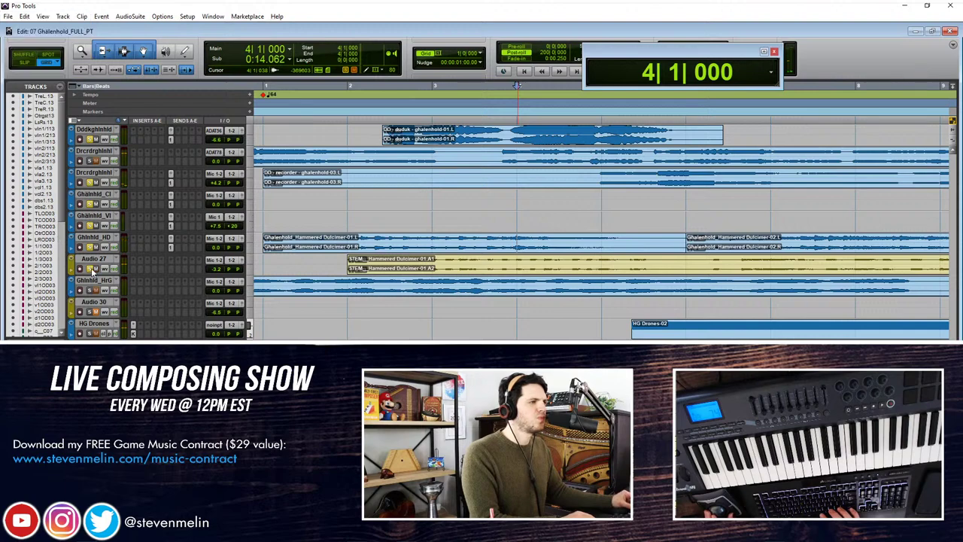
{"action": "key", "text": "space"}
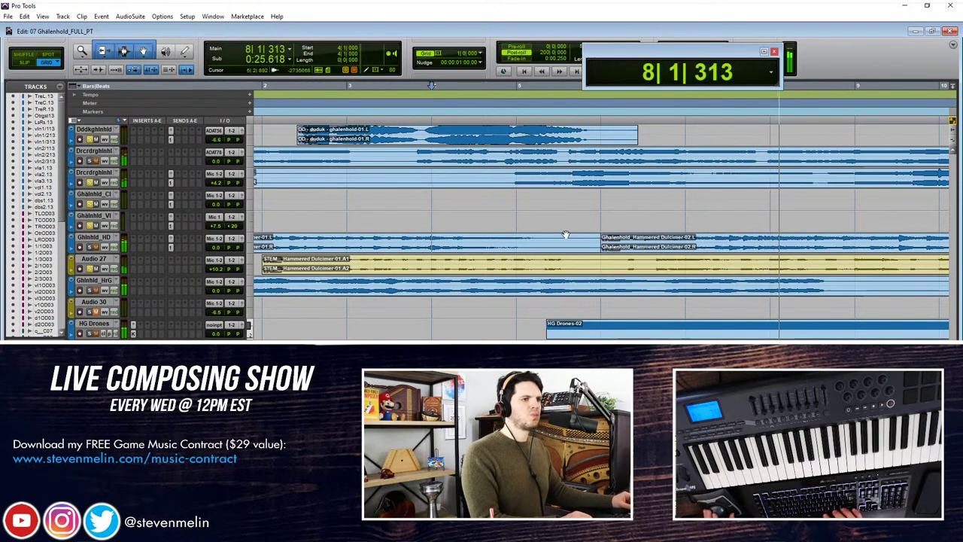
Step: Move the second live dulcimer clip back to bar 5, then fine-tune its start to 4|3|380 in Slip mode during playback
{"action": "key", "text": "space"}
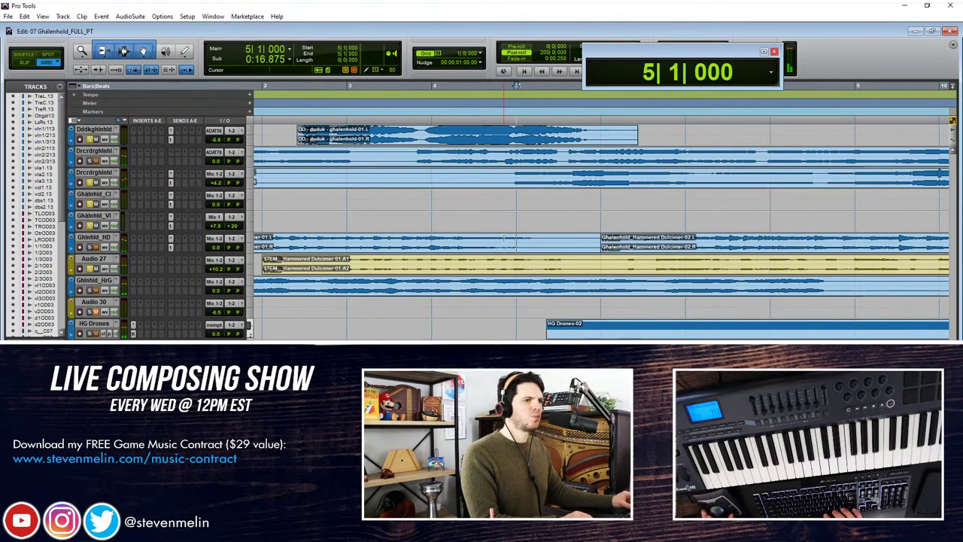
{"action": "left_click_drag", "start_coordinate": [599, 254], "coordinate": [516, 255]}
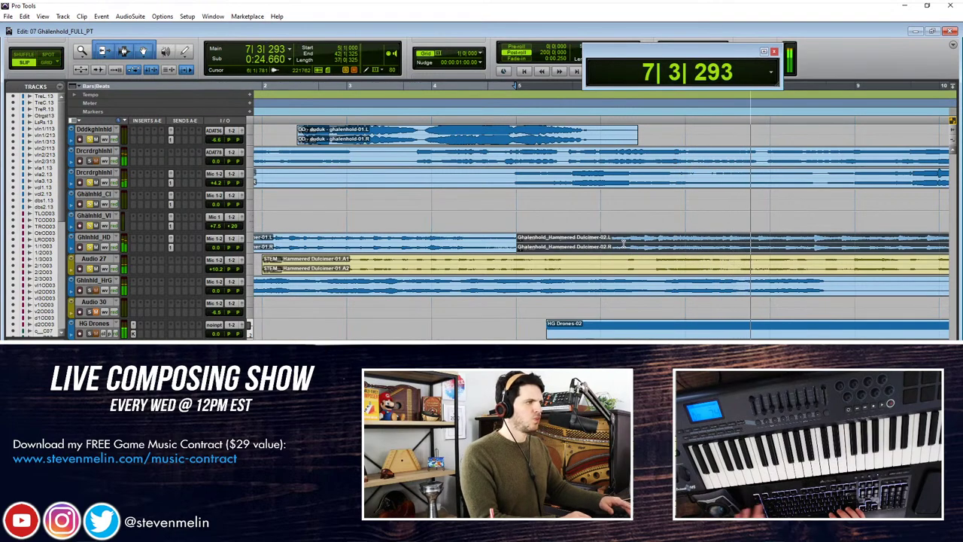
{"action": "left_click", "coordinate": [621, 248]}
{"action": "left_click_drag", "start_coordinate": [621, 248], "coordinate": [592, 248]}
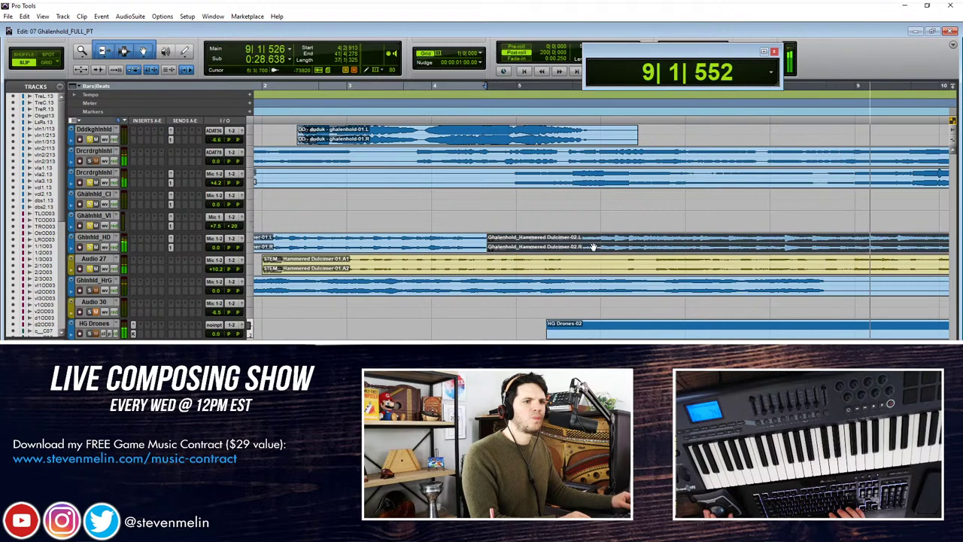
{"action": "left_click_drag", "start_coordinate": [828, 251], "coordinate": [843, 249]}
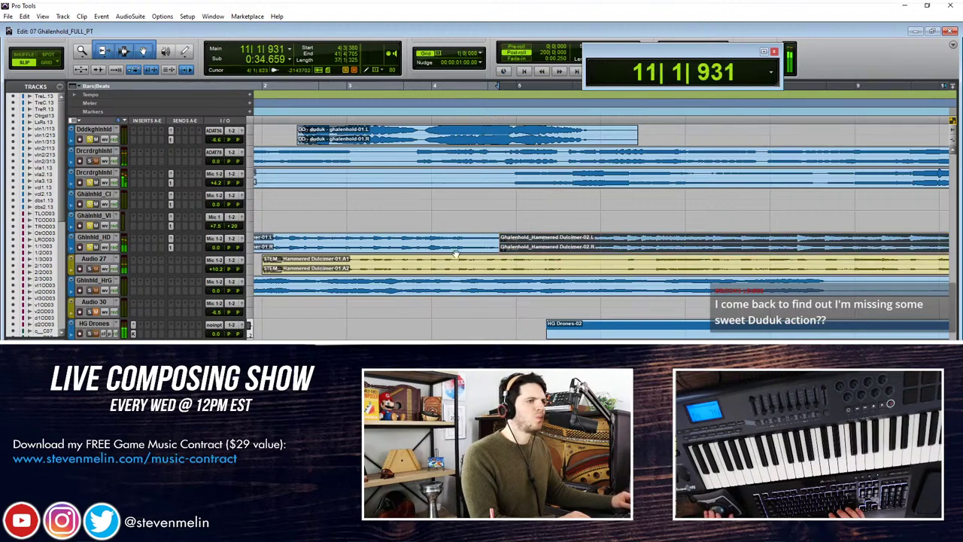
Step: Crossfade the two live dulcimer clips at their join and raise the Ghlnhld_HD track volume to +0.6 dB
{"action": "key", "text": "ctrl+bracketleft"}
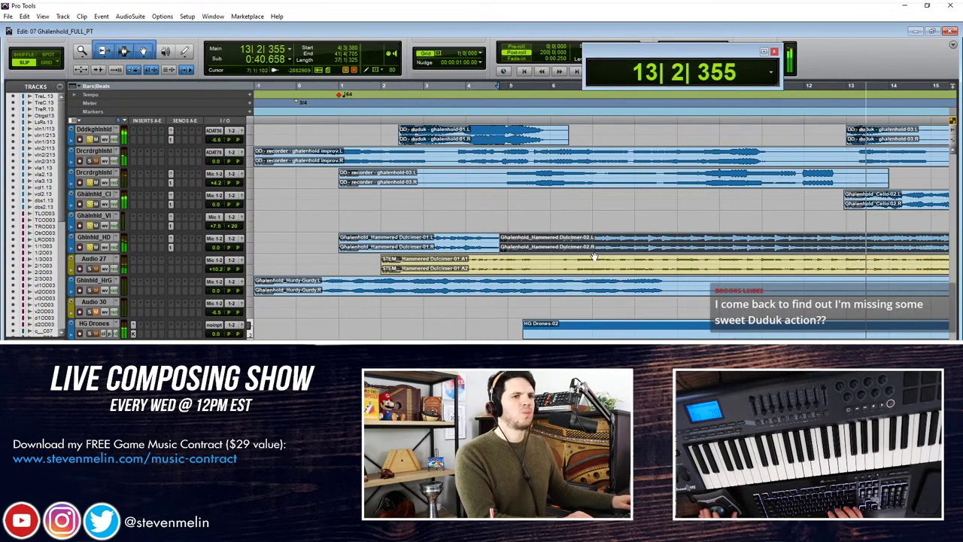
{"action": "left_click_drag", "start_coordinate": [493, 242], "coordinate": [506, 241]}
{"action": "key", "text": "f"}
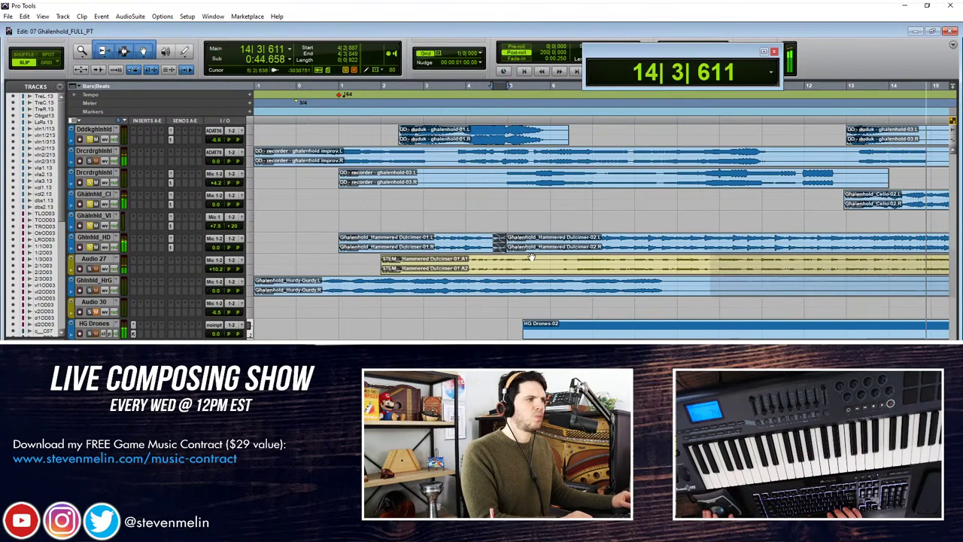
{"action": "scroll", "coordinate": [532, 257], "scroll_direction": "right", "scroll_amount": 3}
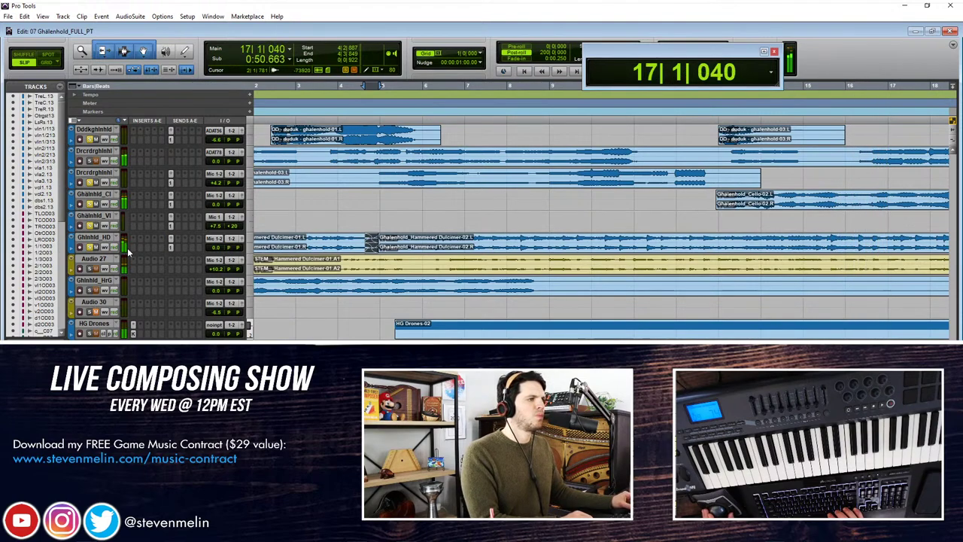
{"action": "left_click_drag", "start_coordinate": [223, 258], "coordinate": [247, 253]}
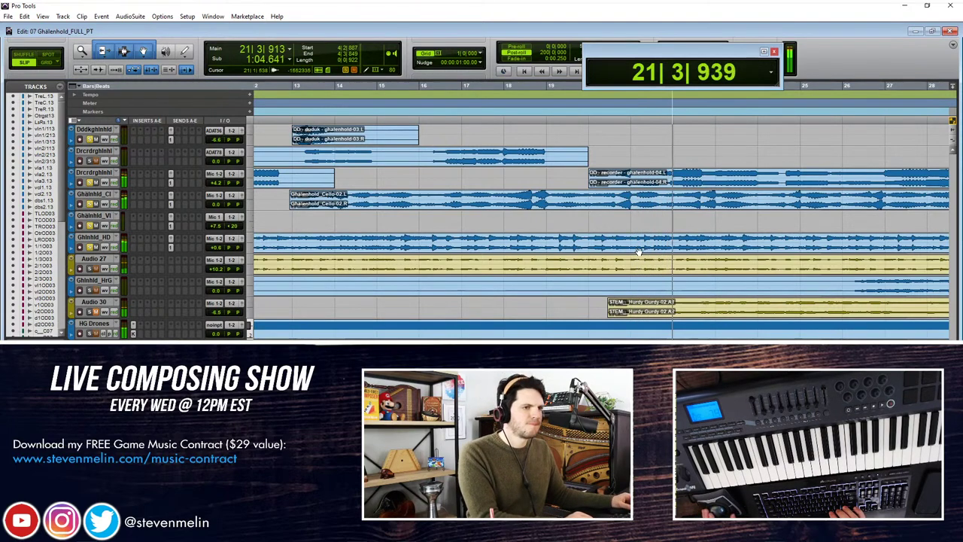
Step: Split the second live dulcimer clip on Ghlnhld_HD at bar 34, where its last passage begins
{"action": "key", "text": "r"}
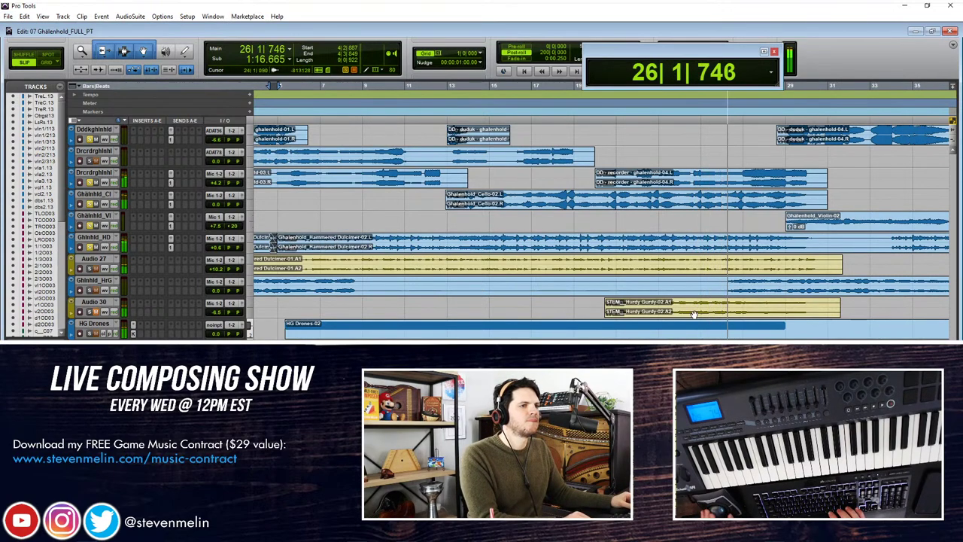
{"action": "left_click", "coordinate": [695, 271]}
{"action": "key", "text": "r"}
{"action": "key", "text": "r"}
{"action": "key", "text": "t"}
{"action": "key", "text": "t"}
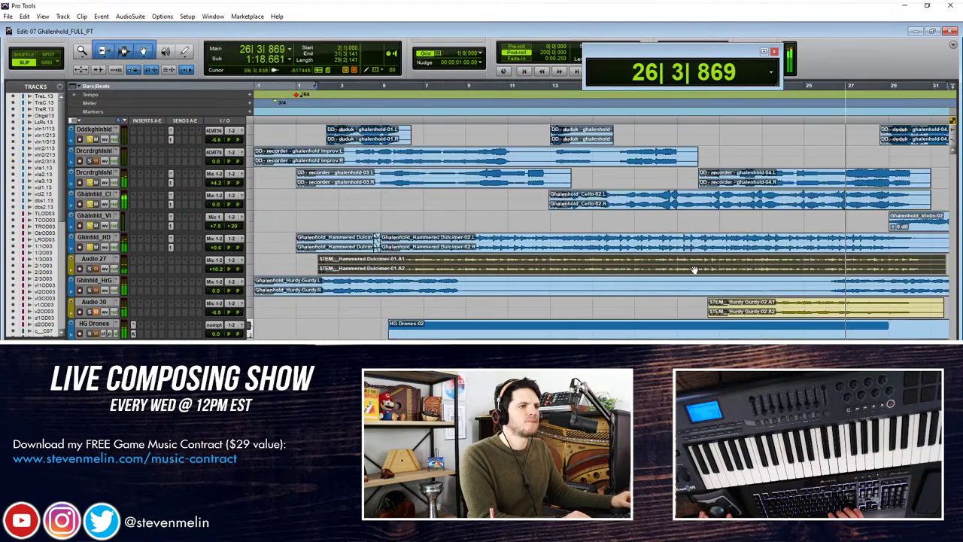
{"action": "scroll", "coordinate": [695, 270], "scroll_direction": "right", "scroll_amount": 5}
{"action": "scroll", "coordinate": [694, 270], "scroll_direction": "right", "scroll_amount": 2}
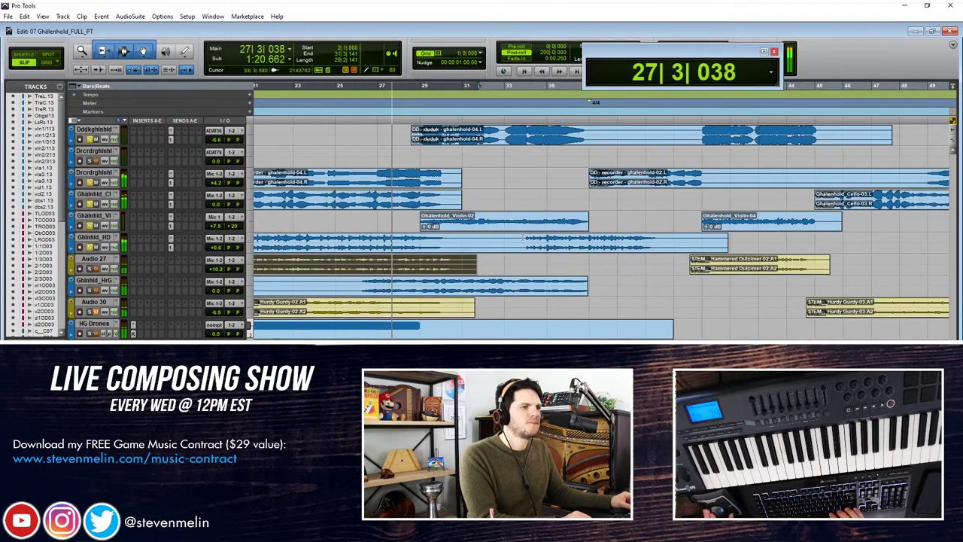
{"action": "left_click", "coordinate": [526, 238]}
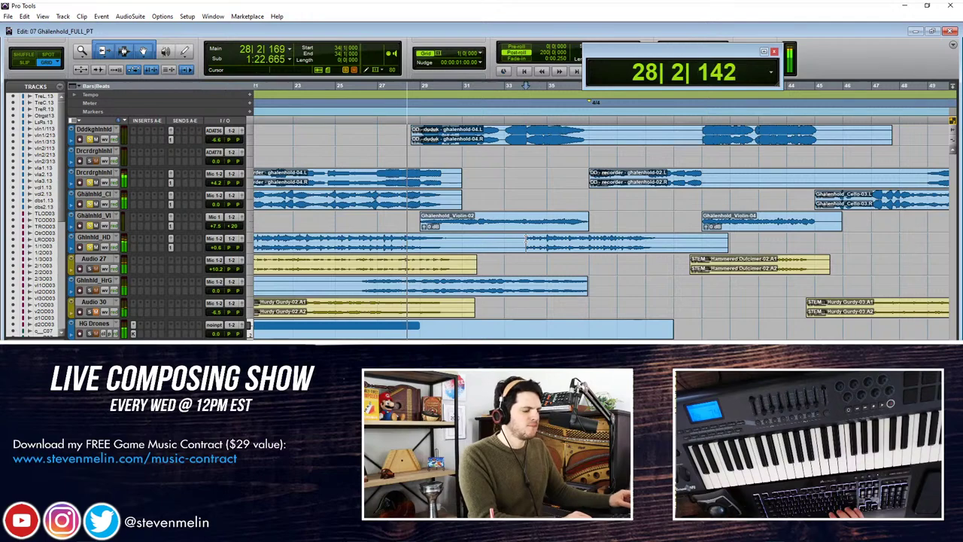
{"action": "key", "text": "b"}
Step: Move the split-off last live dulcimer passage to start at bar 41 and play from there
{"action": "left_click_drag", "start_coordinate": [543, 249], "coordinate": [726, 256]}
{"action": "key", "text": "ctrl+z"}
{"action": "left_click_drag", "start_coordinate": [644, 240], "coordinate": [812, 240]}
{"action": "left_click_drag", "start_coordinate": [544, 250], "coordinate": [729, 255]}
{"action": "key", "text": "t"}
{"action": "key", "text": "t"}
{"action": "key", "text": "t"}
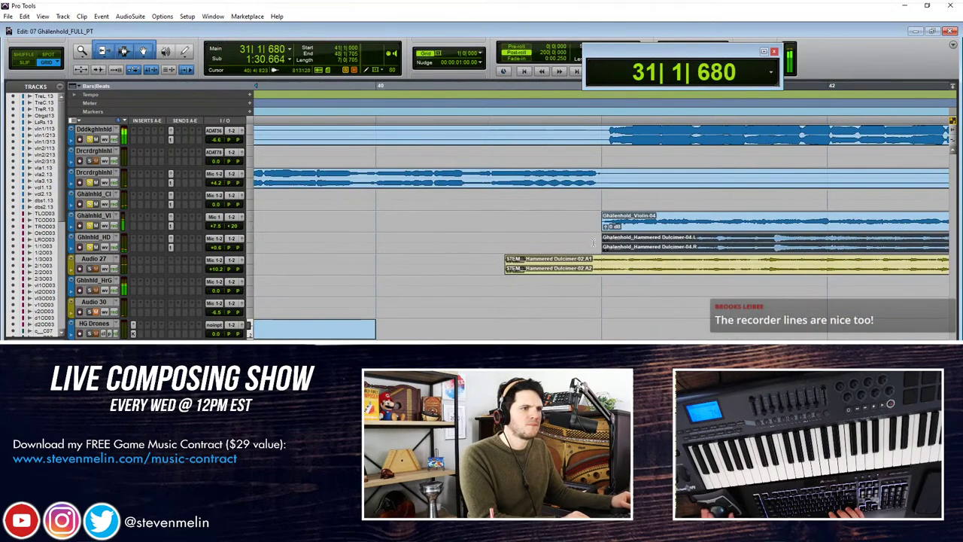
{"action": "key", "text": "space"}
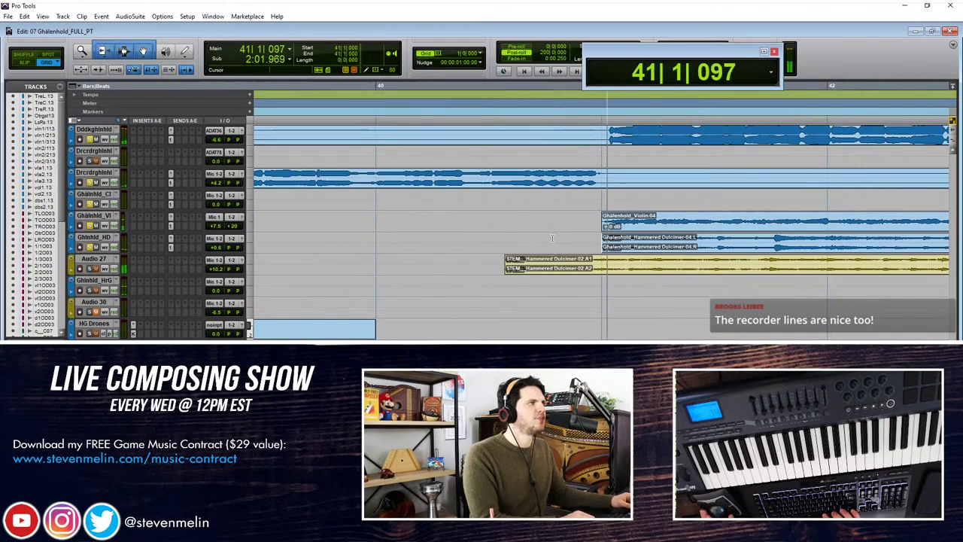
{"action": "key", "text": "r"}
{"action": "key", "text": "r"}
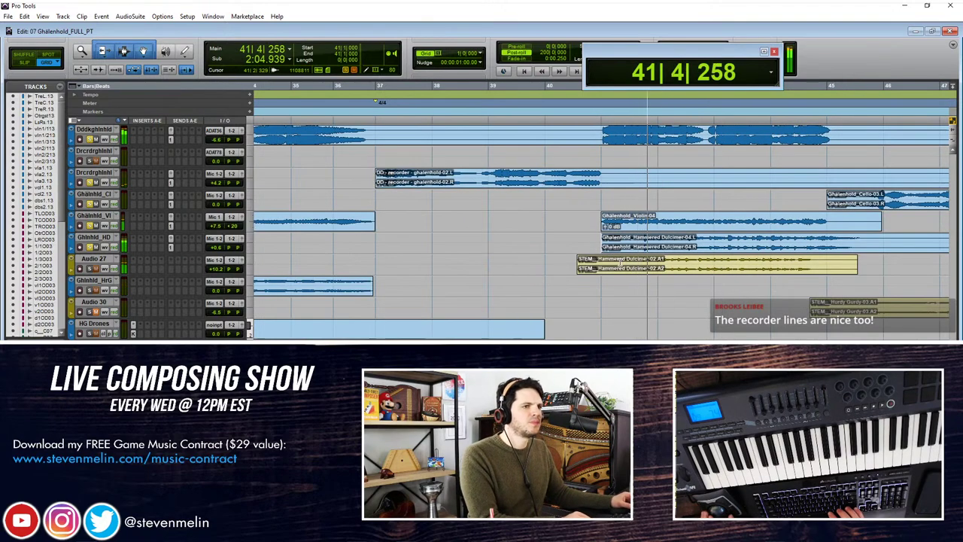
Step: Delete the Audio 27 track with the Hammered Dulcimer stems during playback
{"action": "right_click", "coordinate": [105, 259]}
{"action": "left_click", "coordinate": [124, 338]}
{"action": "left_click", "coordinate": [496, 213]}
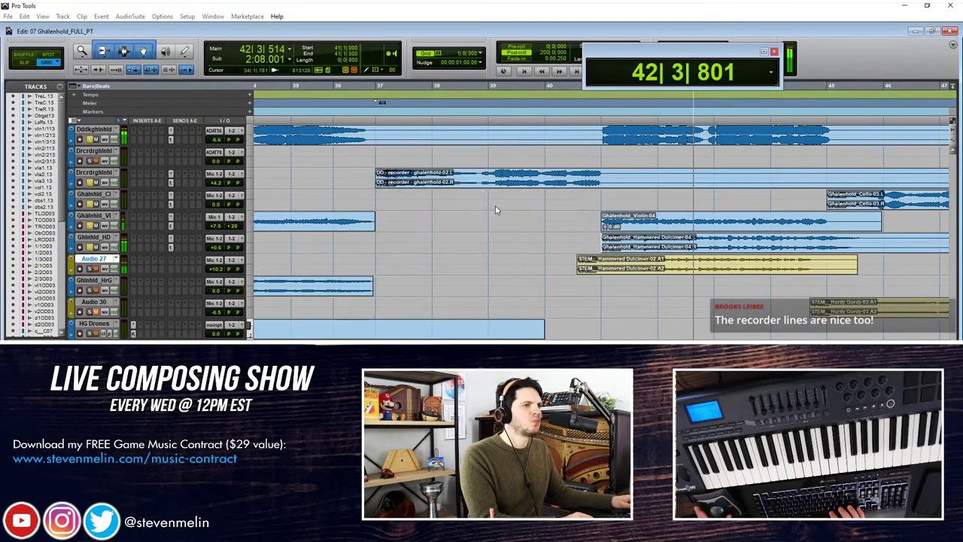
Step: Slip the last live dulcimer clip slightly earlier so it starts at 40|4|892
{"action": "left_click", "coordinate": [644, 245]}
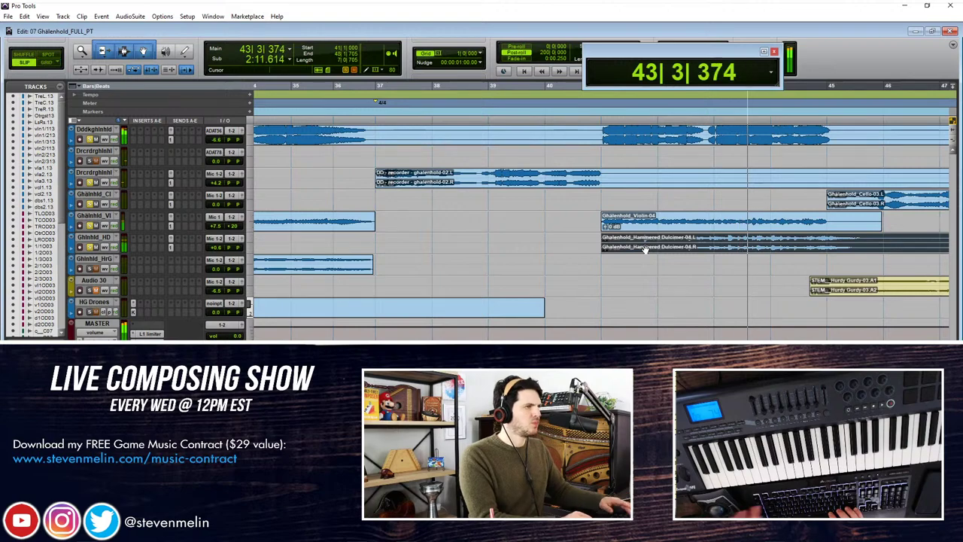
{"action": "key", "text": "ctrl+]"}
{"action": "key", "text": "ctrl+]"}
{"action": "key", "text": "ctrl+]"}
{"action": "mouse_move", "coordinate": [642, 246]}
{"action": "left_mouse_down"}
{"action": "mouse_move", "coordinate": [649, 250]}
{"action": "mouse_move", "coordinate": [644, 243]}
{"action": "left_mouse_up"}
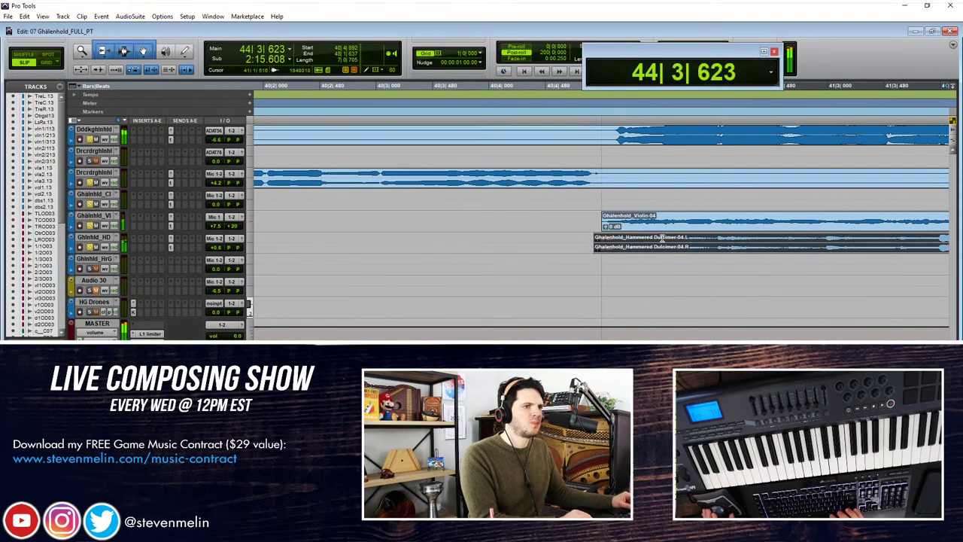
{"action": "key", "text": "ctrl+["}
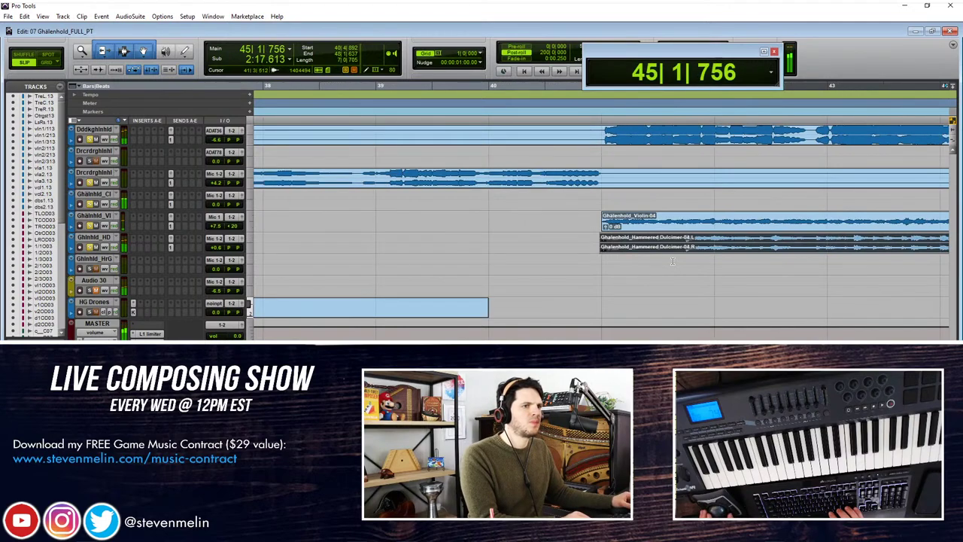
Step: Play from just before the last live dulcimer clip and slip it slightly earlier so it starts at 40|4|862
{"action": "key", "text": "ctrl+["}
{"action": "key", "text": "ctrl+["}
{"action": "left_click", "coordinate": [594, 242]}
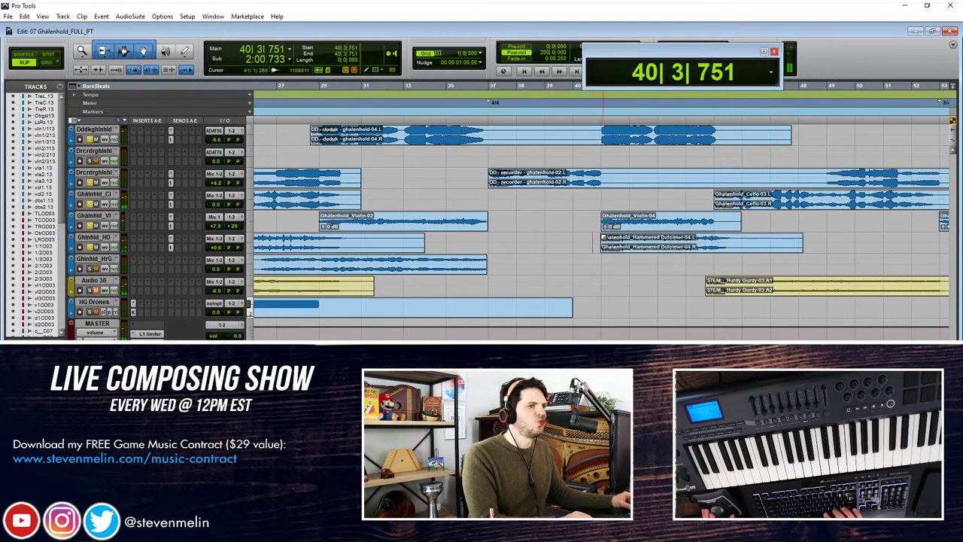
{"action": "key", "text": "ctrl+]"}
{"action": "key", "text": "ctrl+]"}
{"action": "key", "text": "ctrl+]"}
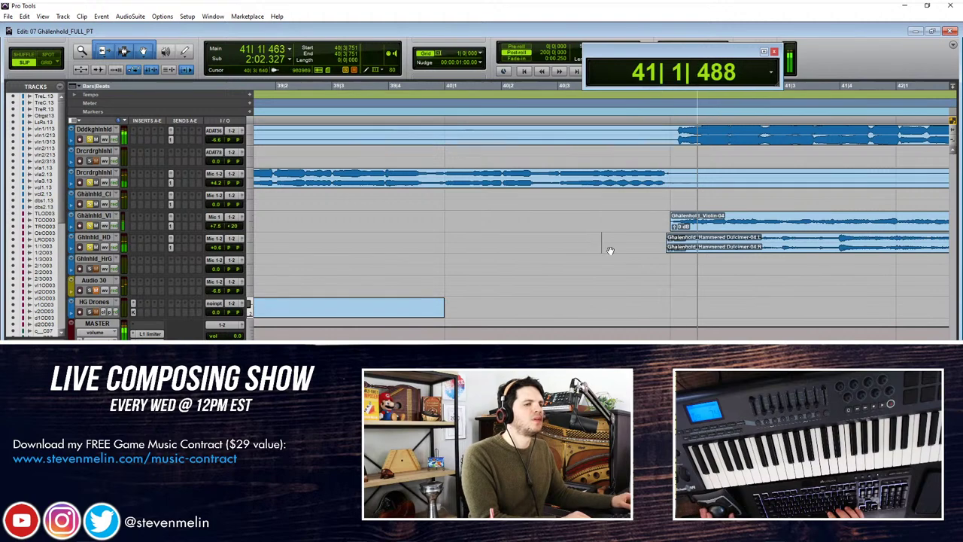
{"action": "scroll", "coordinate": [675, 264], "scroll_direction": "right", "scroll_amount": 1}
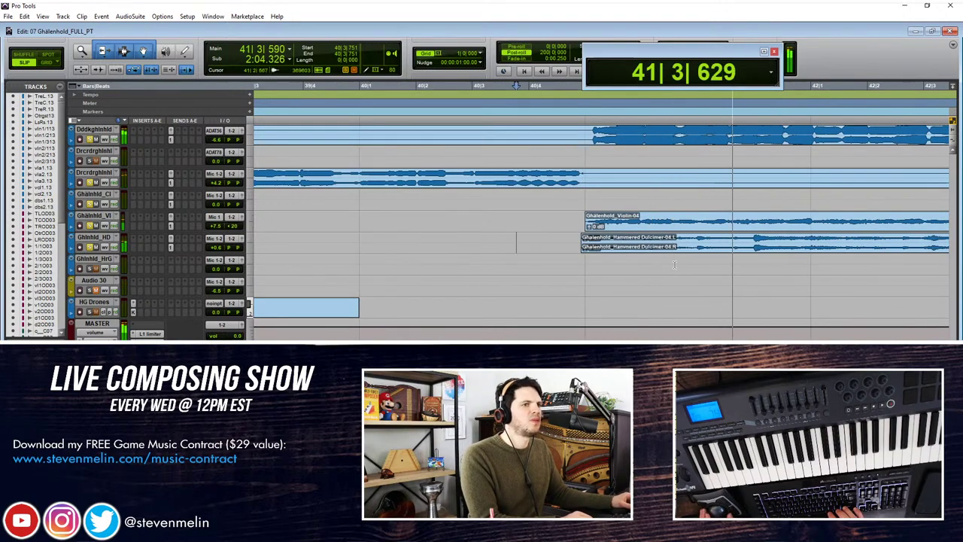
{"action": "key", "text": "ctrl+]"}
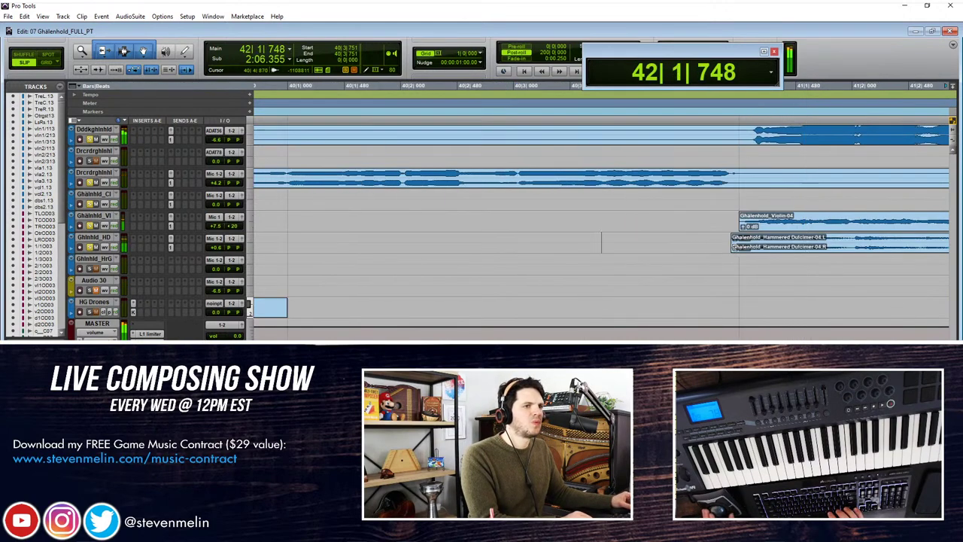
{"action": "left_click", "coordinate": [747, 249]}
{"action": "left_click_drag", "start_coordinate": [744, 242], "coordinate": [745, 243]}
{"action": "key", "text": "ctrl+["}
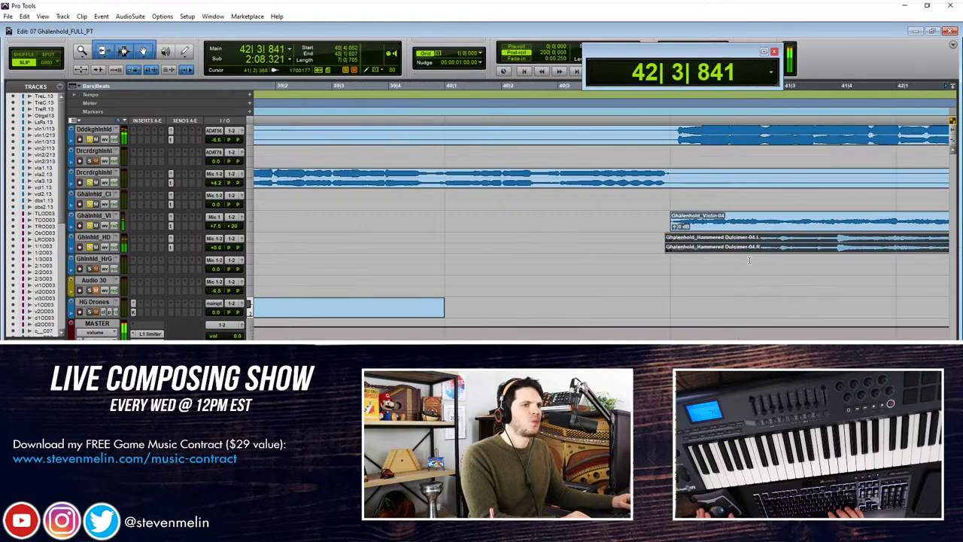
Step: Raise the Ghlnhld_HD track volume to +1.8 dB during playback
{"action": "scroll", "coordinate": [749, 260], "scroll_direction": "right", "scroll_amount": 2}
{"action": "scroll", "coordinate": [749, 260], "scroll_direction": "right", "scroll_amount": 2}
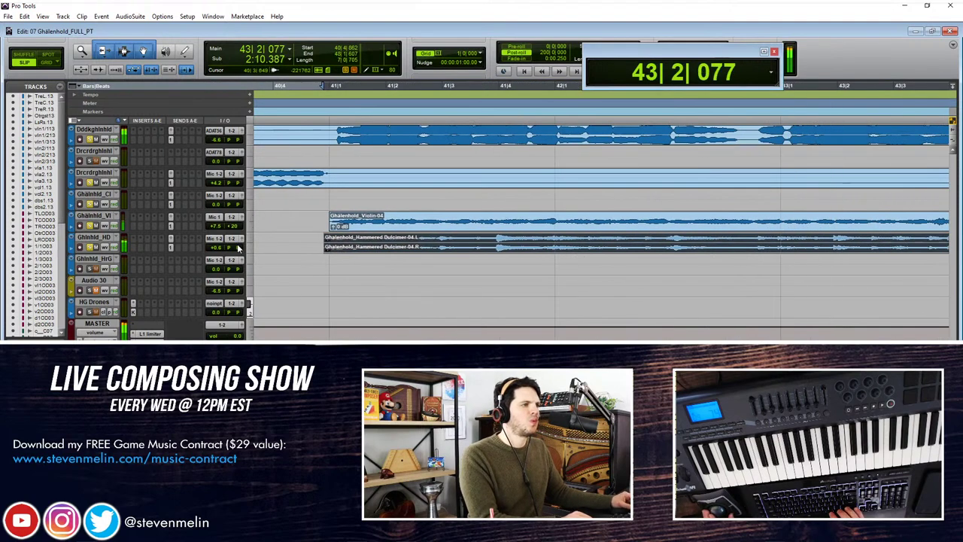
{"action": "left_click_drag", "start_coordinate": [215, 249], "coordinate": [214, 244]}
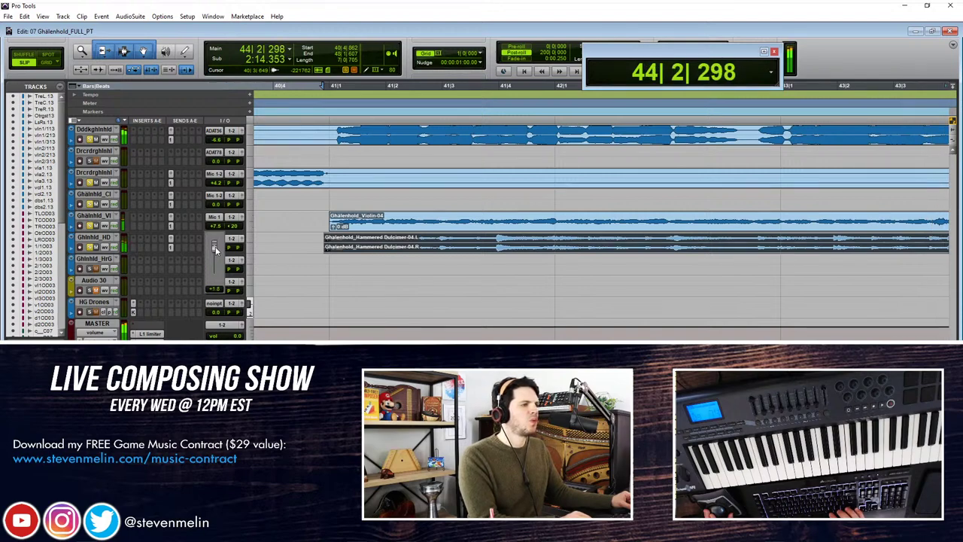
{"action": "left_click_drag", "start_coordinate": [214, 250], "coordinate": [217, 251]}
Step: Trim the tail of the last live dulcimer clip and fade out its end from 45|3|529
{"action": "key", "text": "r"}
{"action": "key", "text": "r"}
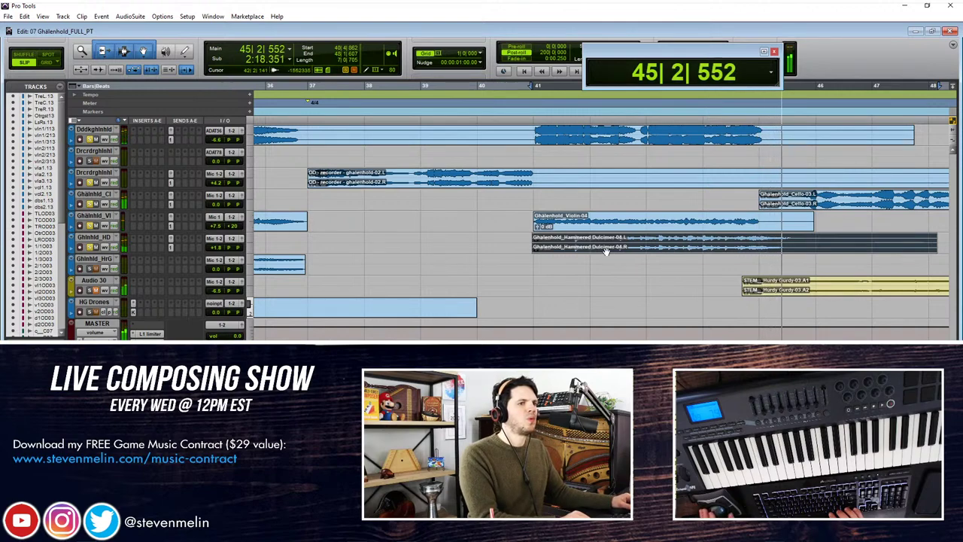
{"action": "key", "text": "r"}
{"action": "key", "text": "r"}
{"action": "key", "text": "r"}
{"action": "key", "text": "t"}
{"action": "key", "text": "t"}
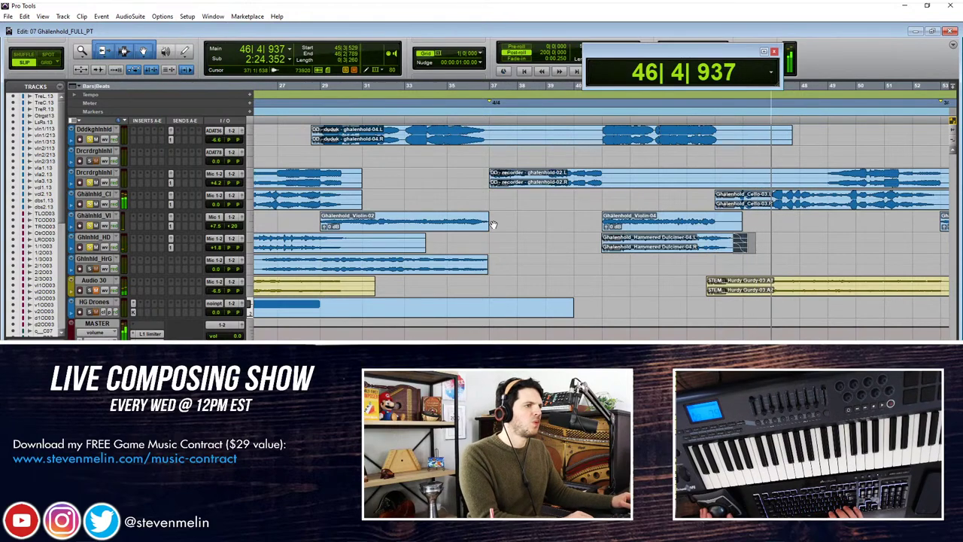
Step: Move the live hurdy-gurdy clip on Ghlnhld_HrG to start at bar 21 and play from there
{"action": "scroll", "coordinate": [440, 252], "scroll_direction": "left", "scroll_amount": 5}
{"action": "scroll", "coordinate": [439, 252], "scroll_direction": "left", "scroll_amount": 3}
{"action": "scroll", "coordinate": [439, 252], "scroll_direction": "down", "scroll_amount": 1}
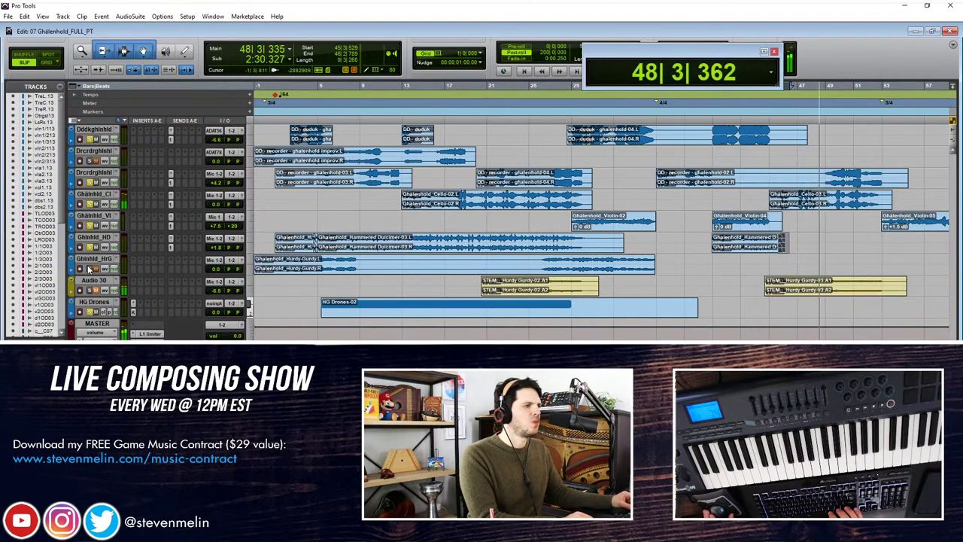
{"action": "left_click_drag", "start_coordinate": [287, 269], "coordinate": [513, 269]}
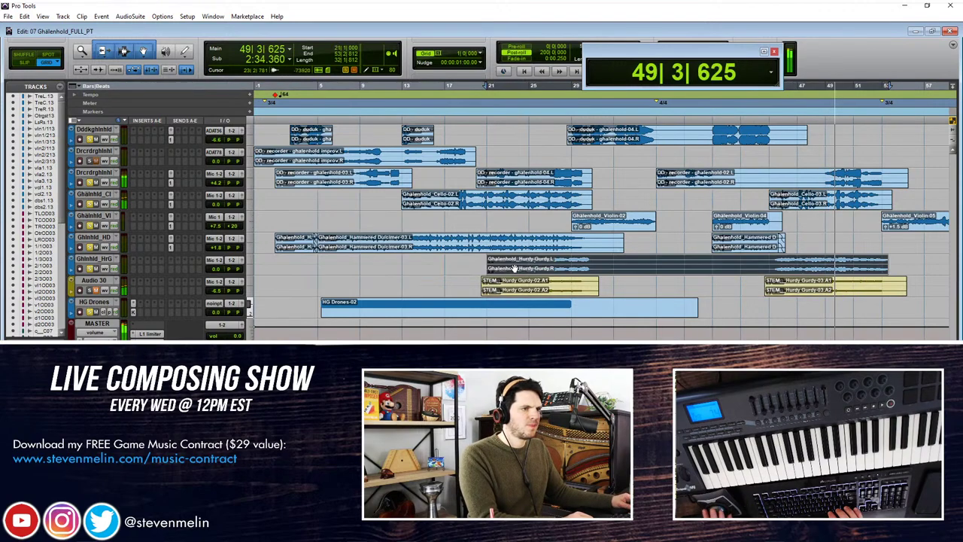
{"action": "left_click", "coordinate": [480, 261]}
{"action": "key", "text": "space"}
{"action": "key", "text": "space"}
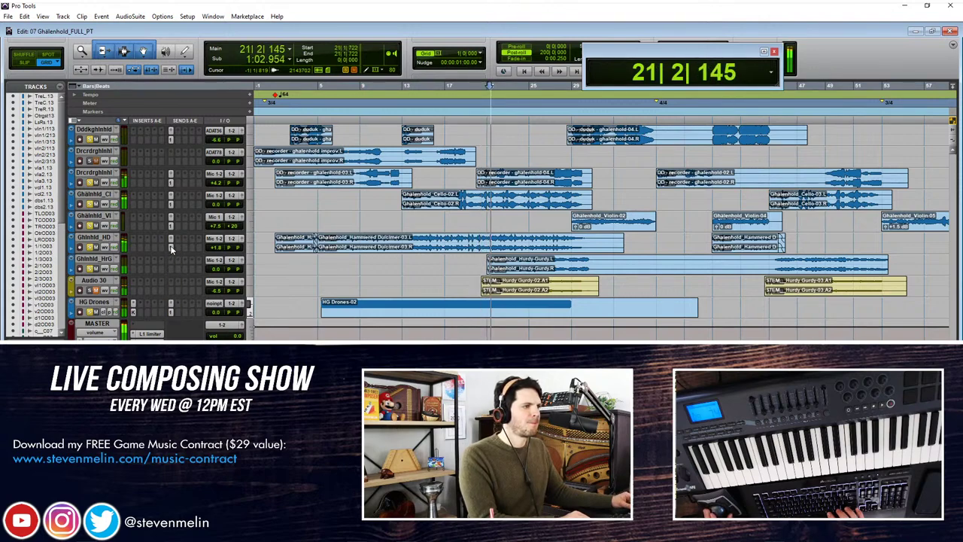
Step: Give Ghlnhld_HrG a send on Bus 101-102 at -22.0 dB and raise the Audio 30 volume to +12.0 dB
{"action": "left_click", "coordinate": [172, 268]}
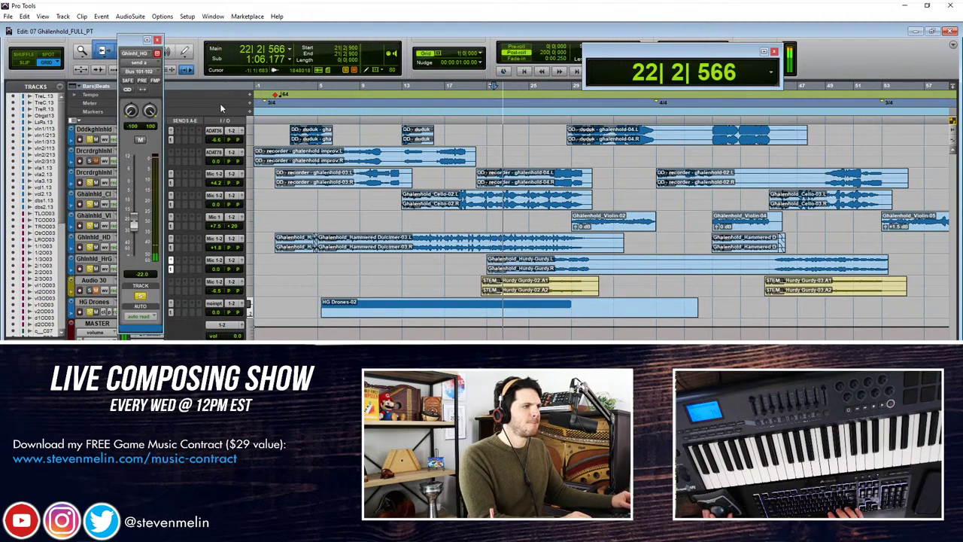
{"action": "left_click", "coordinate": [156, 40]}
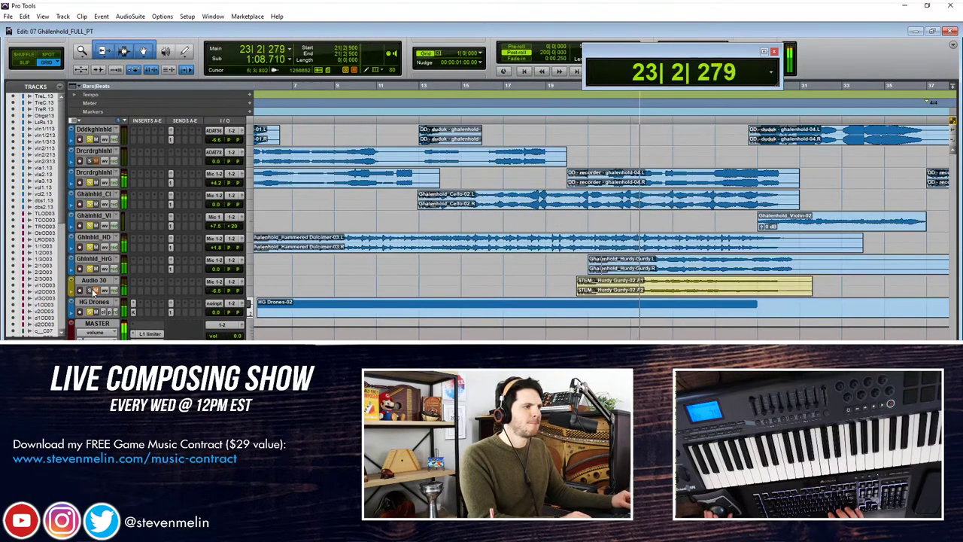
{"action": "left_click_drag", "start_coordinate": [215, 290], "coordinate": [217, 274]}
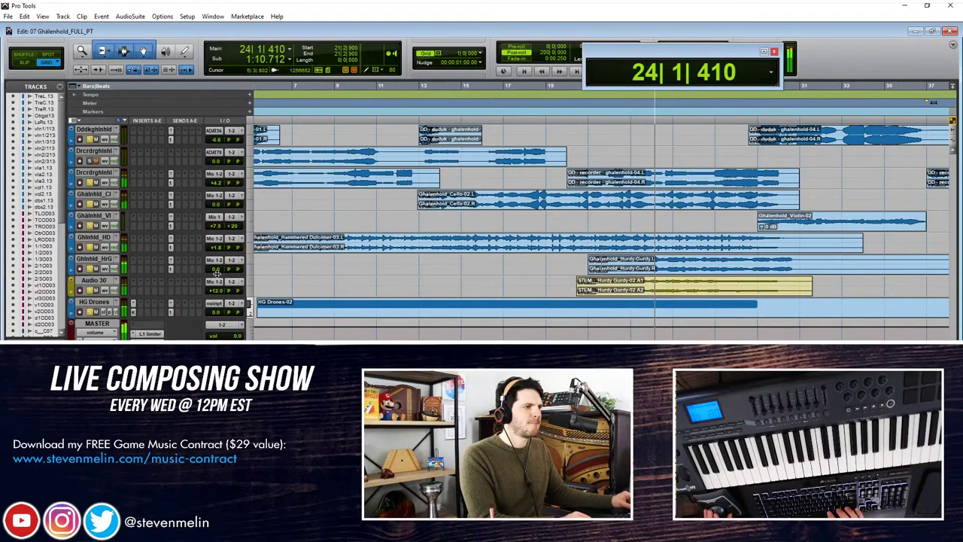
Step: Move the live hurdy-gurdy clip back to start at bar 20 and play from there
{"action": "left_click", "coordinate": [604, 264]}
{"action": "key", "text": "t"}
{"action": "key", "text": "t"}
{"action": "key", "text": "t"}
{"action": "left_click_drag", "start_coordinate": [644, 273], "coordinate": [547, 263]}
{"action": "left_click", "coordinate": [422, 253]}
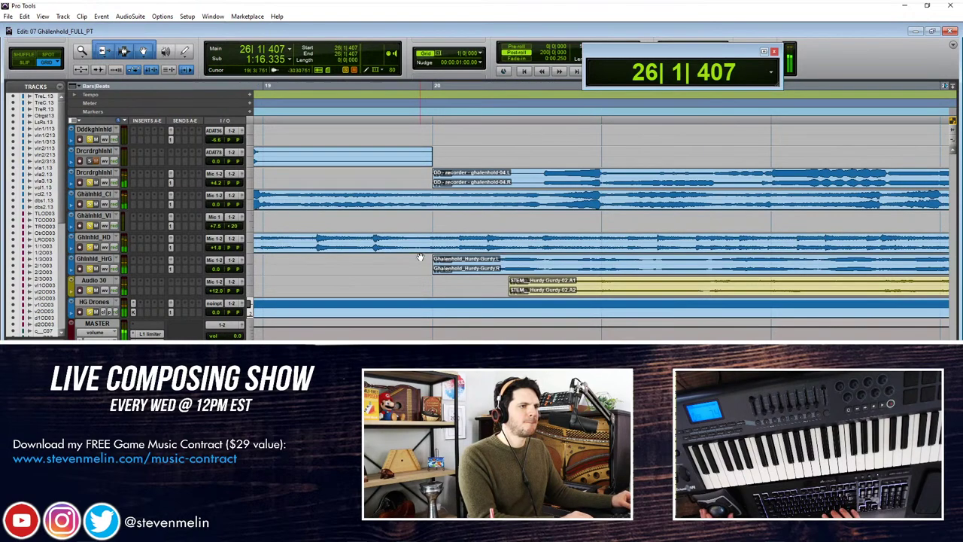
{"action": "key", "text": "space"}
{"action": "left_click", "coordinate": [428, 261]}
{"action": "key", "text": "space"}
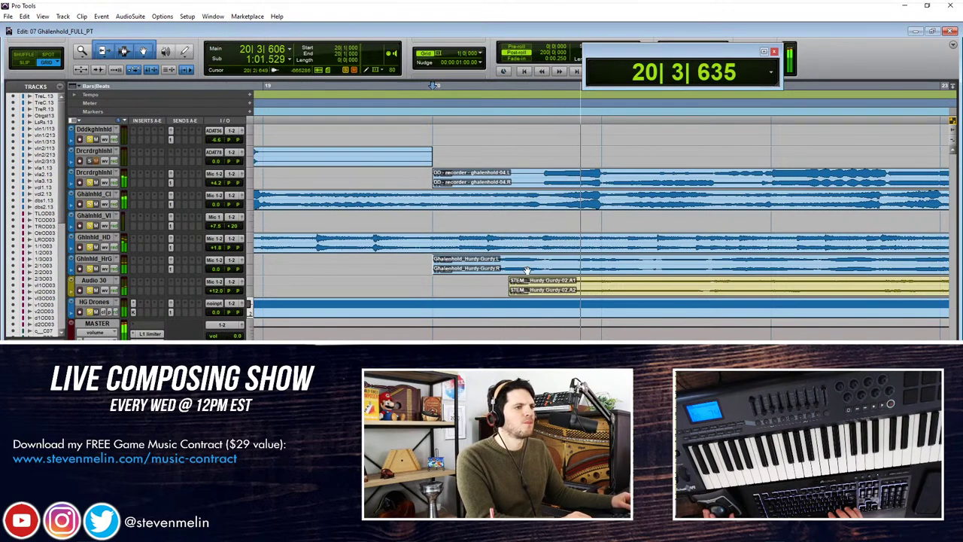
Step: Raise the Ghlnhld_HrG volume to +10.2 dB and move the live hurdy-gurdy clip to start at 20|2|004
{"action": "left_click_drag", "start_coordinate": [216, 270], "coordinate": [216, 259]}
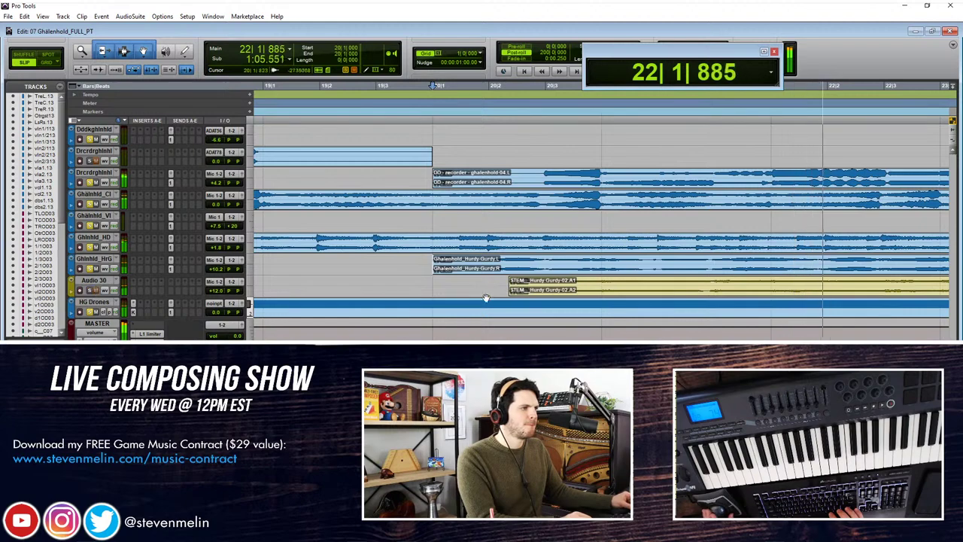
{"action": "left_click_drag", "start_coordinate": [528, 271], "coordinate": [586, 271]}
{"action": "scroll", "coordinate": [602, 273], "scroll_direction": "right", "scroll_amount": 1}
{"action": "key", "text": "r"}
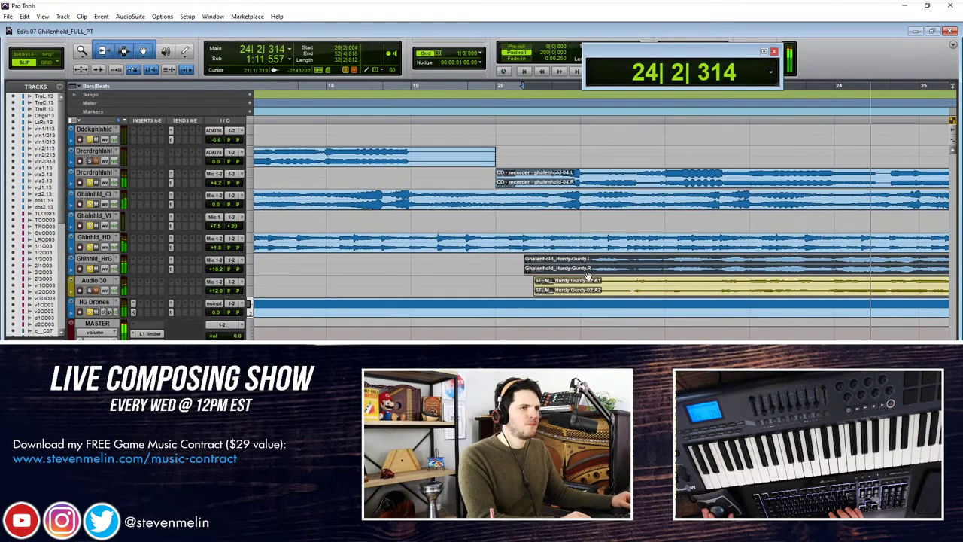
Step: Slip the live hurdy-gurdy clip slightly earlier so it starts at 20|1|896
{"action": "scroll", "coordinate": [586, 272], "scroll_direction": "down", "scroll_amount": 1}
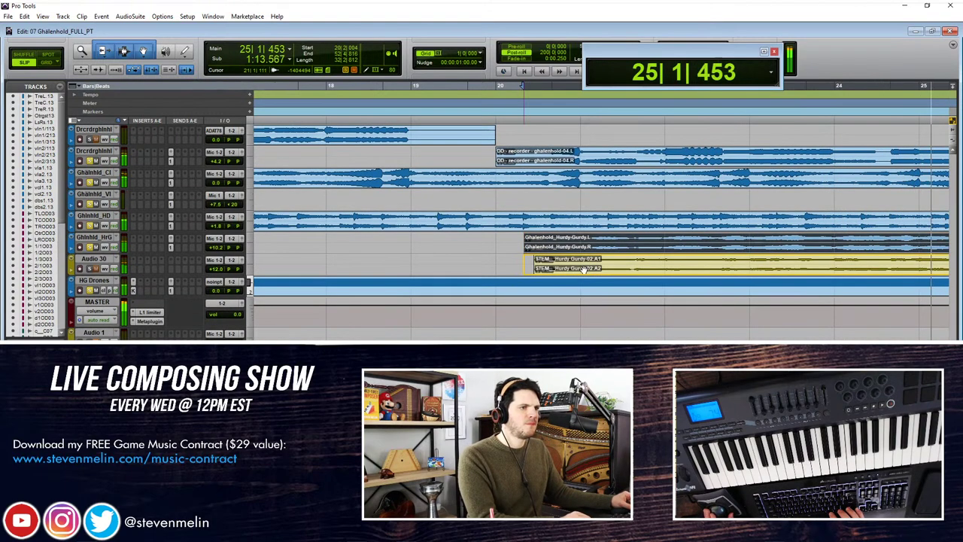
{"action": "left_click", "coordinate": [584, 250]}
{"action": "left_click_drag", "start_coordinate": [584, 248], "coordinate": [582, 248]}
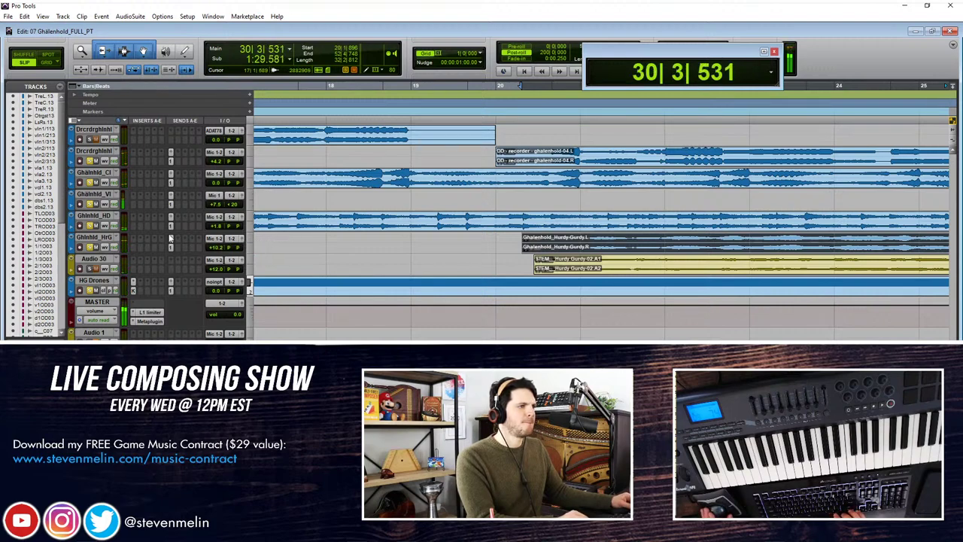
Step: Delete the Audio 30 track with the Hurdy Gurdy stems
{"action": "right_click", "coordinate": [89, 260]}
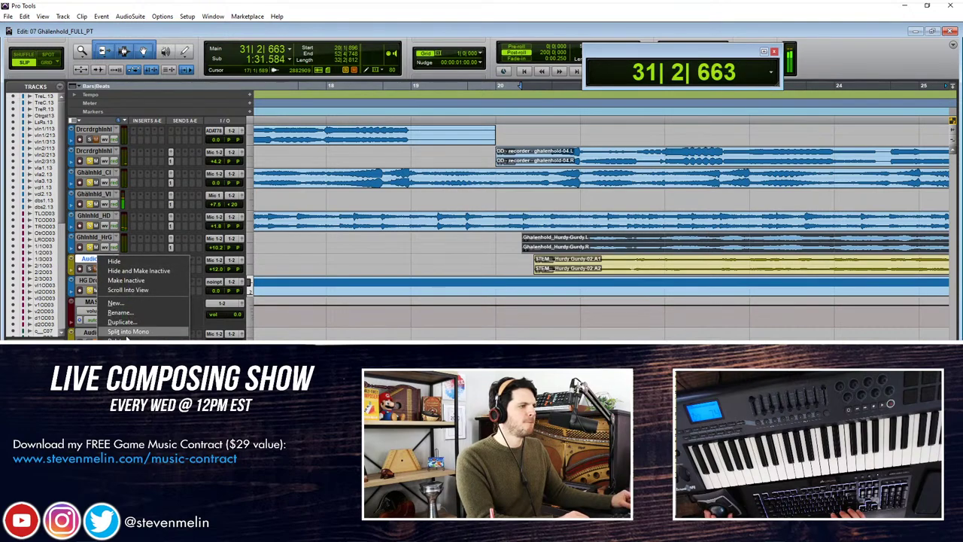
{"action": "left_click", "coordinate": [109, 286]}
{"action": "key", "text": "Return"}
Step: Delete the silent middle of the live hurdy-gurdy clip from 31|1|956 to about bar 44, and set the track volume to +7.2 dB
{"action": "key", "text": "r"}
{"action": "key", "text": "r"}
{"action": "key", "text": "r"}
{"action": "key", "text": "r"}
{"action": "key", "text": "r"}
{"action": "key", "text": "t"}
{"action": "key", "text": "t"}
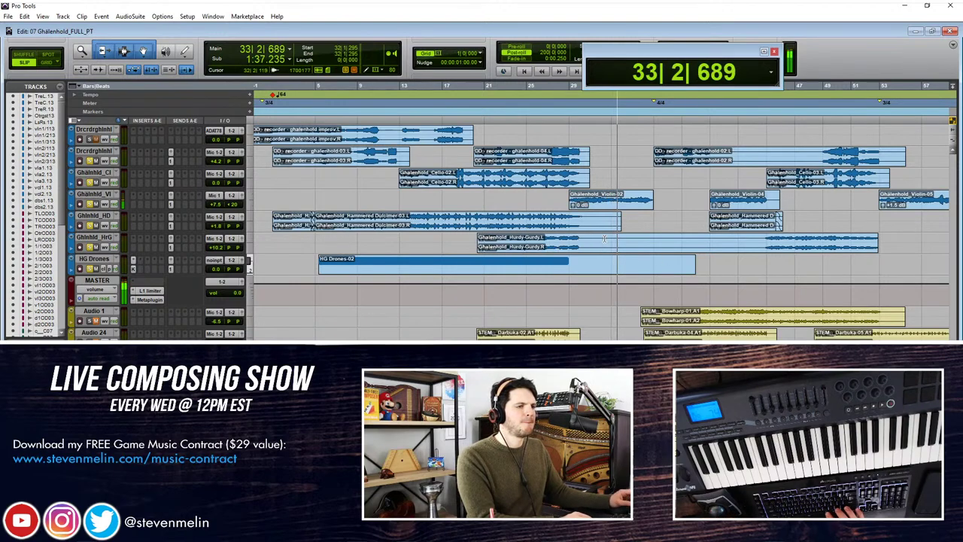
{"action": "left_click_drag", "start_coordinate": [592, 241], "coordinate": [760, 243]}
{"action": "key", "text": "Delete"}
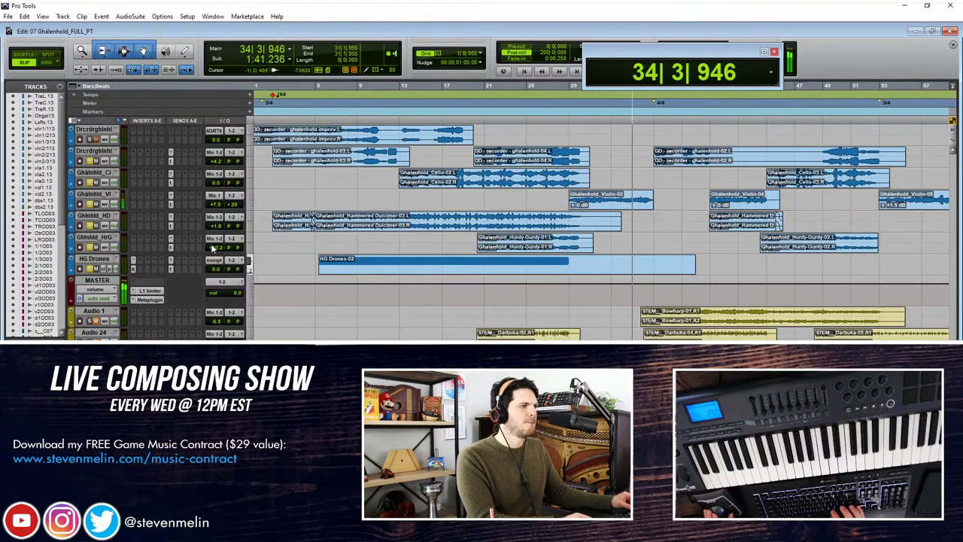
{"action": "left_click", "coordinate": [213, 247]}
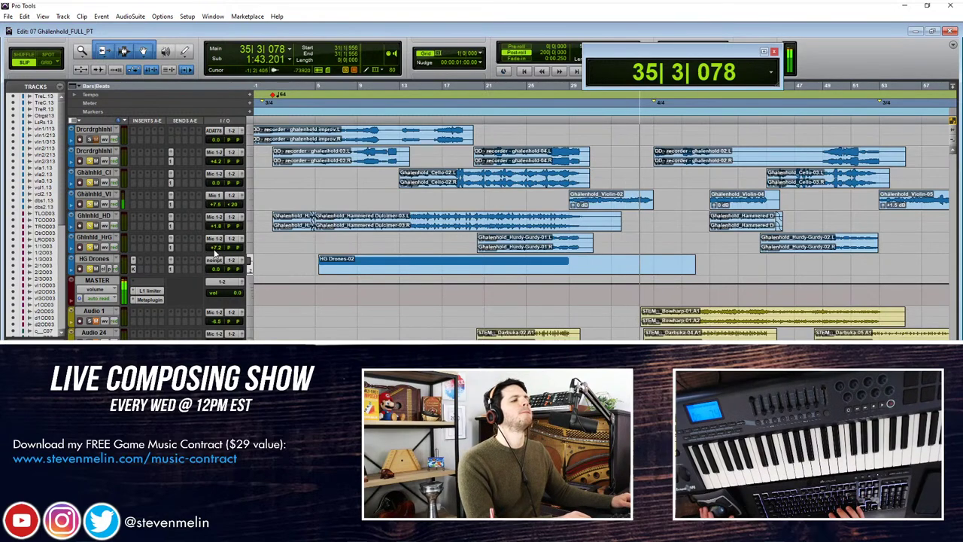
Step: Slip the second live hurdy-gurdy clip slightly later to start at 44|3|375, and lower the Ghlnhld_HrG volume to +1.2 dB
{"action": "scroll", "coordinate": [647, 304], "scroll_direction": "right", "scroll_amount": 1}
{"action": "left_click", "coordinate": [668, 238]}
{"action": "scroll", "coordinate": [676, 249], "scroll_direction": "up", "scroll_amount": 4}
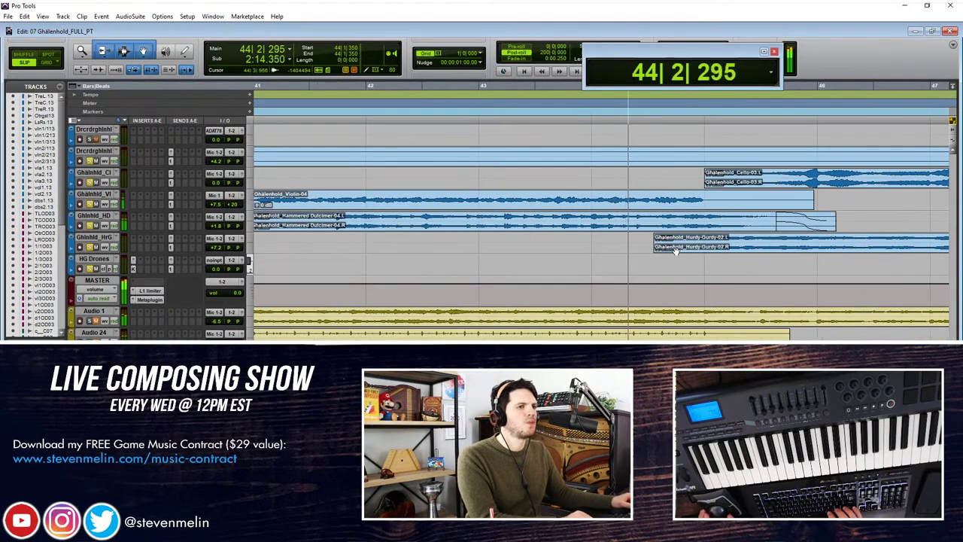
{"action": "scroll", "coordinate": [662, 250], "scroll_direction": "right", "scroll_amount": 1}
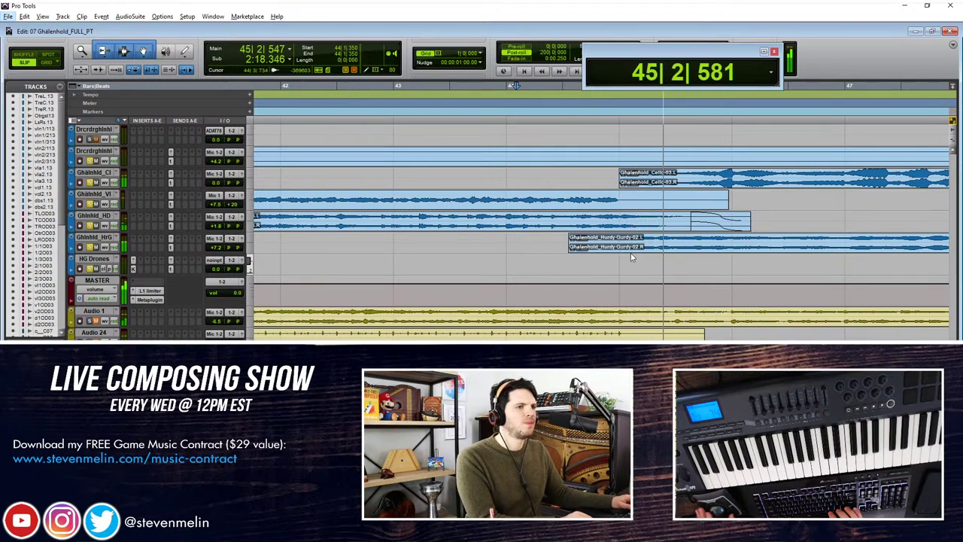
{"action": "left_click_drag", "start_coordinate": [625, 247], "coordinate": [631, 247]}
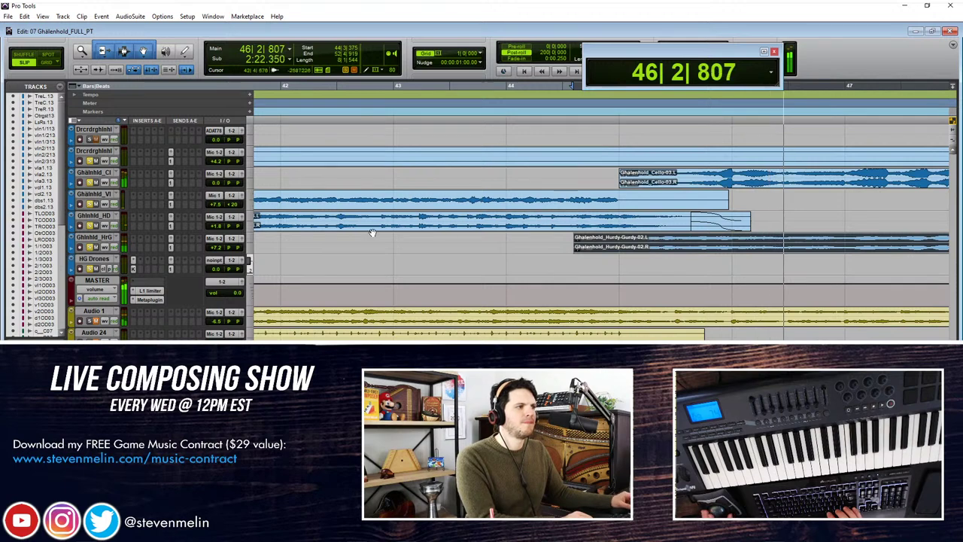
{"action": "left_click_drag", "start_coordinate": [229, 248], "coordinate": [221, 238]}
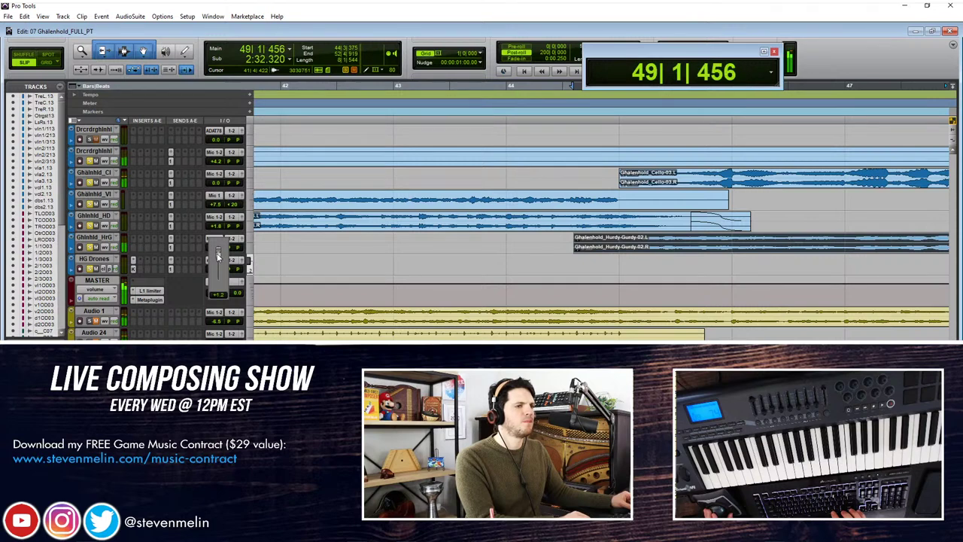
Step: Play from 44|3|341 and fade out the end of the second live hurdy-gurdy clip from 52|4|474
{"action": "left_click", "coordinate": [559, 248]}
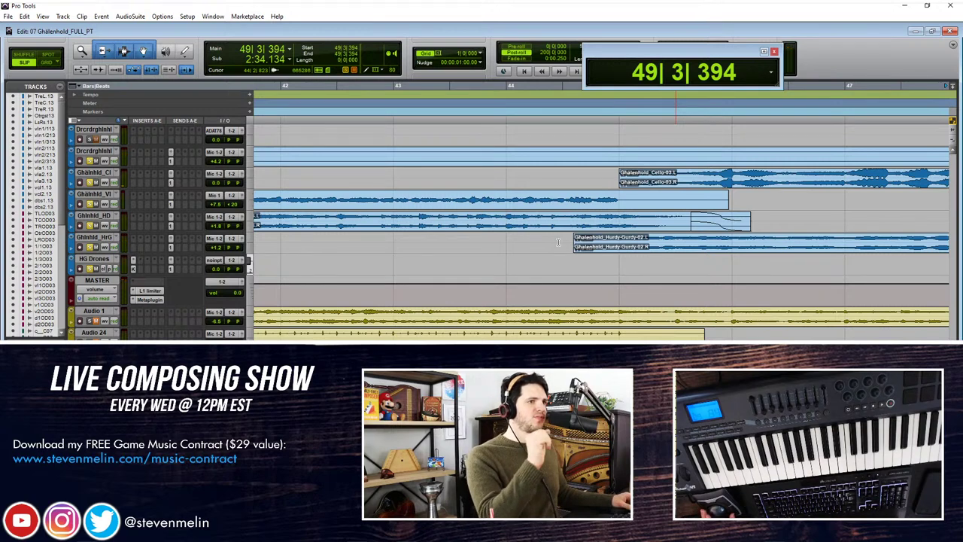
{"action": "key", "text": "space"}
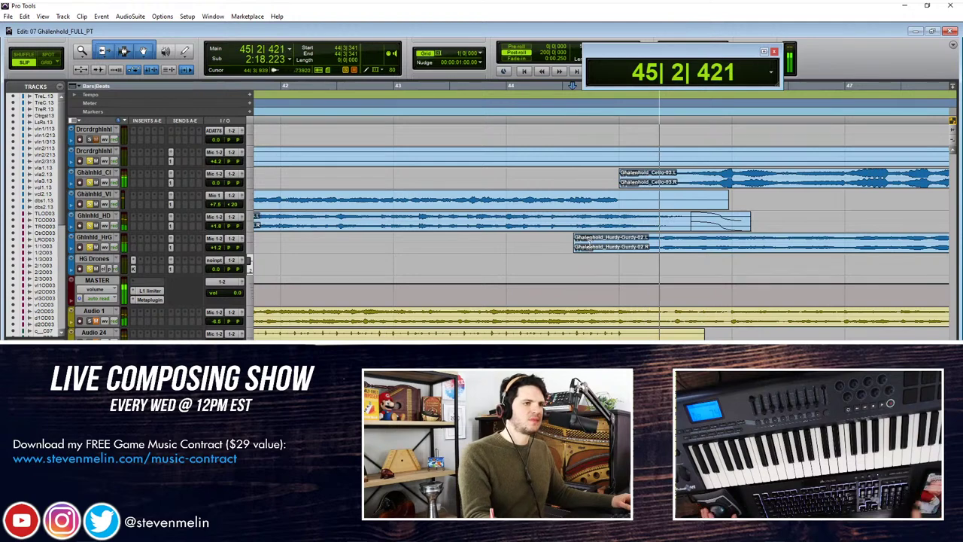
{"action": "key", "text": "ctrl+["}
{"action": "key", "text": "ctrl+["}
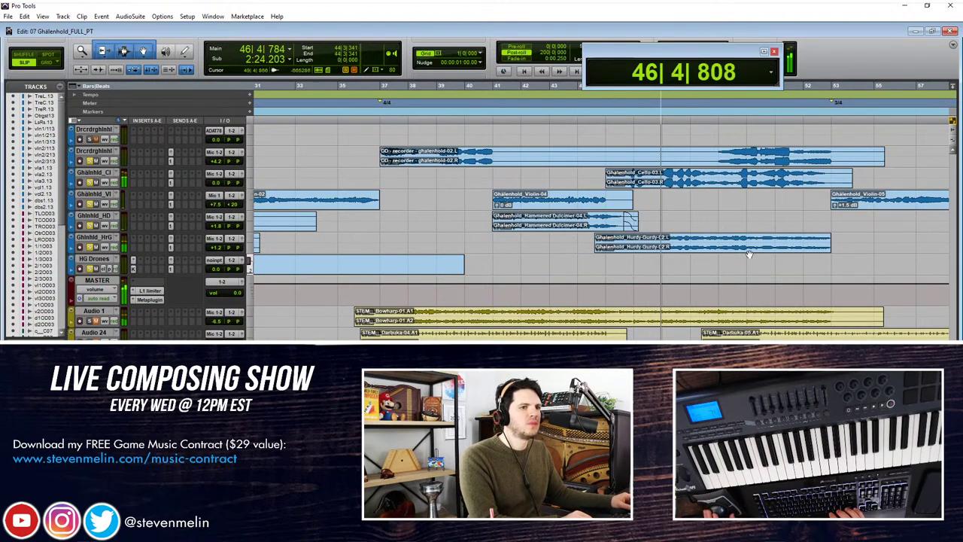
{"action": "key", "text": "ctrl+]"}
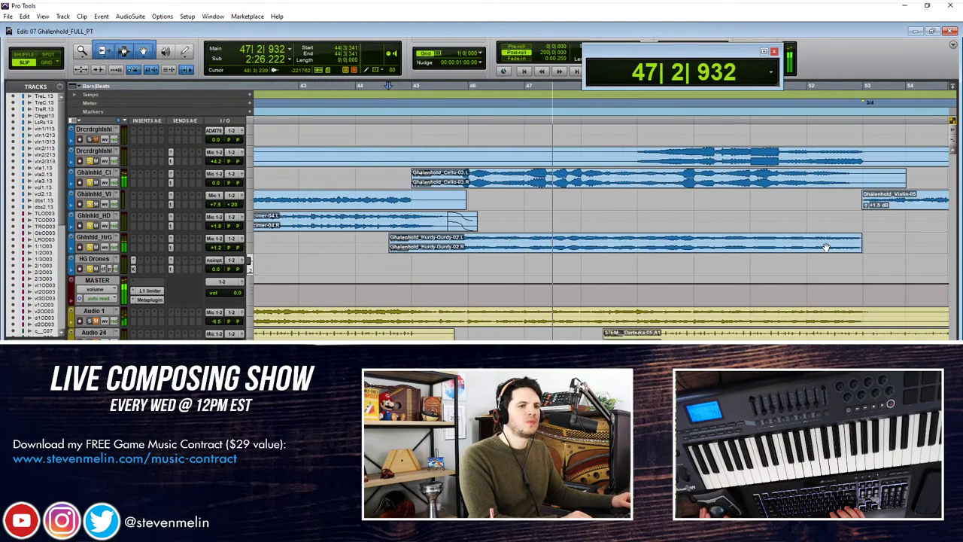
{"action": "left_click", "coordinate": [857, 242]}
{"action": "left_click_drag", "start_coordinate": [880, 244], "coordinate": [856, 238]}
{"action": "key", "text": "f"}
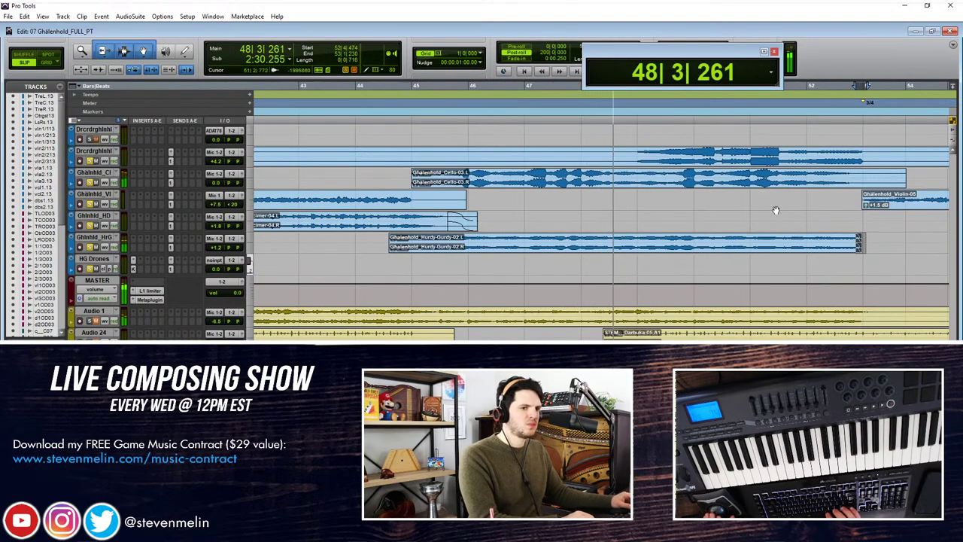
{"action": "scroll", "coordinate": [536, 205], "scroll_direction": "right", "scroll_amount": 4}
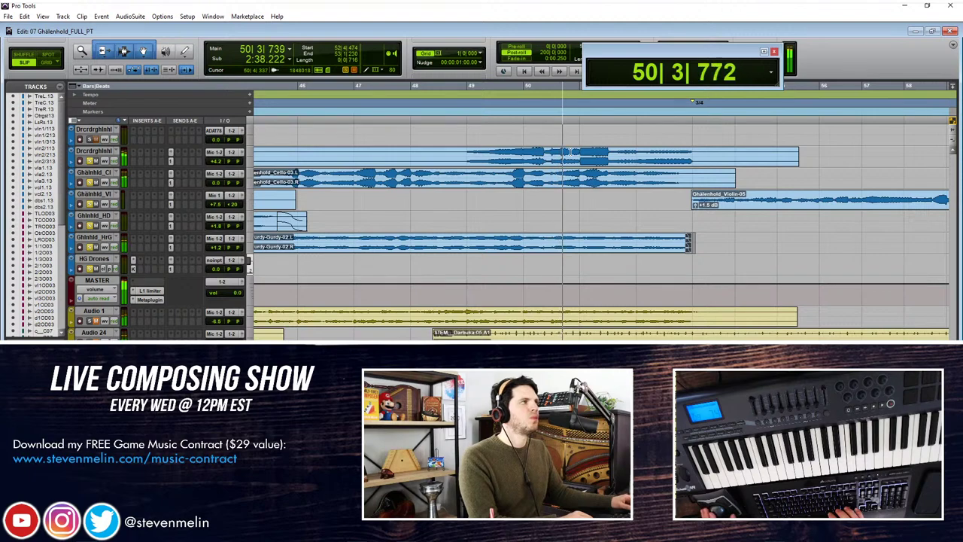
Step: Solo the remaining stem tracks from Audio 1 through Audio 28 so they play alongside the live recordings
{"action": "key", "text": "r"}
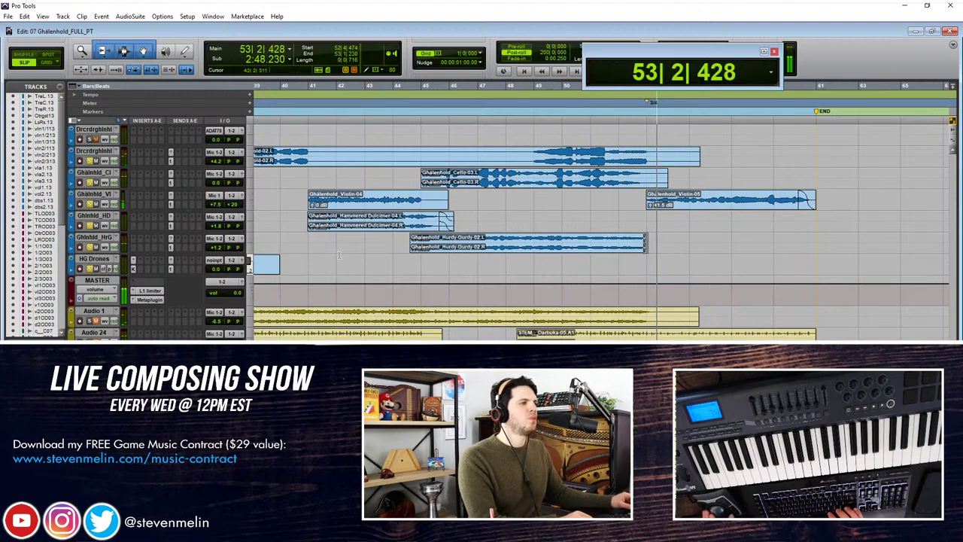
{"action": "scroll", "coordinate": [283, 255], "scroll_direction": "up", "scroll_amount": 3}
{"action": "scroll", "coordinate": [283, 255], "scroll_direction": "down", "scroll_amount": 3}
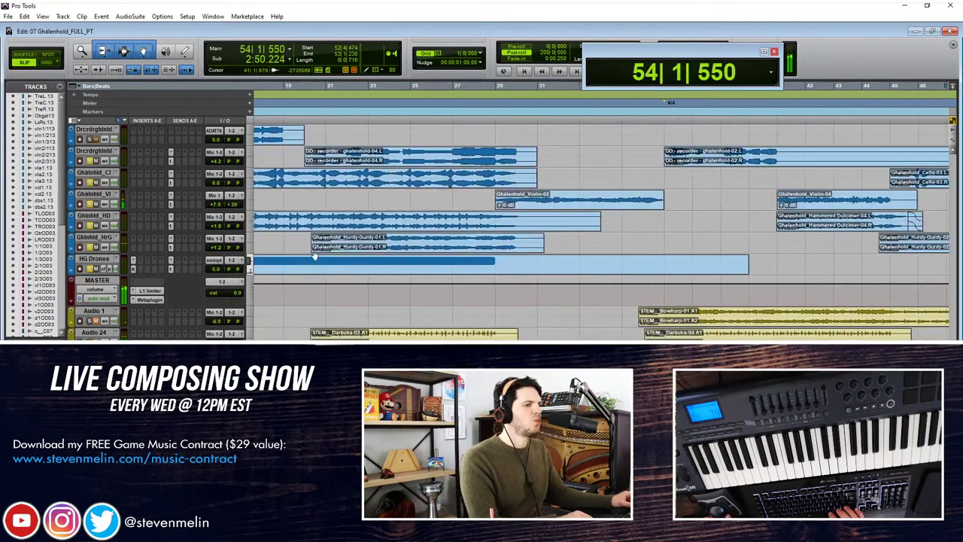
{"action": "left_click", "coordinate": [93, 311]}
{"action": "scroll", "coordinate": [97, 318], "scroll_direction": "down", "scroll_amount": 2}
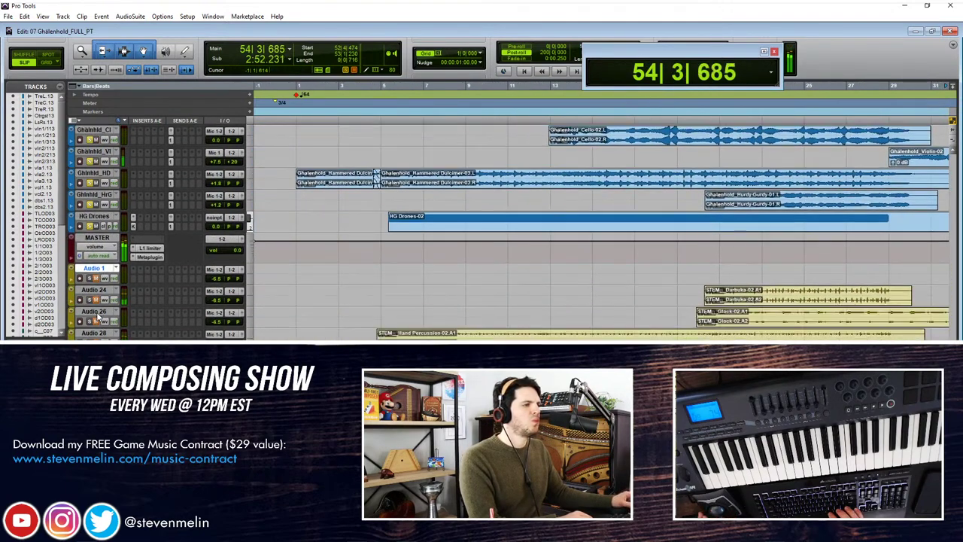
{"action": "left_click", "coordinate": [94, 332], "text": "shift"}
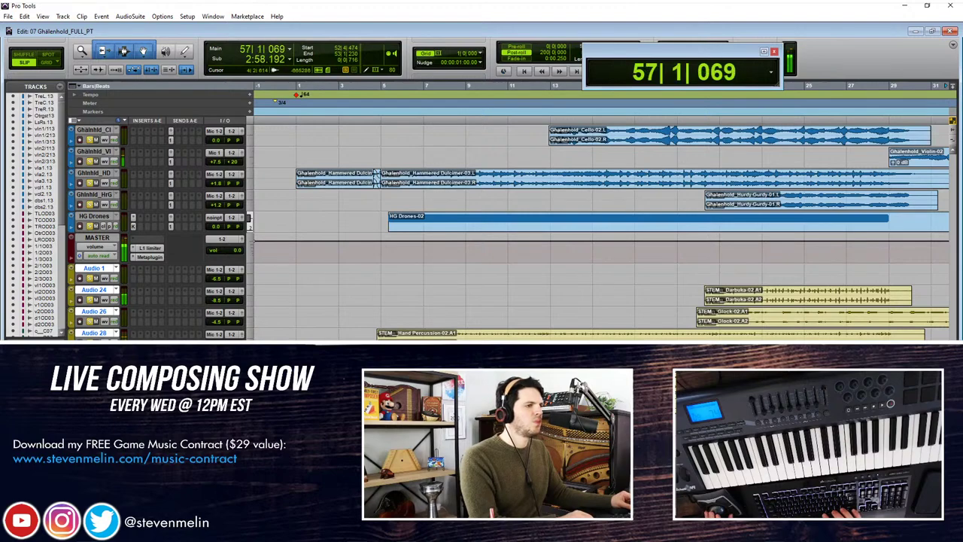
Step: Play the arrangement from 1|1|000, at the start of the hammered dulcimer part, to check the mix
{"action": "left_click", "coordinate": [369, 179]}
{"action": "scroll", "coordinate": [280, 243], "scroll_direction": "up", "scroll_amount": 5}
{"action": "key", "text": "space"}
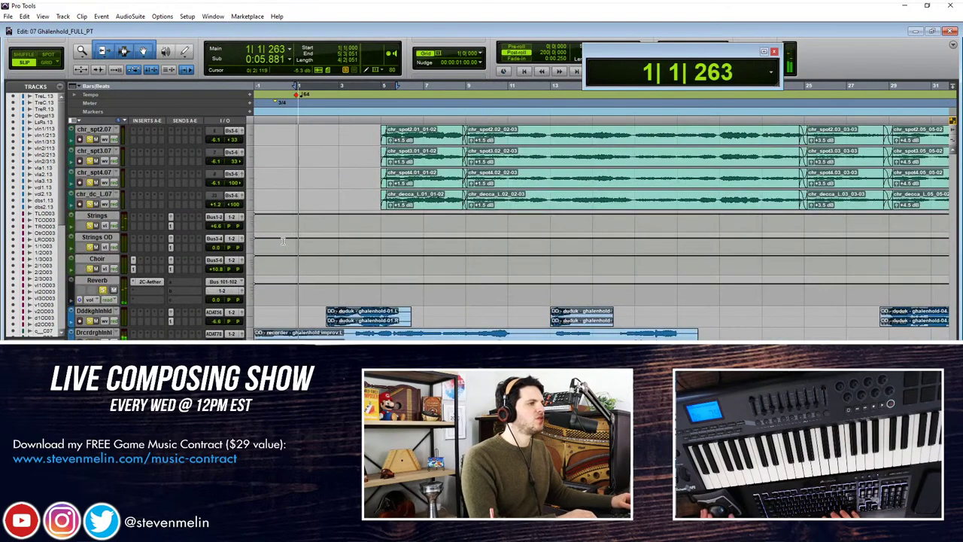
{"action": "scroll", "coordinate": [283, 241], "scroll_direction": "down", "scroll_amount": 2}
{"action": "scroll", "coordinate": [283, 241], "scroll_direction": "down", "scroll_amount": 5}
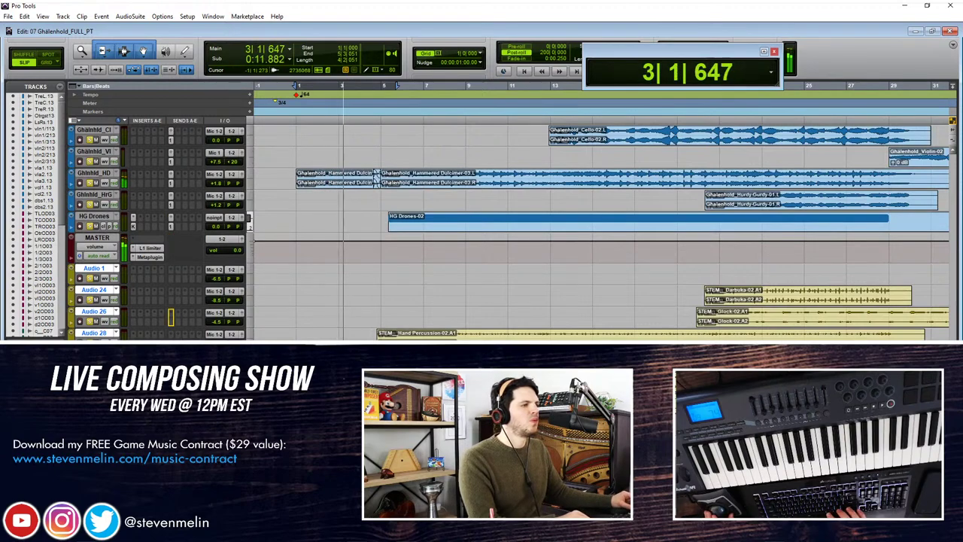
{"action": "key", "text": "Down"}
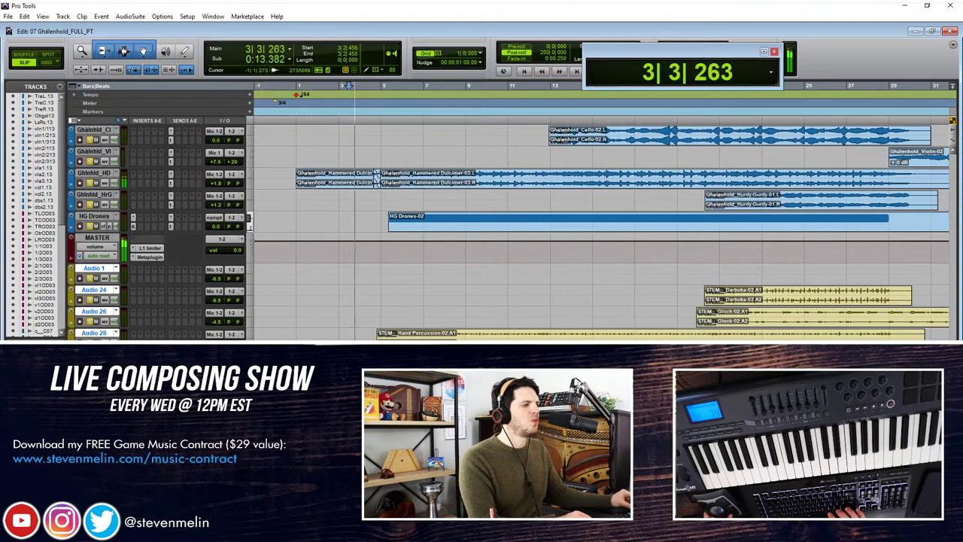
Step: Lower the HG Drones track volume to -5.9 dB during playback
{"action": "left_click_drag", "start_coordinate": [133, 225], "coordinate": [132, 195]}
{"action": "left_click", "coordinate": [157, 40]}
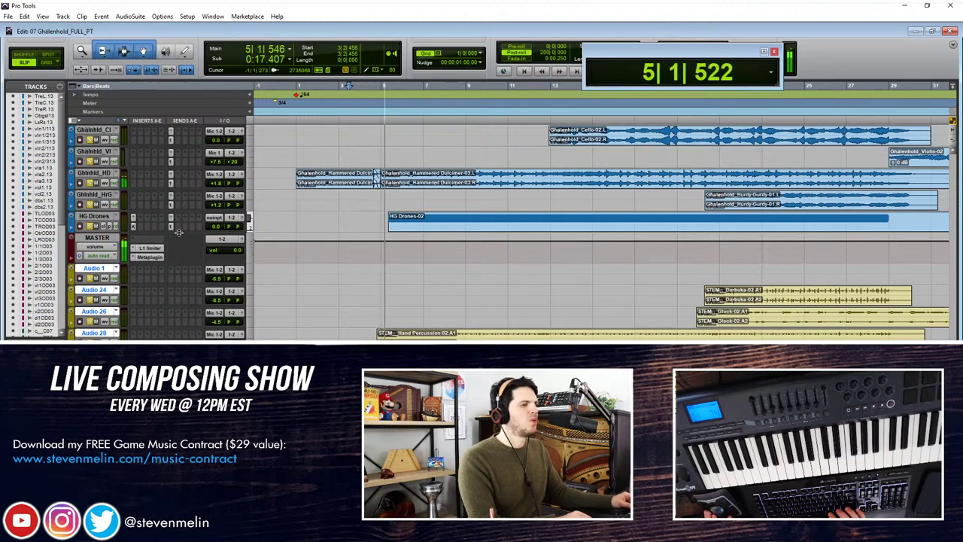
{"action": "left_click", "coordinate": [352, 311]}
{"action": "key", "text": "r"}
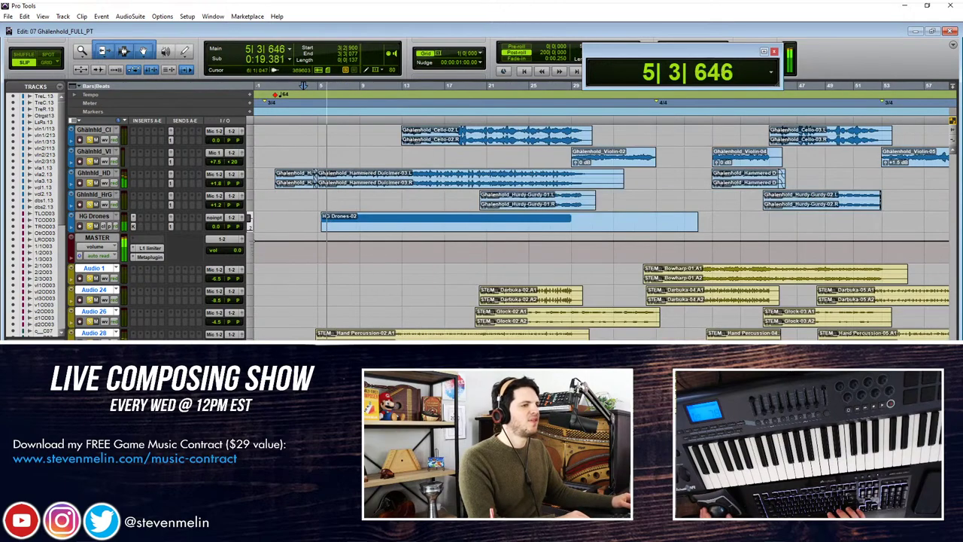
{"action": "key", "text": "r"}
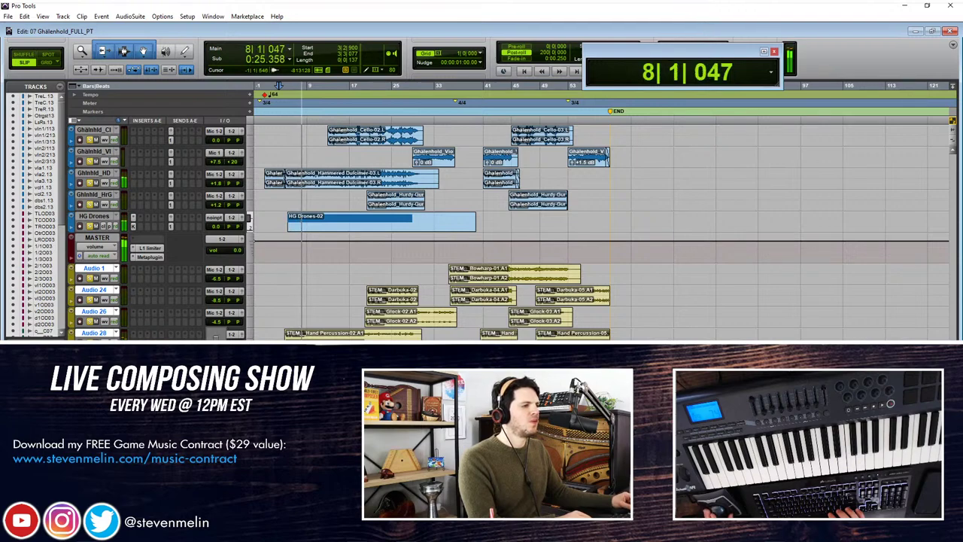
{"action": "left_click_drag", "start_coordinate": [216, 227], "coordinate": [218, 237]}
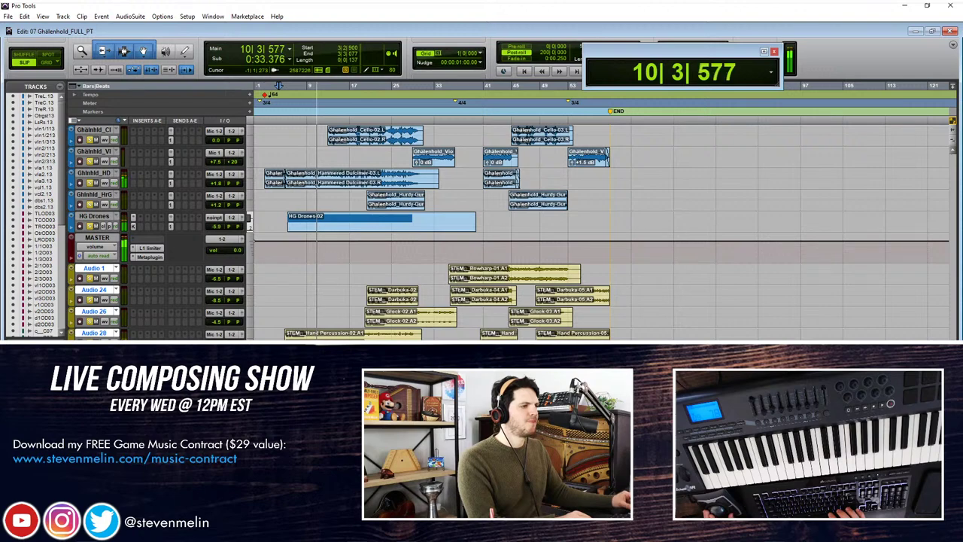
Step: Change the colour of the recorder improv track to magenta to set it apart from the other live tracks
{"action": "scroll", "coordinate": [301, 234], "scroll_direction": "up", "scroll_amount": 7}
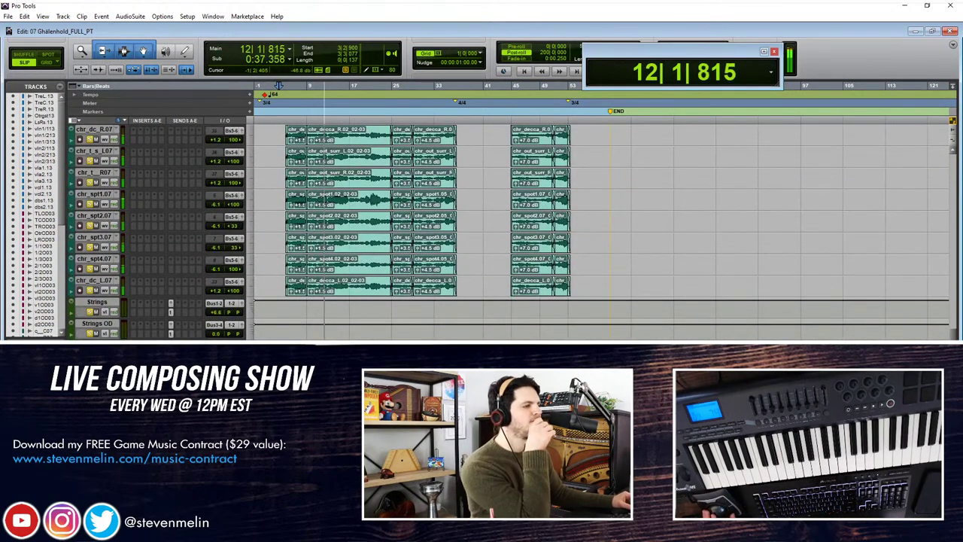
{"action": "scroll", "coordinate": [242, 325], "scroll_direction": "up", "scroll_amount": 7}
{"action": "scroll", "coordinate": [242, 325], "scroll_direction": "up", "scroll_amount": 6}
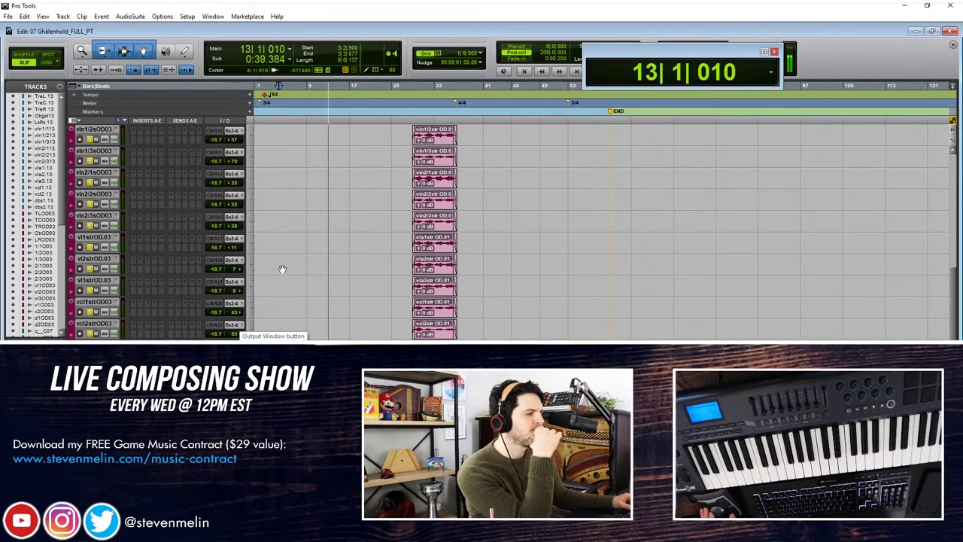
{"action": "scroll", "coordinate": [274, 274], "scroll_direction": "up", "scroll_amount": 10}
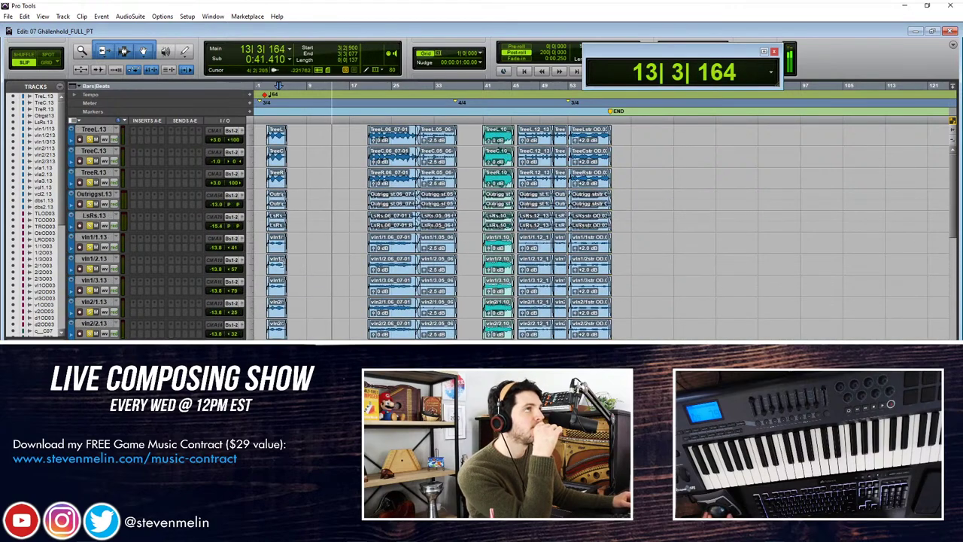
{"action": "scroll", "coordinate": [280, 268], "scroll_direction": "down", "scroll_amount": 5}
{"action": "scroll", "coordinate": [317, 235], "scroll_direction": "down", "scroll_amount": 10}
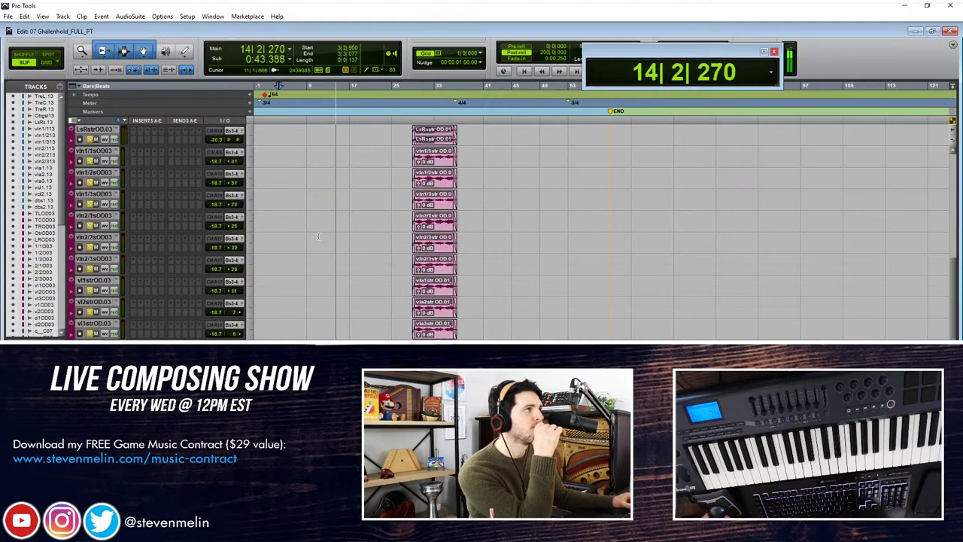
{"action": "scroll", "coordinate": [318, 236], "scroll_direction": "down", "scroll_amount": 4}
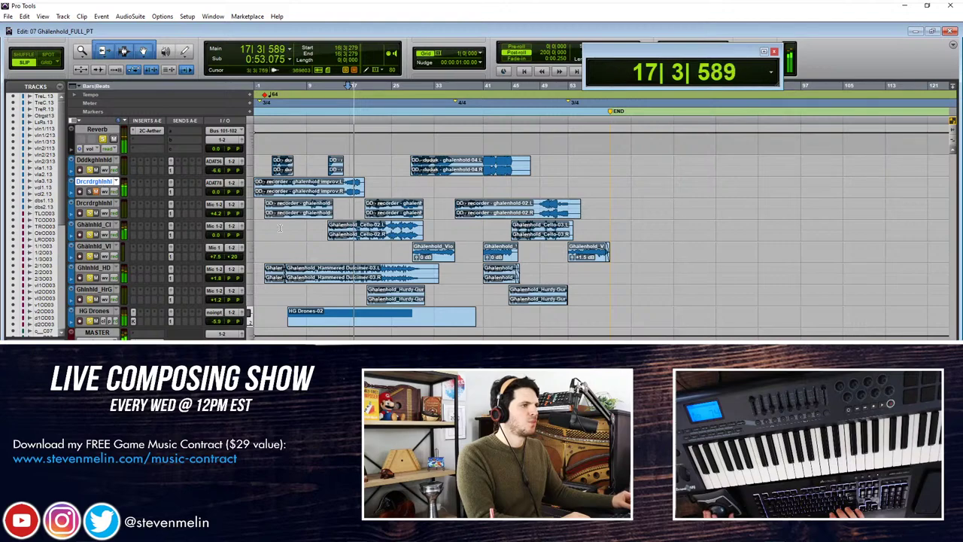
{"action": "left_click", "coordinate": [297, 191]}
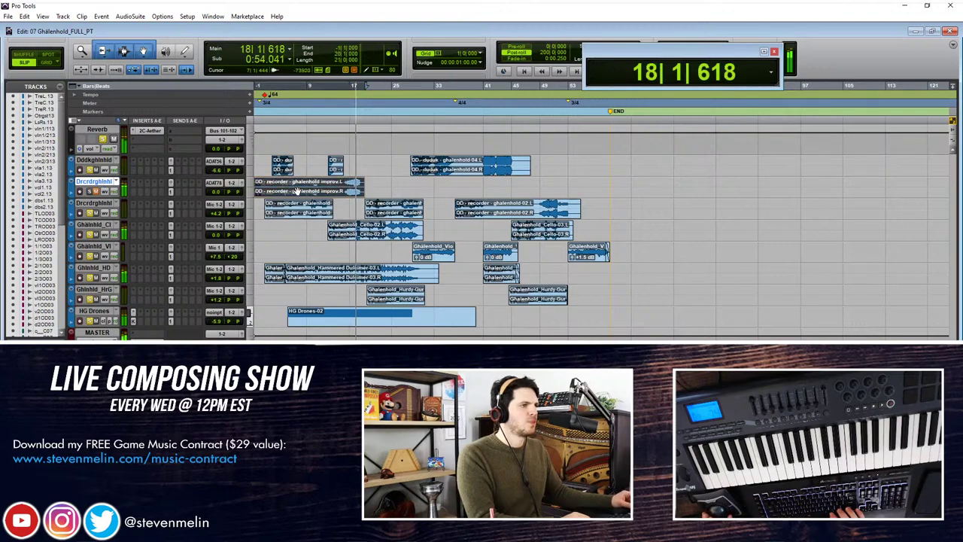
{"action": "double_click", "coordinate": [71, 191]}
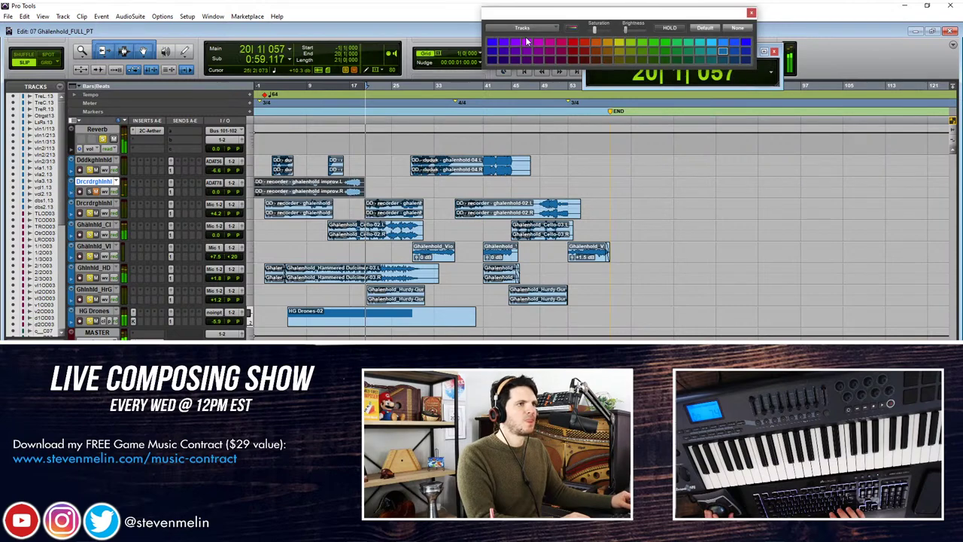
{"action": "left_click", "coordinate": [752, 13]}
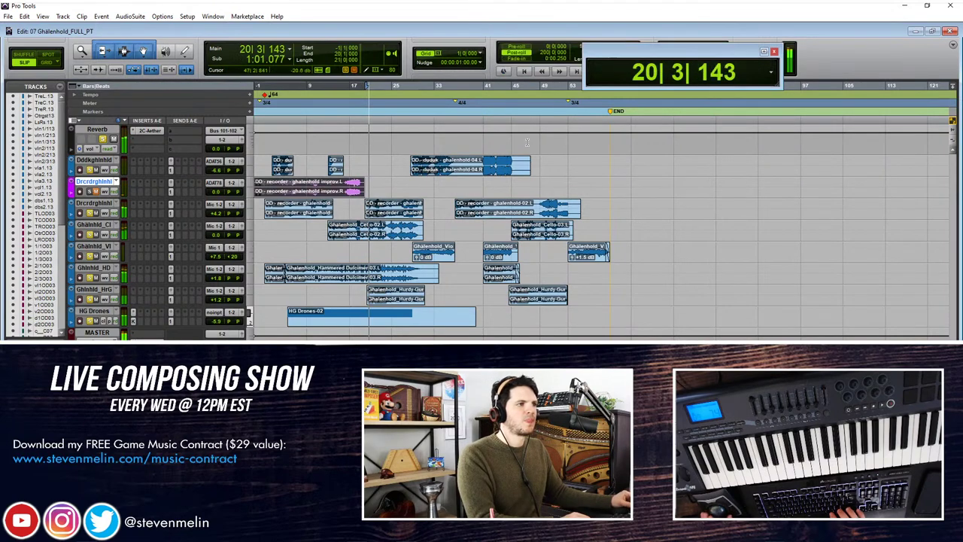
Step: Rename the live cello track as Cello and the live violin track as Violin
{"action": "key", "text": "ctrl+]"}
{"action": "scroll", "coordinate": [522, 192], "scroll_direction": "down", "scroll_amount": 3}
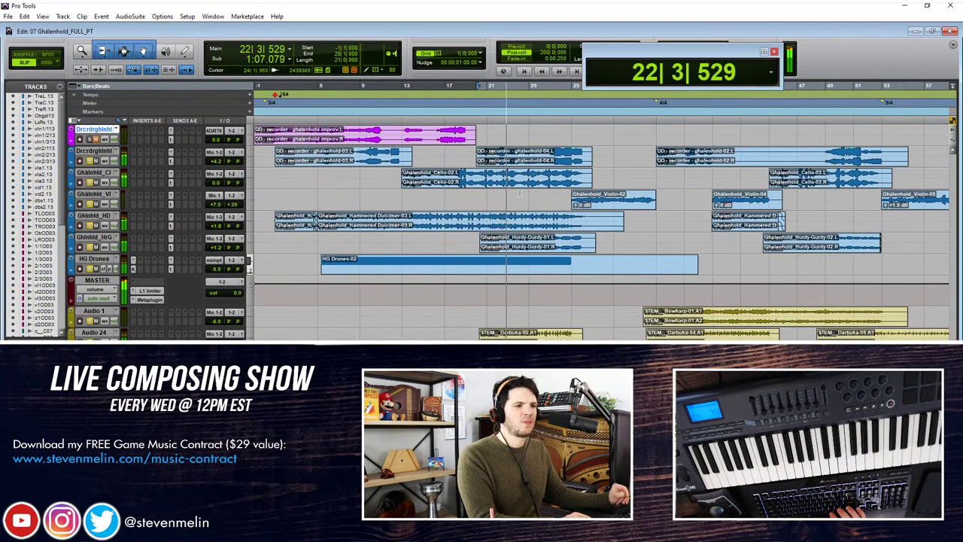
{"action": "scroll", "coordinate": [519, 193], "scroll_direction": "down", "scroll_amount": 2}
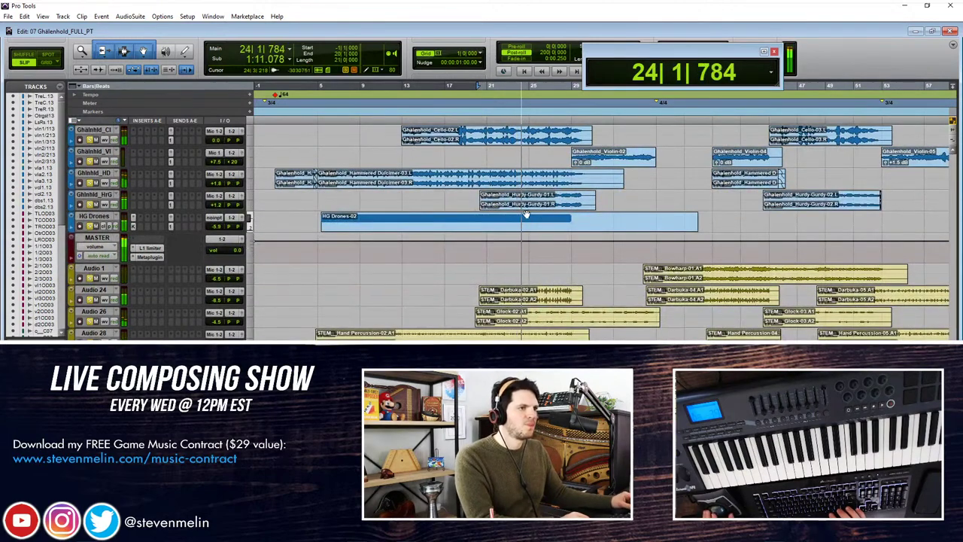
{"action": "scroll", "coordinate": [137, 175], "scroll_direction": "up", "scroll_amount": 5}
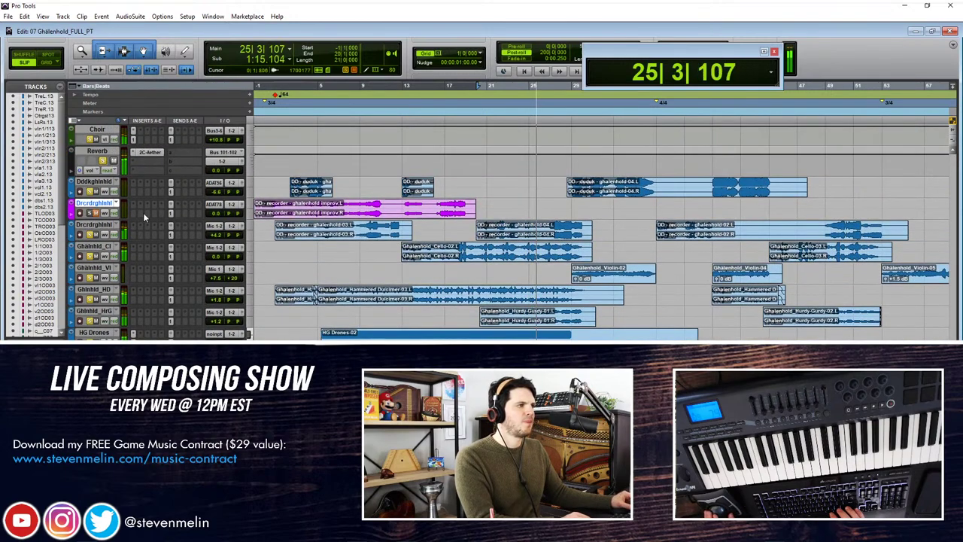
{"action": "double_click", "coordinate": [102, 248]}
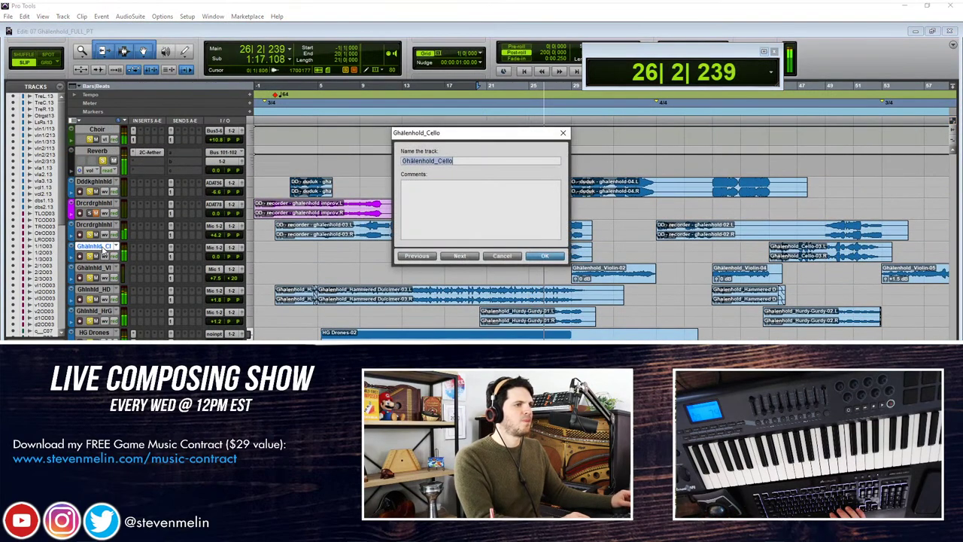
{"action": "type", "text": "Cello"}
{"action": "key", "text": "ctrl+Right"}
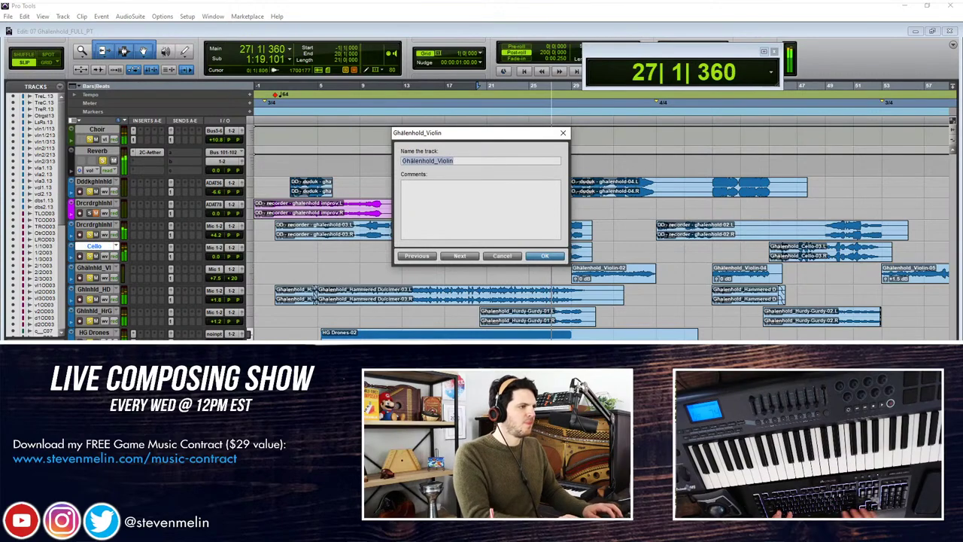
{"action": "type", "text": "Violin"}
{"action": "key", "text": "ctrl+Right"}
Step: Remove the song-title prefix from the hammered dulcimer track's name and rename the live hurdy-gurdy track as HG Melody
{"action": "key", "text": "Home"}
{"action": "key", "text": "Delete"}
{"action": "key", "text": "ctrl+Right"}
{"action": "type", "text": "HG"}
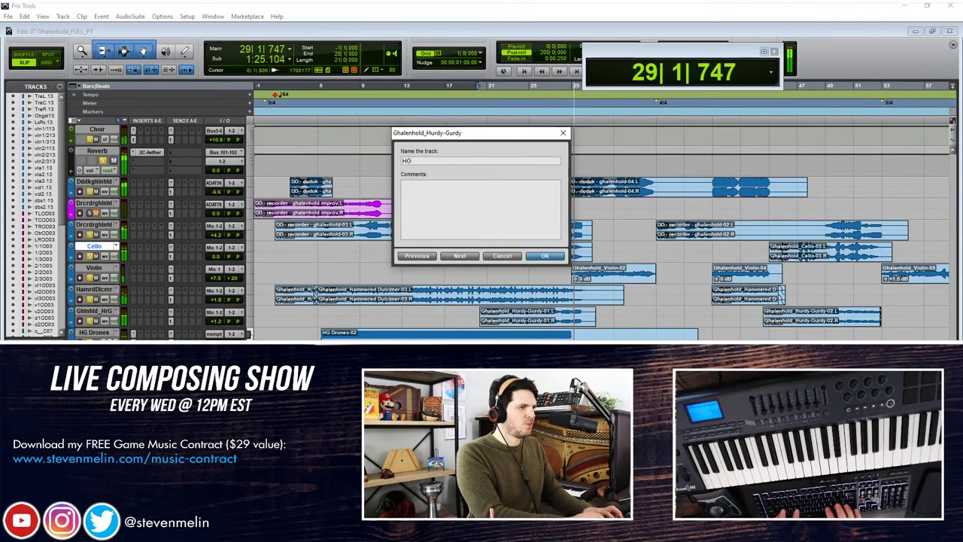
{"action": "key", "text": "Return"}
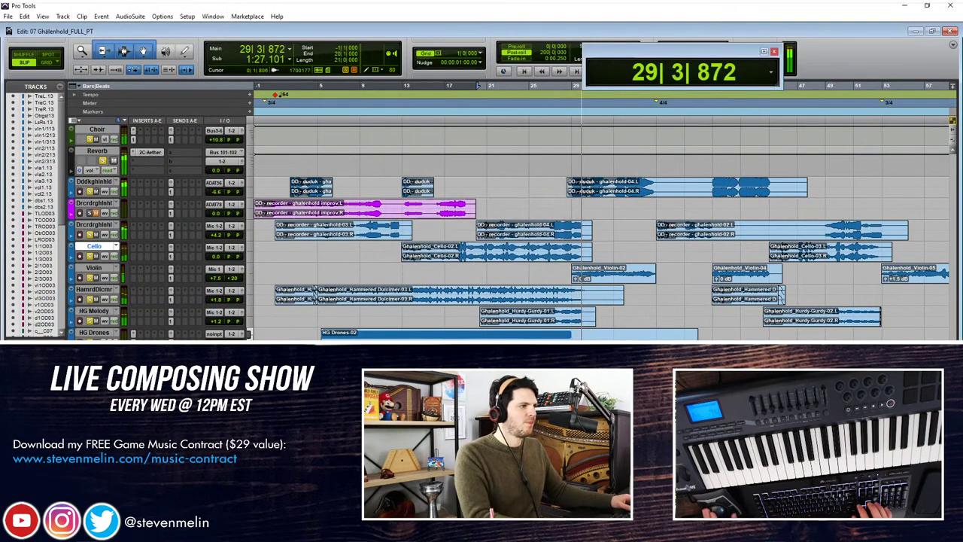
Step: Rename the main live recorder track, directly above Cello, as Recorder
{"action": "double_click", "coordinate": [97, 224]}
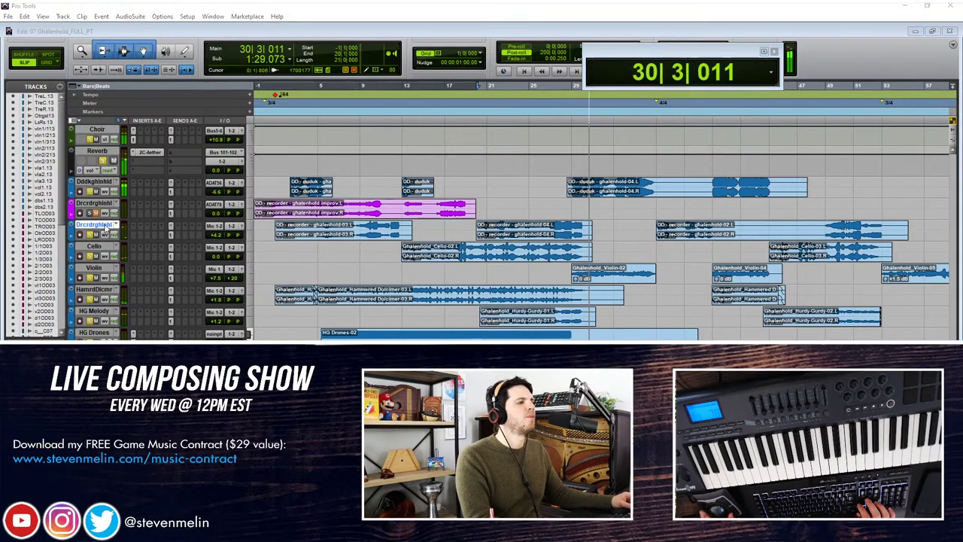
{"action": "type", "text": "Record"}
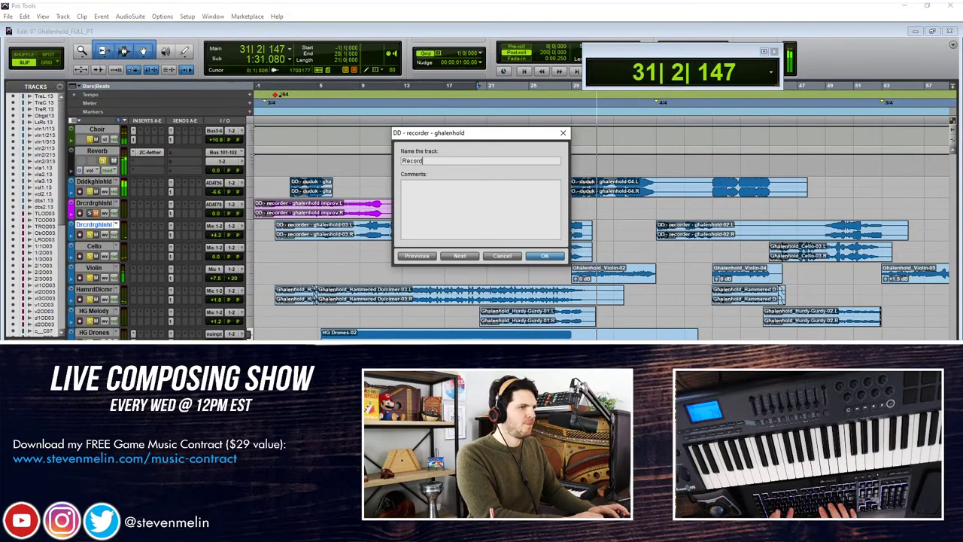
{"action": "type", "text": "er"}
{"action": "key", "text": "Return"}
Step: Rename the magenta improv track as Recorder Improv and move it between the Recorder and Cello tracks
{"action": "double_click", "coordinate": [105, 203]}
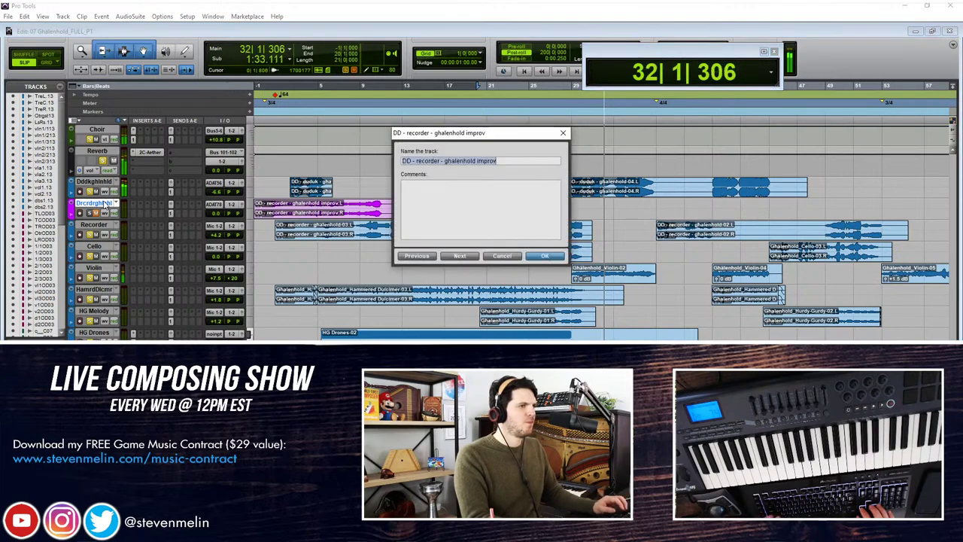
{"action": "type", "text": "D"}
{"action": "type", "text": "ecorder "}
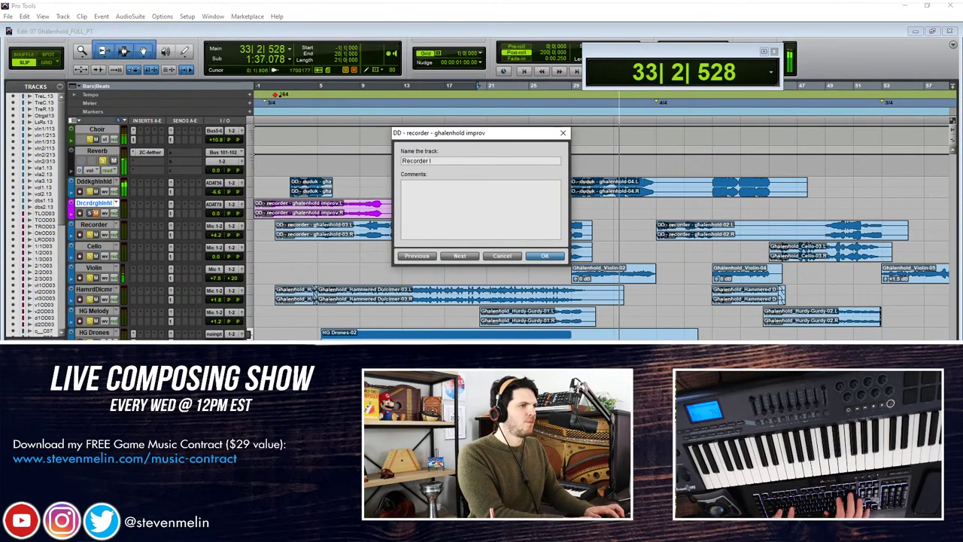
{"action": "type", "text": "Improv"}
{"action": "key", "text": "Return"}
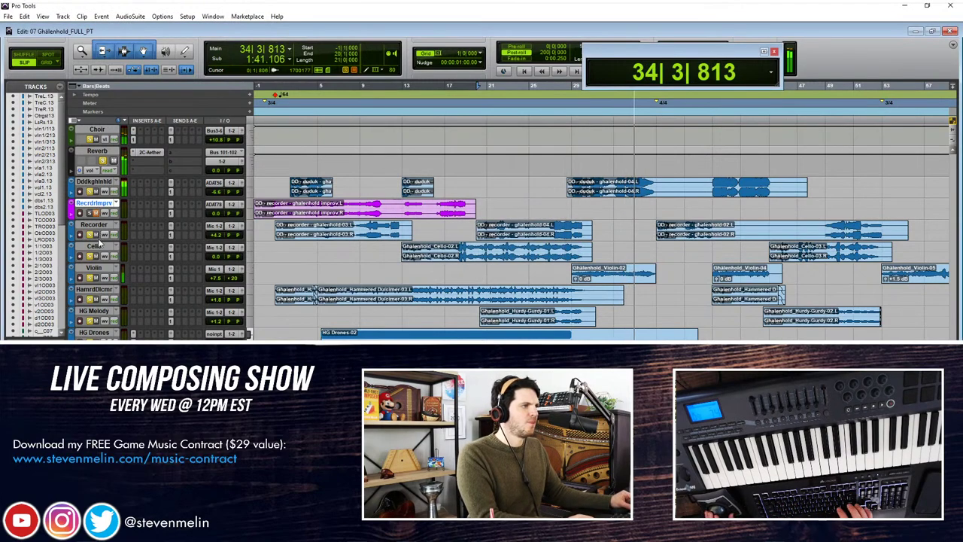
{"action": "left_click_drag", "start_coordinate": [98, 204], "coordinate": [98, 243]}
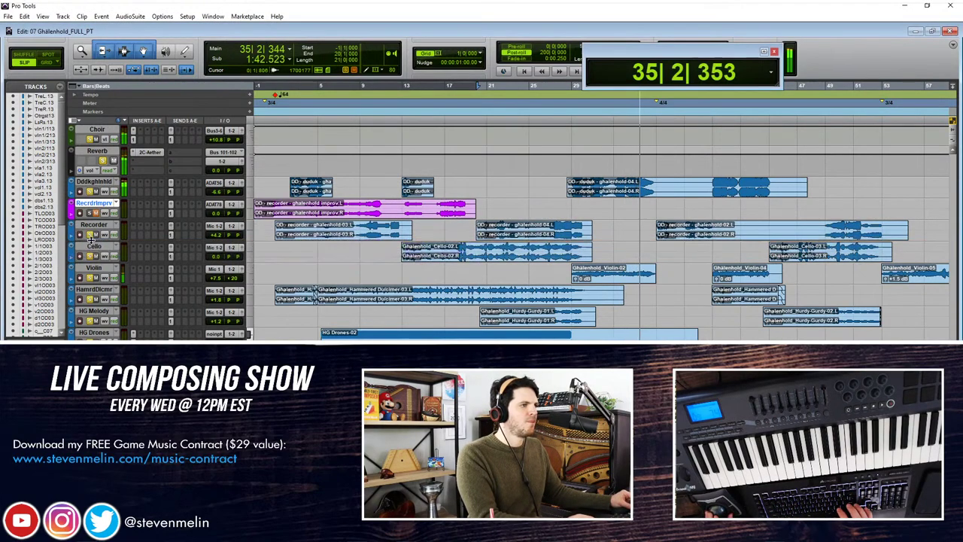
Step: Rename the live duduk track above Recorder as Duduk
{"action": "double_click", "coordinate": [96, 181]}
{"action": "type", "text": "Dudu"}
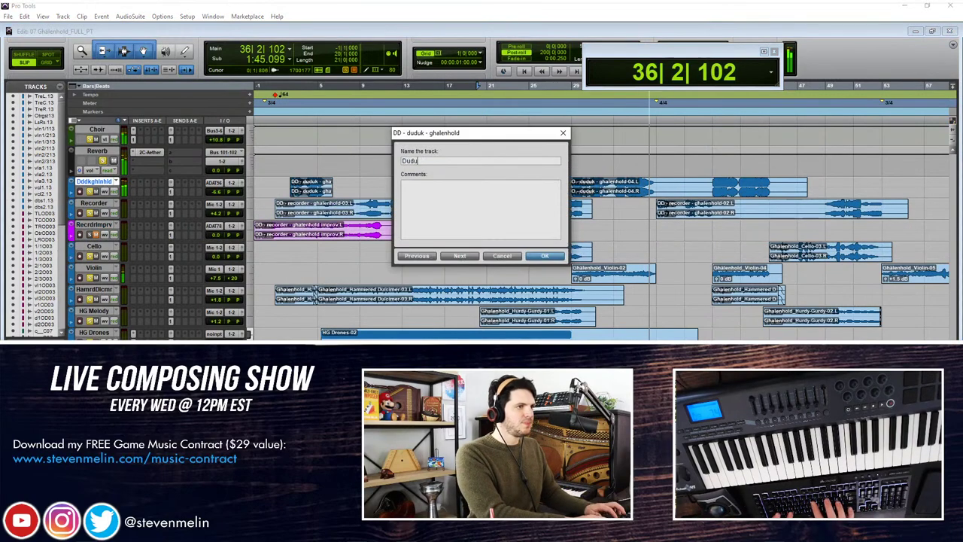
{"action": "type", "text": "k"}
{"action": "key", "text": "Return"}
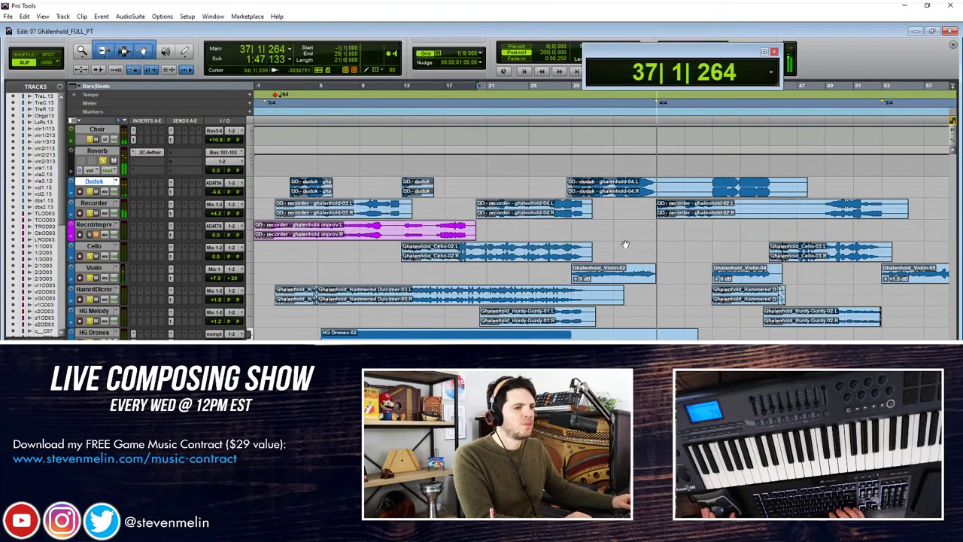
{"action": "scroll", "coordinate": [623, 241], "scroll_direction": "down", "scroll_amount": 3}
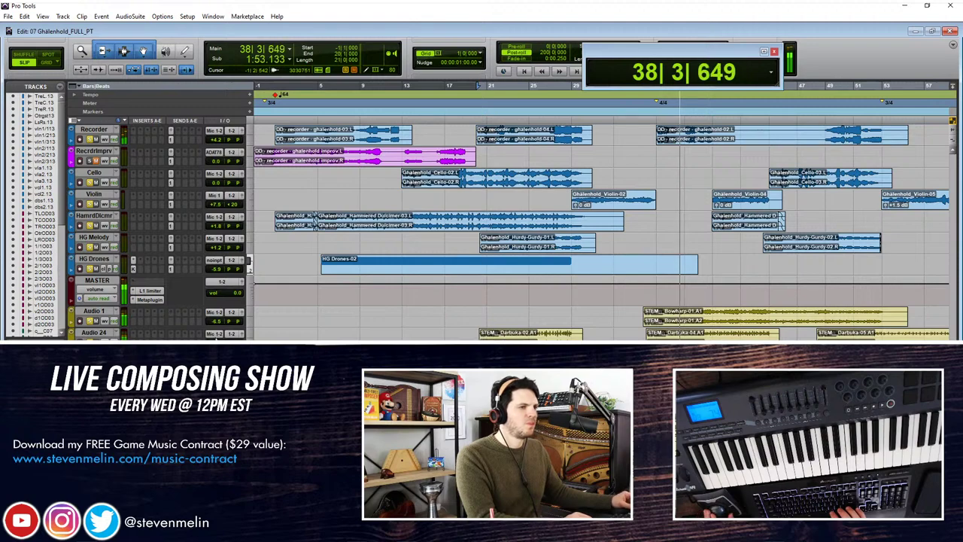
Step: Raise the Audio 1 bowharp stem track's volume to +0.6 dB
{"action": "left_click_drag", "start_coordinate": [216, 325], "coordinate": [216, 318]}
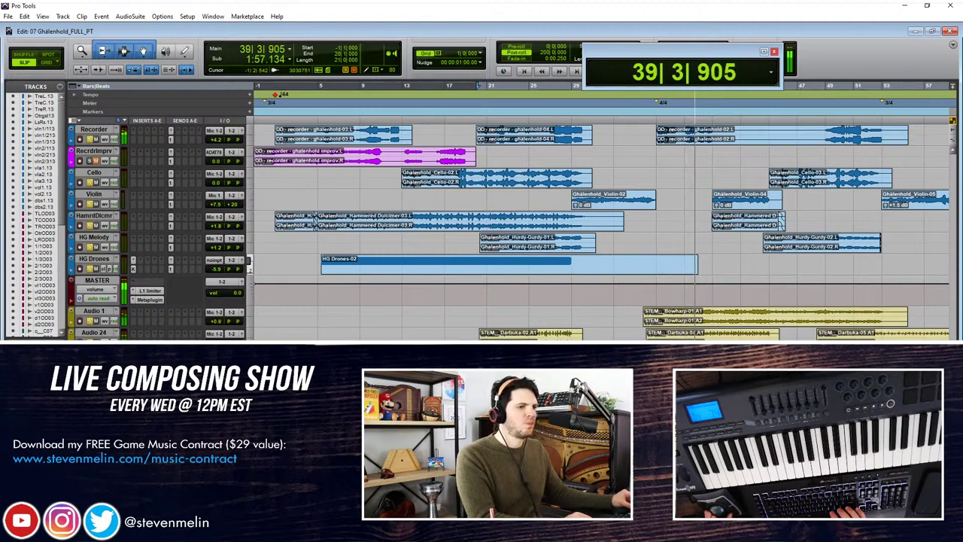
{"action": "scroll", "coordinate": [602, 218], "scroll_direction": "down", "scroll_amount": 2}
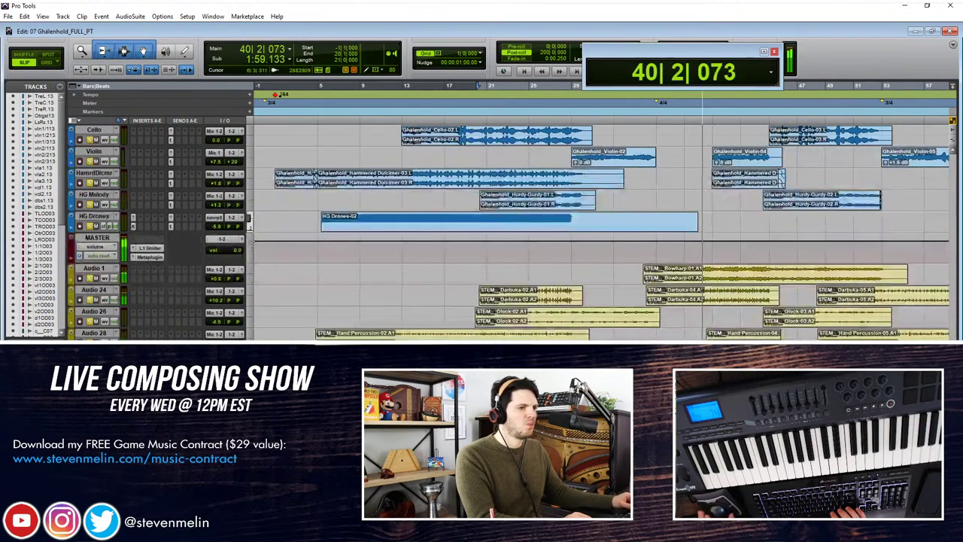
{"action": "scroll", "coordinate": [444, 323], "scroll_direction": "right", "scroll_amount": 1}
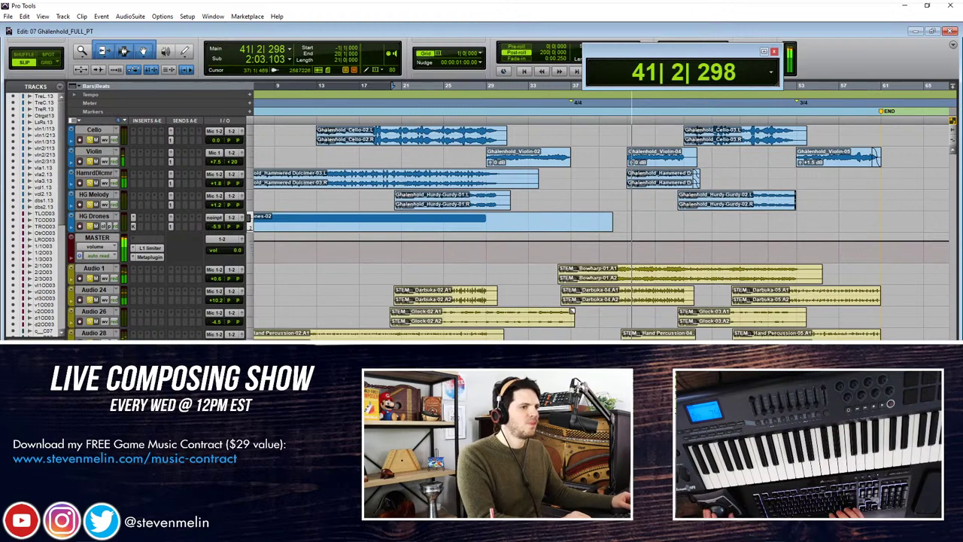
Step: Shift the Hammered Dulcimer-04 clip slightly earlier so it starts at 40|4|666, just ahead of the Violin-04 clip
{"action": "key", "text": "t"}
{"action": "scroll", "coordinate": [647, 303], "scroll_direction": "right", "scroll_amount": 14}
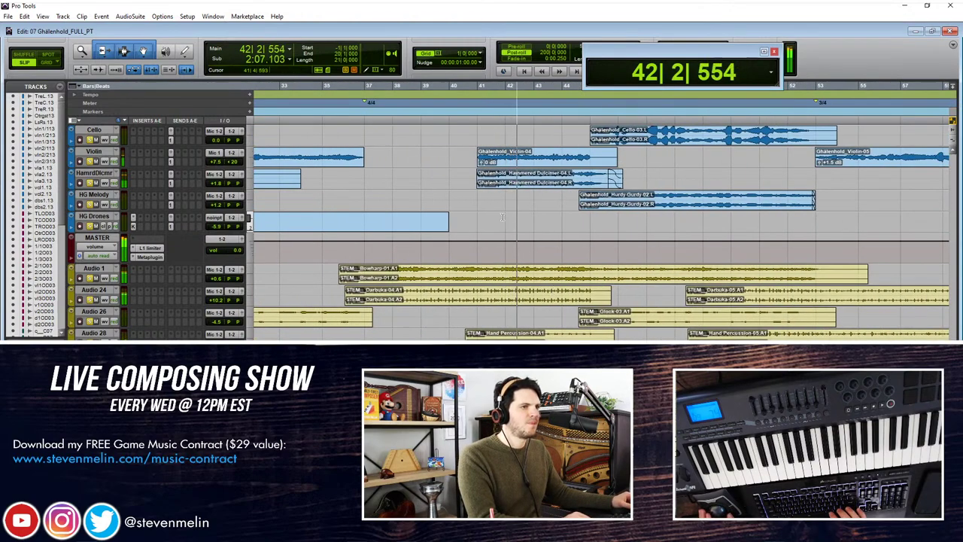
{"action": "key", "text": "t"}
{"action": "key", "text": "t"}
{"action": "key", "text": "t"}
{"action": "left_click_drag", "start_coordinate": [623, 186], "coordinate": [619, 186]}
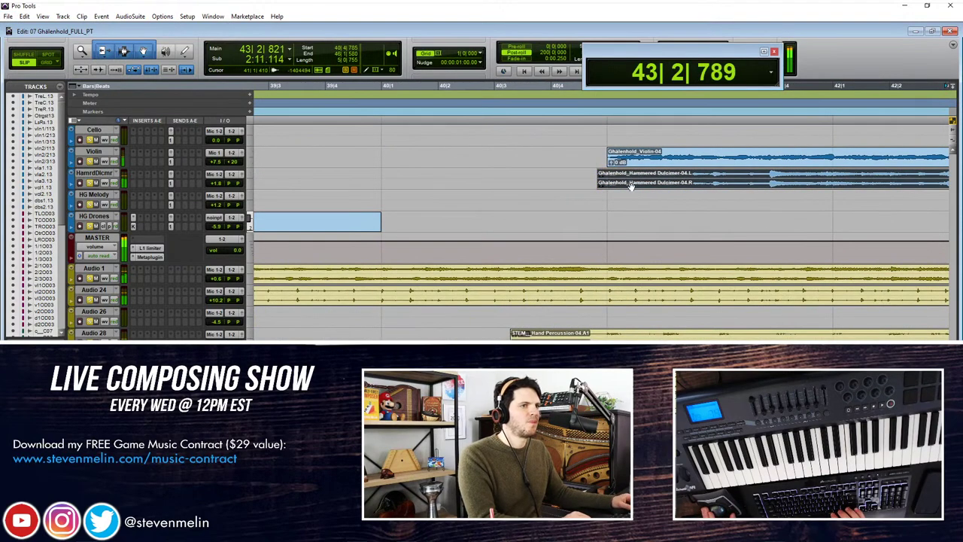
{"action": "key", "text": "r"}
{"action": "key", "text": "r"}
{"action": "key", "text": "r"}
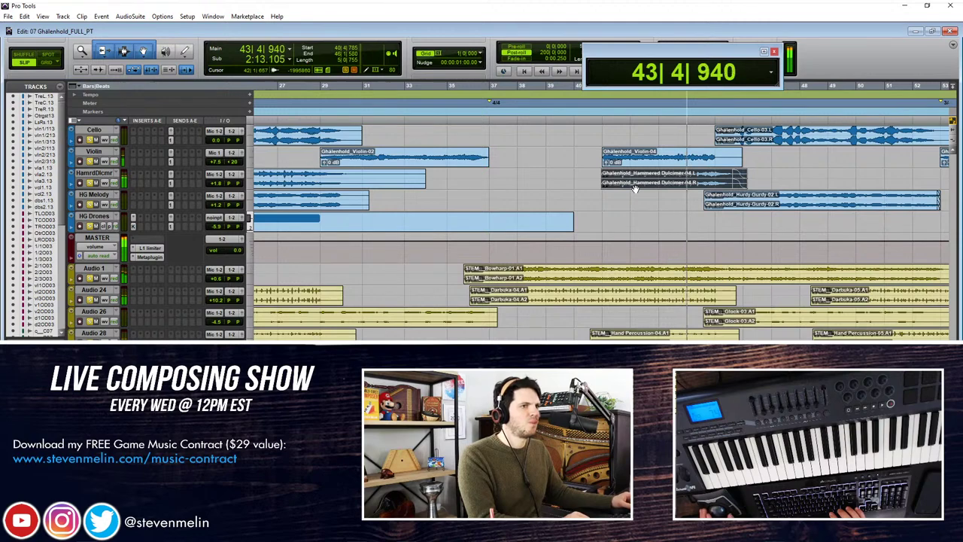
{"action": "key", "text": "t"}
{"action": "key", "text": "t"}
{"action": "key", "text": "t"}
{"action": "left_click_drag", "start_coordinate": [638, 188], "coordinate": [635, 185]}
{"action": "key", "text": "r"}
{"action": "key", "text": "r"}
{"action": "key", "text": "r"}
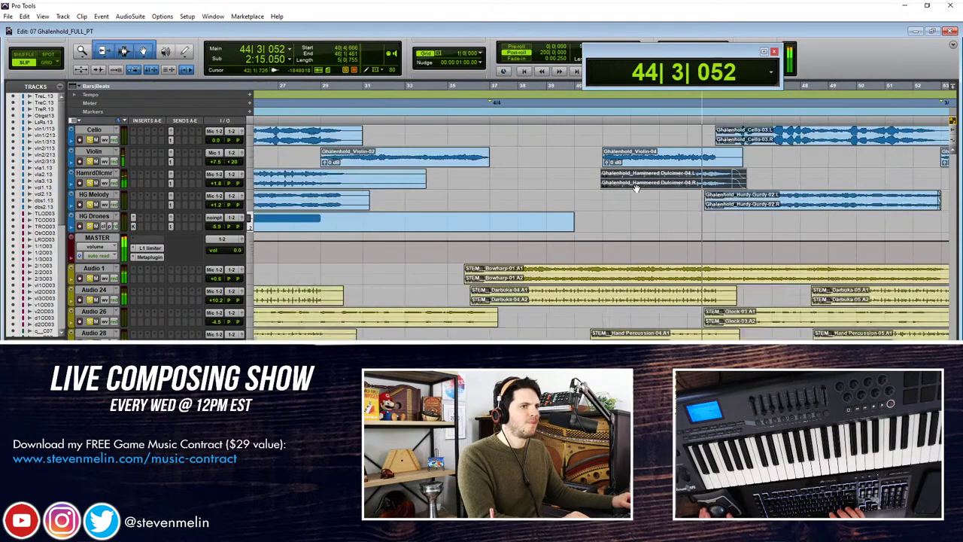
{"action": "key", "text": "r"}
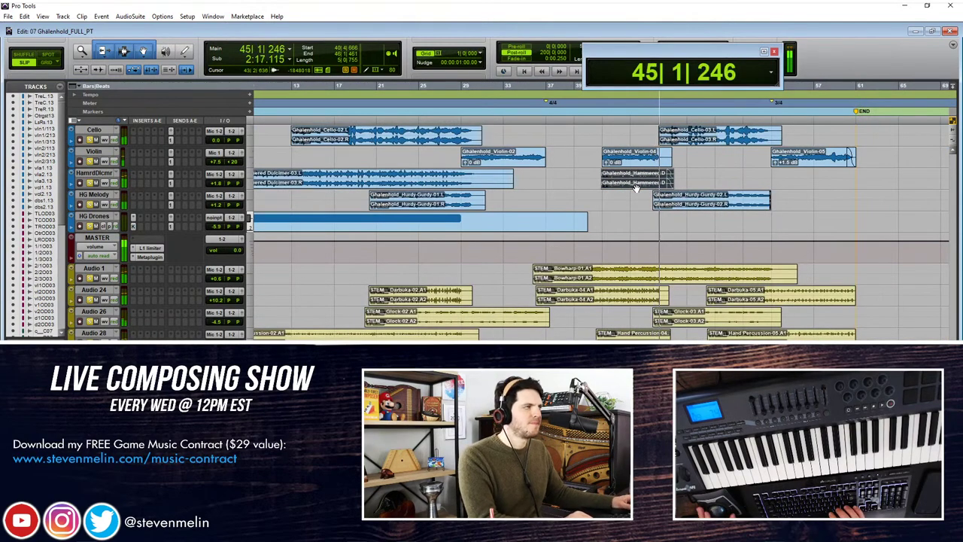
Step: Lower send a of the Audio 10 track, feeding Bus 101-102, to -17.0 dB and close its send window
{"action": "left_click", "coordinate": [635, 248]}
{"action": "left_click_drag", "start_coordinate": [635, 249], "coordinate": [507, 228]}
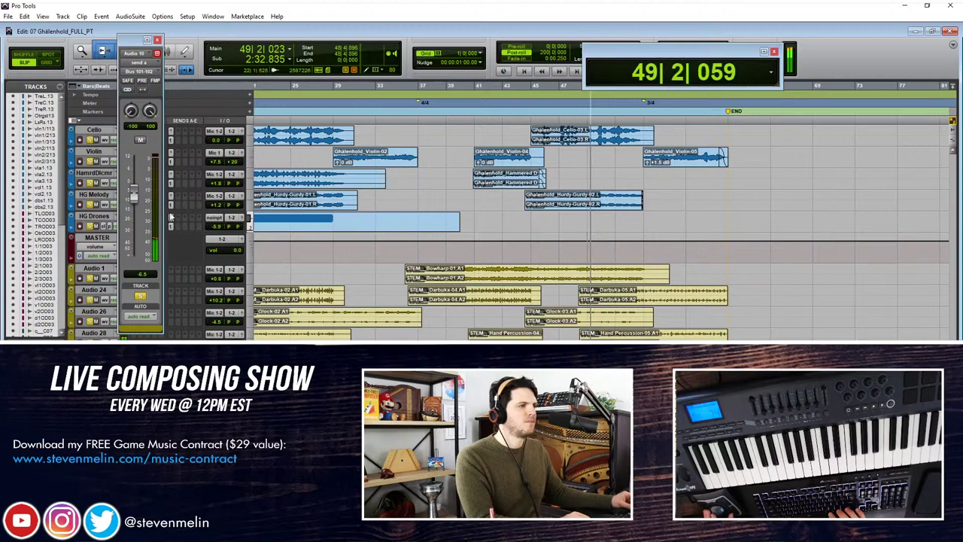
{"action": "left_click_drag", "start_coordinate": [132, 195], "coordinate": [139, 216]}
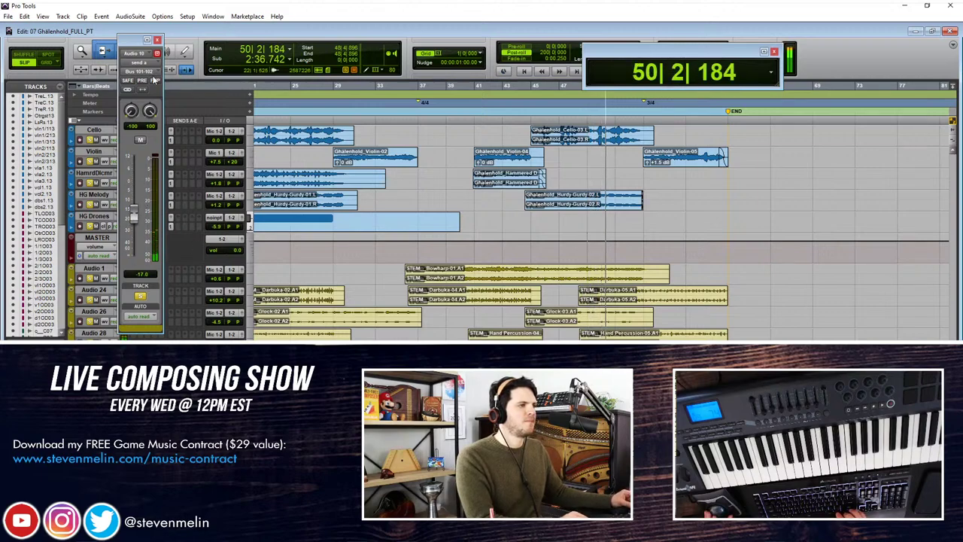
{"action": "left_click", "coordinate": [157, 52]}
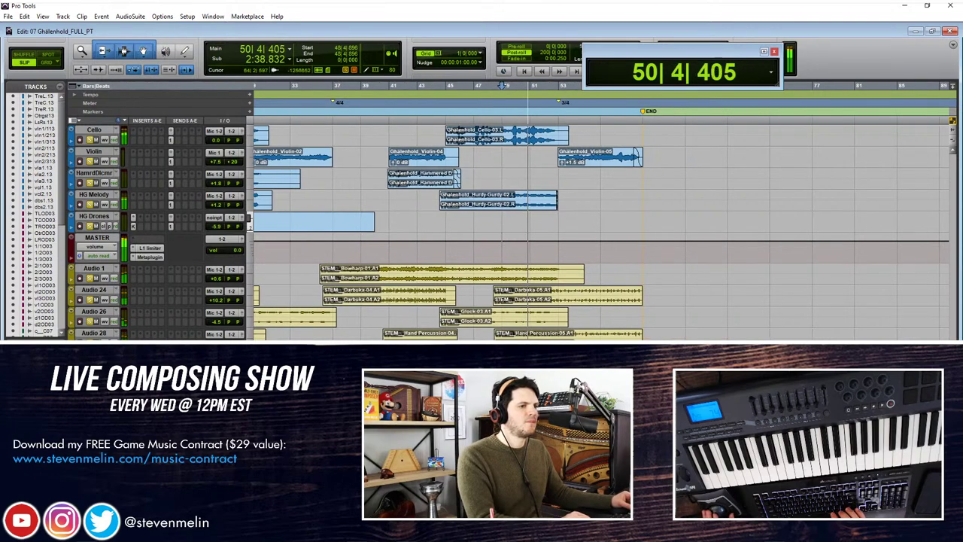
Step: Raise the Audio 29 horror flute stem track's volume to +9.7 dB
{"action": "left_click", "coordinate": [697, 362]}
{"action": "key", "text": "t"}
{"action": "key", "text": "t"}
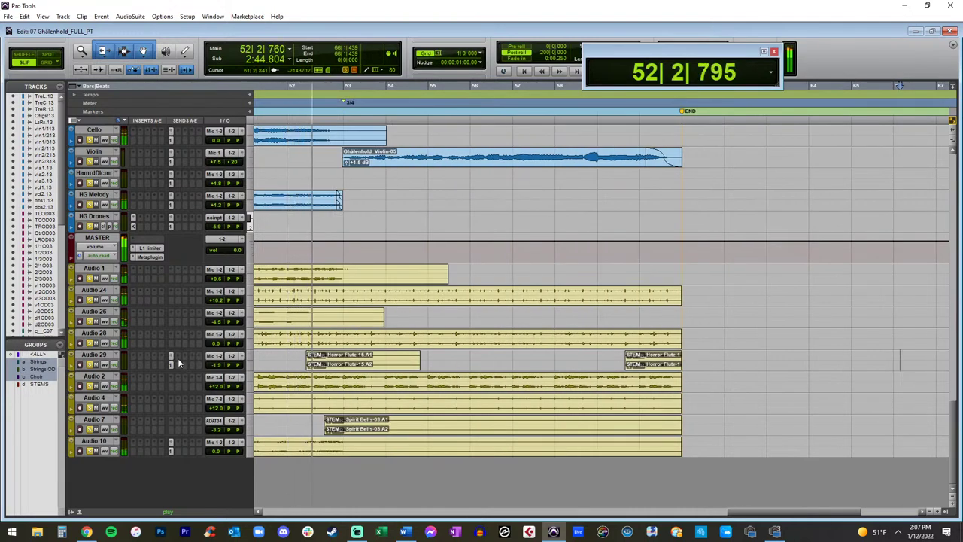
{"action": "left_click", "coordinate": [219, 364]}
{"action": "left_click_drag", "start_coordinate": [220, 355], "coordinate": [219, 359]}
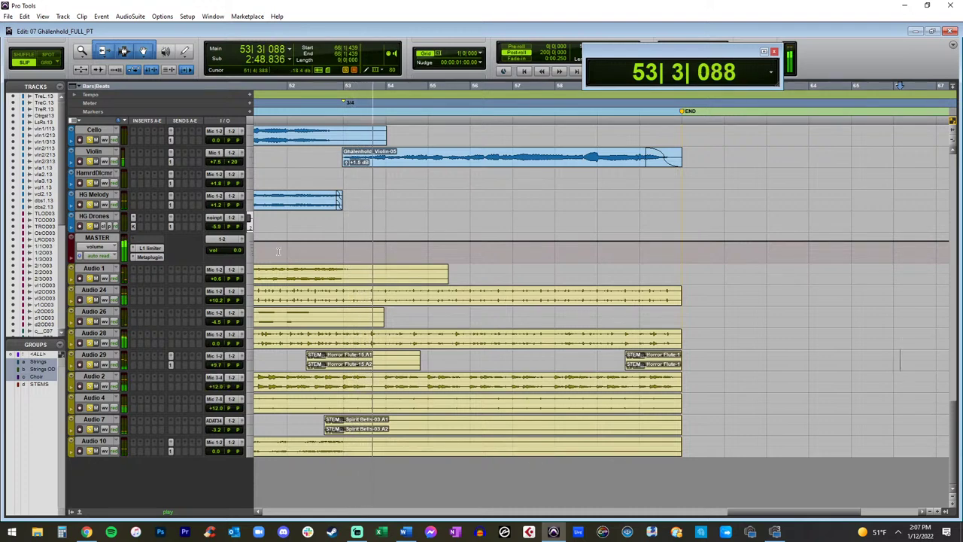
Step: Raise the clip gain of the closing Violin-05 clip to +3.5 dB
{"action": "scroll", "coordinate": [249, 225], "scroll_direction": "up", "scroll_amount": 2}
{"action": "left_click", "coordinate": [379, 205]}
{"action": "key", "text": "super+shift+Up"}
{"action": "key", "text": "super+shift+Up"}
{"action": "key", "text": "super+shift+Up"}
{"action": "key", "text": "super+shift+Up"}
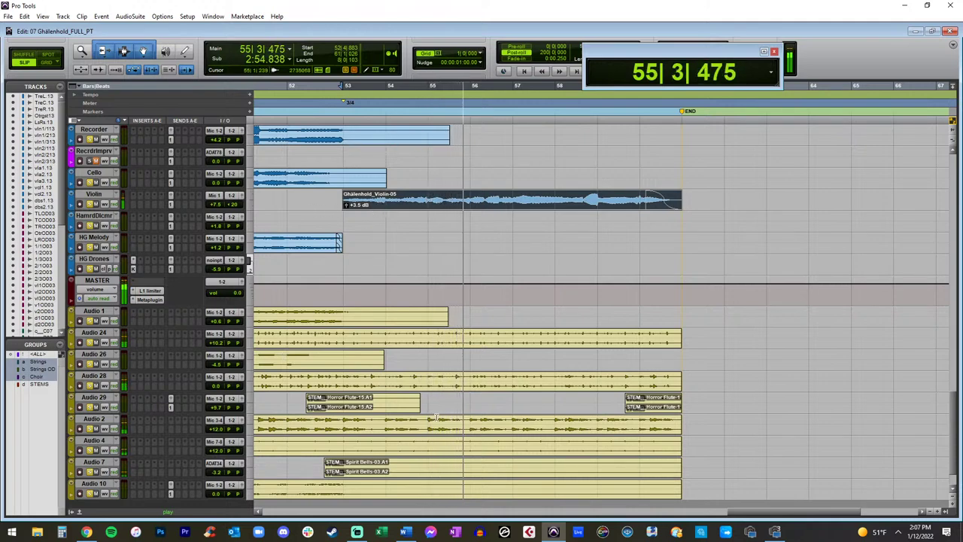
Step: Rename the Audio 1 track as Bowharp and the Audio 24 track as Darbuka
{"action": "left_click", "coordinate": [377, 338]}
{"action": "scroll", "coordinate": [377, 338], "scroll_direction": "left", "scroll_amount": 15}
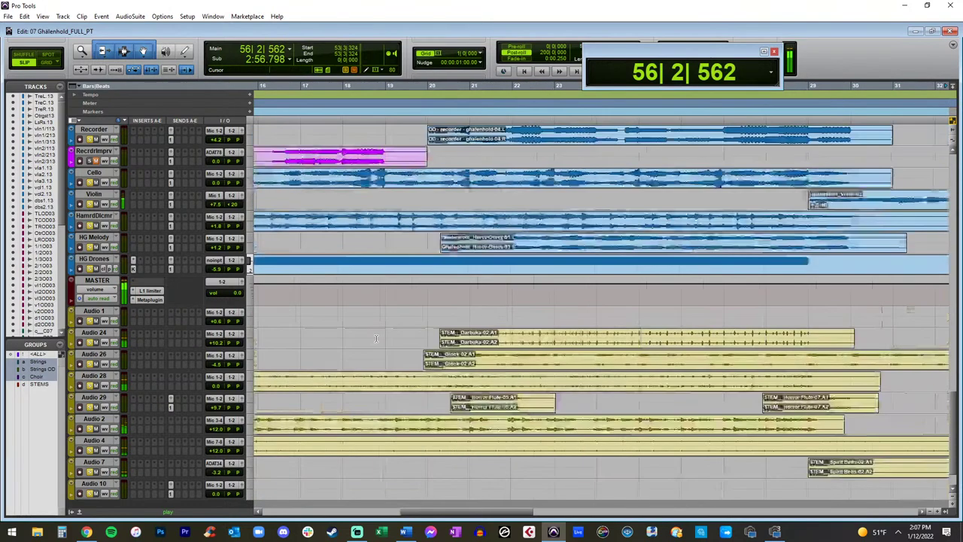
{"action": "scroll", "coordinate": [378, 333], "scroll_direction": "up", "scroll_amount": 2}
{"action": "scroll", "coordinate": [377, 333], "scroll_direction": "down", "scroll_amount": 4}
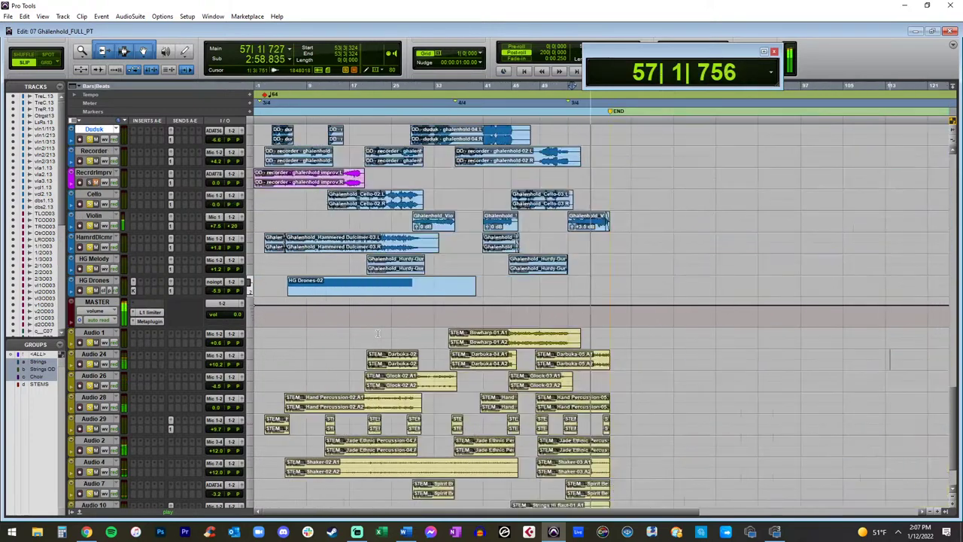
{"action": "double_click", "coordinate": [93, 331]}
{"action": "type", "text": "Bowharp"}
{"action": "key", "text": "ctrl+Right"}
{"action": "type", "text": "Dar"}
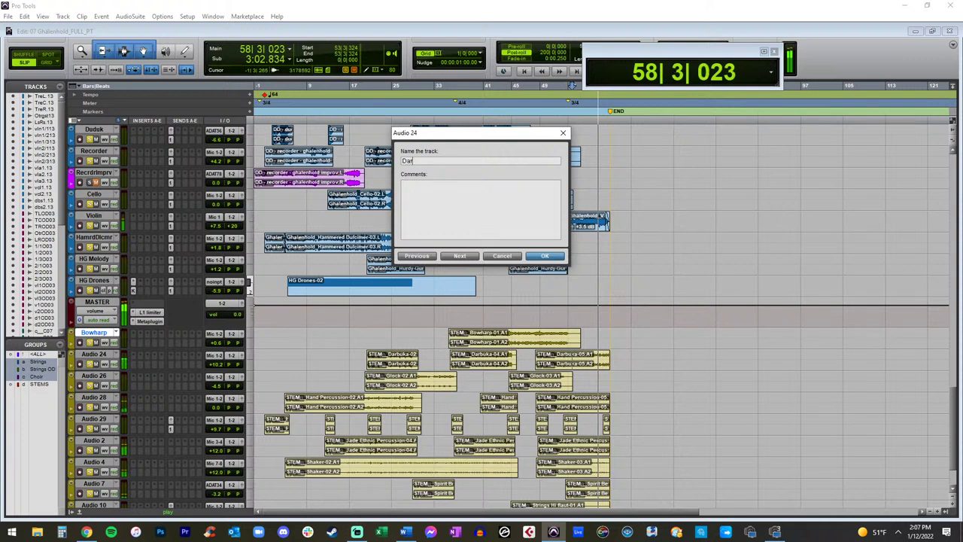
{"action": "key", "text": "ctrl+Right"}
Step: Rename the Audio 26 track as Glock and the Audio 28 track as Hand Perc
{"action": "type", "text": "Glock"}
{"action": "key", "text": "ctrl+Right"}
{"action": "type", "text": "Hand Per"}
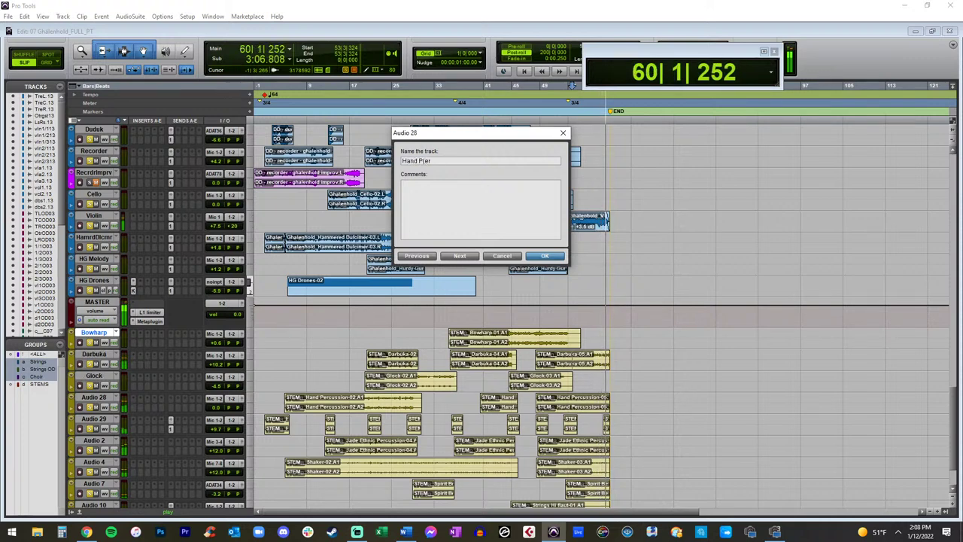
{"action": "type", "text": "erc"}
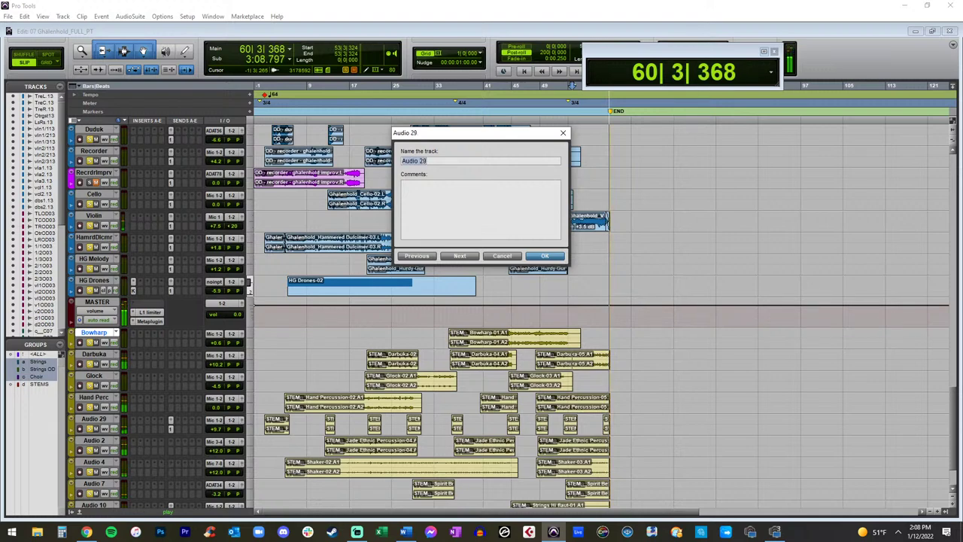
{"action": "key", "text": "Return"}
Step: Restart playback from the beginning of the session
{"action": "key", "text": "t"}
{"action": "key", "text": "t"}
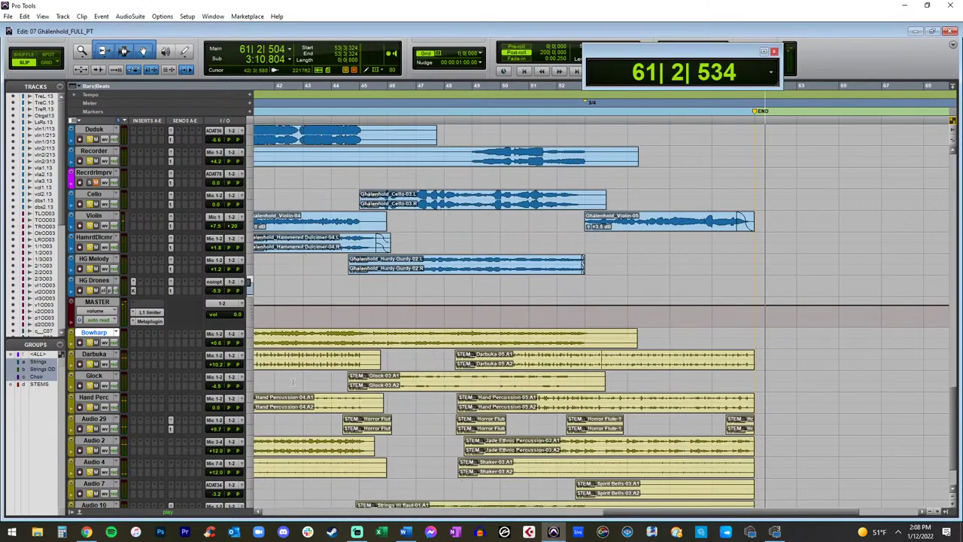
{"action": "key", "text": "Return"}
{"action": "key", "text": "space"}
Step: Rename the Audio 29 track as Horror Flute and the Audio 2 track as Jade Perc
{"action": "scroll", "coordinate": [273, 387], "scroll_direction": "down", "scroll_amount": 2}
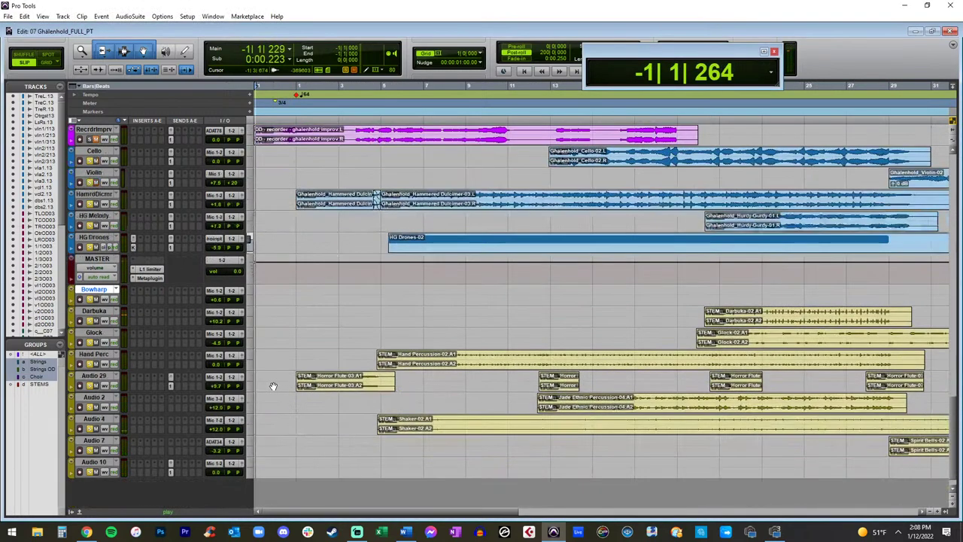
{"action": "double_click", "coordinate": [94, 376]}
{"action": "type", "text": "Horr"}
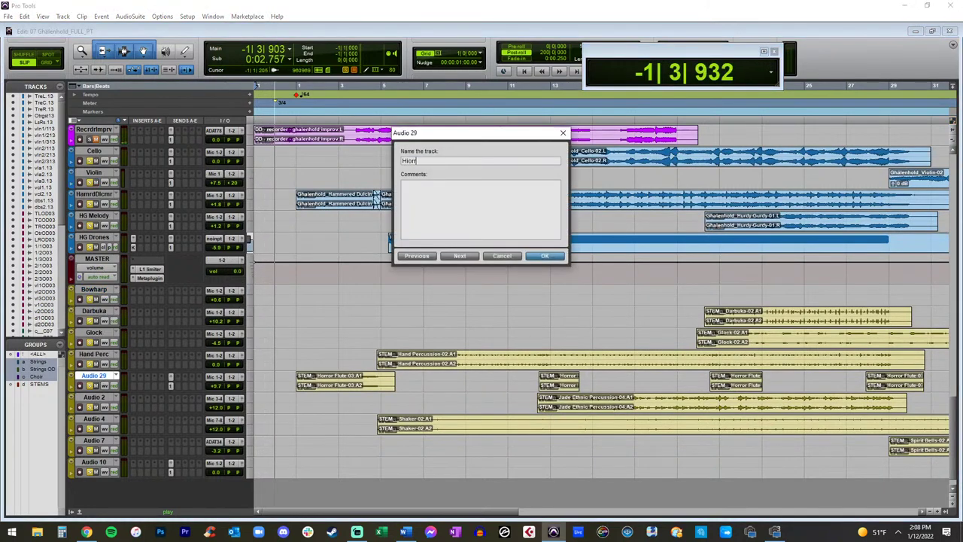
{"action": "type", "text": "or Flute"}
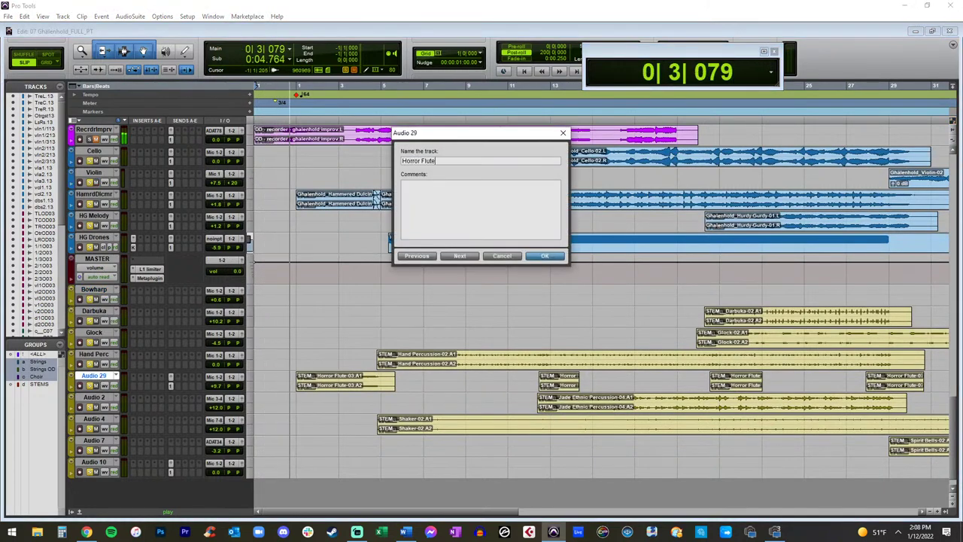
{"action": "key", "text": "ctrl+Right"}
{"action": "type", "text": "J"}
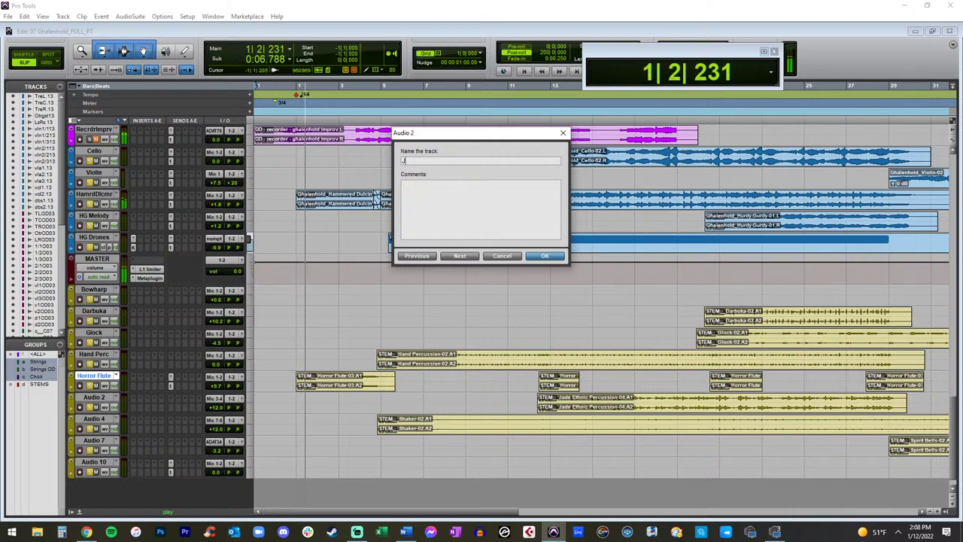
{"action": "type", "text": "ade Perc"}
{"action": "key", "text": "ctrl+Right"}
Step: Rename the Audio 4 track as Shaker and the Audio 7 track as Spirit Bells
{"action": "type", "text": "Shaker"}
{"action": "key", "text": "ctrl+Right"}
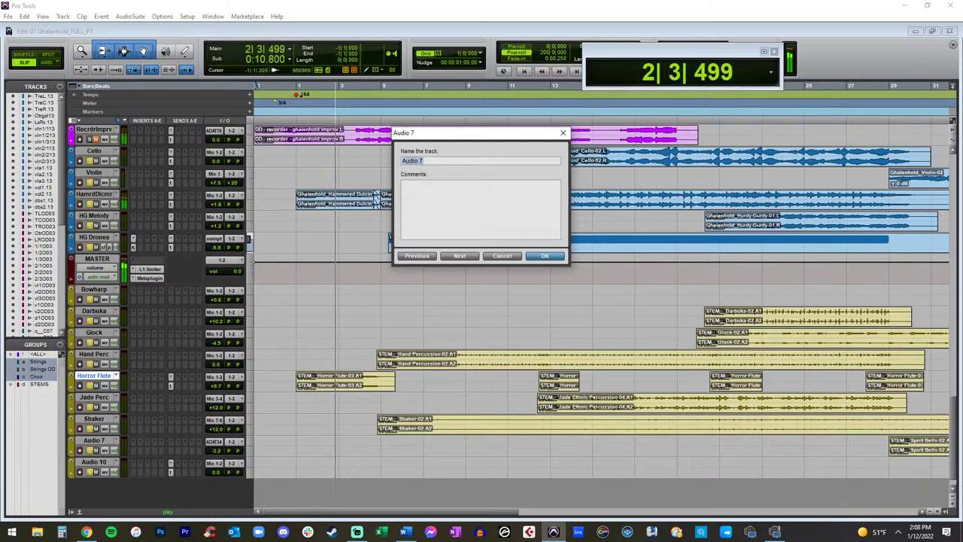
{"action": "type", "text": "Spirit Bells"}
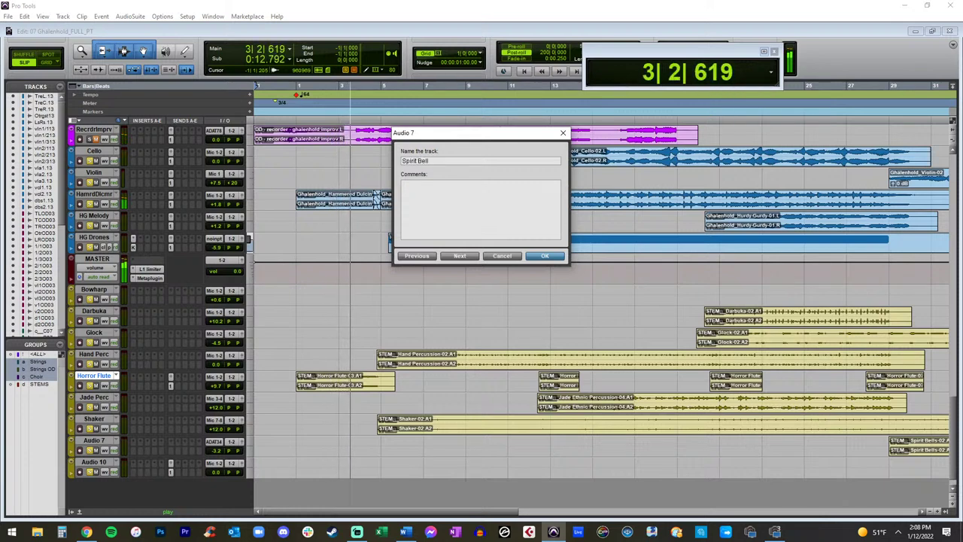
{"action": "key", "text": "ctrl+Right"}
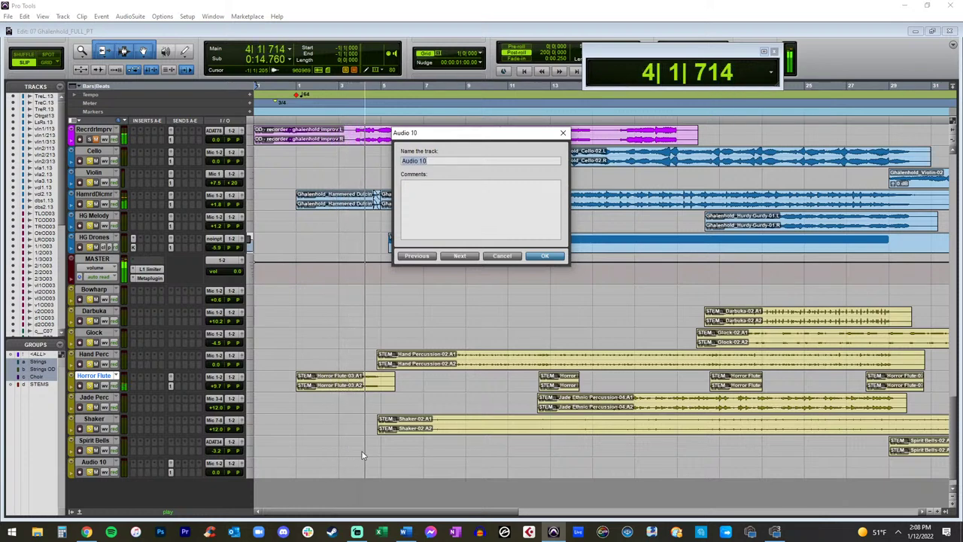
{"action": "key", "text": "Return"}
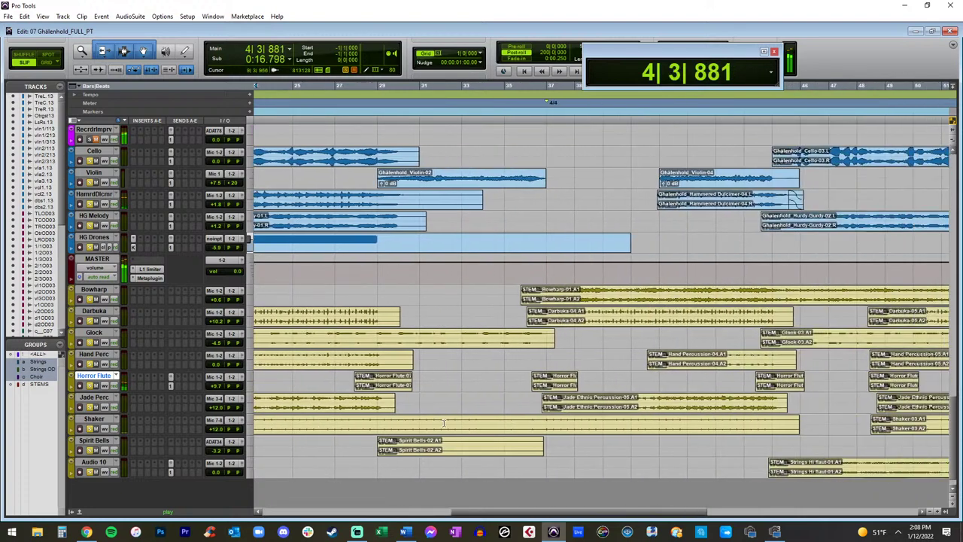
Step: Rename the Audio 10 track as Strings Hi Flaut and move it directly above the Bowharp track
{"action": "double_click", "coordinate": [103, 463]}
{"action": "type", "text": "Strings Hi Flaut"}
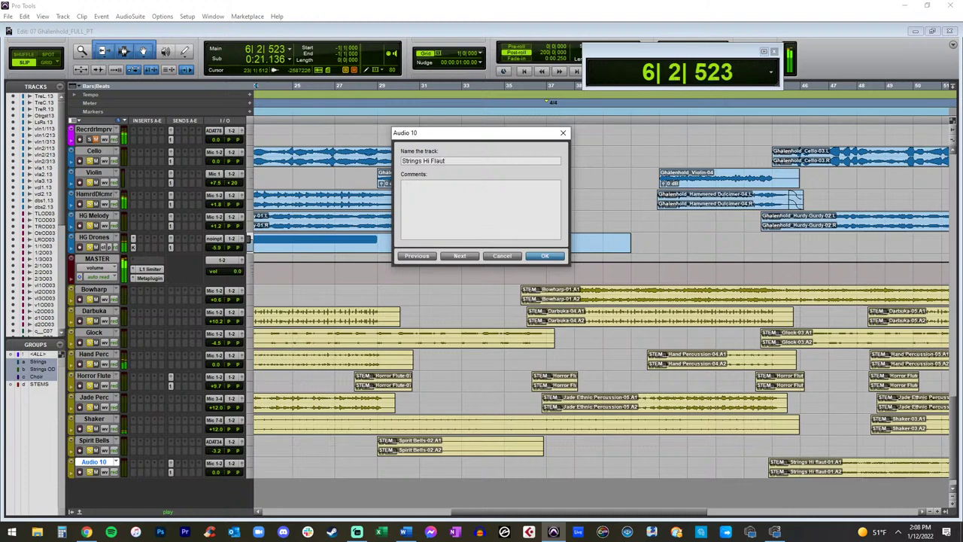
{"action": "key", "text": "Return"}
{"action": "left_click_drag", "start_coordinate": [86, 463], "coordinate": [94, 292]}
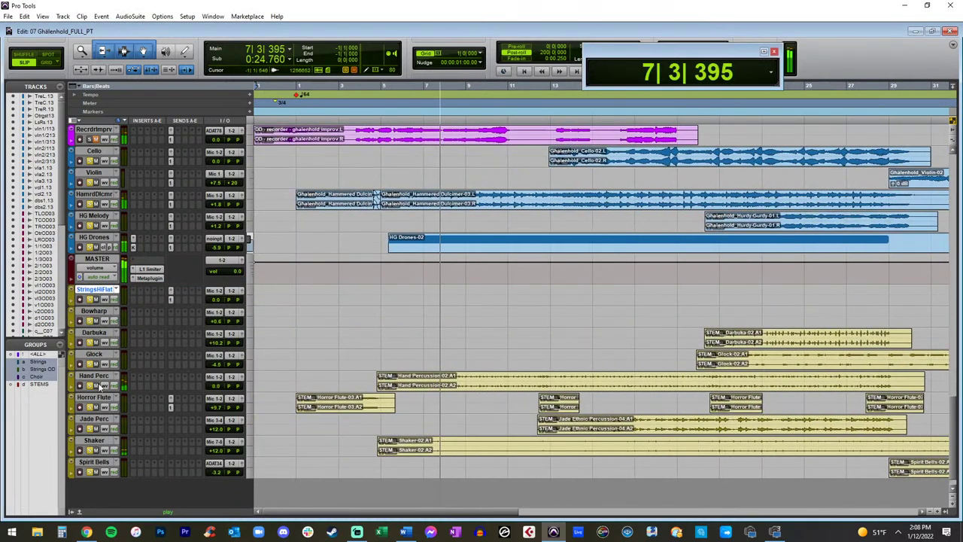
Step: Select all the tracks in the session and enlarge the waveform display vertically
{"action": "scroll", "coordinate": [157, 220], "scroll_direction": "down", "scroll_amount": 10}
{"action": "scroll", "coordinate": [157, 220], "scroll_direction": "up", "scroll_amount": 10}
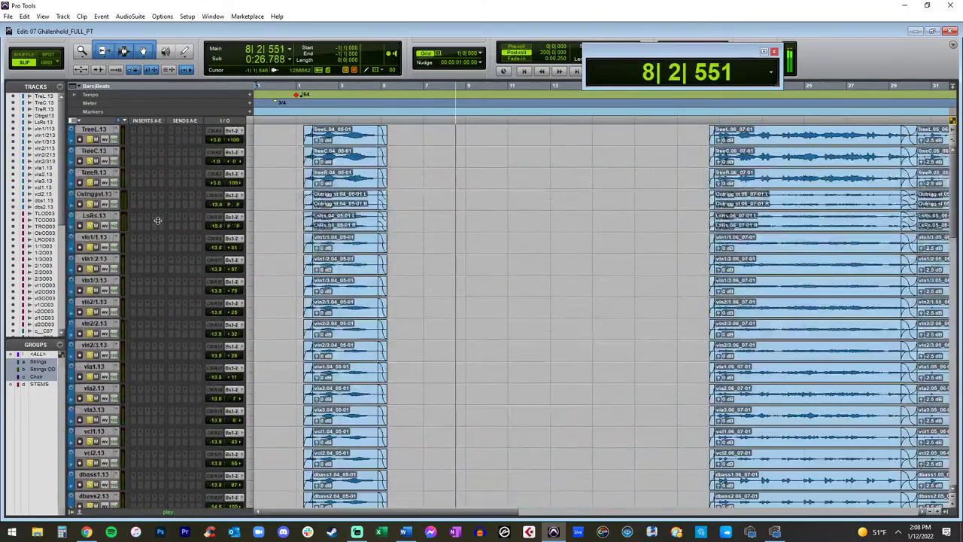
{"action": "scroll", "coordinate": [90, 140], "scroll_direction": "down", "scroll_amount": 15}
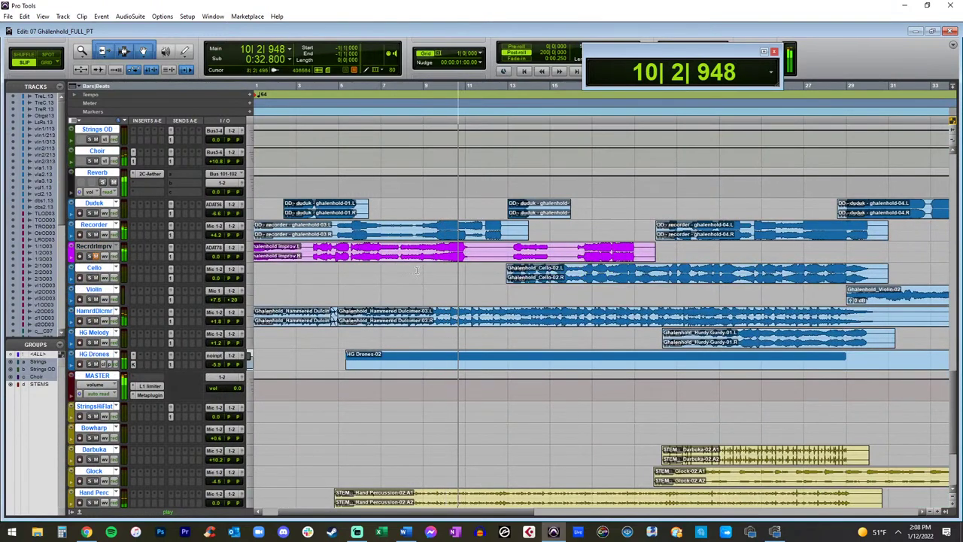
{"action": "key", "text": "ctrl+bracketright"}
{"action": "key", "text": "ctrl+bracketleft"}
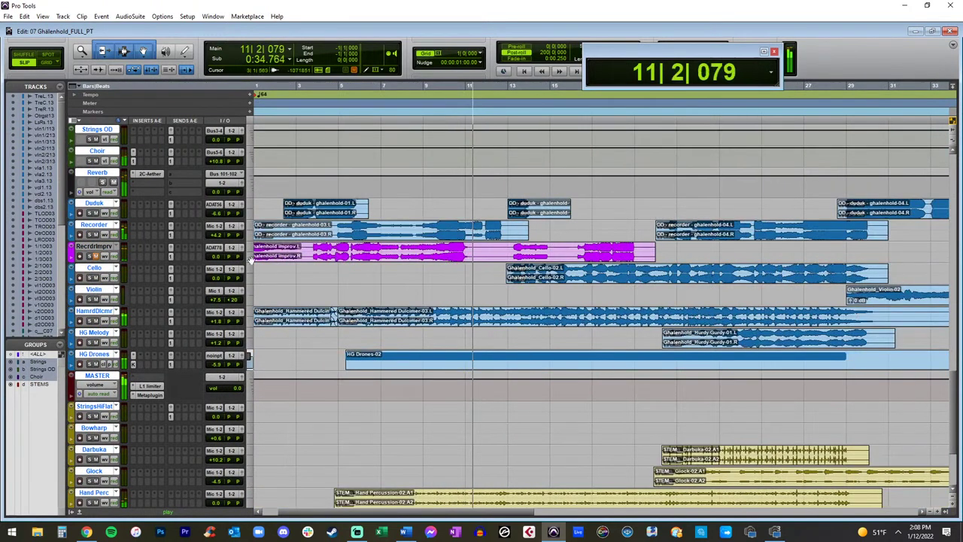
Step: Raise the HG Drones track's volume to -5.2 dB
{"action": "scroll", "coordinate": [276, 290], "scroll_direction": "down", "scroll_amount": 3}
{"action": "left_click_drag", "start_coordinate": [217, 291], "coordinate": [219, 291]}
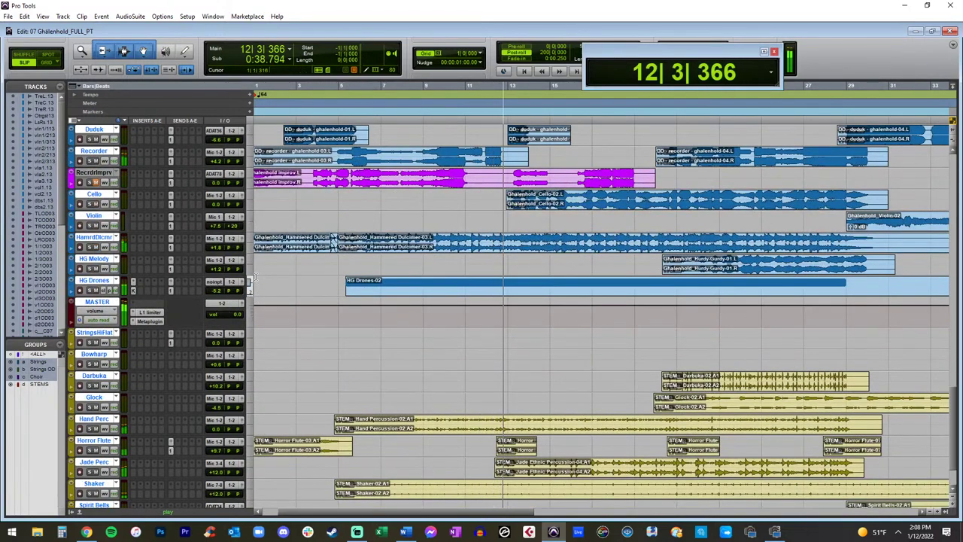
Step: Start importing session data from the 02 In Defense of Eastwood_FULL_PT session file
{"action": "left_click", "coordinate": [153, 306]}
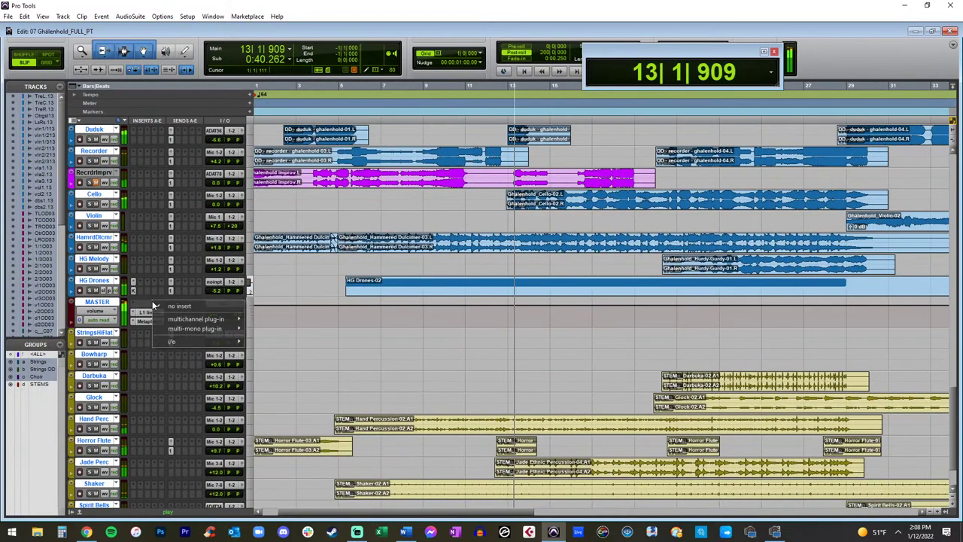
{"action": "left_click", "coordinate": [97, 307]}
{"action": "left_click", "coordinate": [97, 303]}
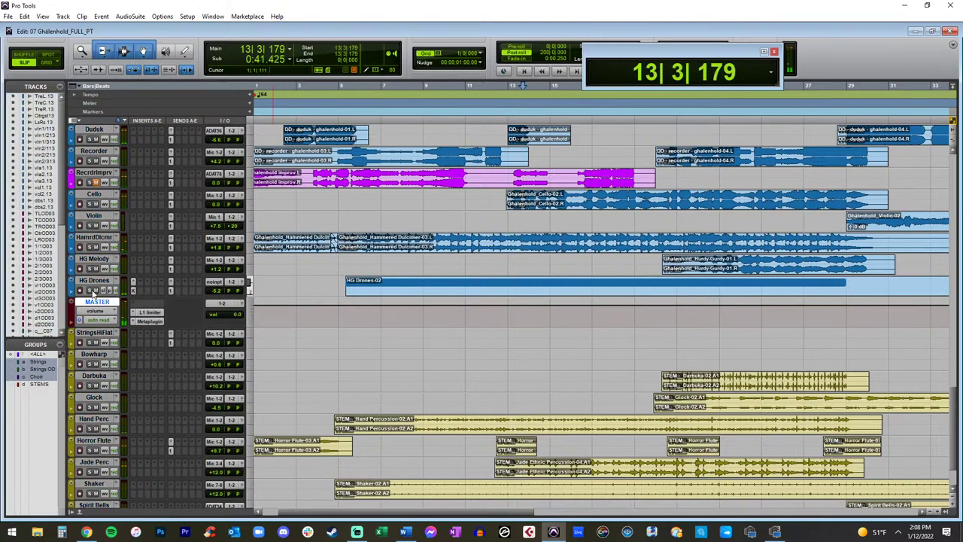
{"action": "left_click", "coordinate": [7, 15]}
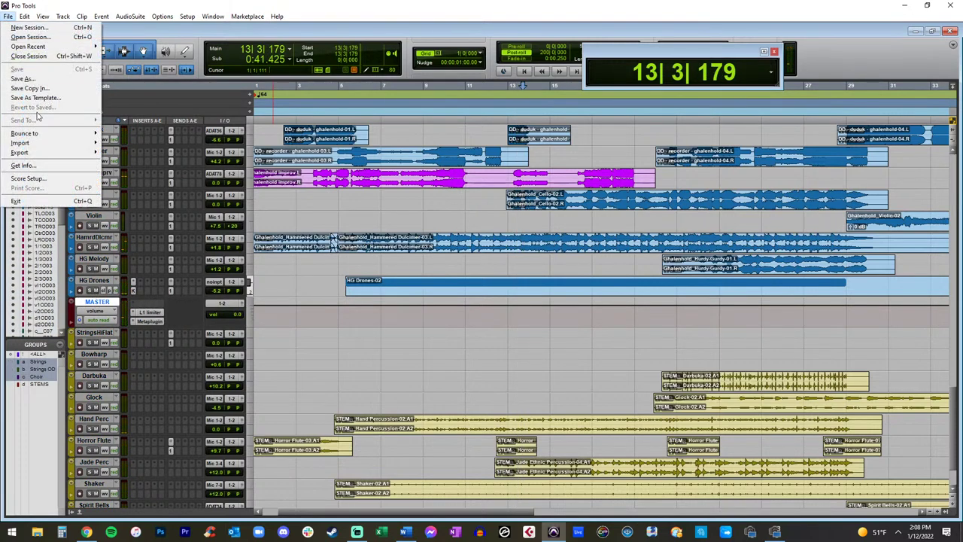
{"action": "mouse_move", "coordinate": [39, 145]}
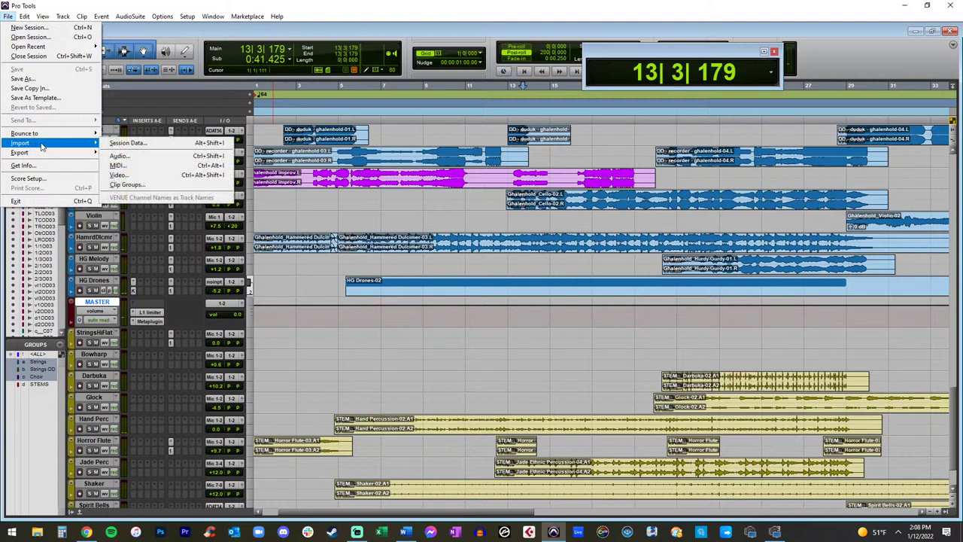
{"action": "left_click", "coordinate": [126, 143]}
{"action": "double_click", "coordinate": [331, 187]}
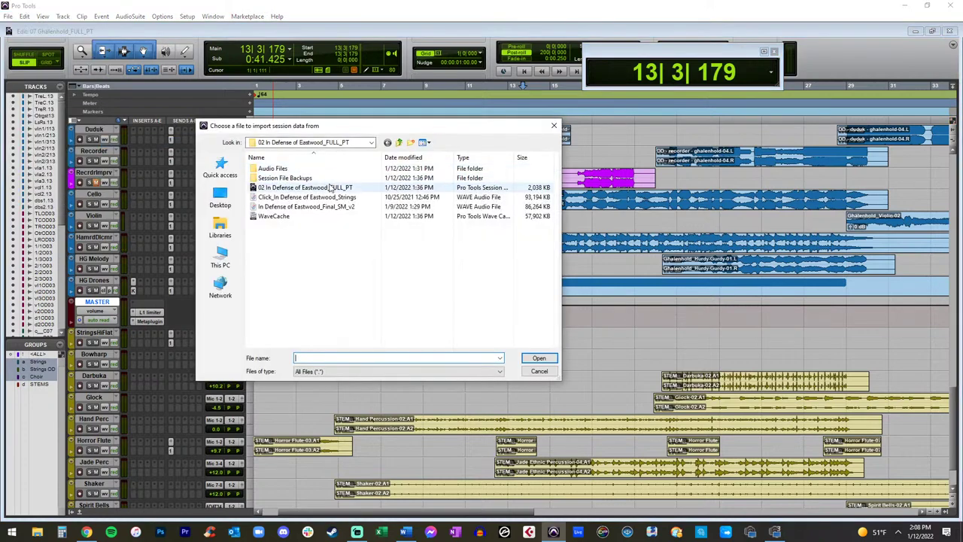
Step: Import the source session's MASTER stereo track as a new track, without saving a detailed report
{"action": "scroll", "coordinate": [475, 305], "scroll_direction": "down", "scroll_amount": 5}
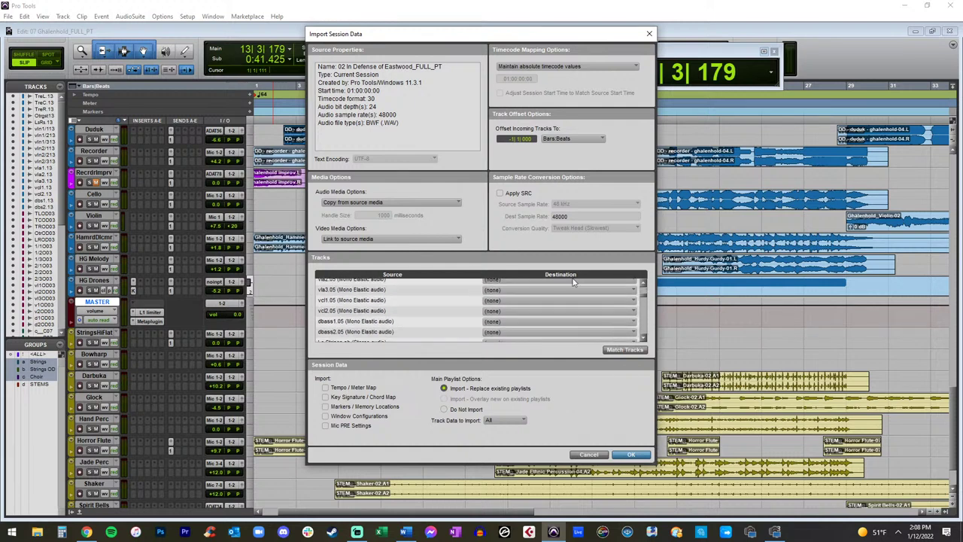
{"action": "scroll", "coordinate": [644, 329], "scroll_direction": "down", "scroll_amount": 5}
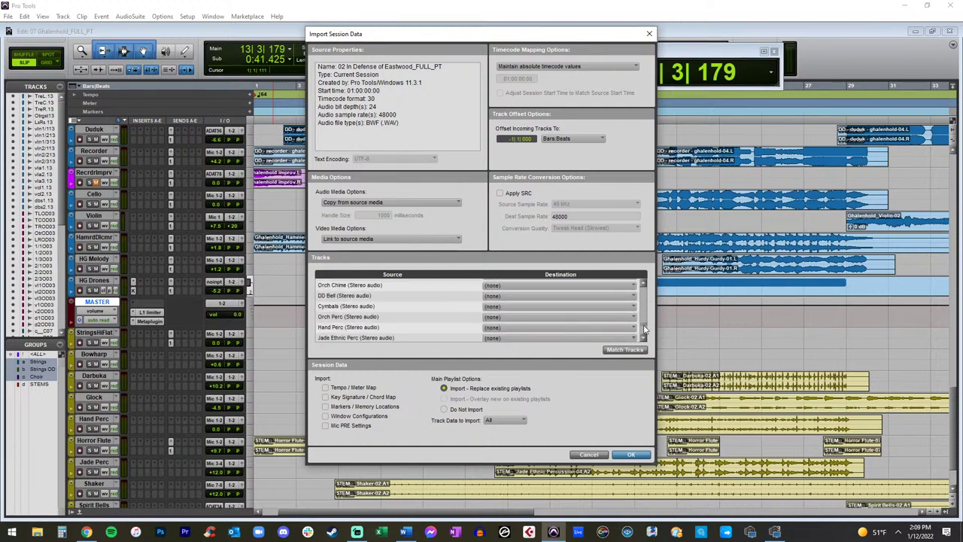
{"action": "scroll", "coordinate": [643, 331], "scroll_direction": "down", "scroll_amount": 6}
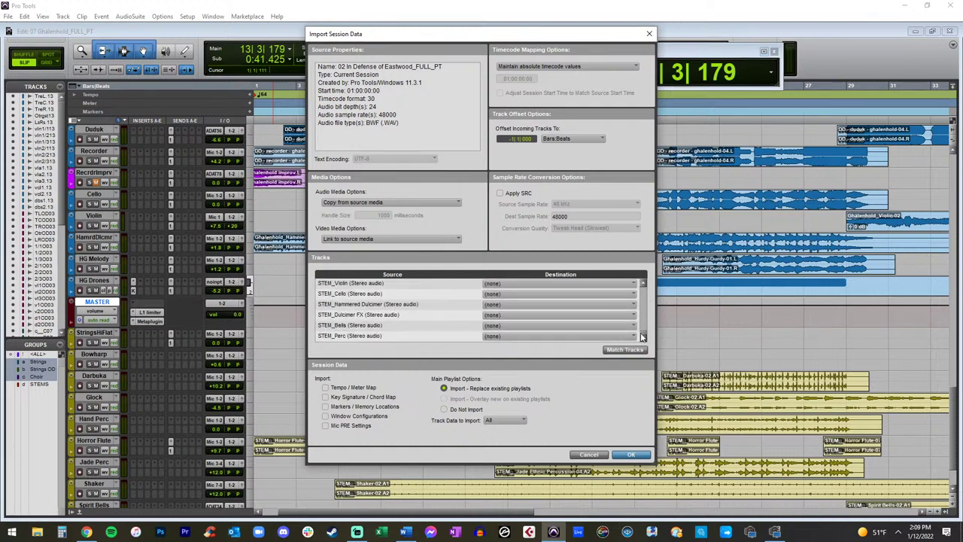
{"action": "scroll", "coordinate": [642, 335], "scroll_direction": "up", "scroll_amount": 6}
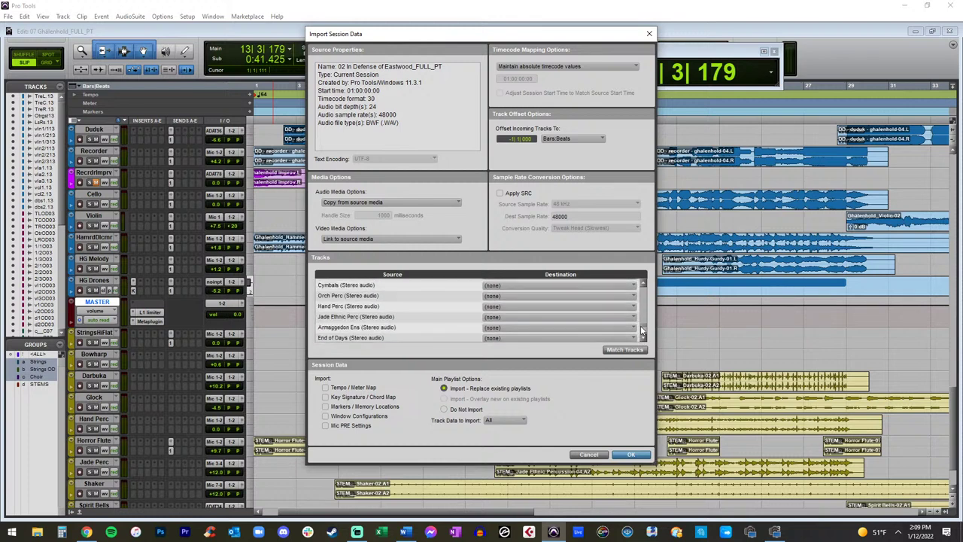
{"action": "left_click", "coordinate": [493, 296]}
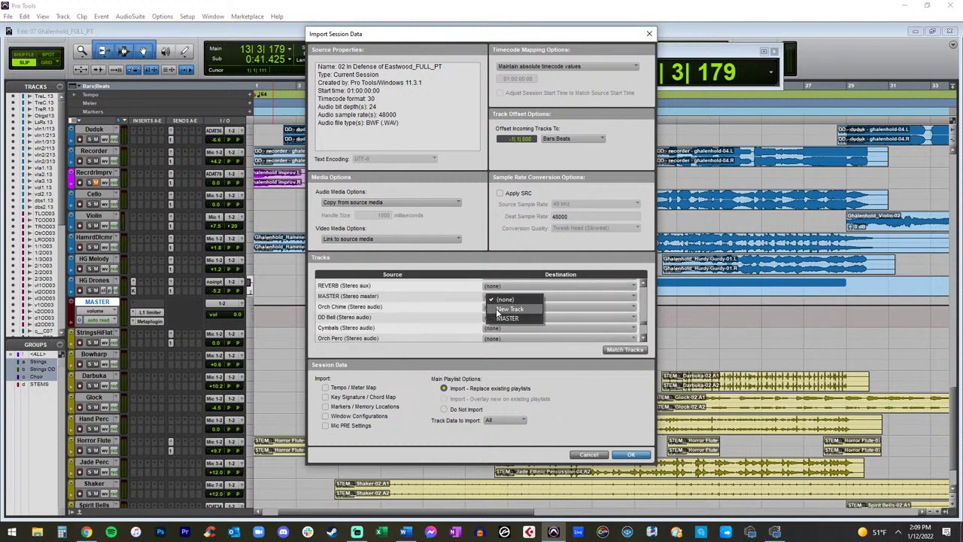
{"action": "left_click", "coordinate": [497, 307]}
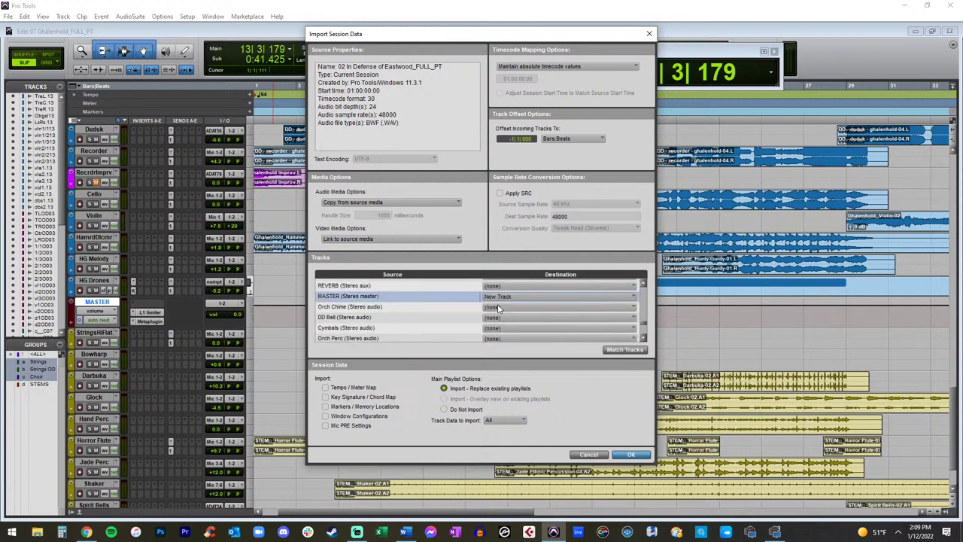
{"action": "left_click", "coordinate": [631, 455]}
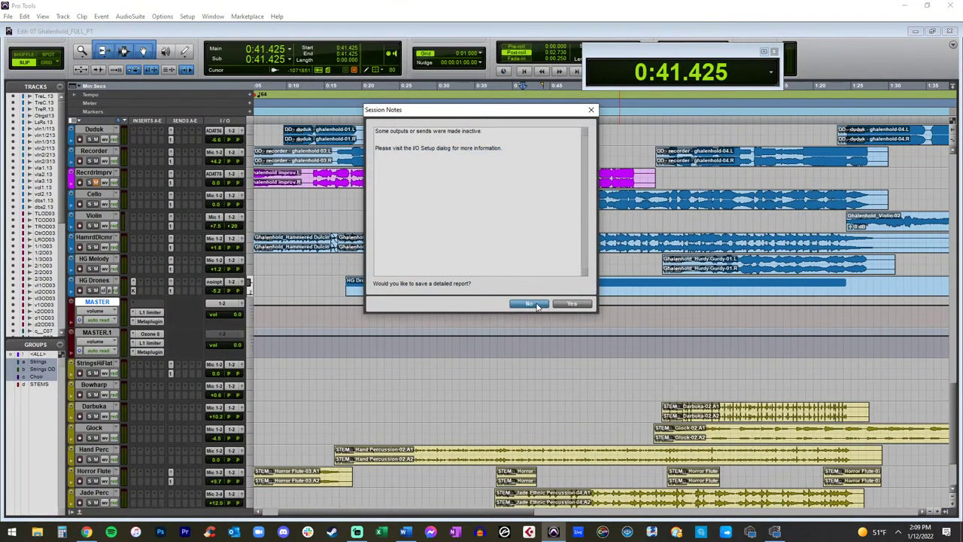
{"action": "left_click", "coordinate": [531, 304]}
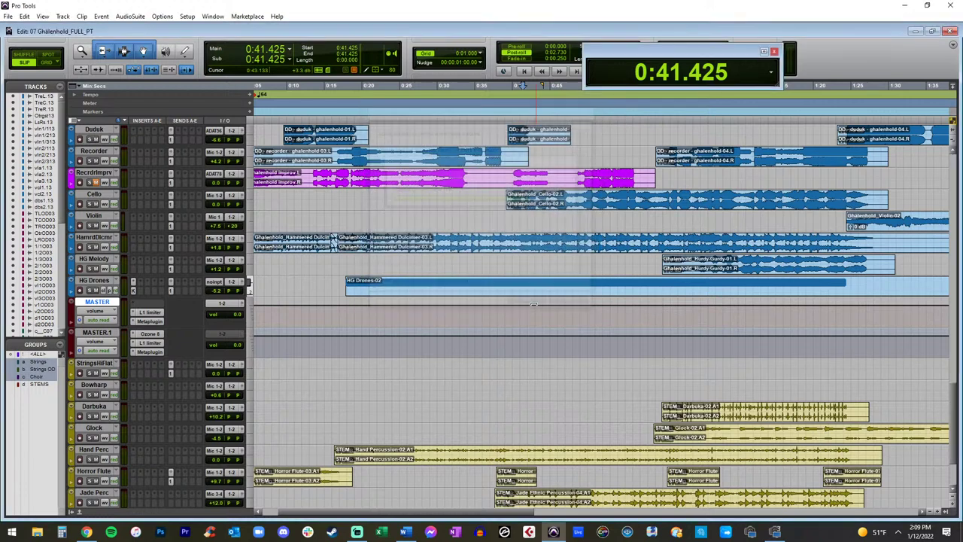
Step: Delete the old MASTER track and route the output of MASTER.1 to 1-2 (Stereo)
{"action": "right_click", "coordinate": [94, 304]}
{"action": "left_click", "coordinate": [120, 375]}
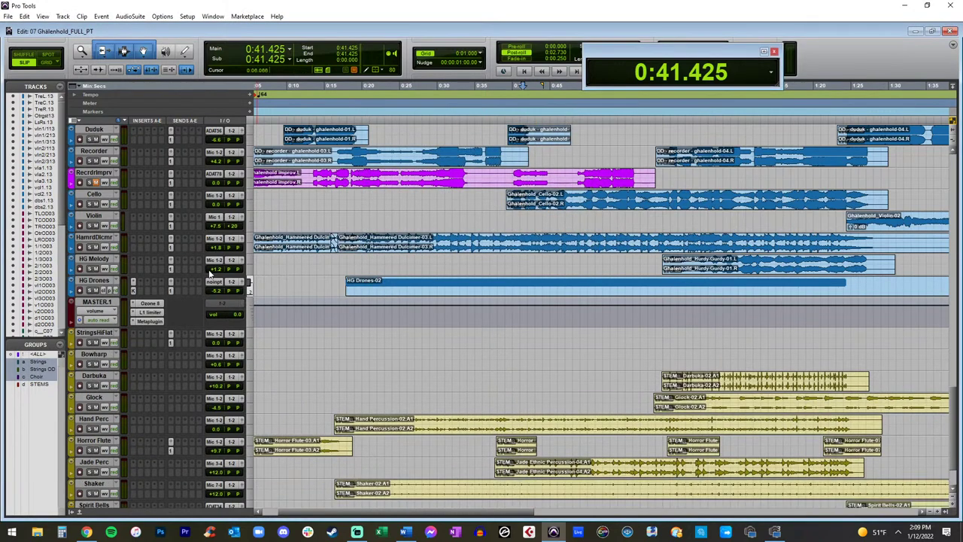
{"action": "left_click", "coordinate": [219, 303]}
{"action": "mouse_move", "coordinate": [235, 320]}
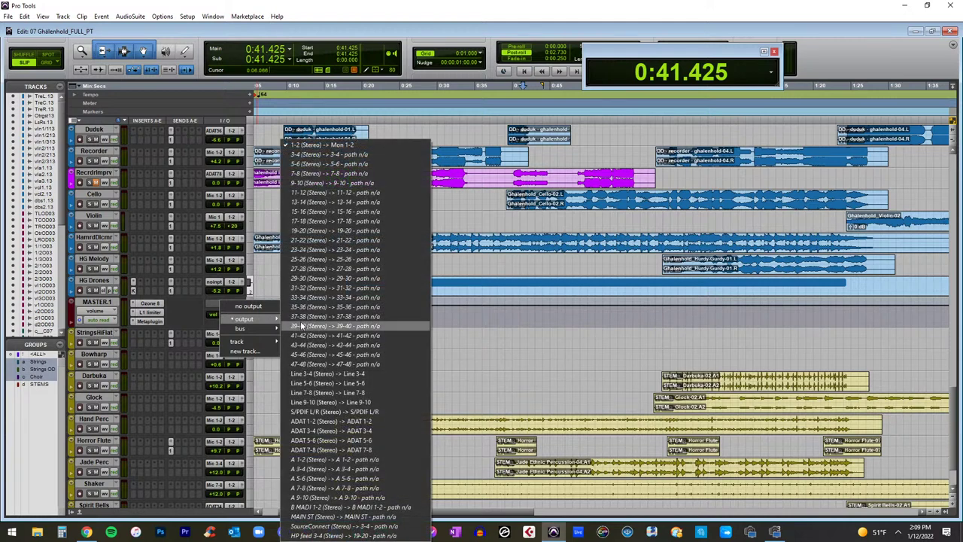
{"action": "left_click", "coordinate": [320, 144]}
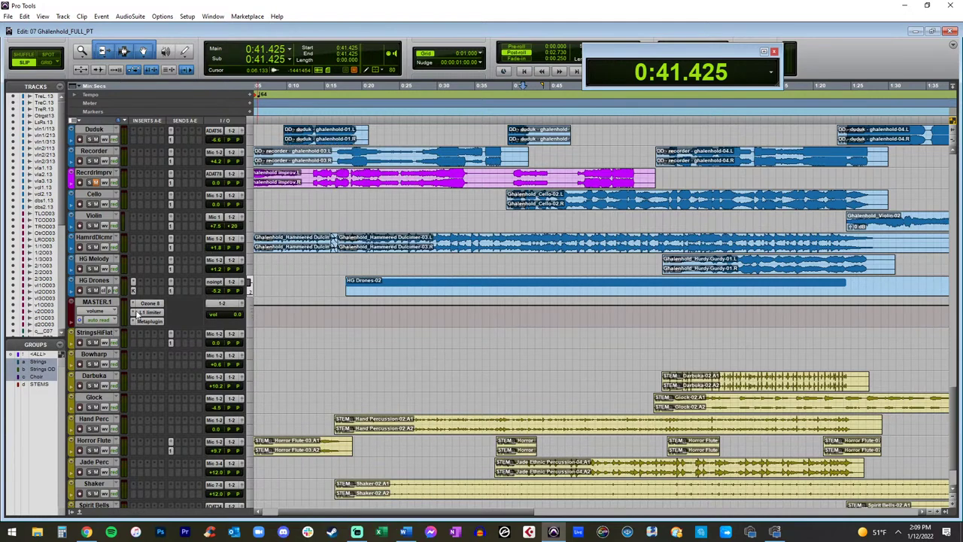
Step: Stop the Voxengo Recorder inside MASTER.1's Metaplugin and set the Ozone 8 Maximizer threshold to -1.5 dB
{"action": "left_click", "coordinate": [145, 321]}
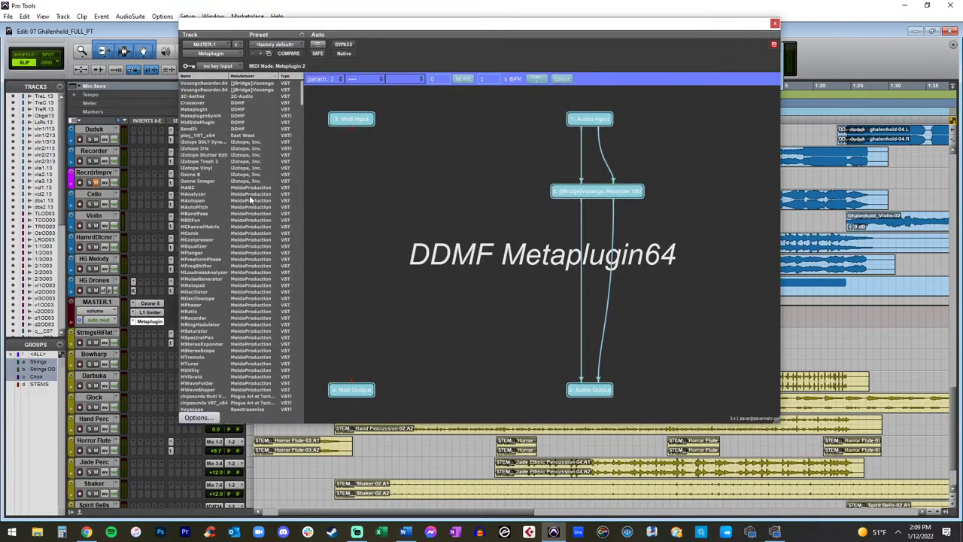
{"action": "double_click", "coordinate": [591, 191]}
{"action": "left_click", "coordinate": [299, 161]}
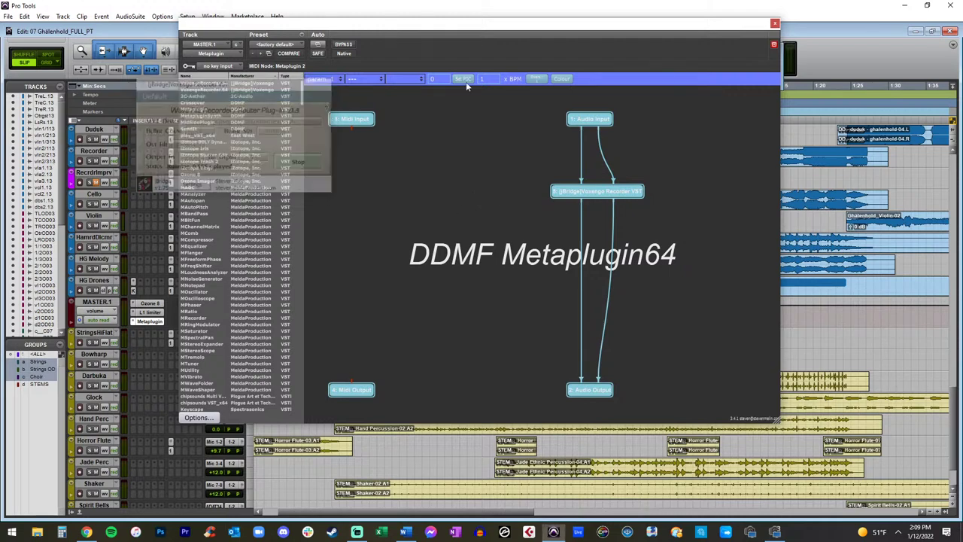
{"action": "left_click", "coordinate": [774, 23]}
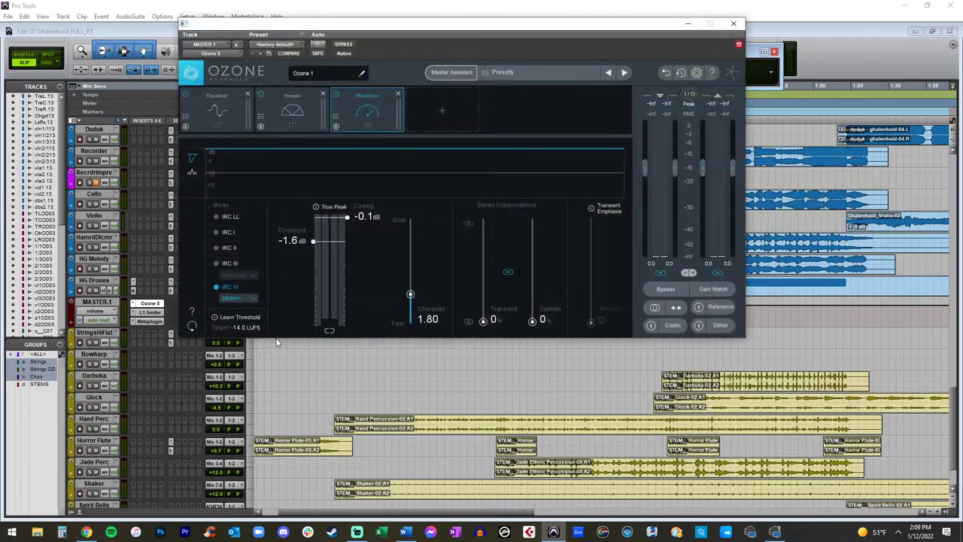
{"action": "left_click_drag", "start_coordinate": [313, 242], "coordinate": [314, 241]}
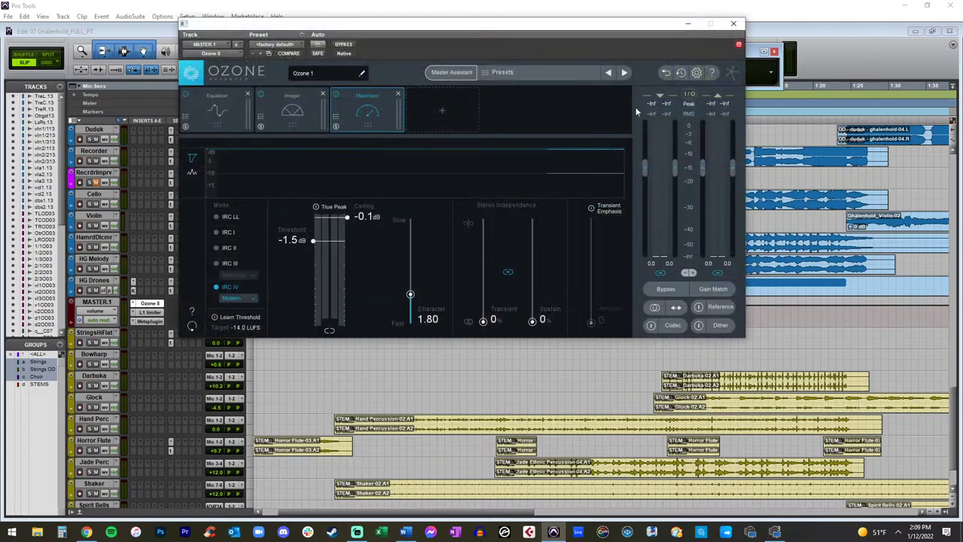
{"action": "left_click", "coordinate": [734, 27]}
Step: Play the opening of the session and check the string, bus and live tracks around the arrangement's first entries
{"action": "key", "text": "Return"}
{"action": "key", "text": "space"}
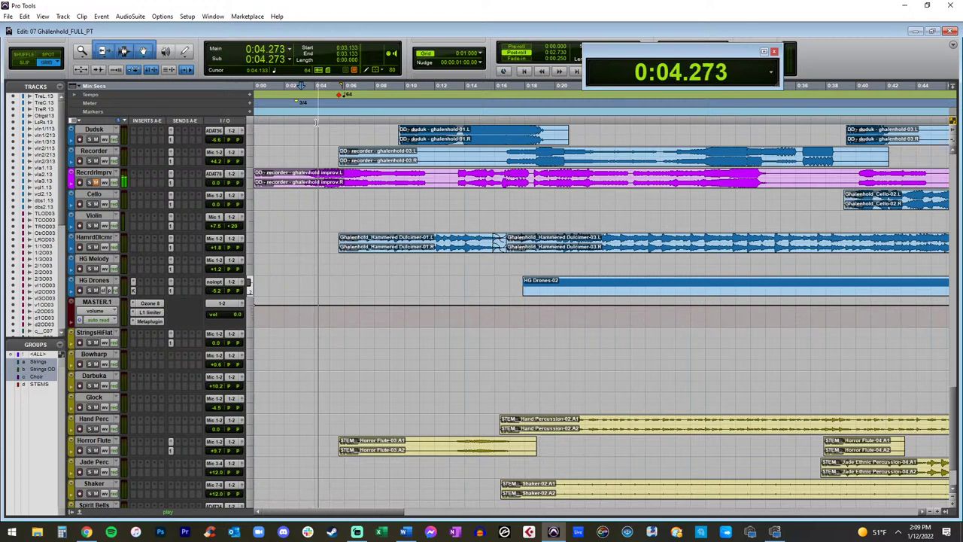
{"action": "scroll", "coordinate": [139, 239], "scroll_direction": "down", "scroll_amount": 3}
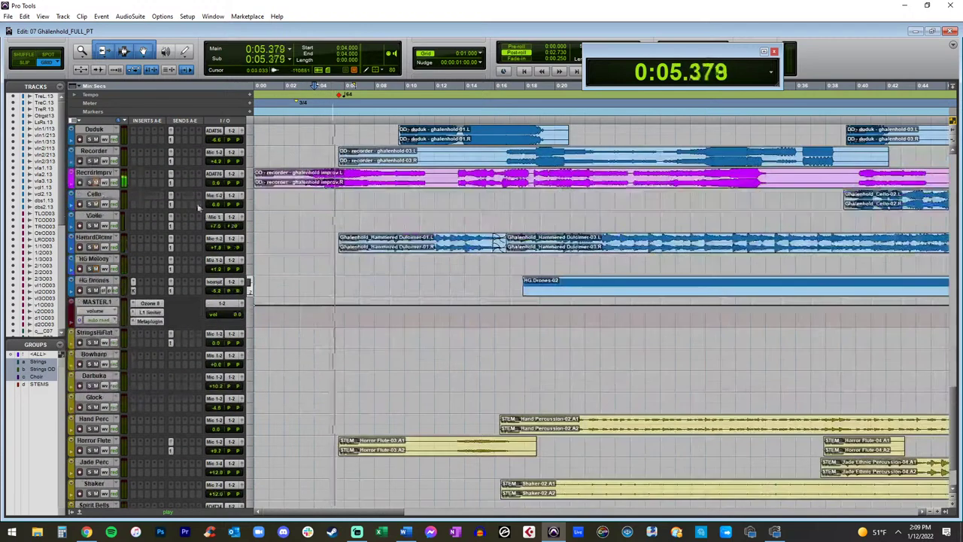
{"action": "scroll", "coordinate": [140, 239], "scroll_direction": "up", "scroll_amount": 3}
{"action": "key", "text": "Return"}
{"action": "key", "text": "space"}
{"action": "scroll", "coordinate": [124, 231], "scroll_direction": "up", "scroll_amount": 15}
{"action": "scroll", "coordinate": [124, 231], "scroll_direction": "up", "scroll_amount": 20}
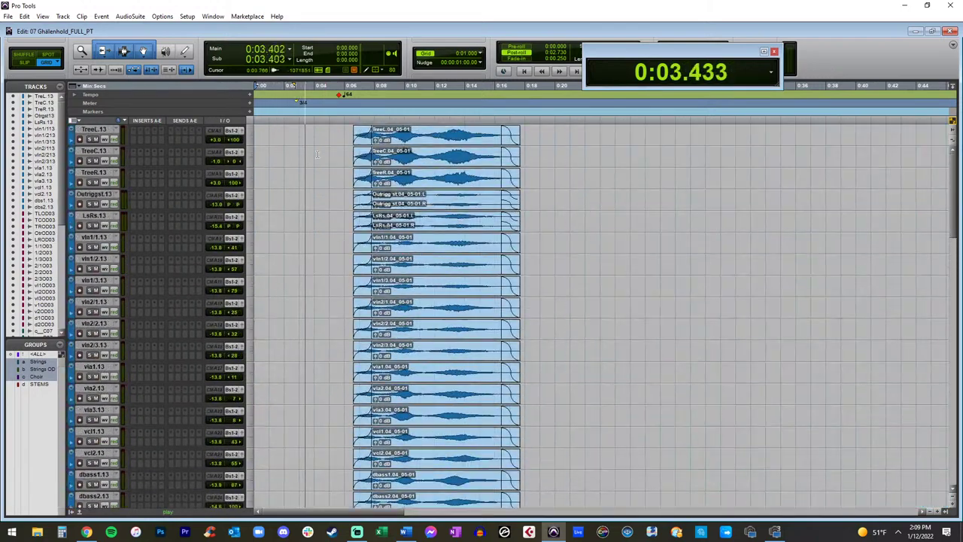
{"action": "scroll", "coordinate": [263, 178], "scroll_direction": "down", "scroll_amount": 12}
{"action": "scroll", "coordinate": [264, 178], "scroll_direction": "down", "scroll_amount": 15}
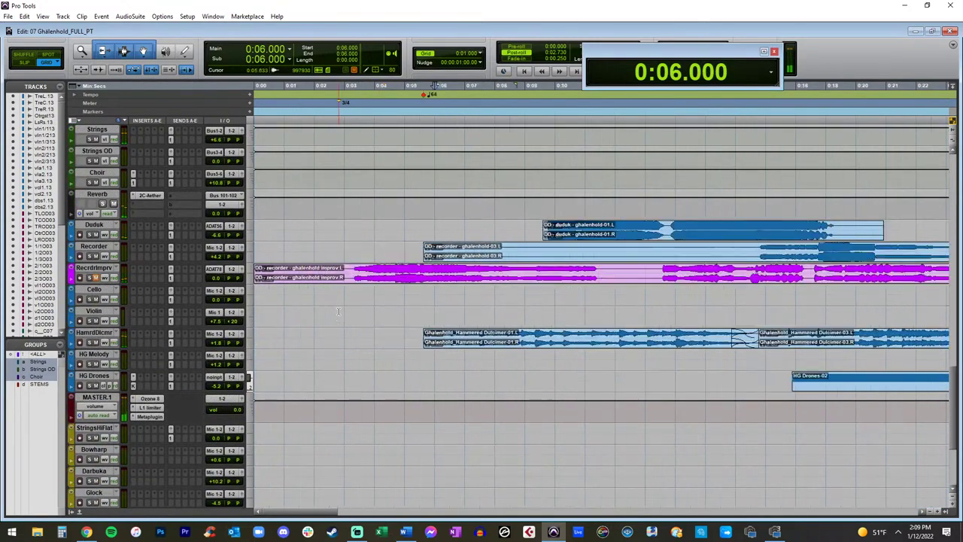
{"action": "key", "text": "space"}
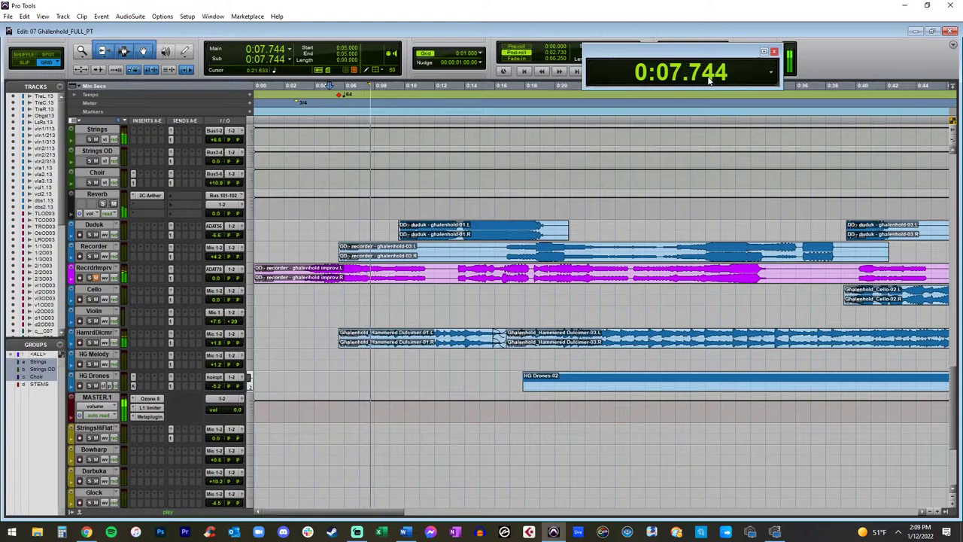
Step: Switch the counter to bars and beats and add a marker named IN at bar 1
{"action": "left_click", "coordinate": [771, 73]}
{"action": "left_click", "coordinate": [788, 74]}
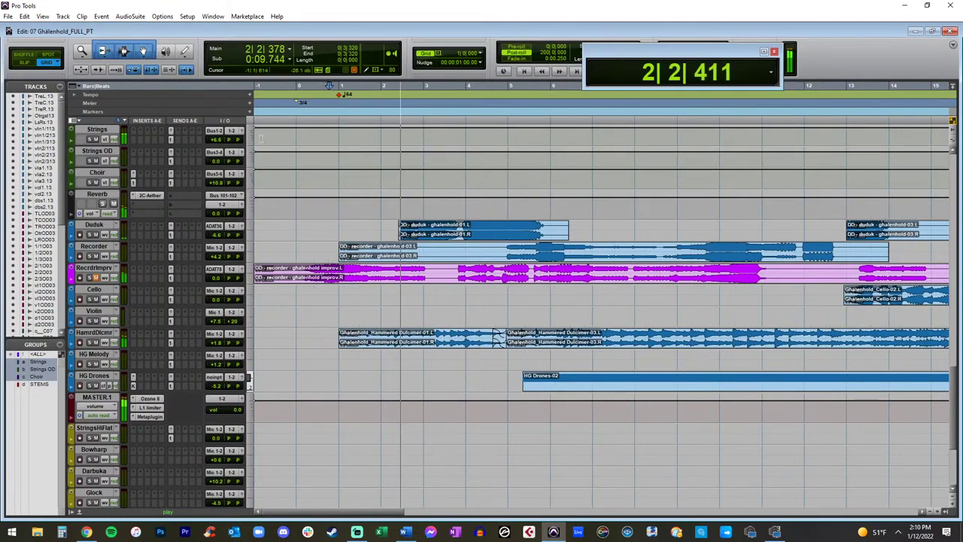
{"action": "key", "text": "KP_Enter"}
{"action": "type", "text": "IN"}
{"action": "key", "text": "Return"}
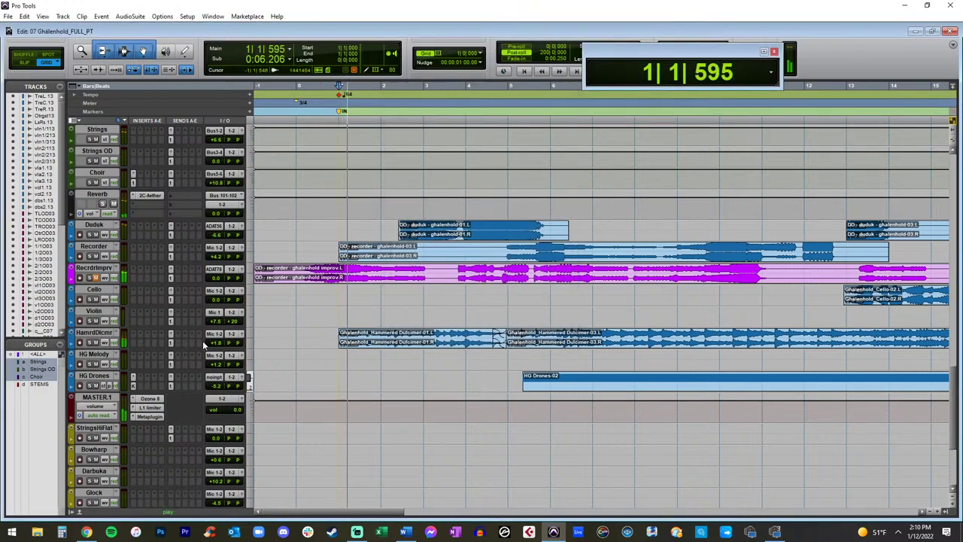
Step: Set the HamrdDlcmr track's send to Bus 101-102 to -17.0 dB and its track volume to -0.7 dB
{"action": "left_click", "coordinate": [173, 334]}
{"action": "mouse_move", "coordinate": [149, 230]}
{"action": "left_mouse_down"}
{"action": "mouse_move", "coordinate": [131, 217]}
{"action": "mouse_move", "coordinate": [131, 230]}
{"action": "mouse_move", "coordinate": [130, 125]}
{"action": "mouse_move", "coordinate": [141, 230]}
{"action": "left_mouse_up"}
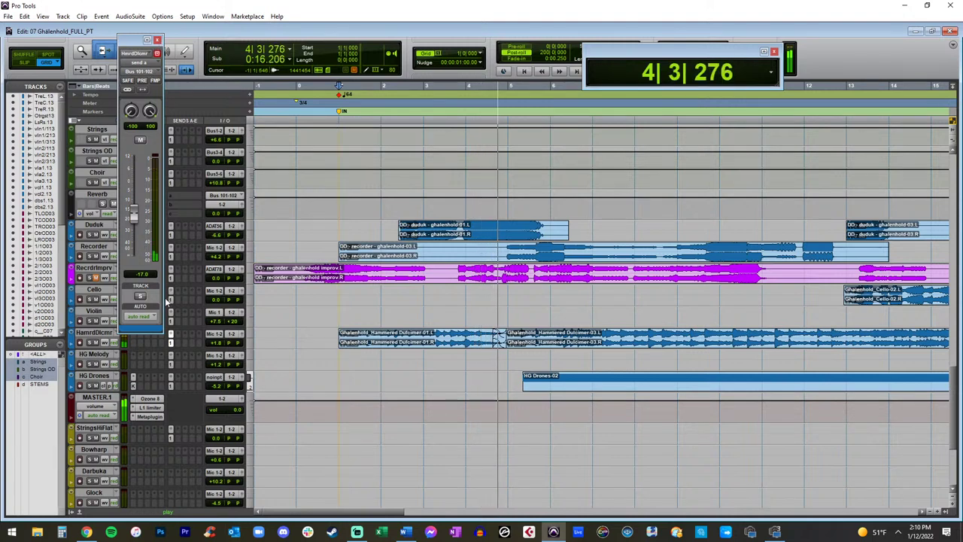
{"action": "left_click_drag", "start_coordinate": [217, 378], "coordinate": [216, 344]}
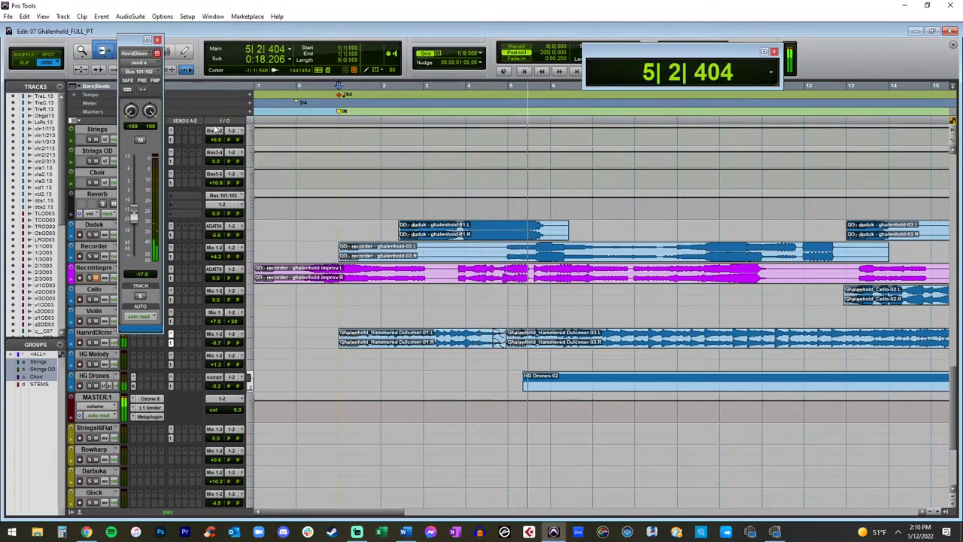
{"action": "left_click", "coordinate": [157, 40]}
Step: Examine the whole arrangement during playback, from the choir mics through the live tracks to the stems
{"action": "key", "text": "r"}
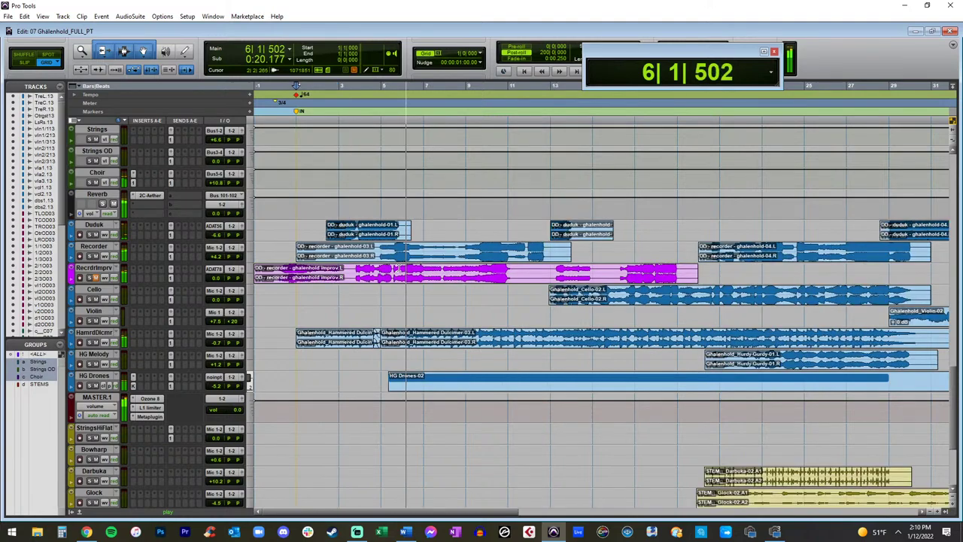
{"action": "scroll", "coordinate": [148, 277], "scroll_direction": "up", "scroll_amount": 5}
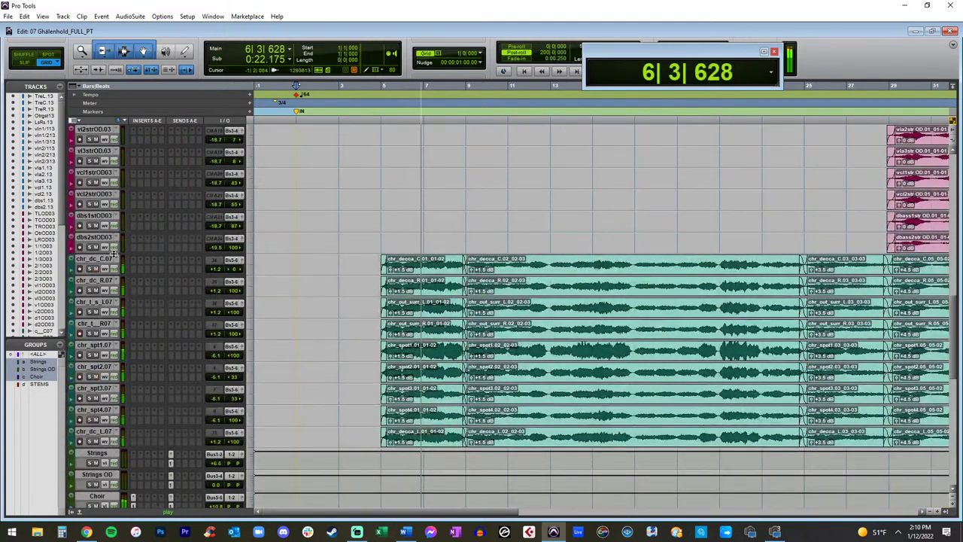
{"action": "key", "text": "r"}
{"action": "key", "text": "r"}
{"action": "scroll", "coordinate": [357, 228], "scroll_direction": "down", "scroll_amount": 4}
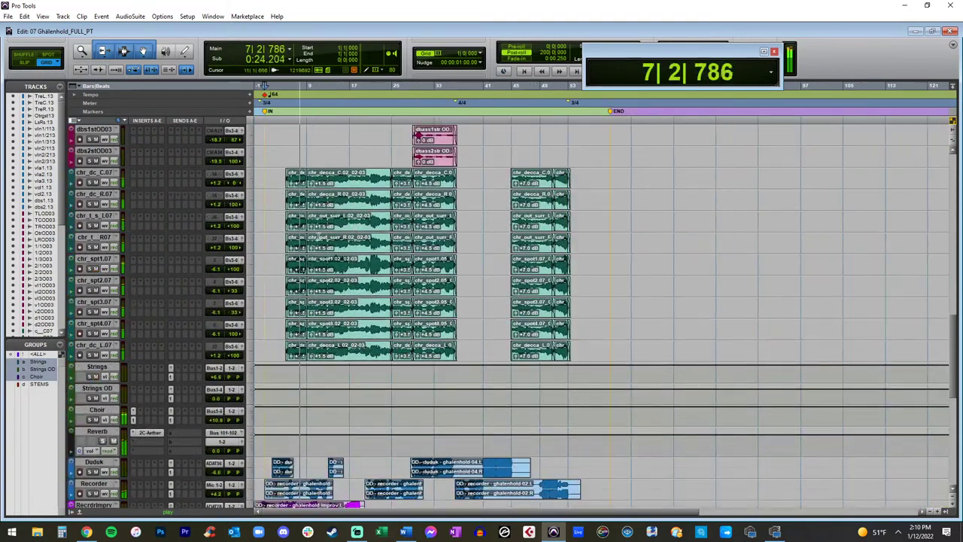
{"action": "scroll", "coordinate": [319, 237], "scroll_direction": "down", "scroll_amount": 4}
{"action": "scroll", "coordinate": [319, 237], "scroll_direction": "down", "scroll_amount": 5}
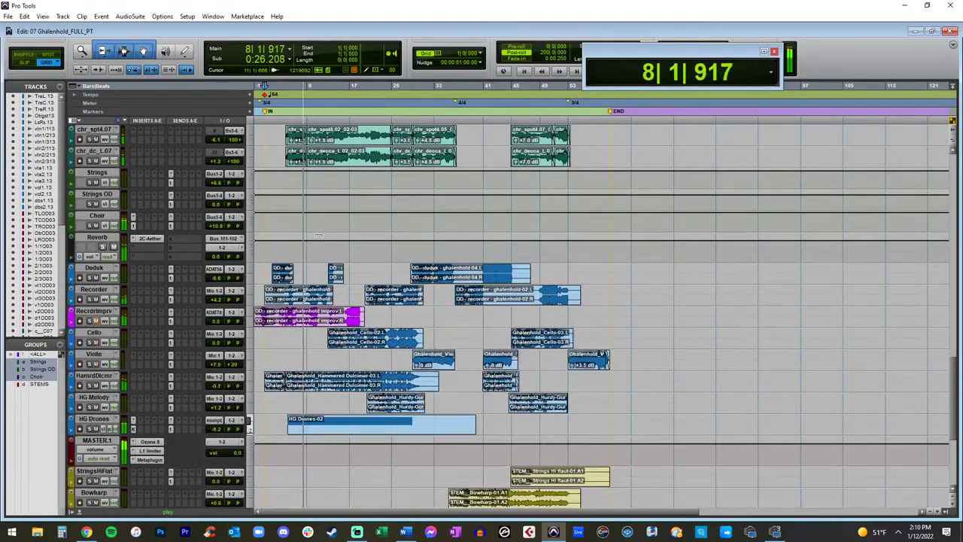
{"action": "scroll", "coordinate": [181, 309], "scroll_direction": "down", "scroll_amount": 2}
{"action": "scroll", "coordinate": [182, 309], "scroll_direction": "up", "scroll_amount": 2}
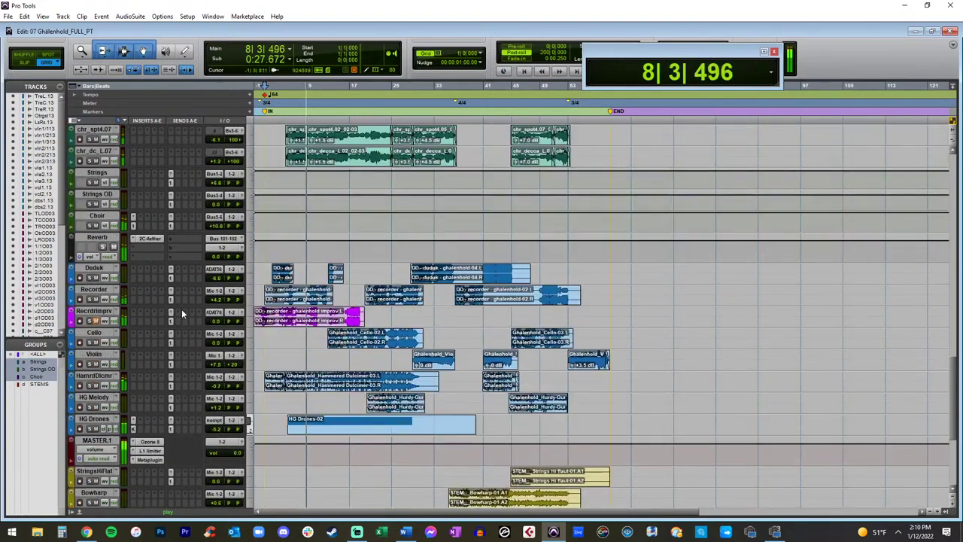
{"action": "left_click", "coordinate": [216, 227]}
{"action": "scroll", "coordinate": [229, 299], "scroll_direction": "down", "scroll_amount": 9}
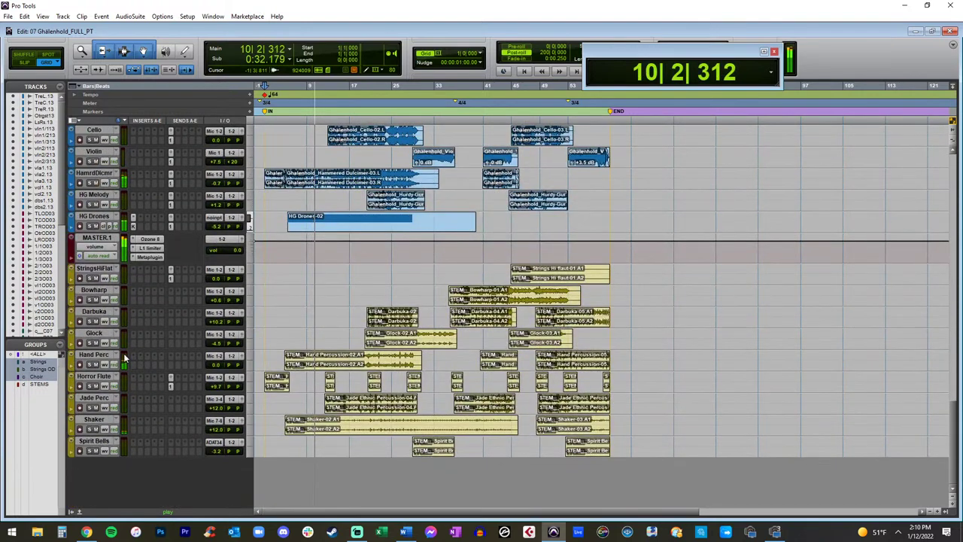
Step: Insert the multichannel FabFilter Pro-Q equaliser on the Hand Perc track's first insert slot
{"action": "left_click", "coordinate": [137, 356]}
{"action": "mouse_move", "coordinate": [151, 370]}
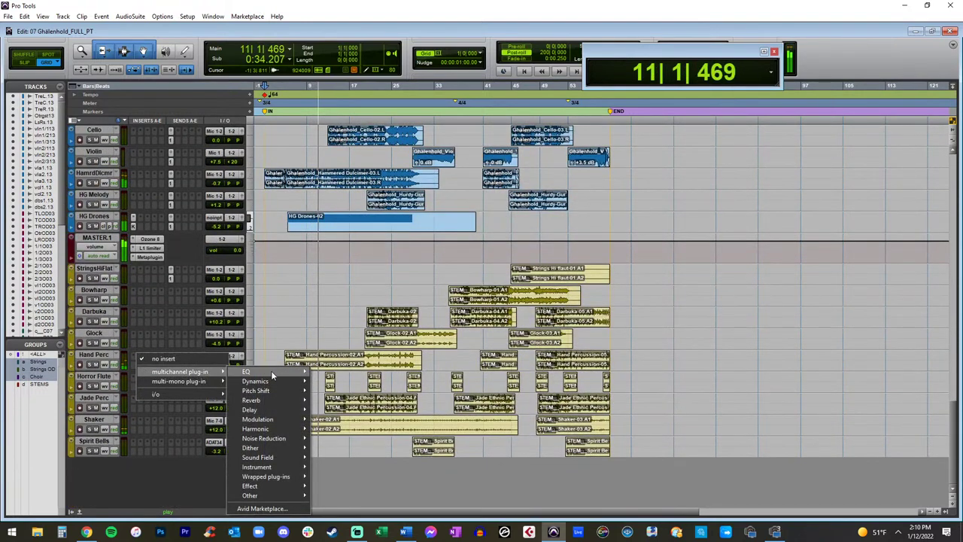
{"action": "mouse_move", "coordinate": [271, 370]}
{"action": "left_click", "coordinate": [335, 239]}
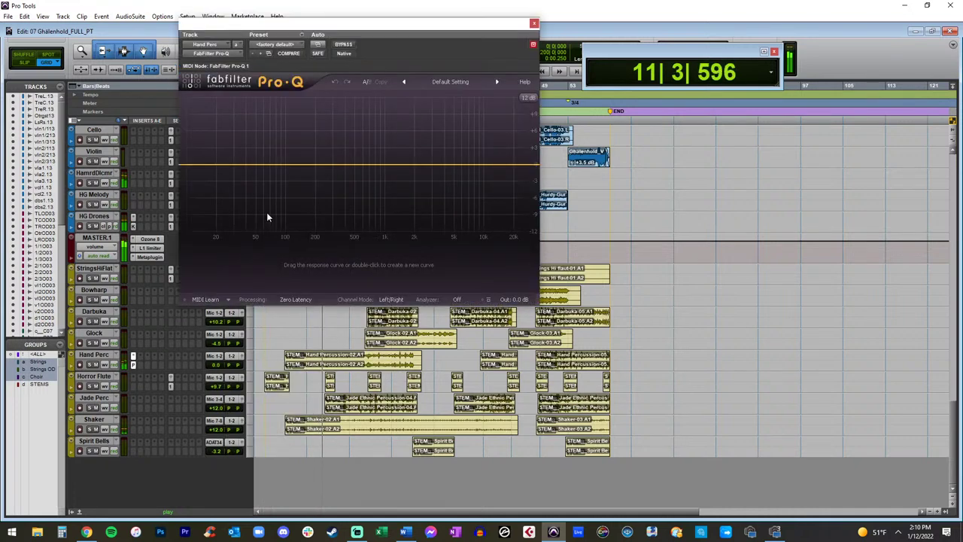
Step: Shape the Hand Perc EQ with a low cut, a slight low-shelf boost around 100 Hz and a high cut near 25.8 kHz
{"action": "double_click", "coordinate": [185, 165]}
{"action": "left_click_drag", "start_coordinate": [231, 164], "coordinate": [286, 163]}
{"action": "double_click", "coordinate": [524, 166]}
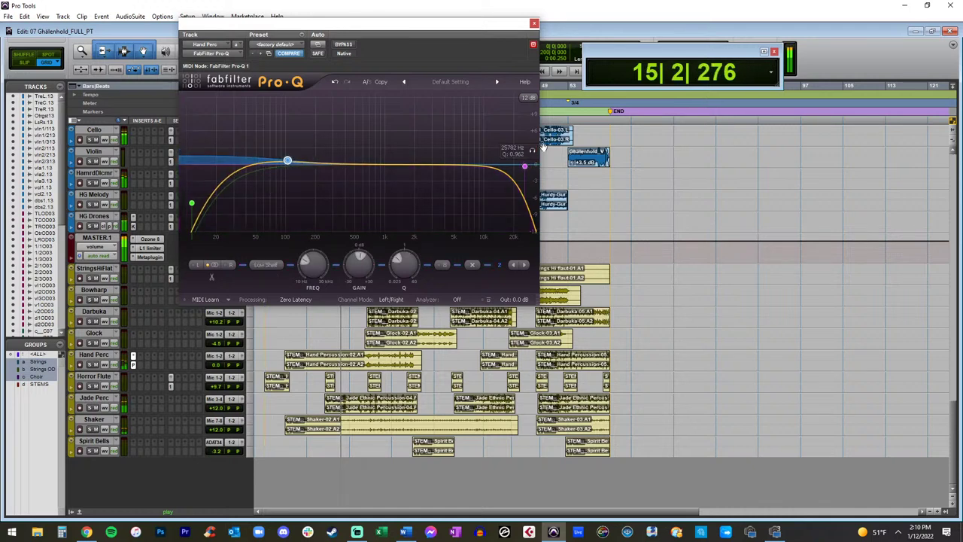
{"action": "left_click", "coordinate": [534, 24]}
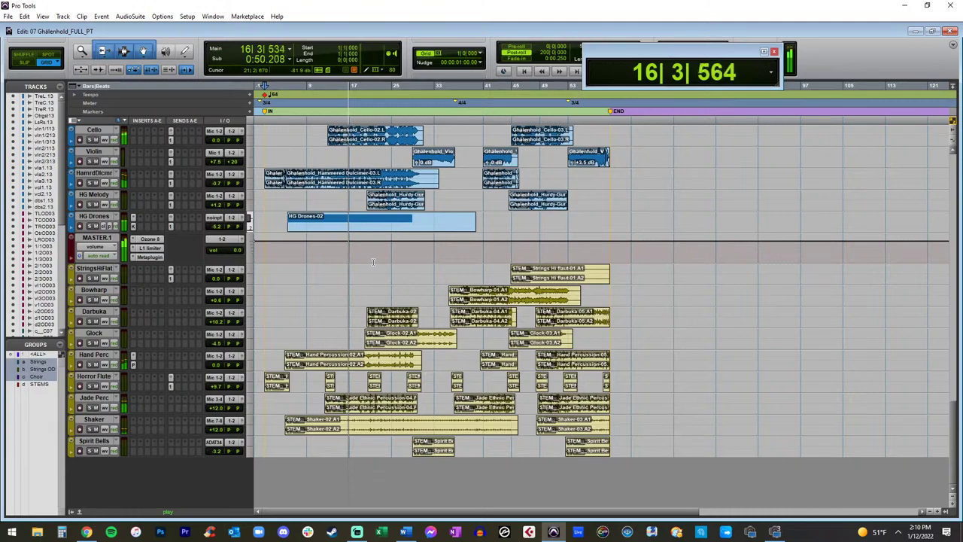
Step: Check the string, string overdub, bus and live tracks during playback around bars 16 to 22
{"action": "key", "text": "t"}
{"action": "key", "text": "t"}
{"action": "scroll", "coordinate": [373, 262], "scroll_direction": "up", "scroll_amount": 20}
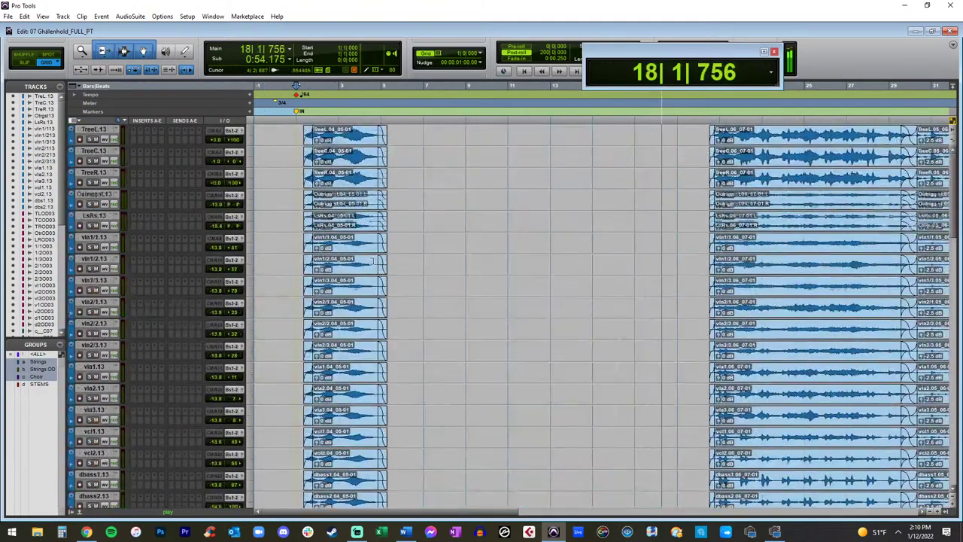
{"action": "scroll", "coordinate": [372, 262], "scroll_direction": "down", "scroll_amount": 10}
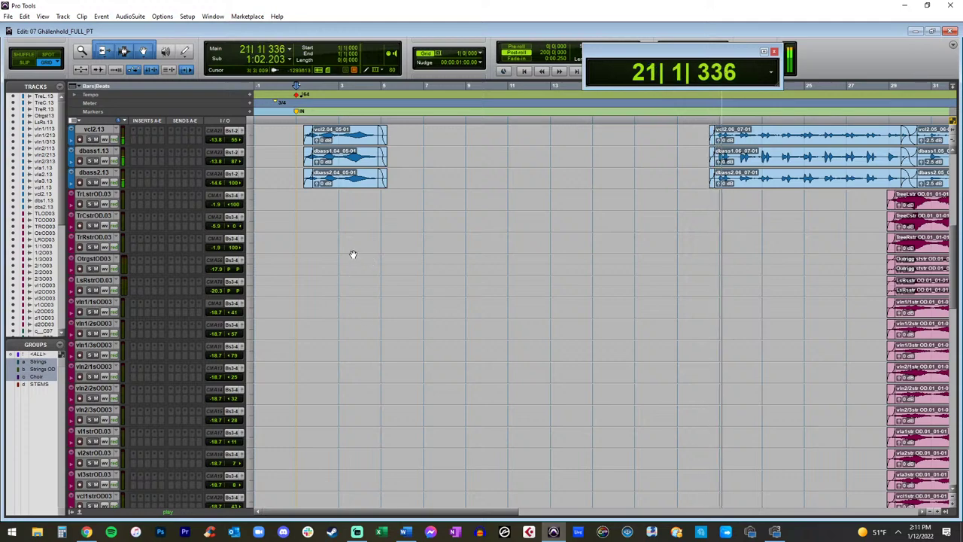
{"action": "key", "text": "ctrl+bracketleft"}
{"action": "scroll", "coordinate": [192, 207], "scroll_direction": "down", "scroll_amount": 15}
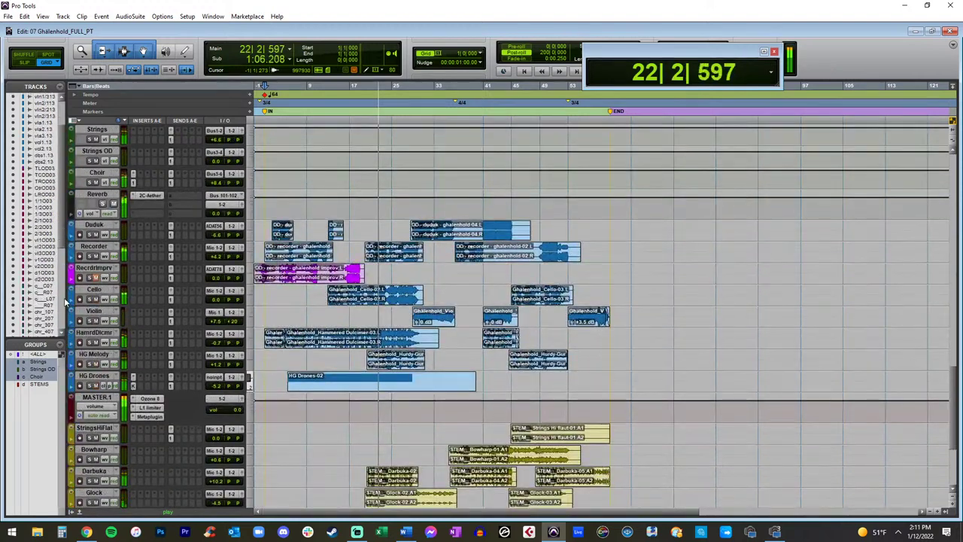
Step: Place the playback position at bar 12 in the string tracks, ahead of their second entry
{"action": "scroll", "coordinate": [130, 307], "scroll_direction": "down", "scroll_amount": 6}
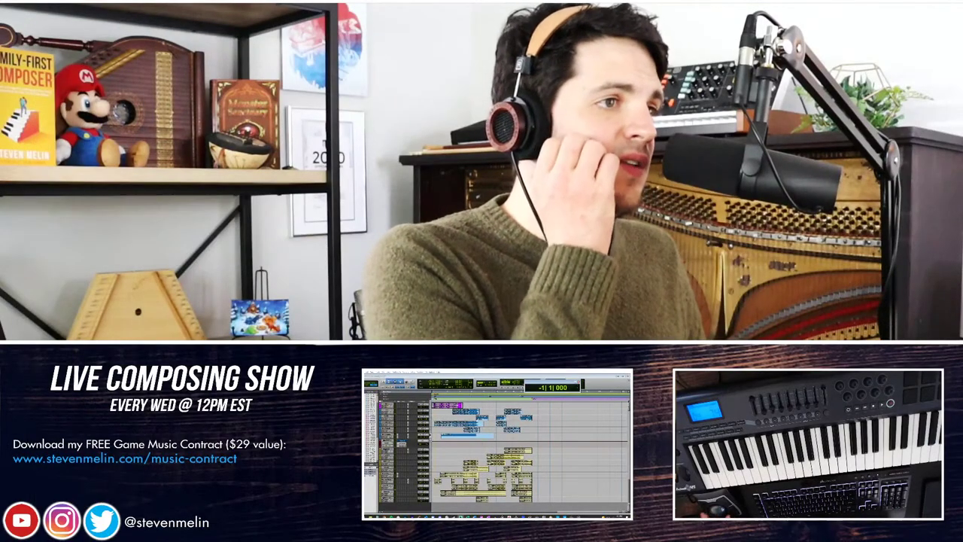
{"action": "scroll", "coordinate": [457, 454], "scroll_direction": "up", "scroll_amount": 12}
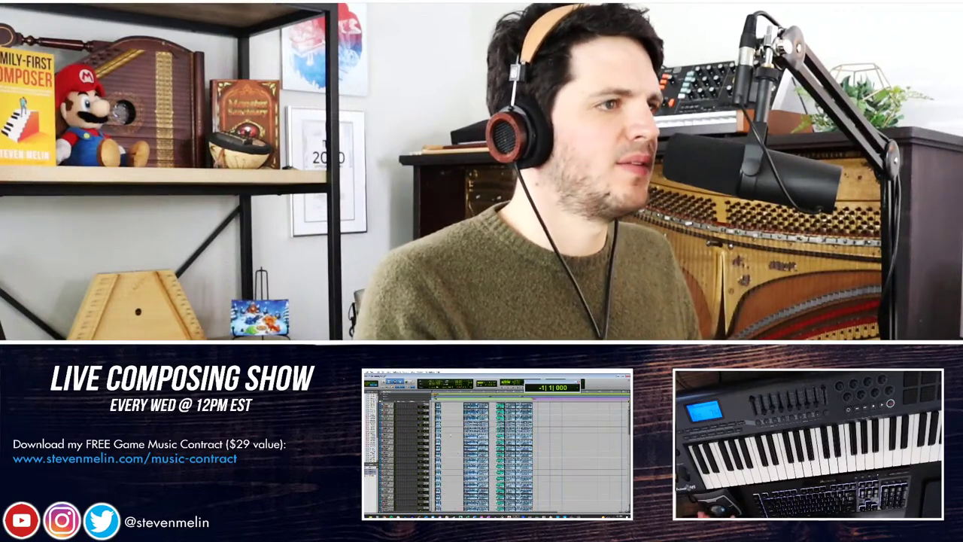
{"action": "left_click", "coordinate": [450, 434]}
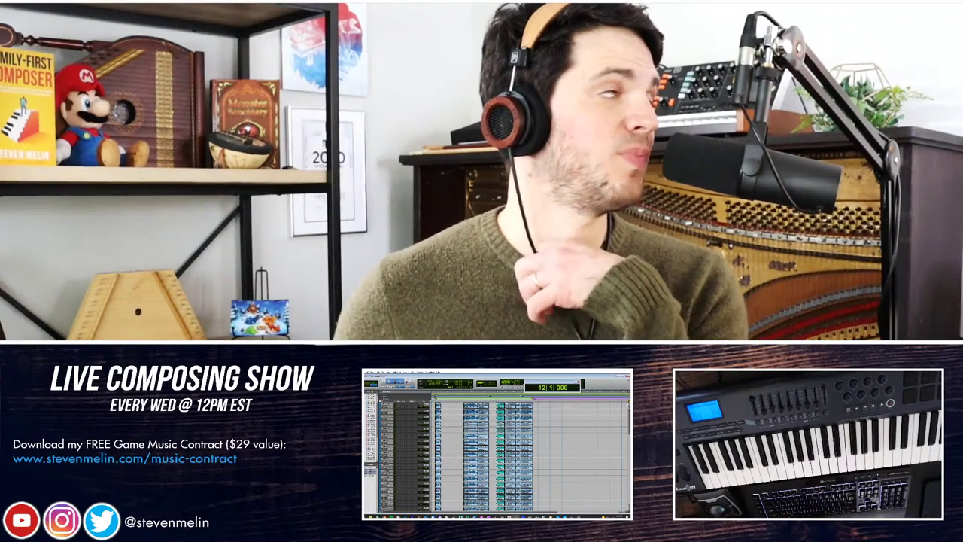